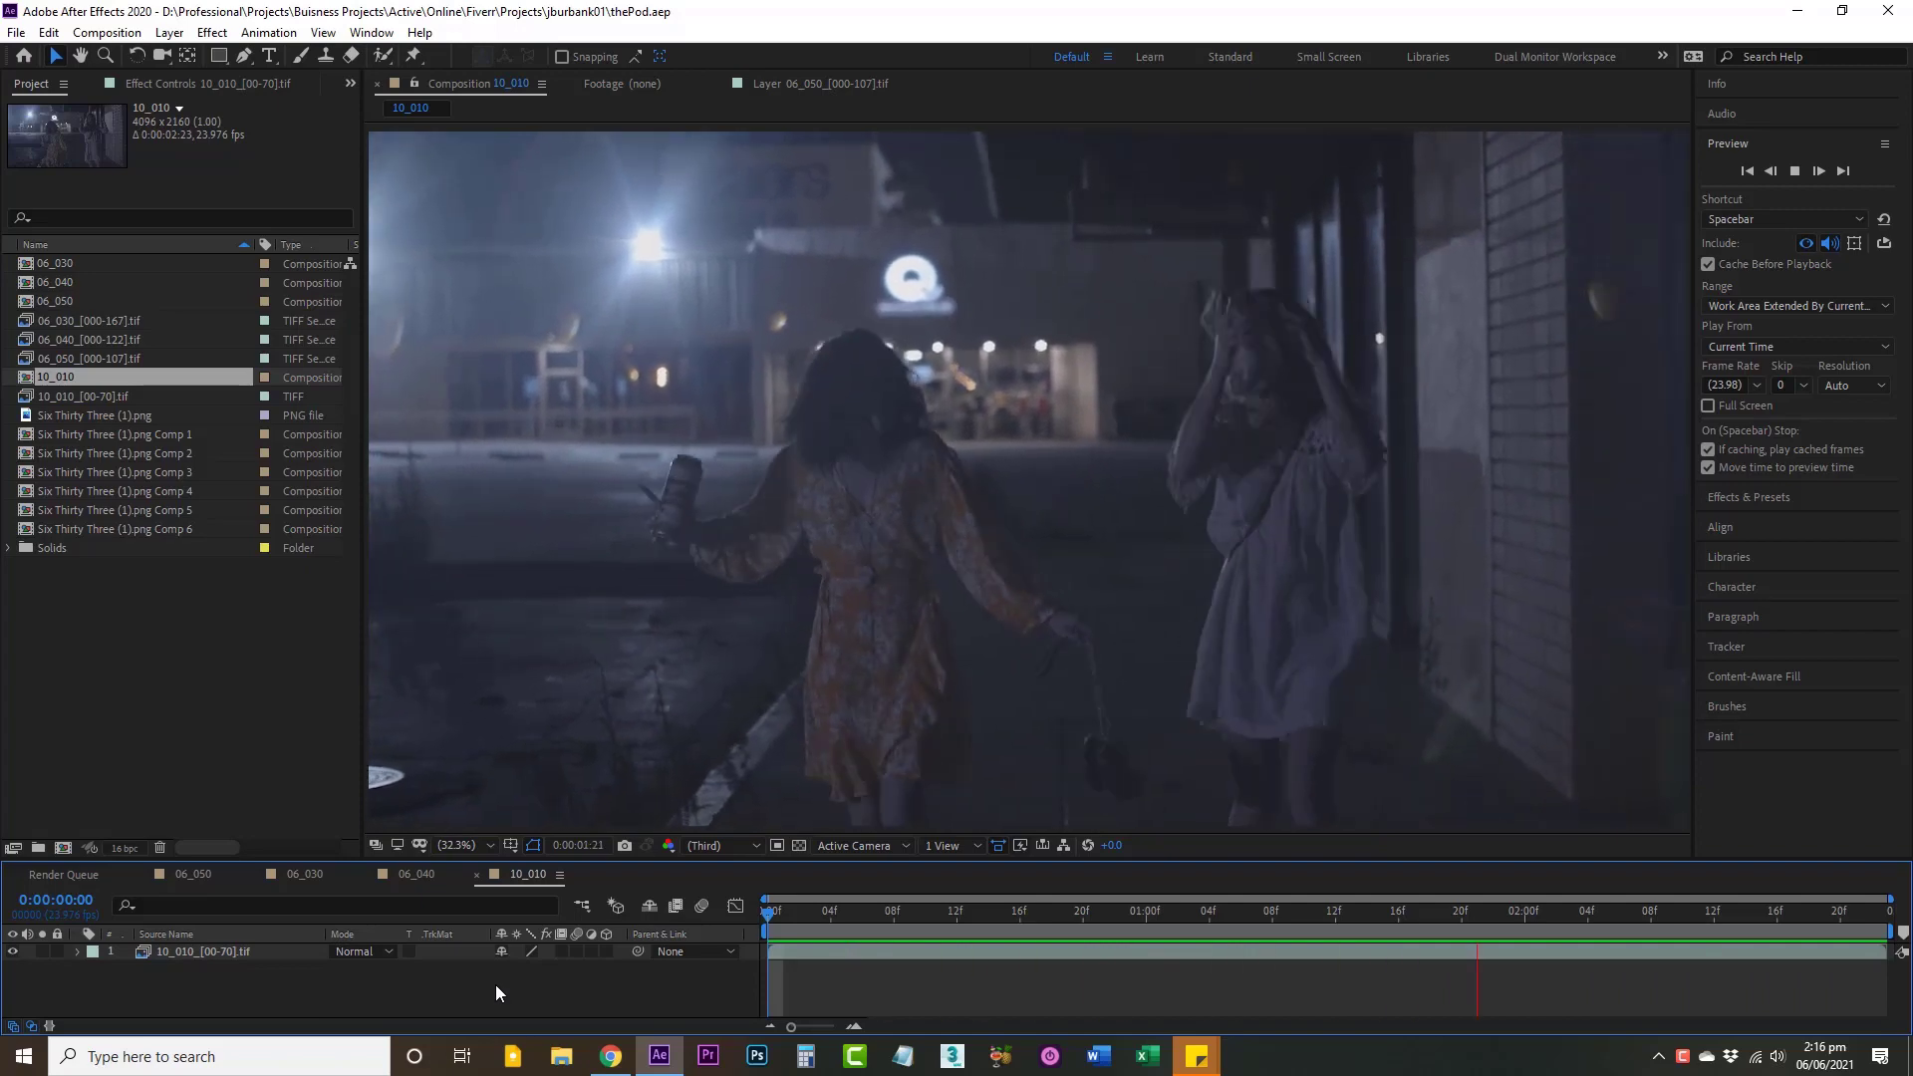
Step: Stop the preview, move the 10_010 composition to 0:00:01:08 and save that frame as a file in the render queue
{"action": "key", "text": "space"}
{"action": "left_click_drag", "start_coordinate": [1031, 906], "coordinate": [1275, 935]}
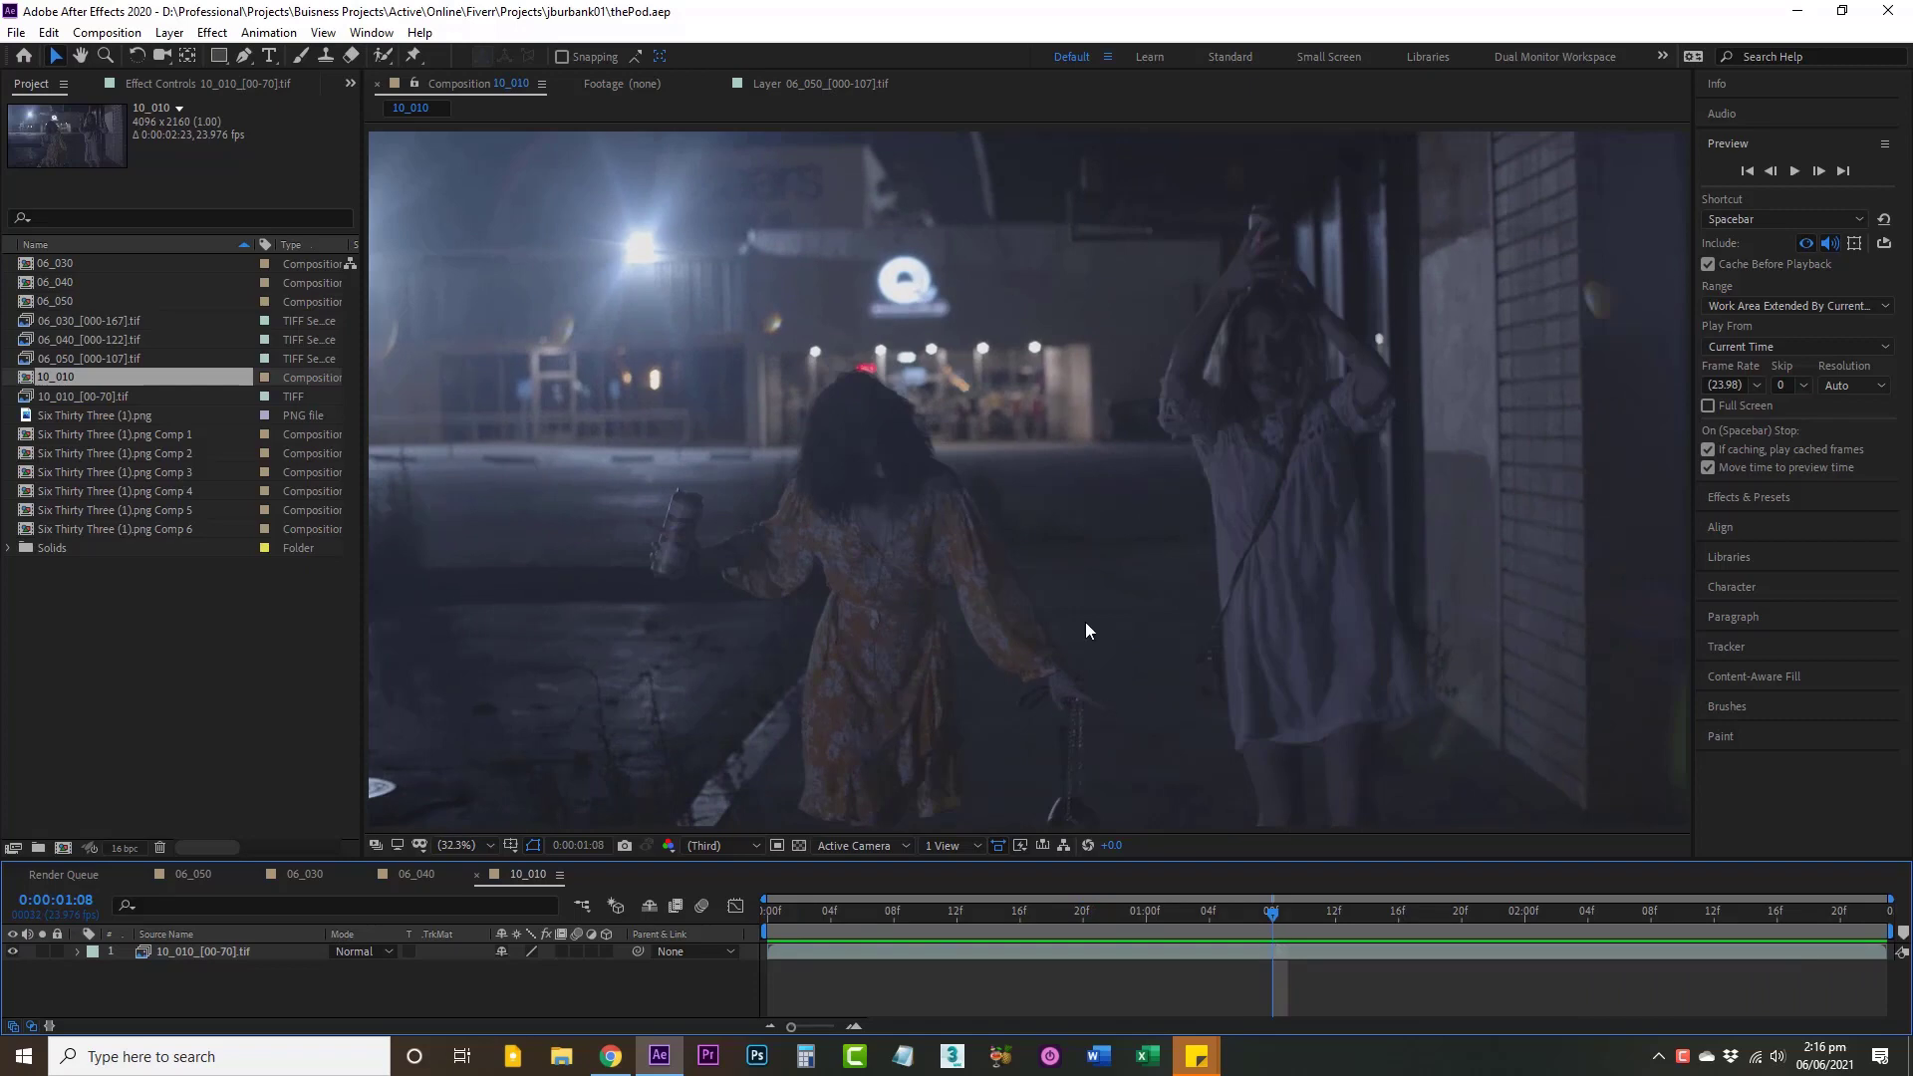
{"action": "left_click", "coordinate": [104, 33]}
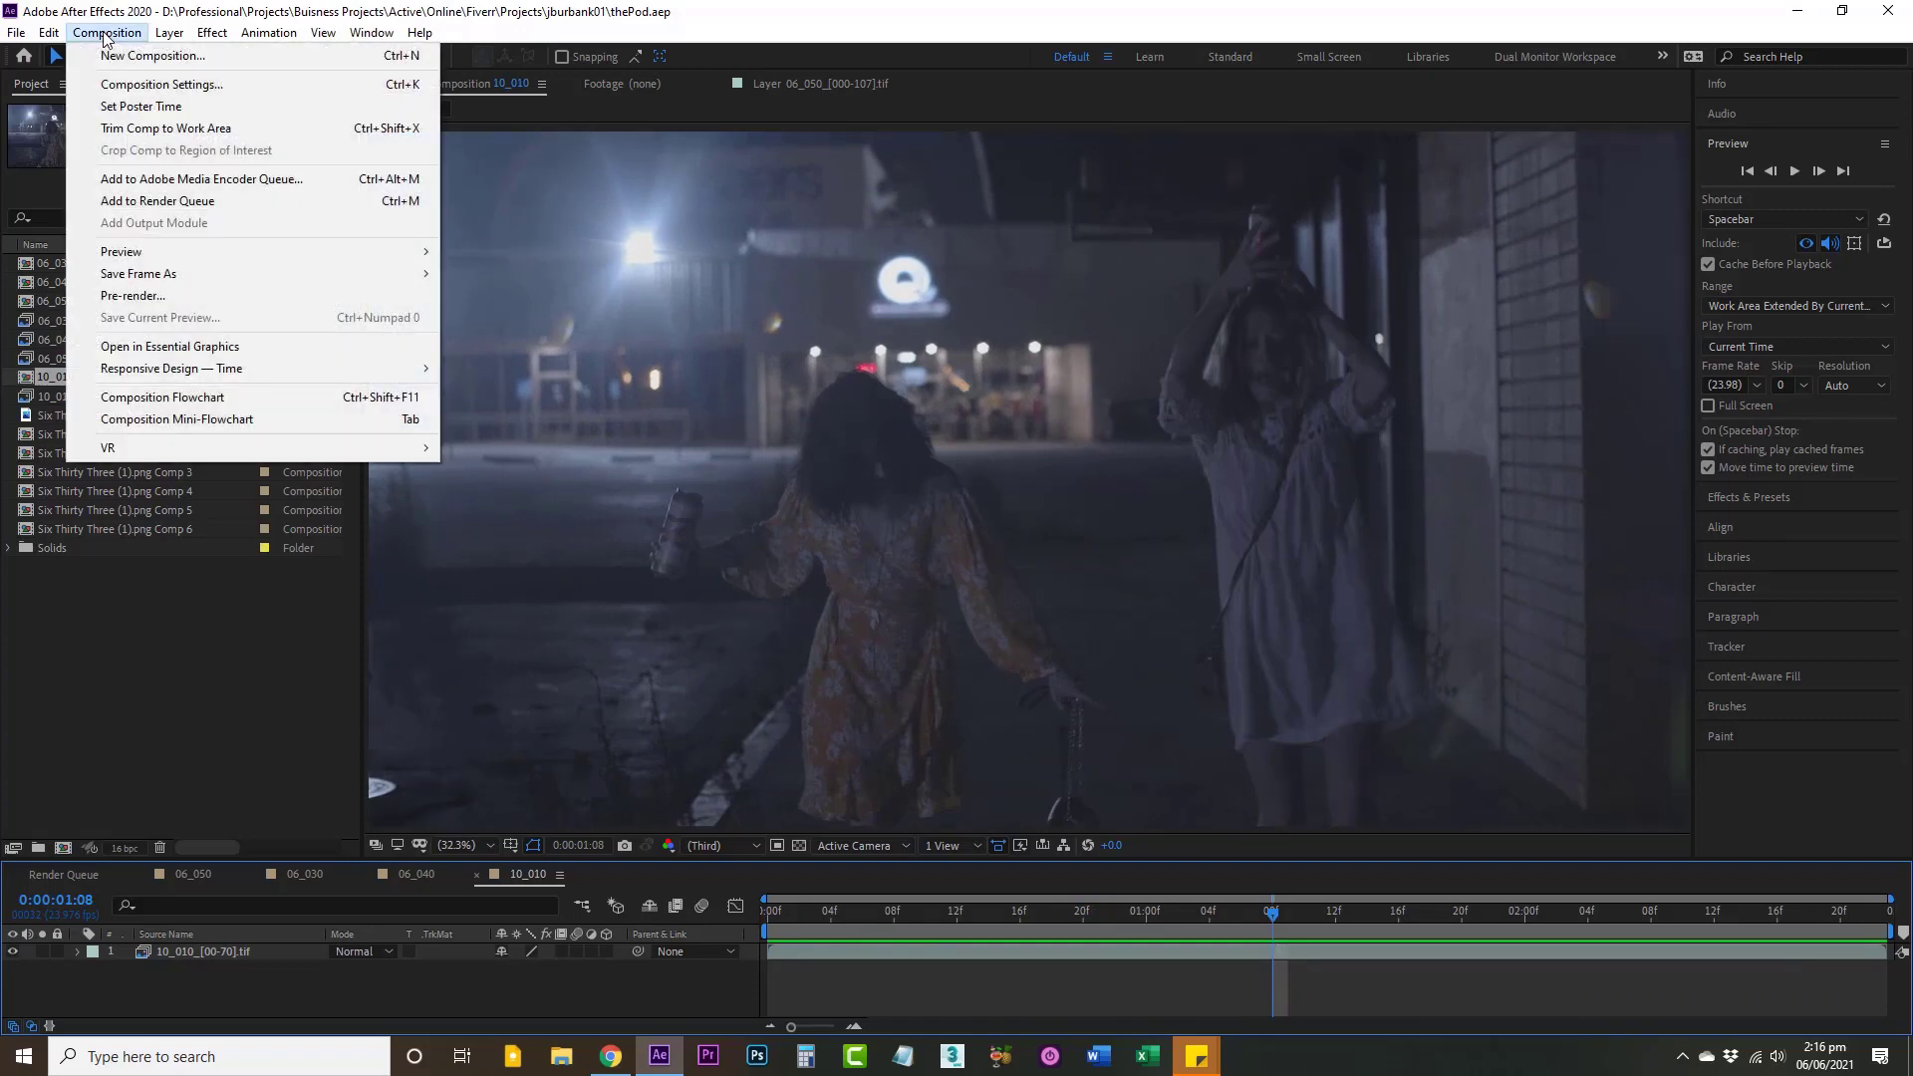
{"action": "mouse_move", "coordinate": [204, 274]}
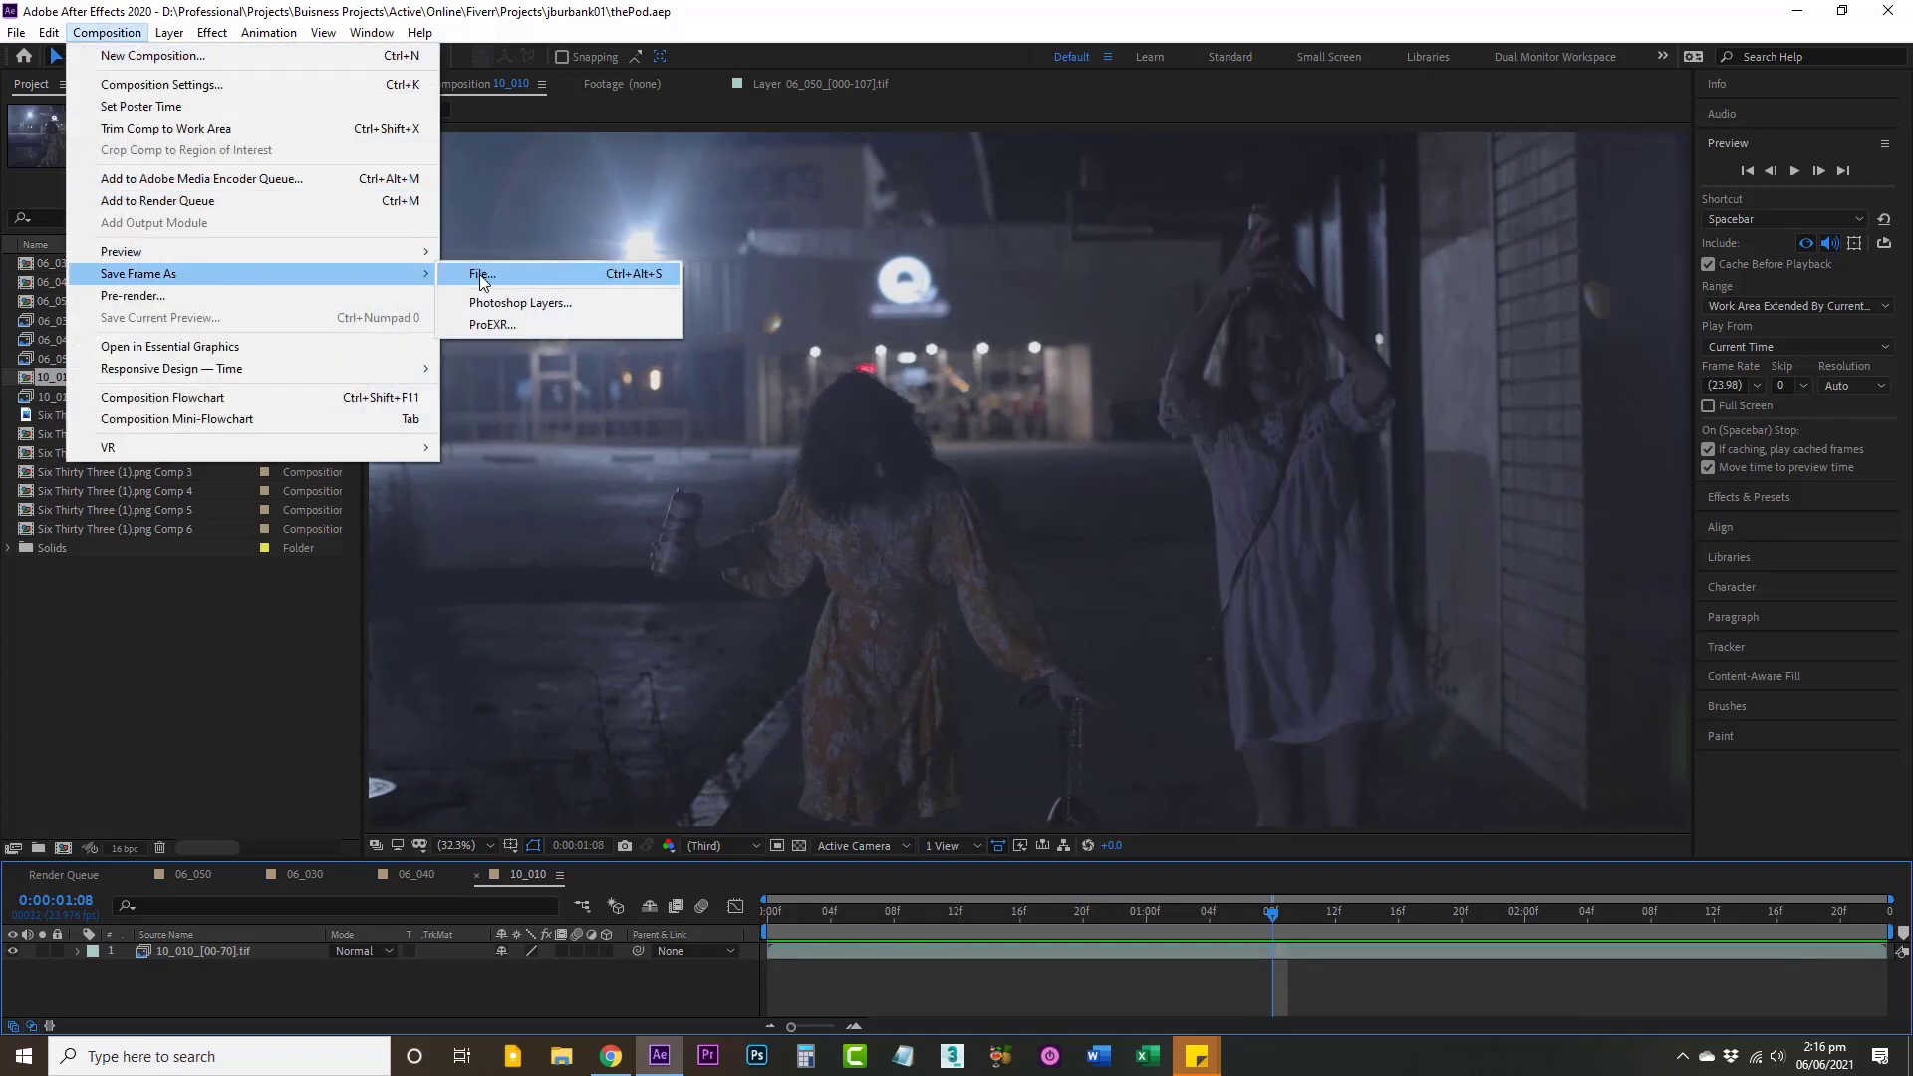
{"action": "left_click", "coordinate": [481, 275]}
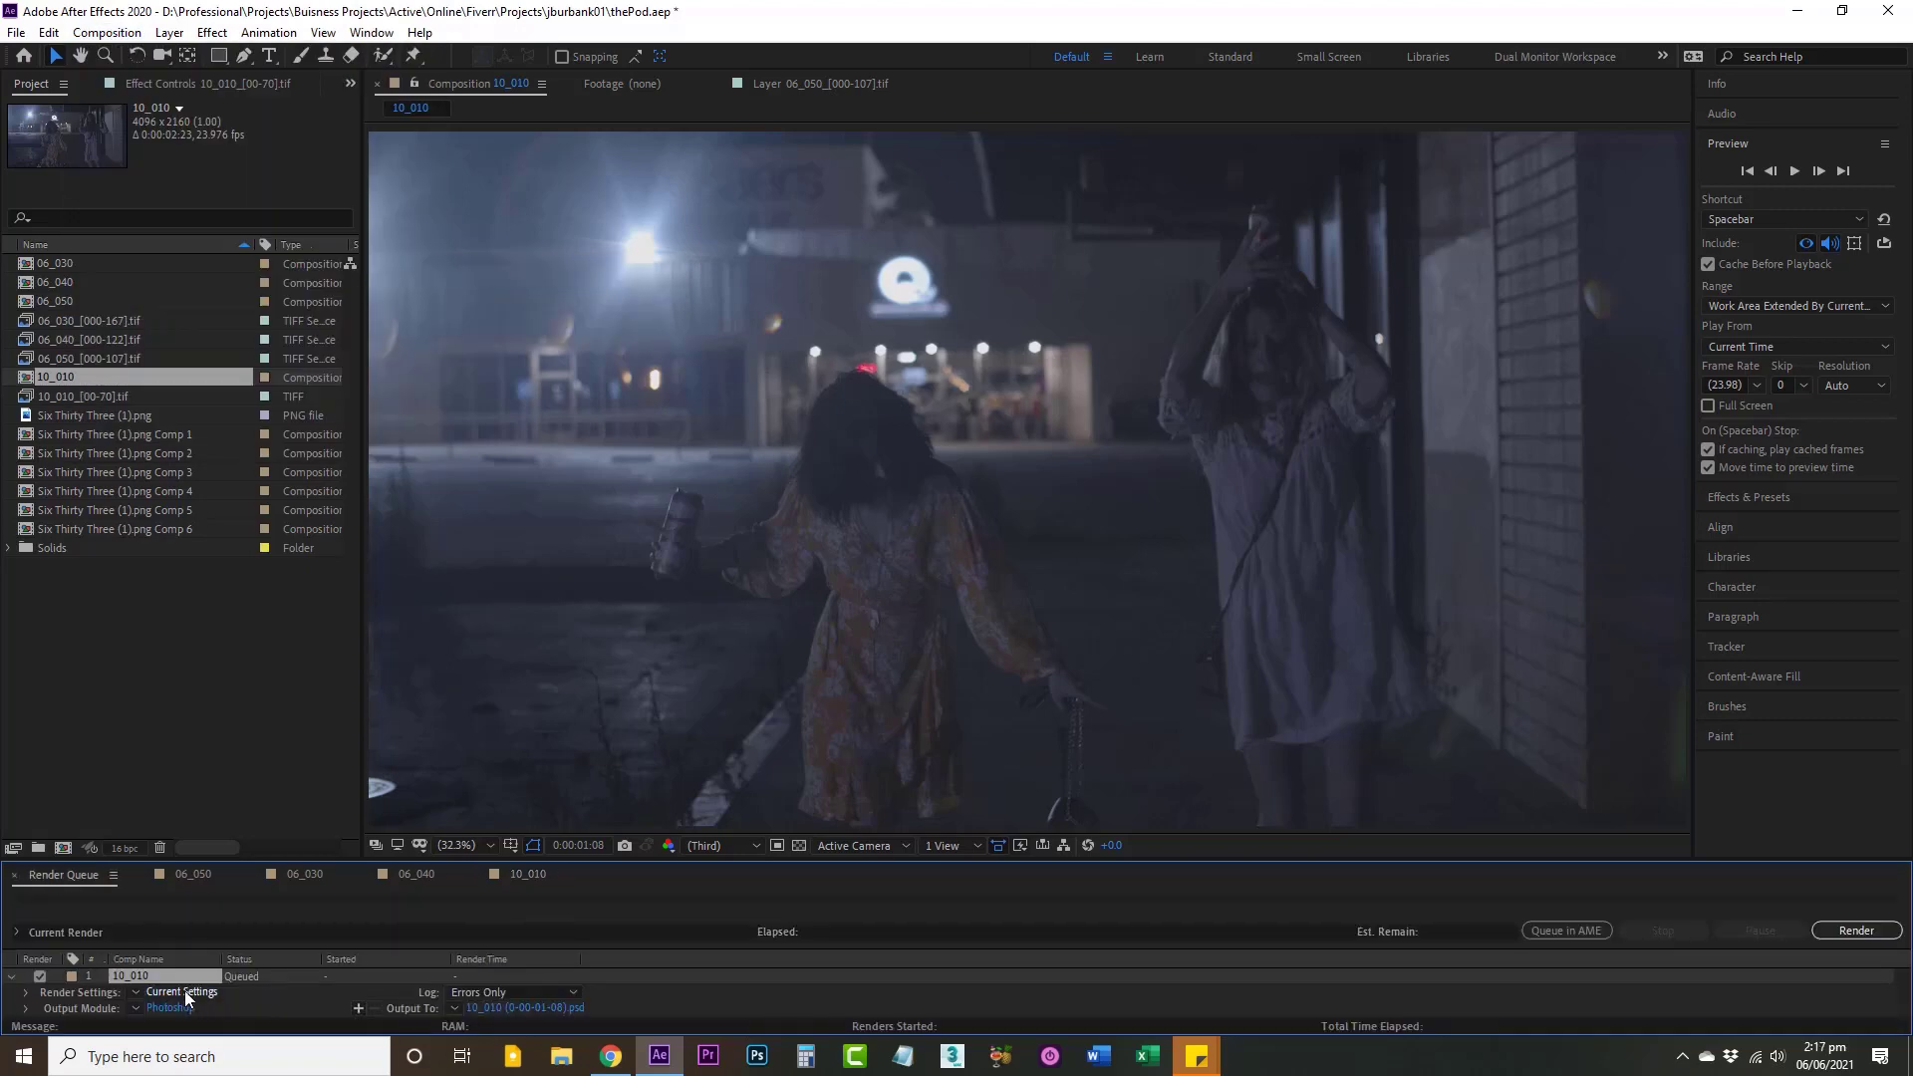
Step: Set the queued frame's render settings to Best quality and Full resolution
{"action": "left_click", "coordinate": [181, 992]}
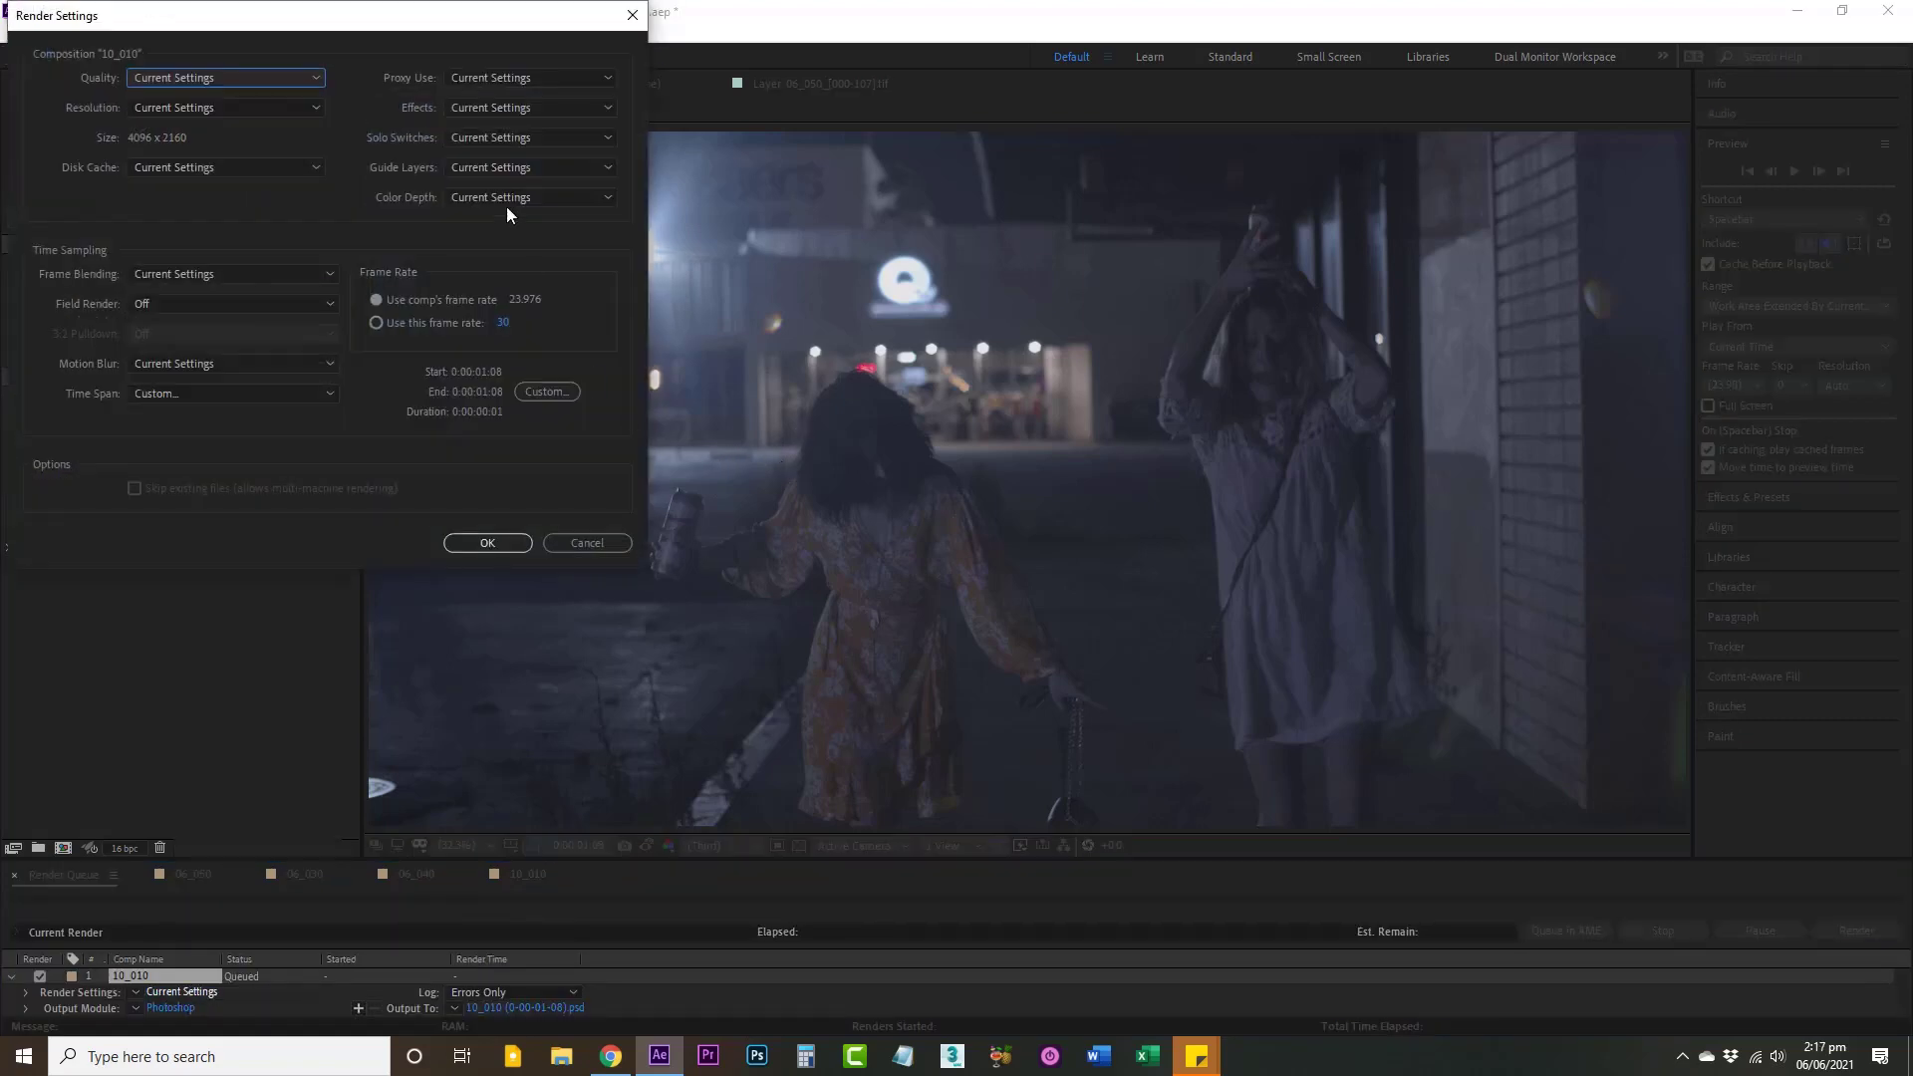
{"action": "left_click", "coordinate": [223, 78]}
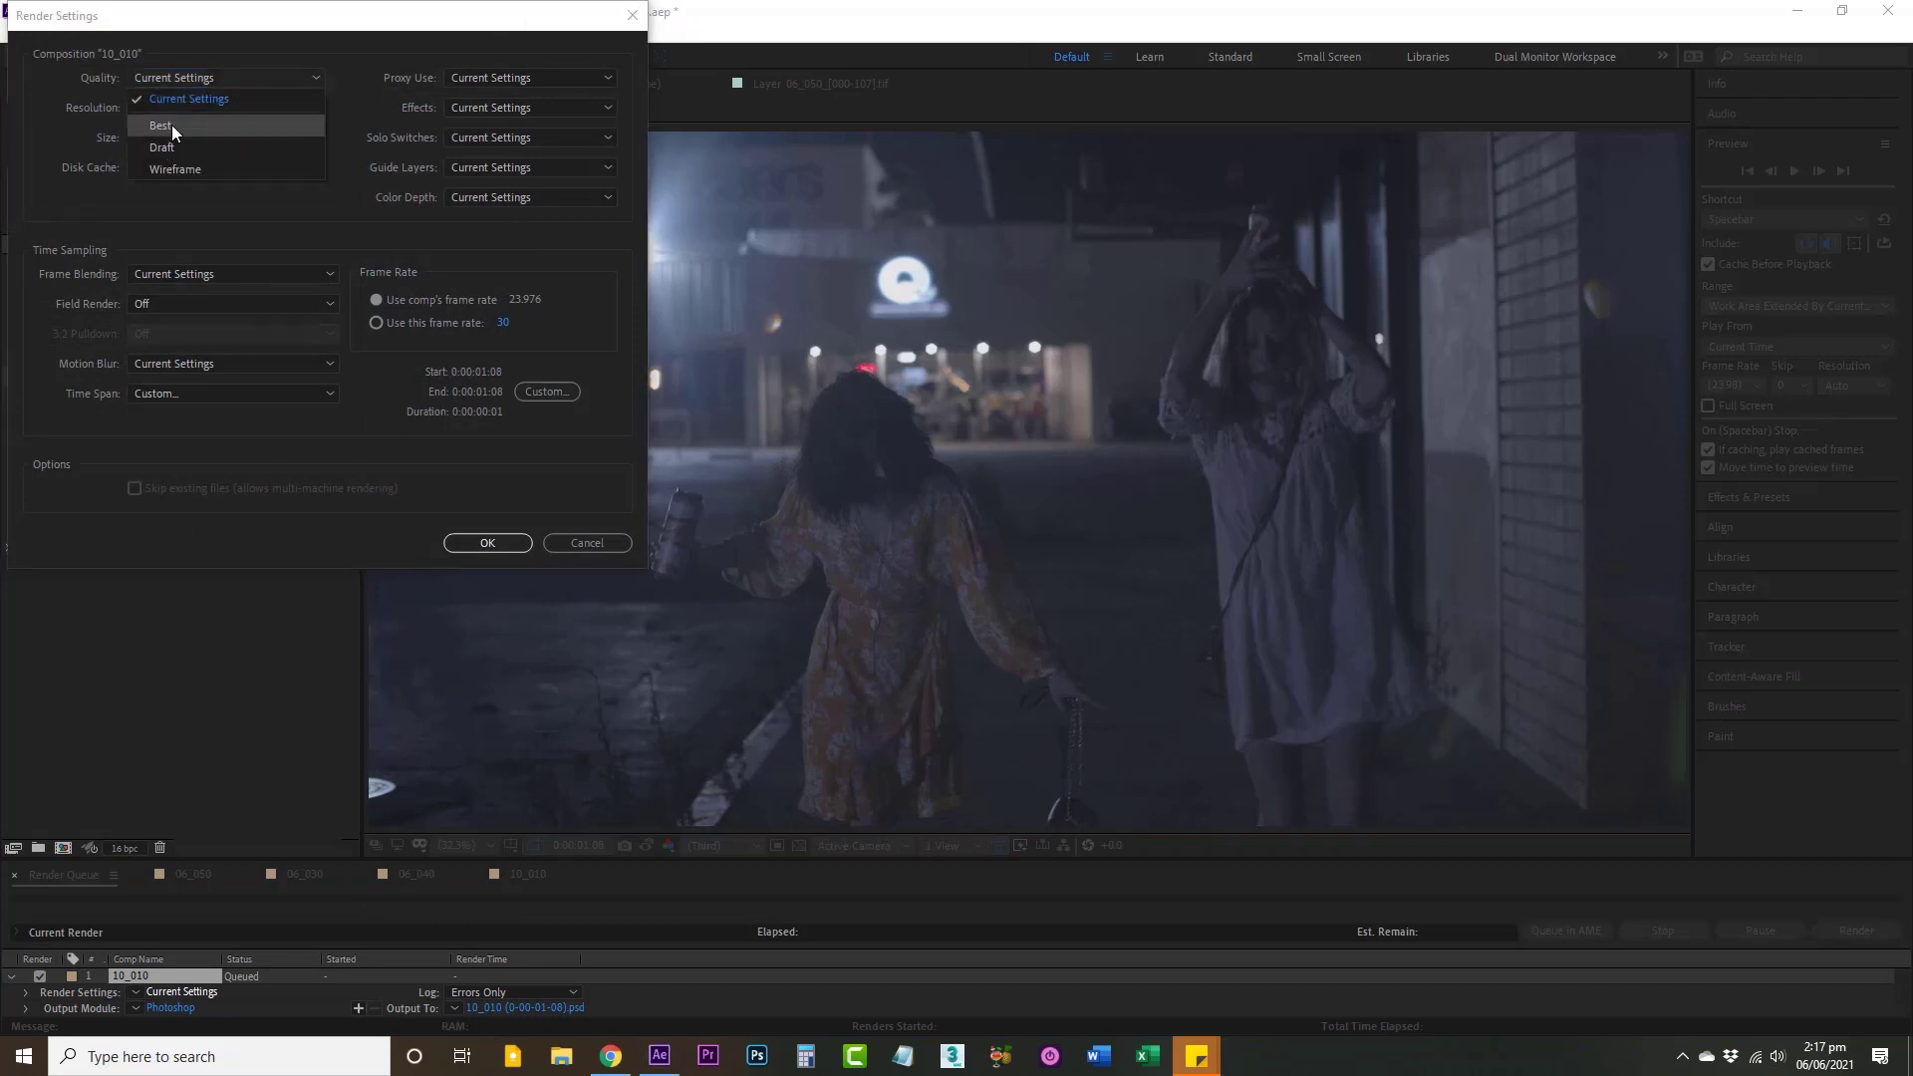
{"action": "left_click", "coordinate": [171, 124]}
{"action": "left_click", "coordinate": [176, 103]}
{"action": "left_click", "coordinate": [162, 153]}
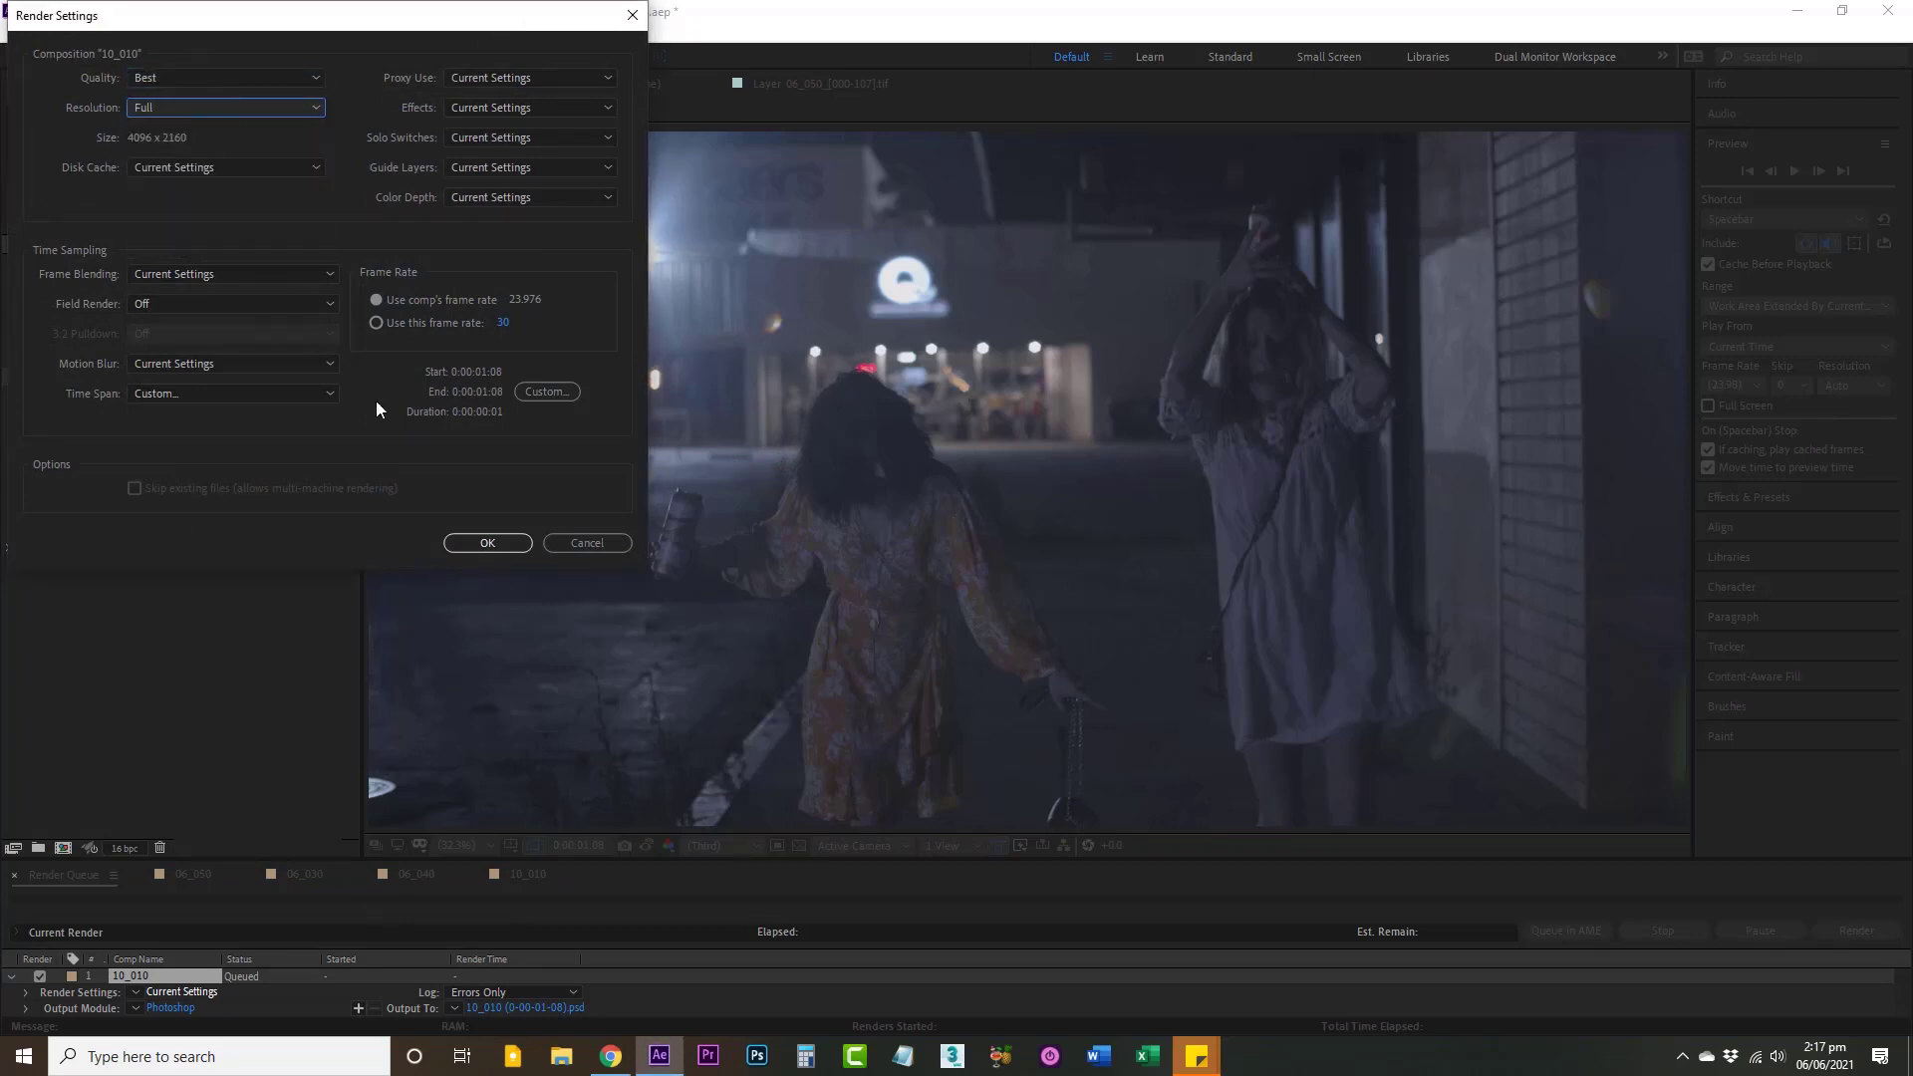
{"action": "left_click", "coordinate": [487, 542]}
Step: Set the queued frame's output format to JPEG Sequence, keeping the colour depth at Millions of Colors
{"action": "left_click", "coordinate": [169, 1008]}
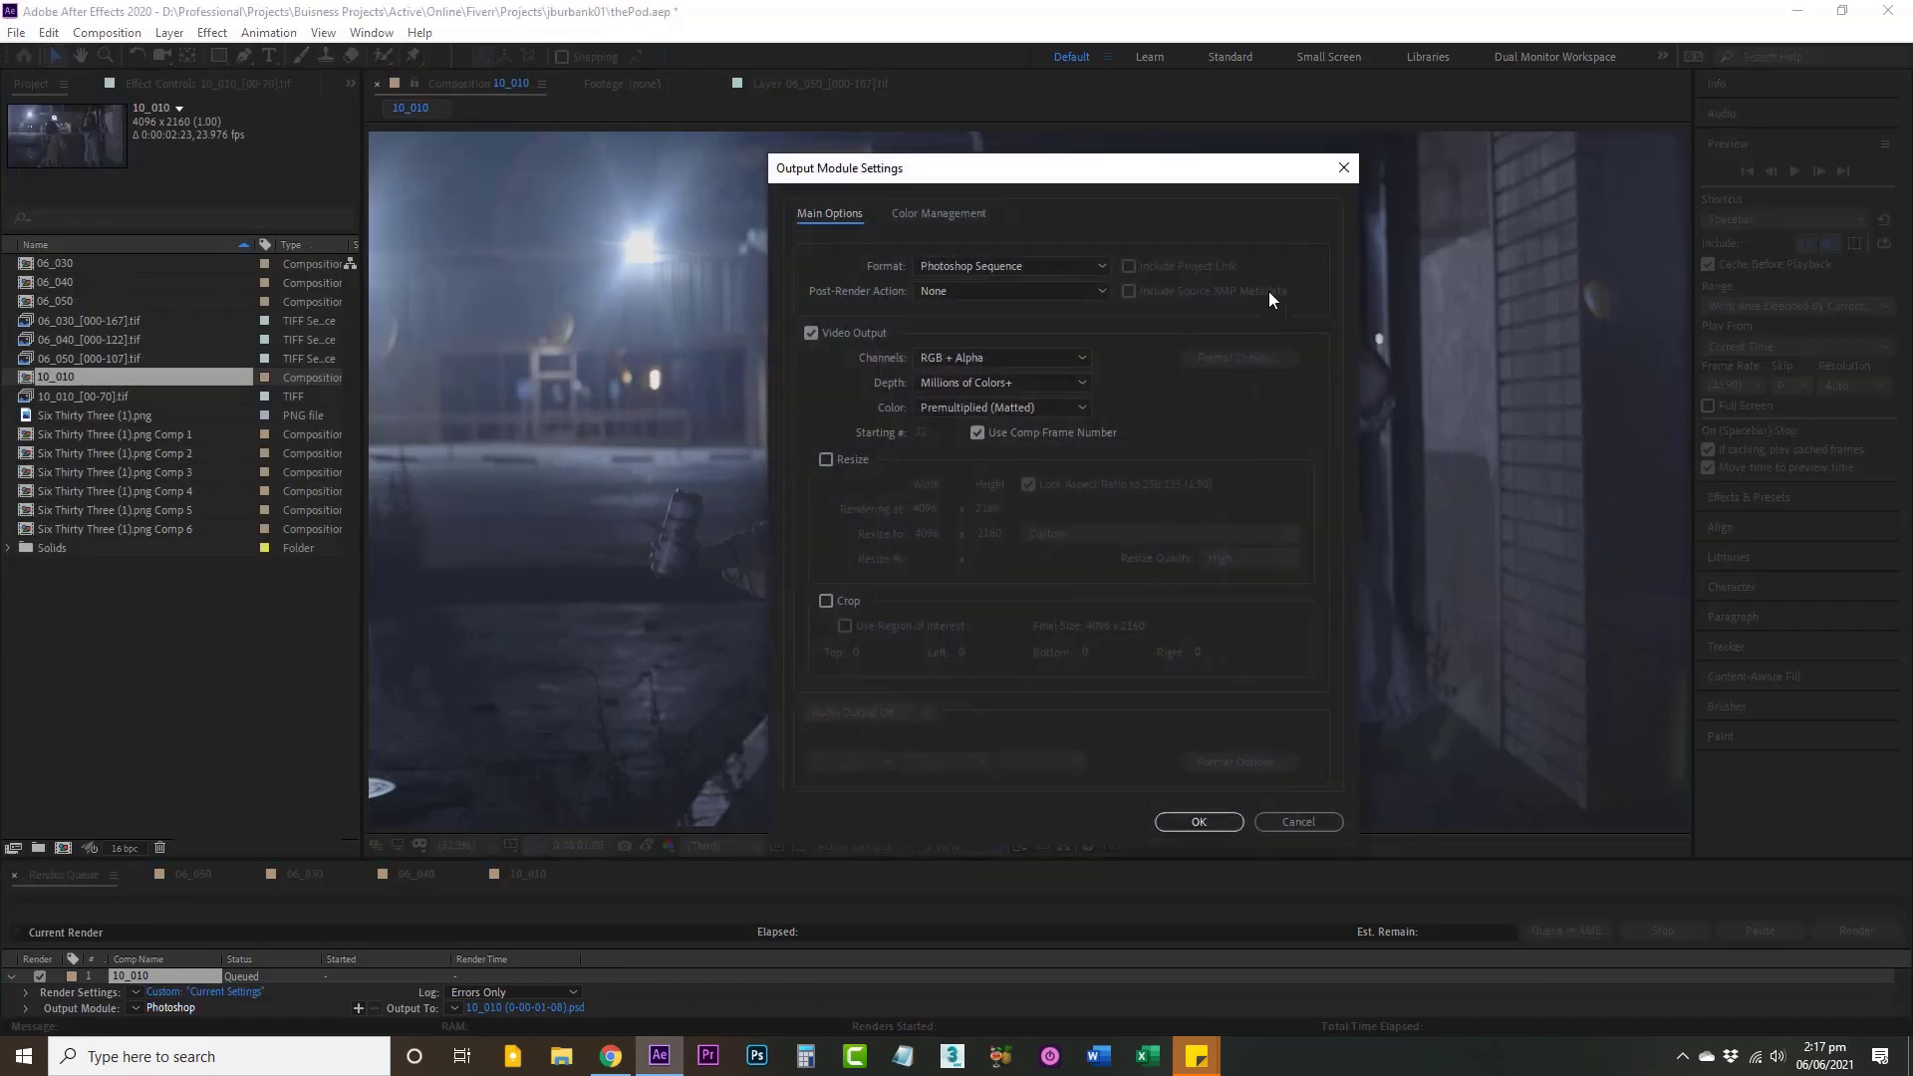
{"action": "left_click", "coordinate": [1028, 266]}
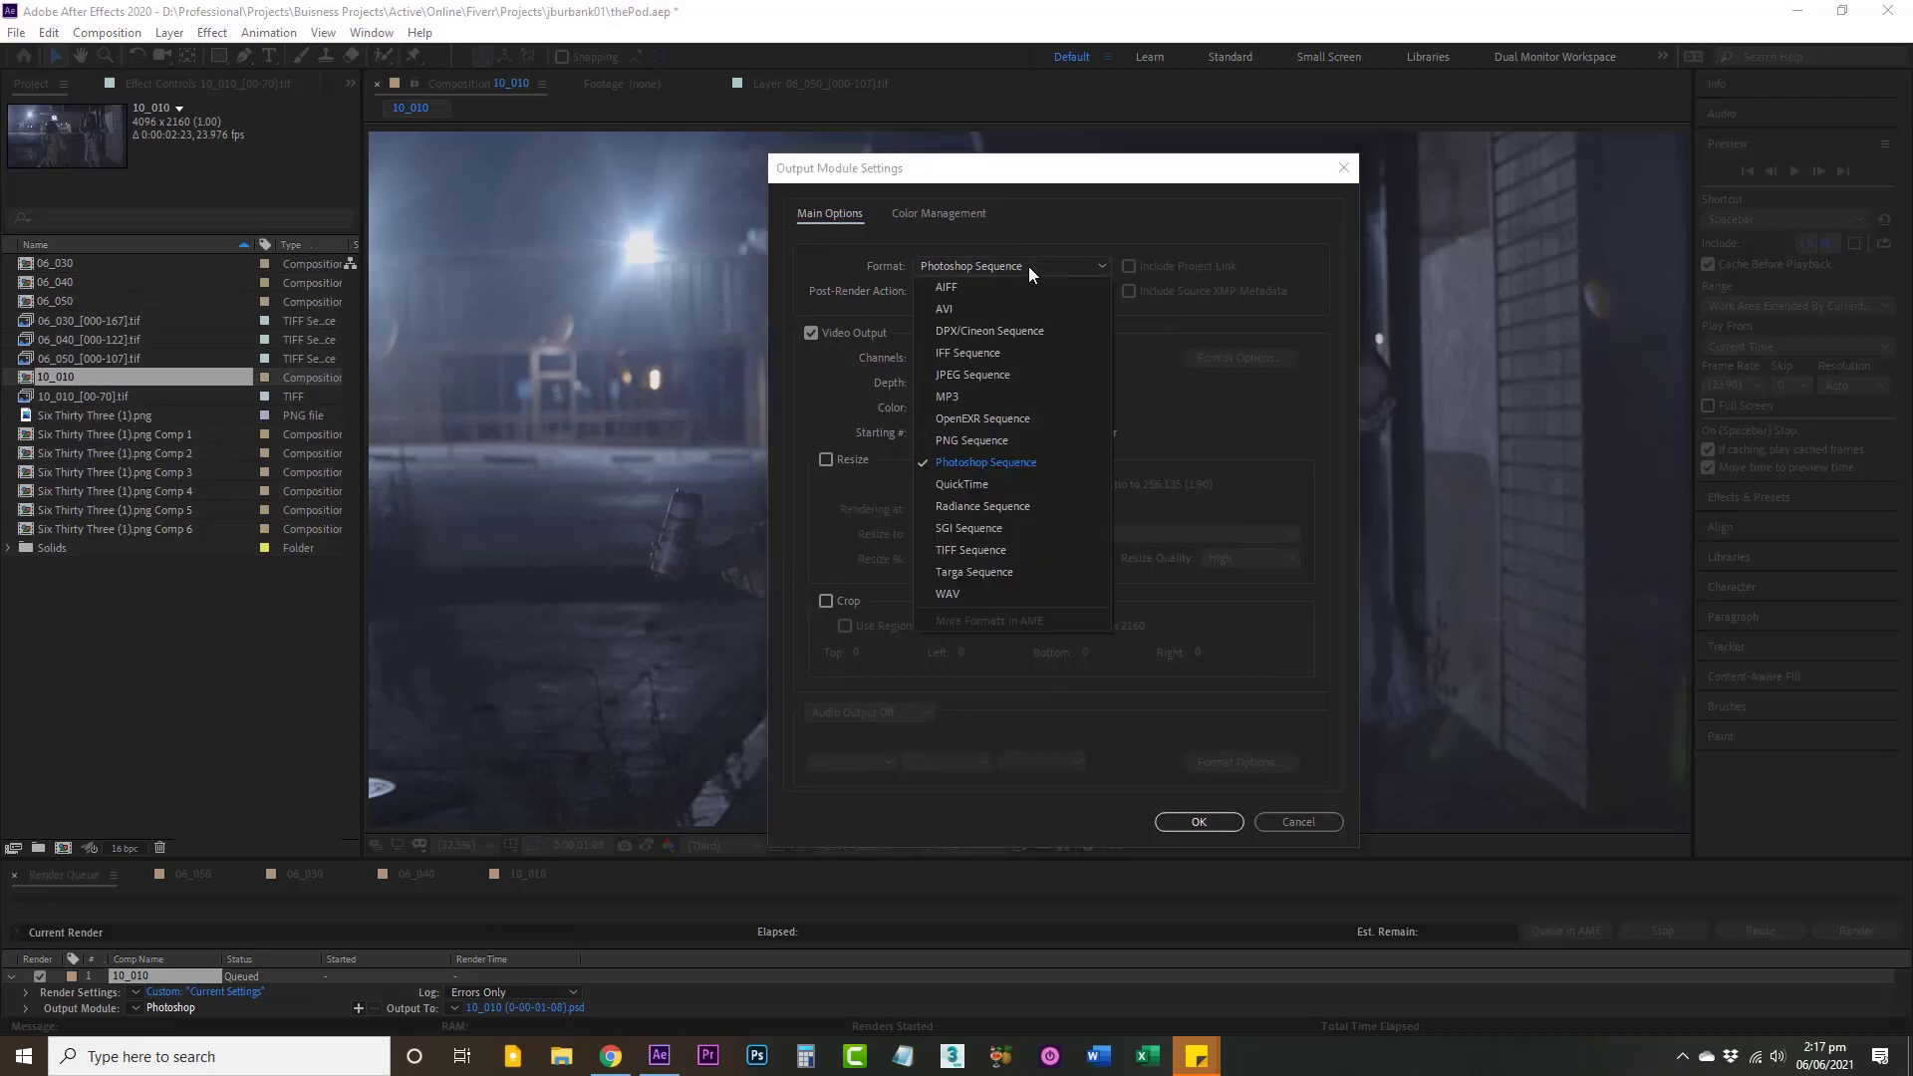
{"action": "left_click", "coordinate": [973, 376]}
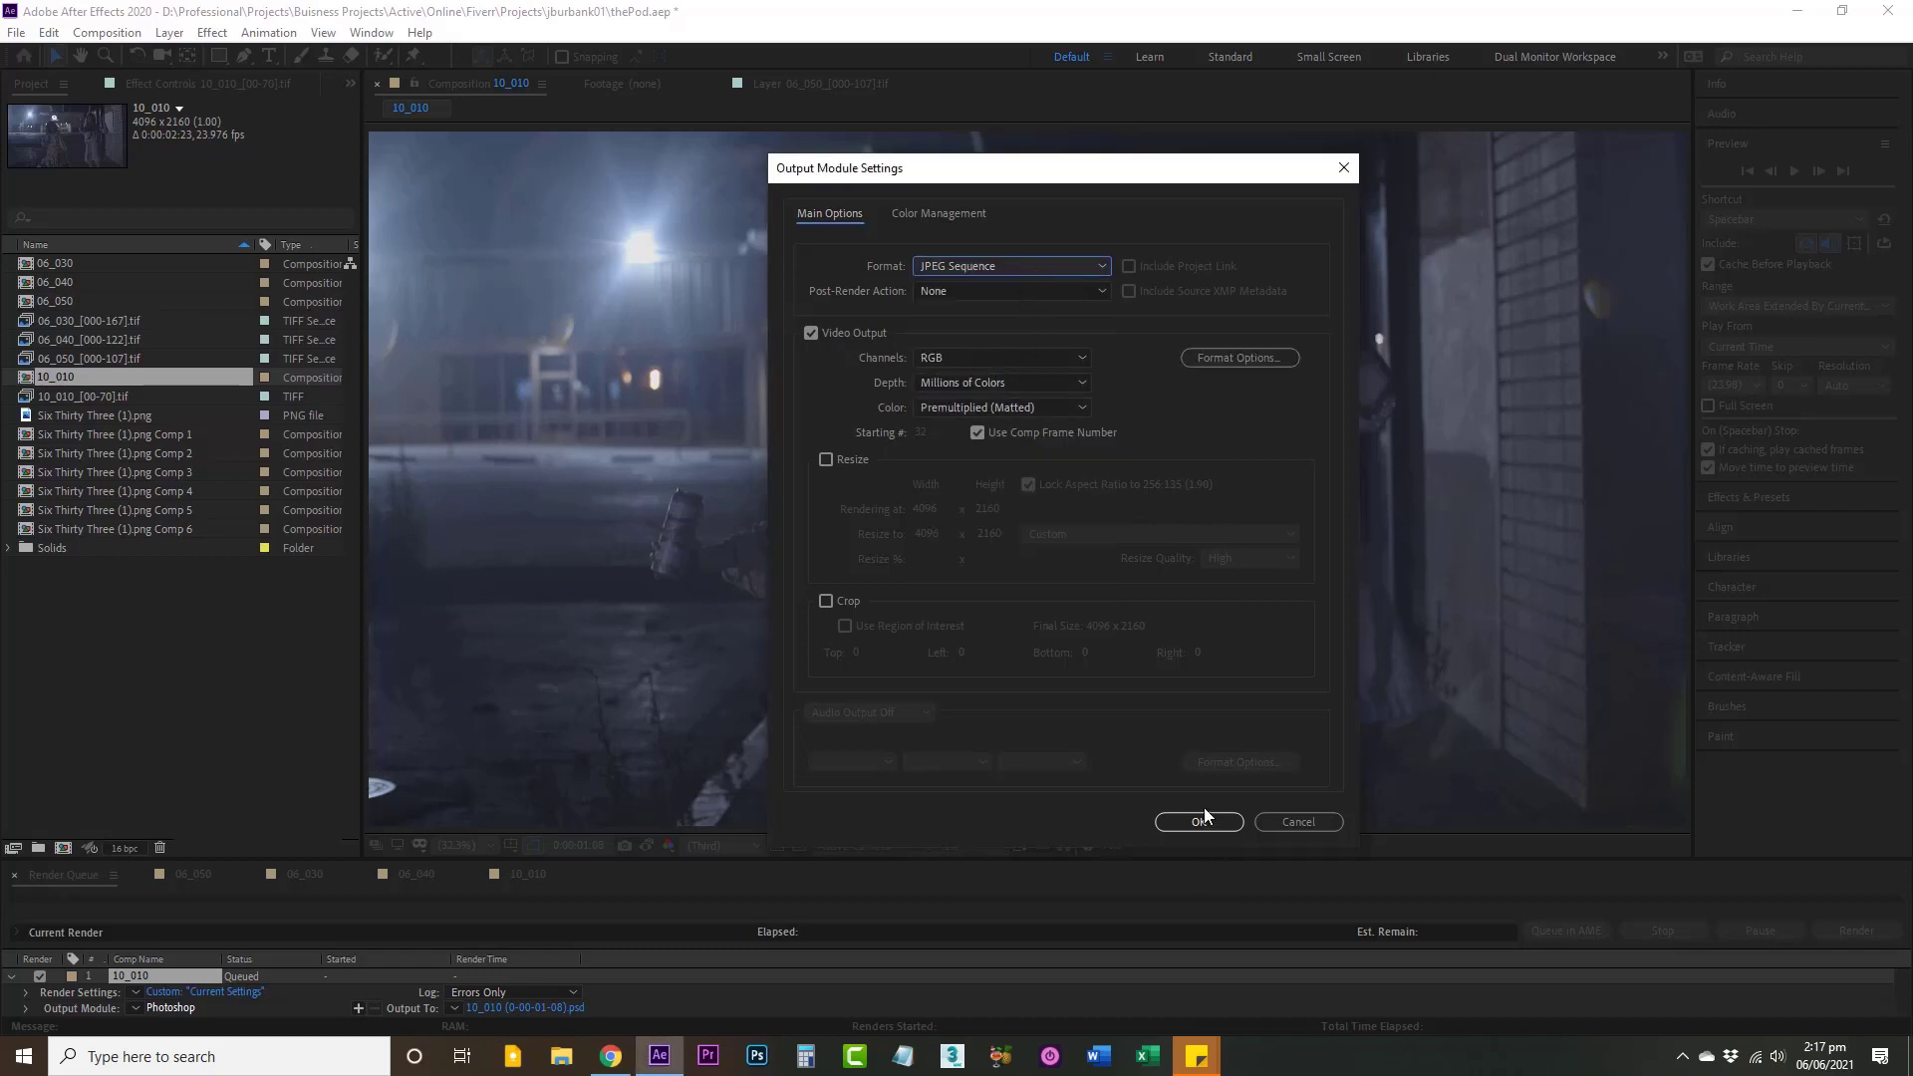
{"action": "left_click", "coordinate": [1019, 383]}
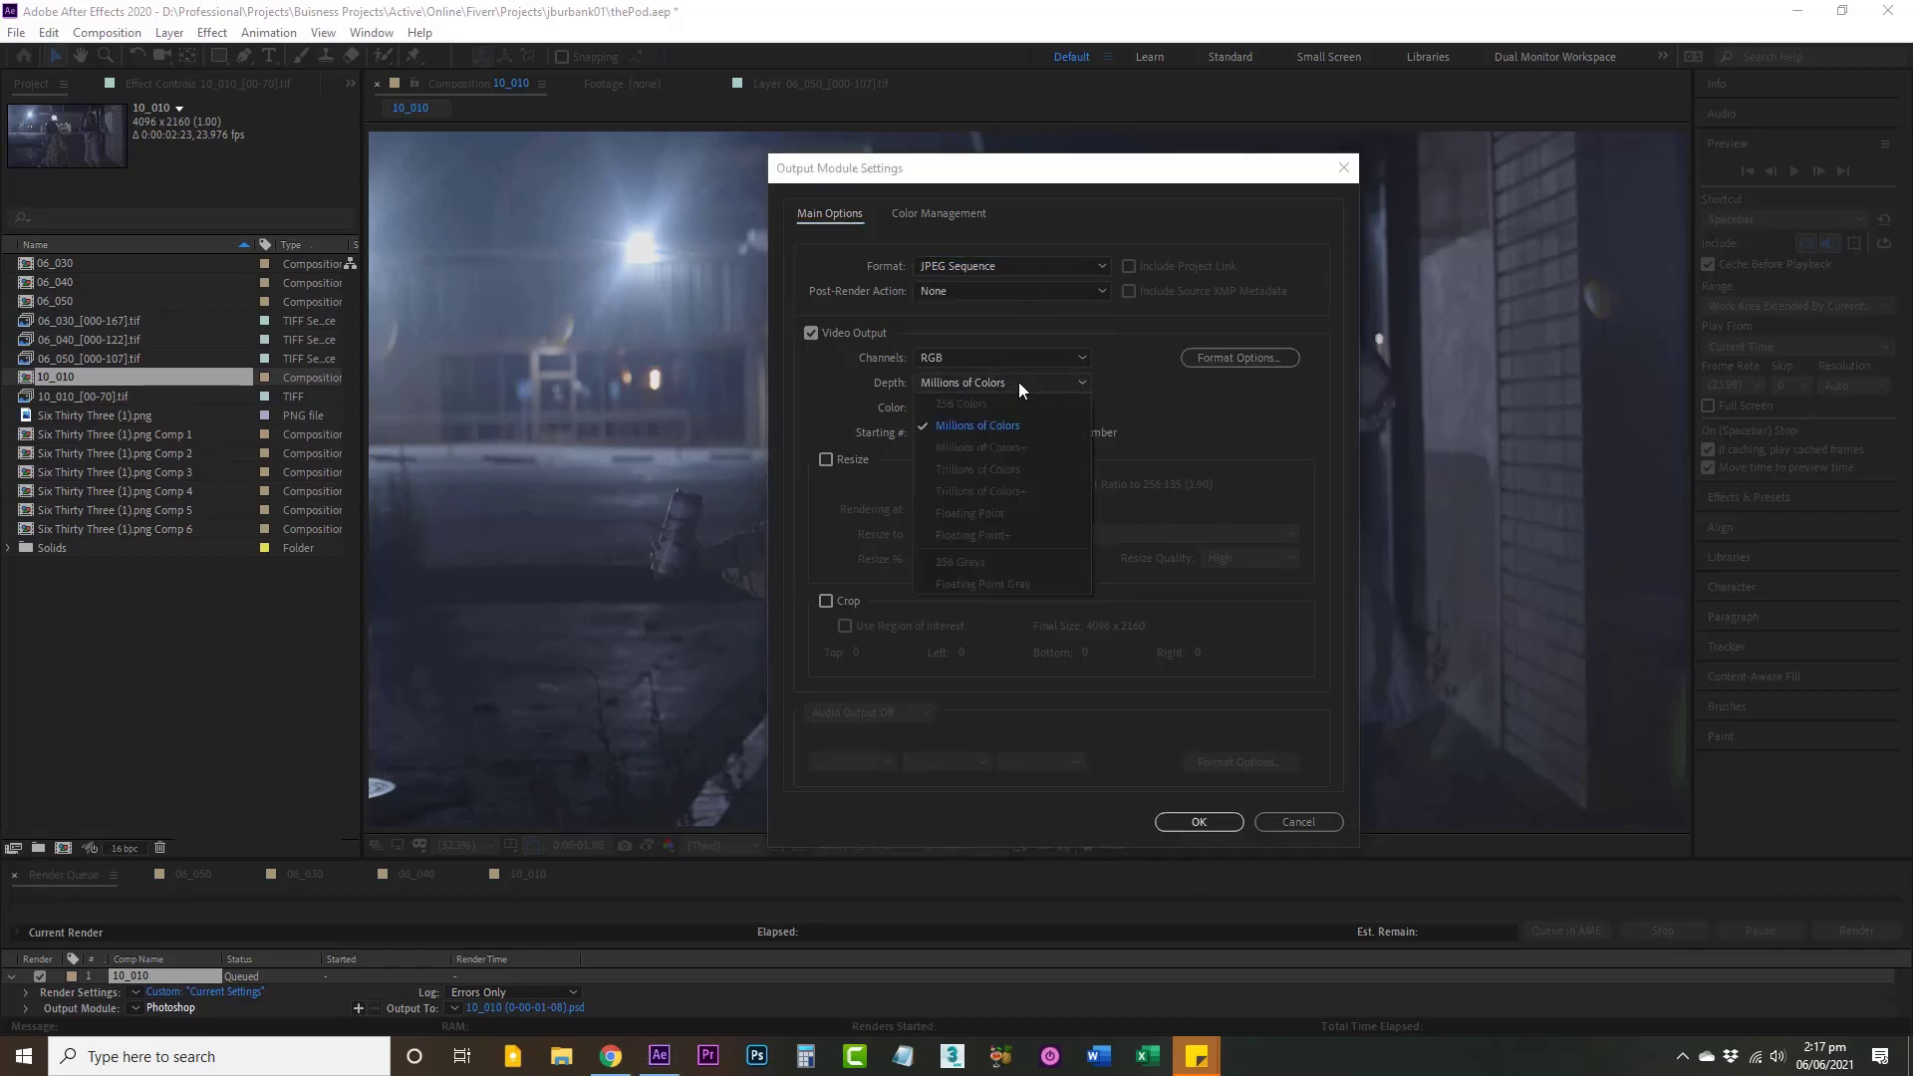
{"action": "left_click", "coordinate": [1018, 381]}
{"action": "left_click", "coordinate": [1198, 821]}
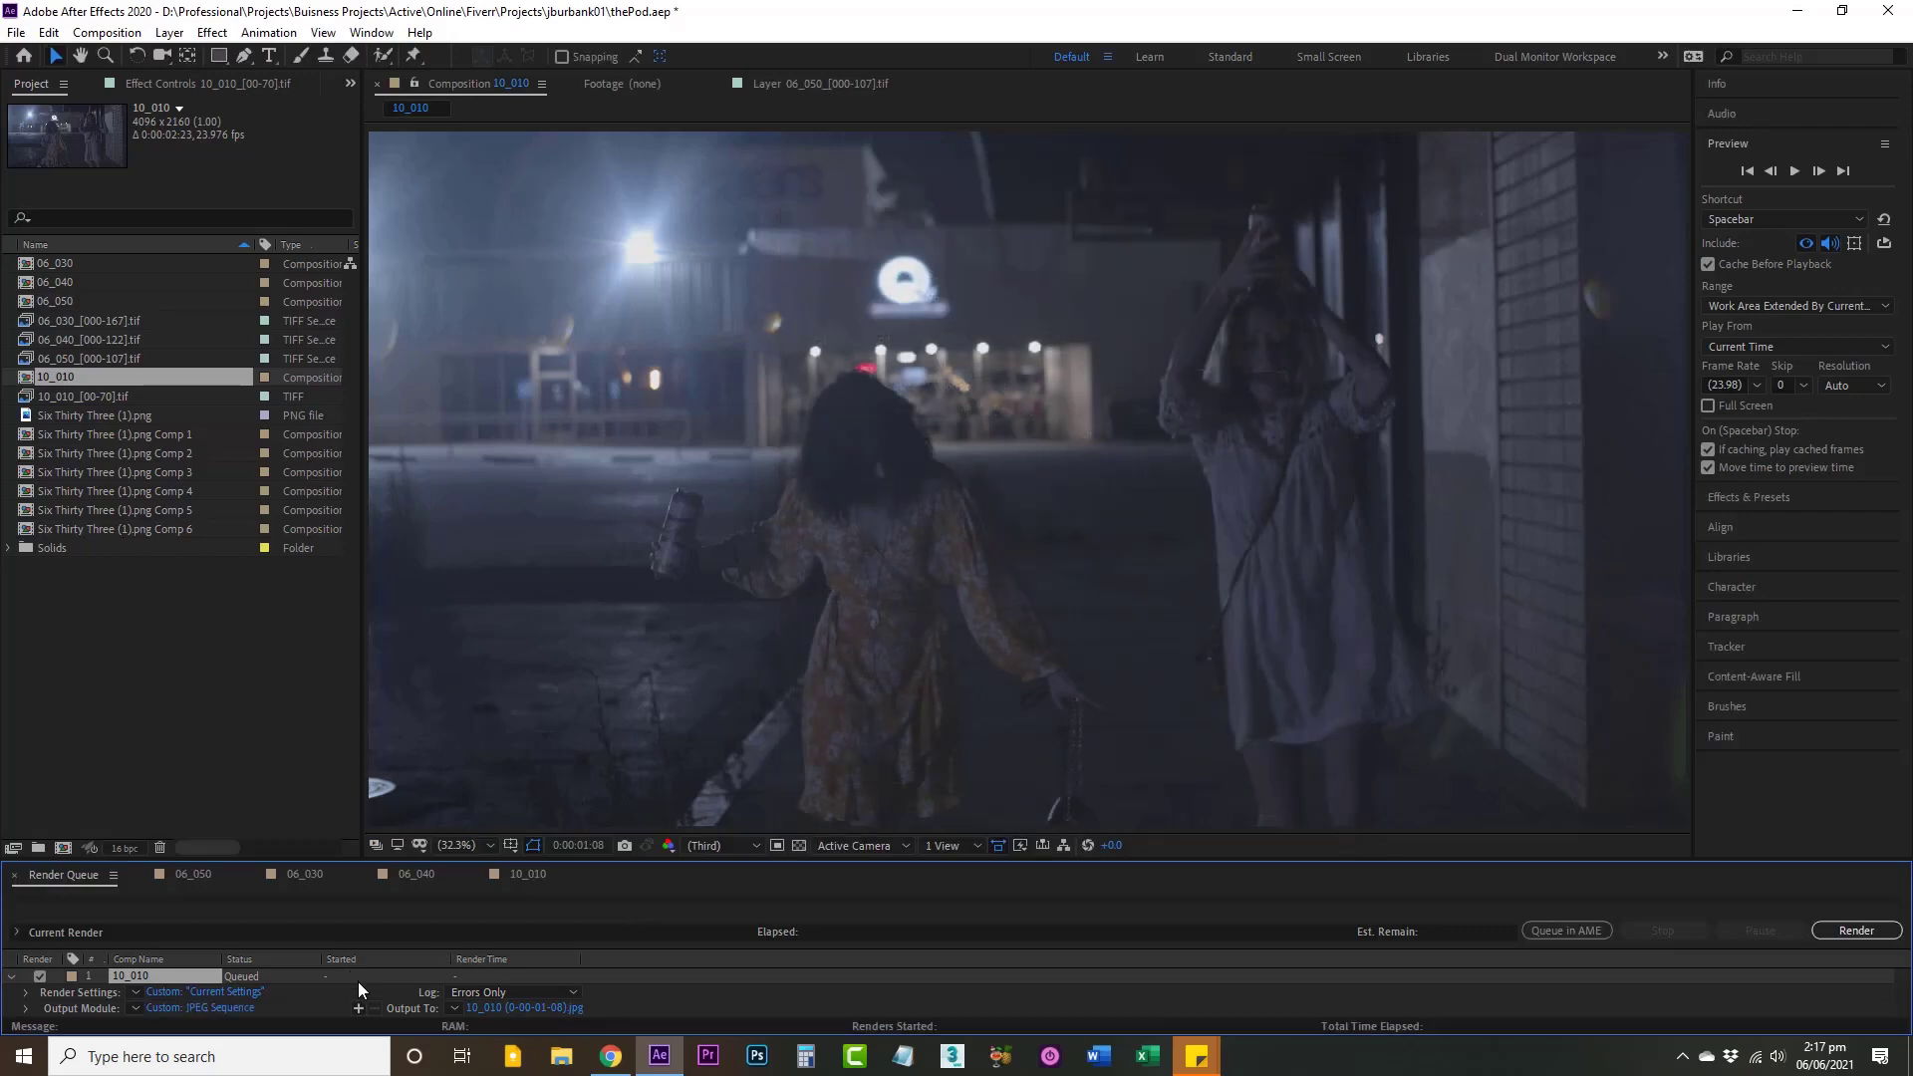
Step: Confirm the output file for the 10_010 still frame and render it
{"action": "left_click", "coordinate": [524, 1006]}
{"action": "left_click", "coordinate": [779, 649]}
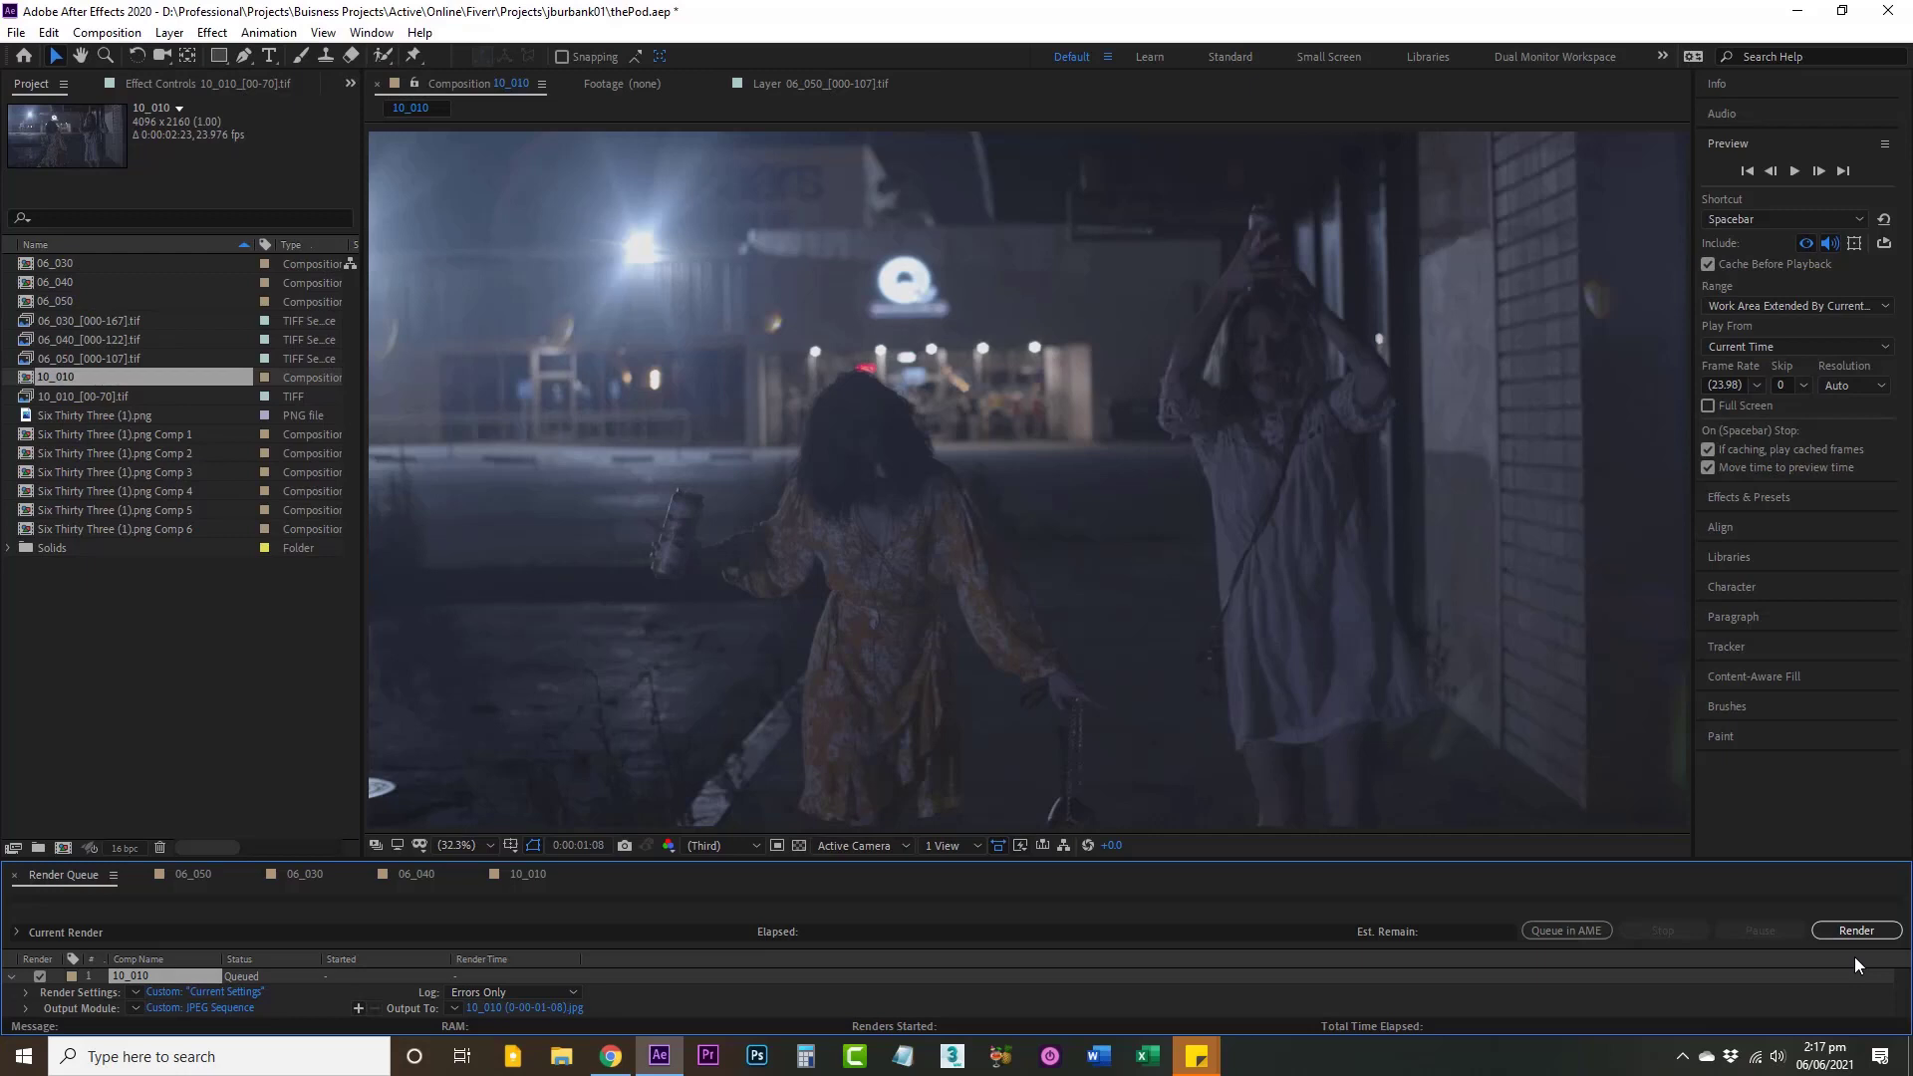
{"action": "left_click", "coordinate": [1854, 931]}
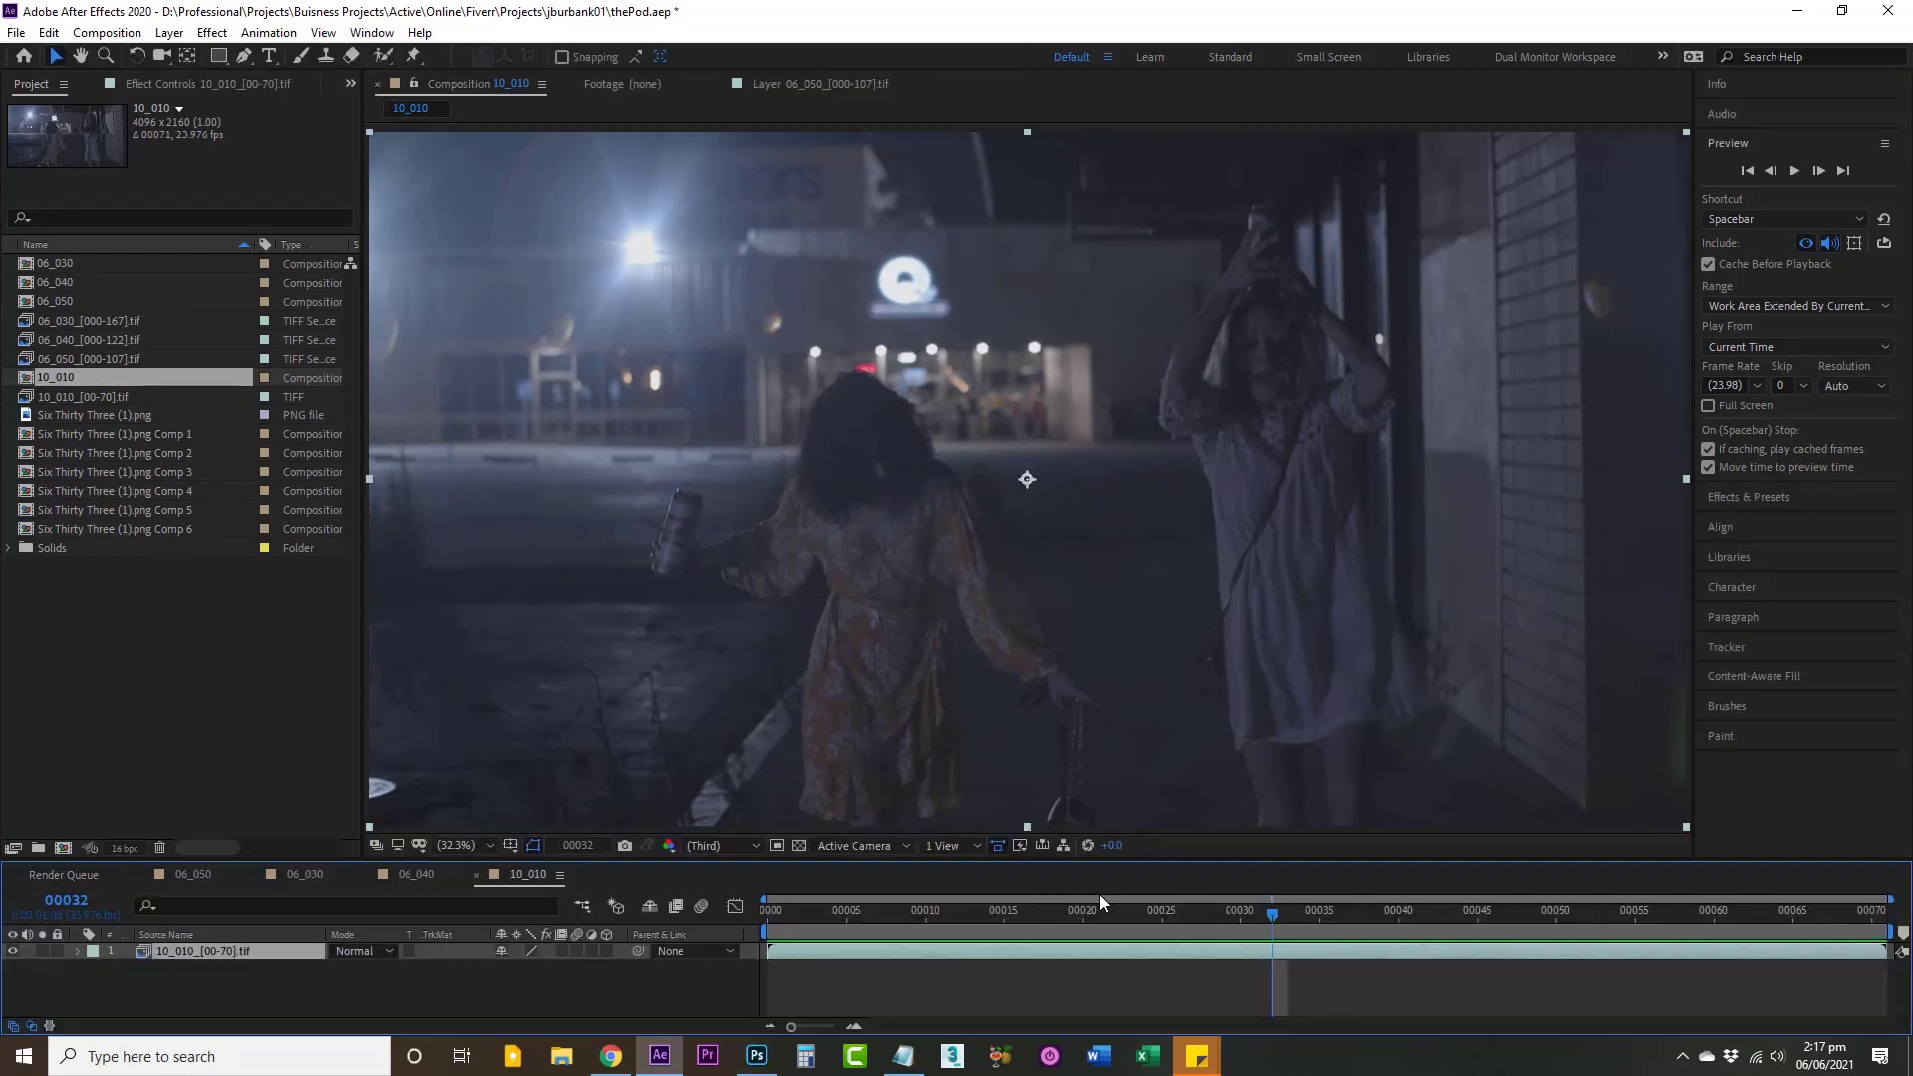
Step: Apply the Boris FX Mocha AE effect to the 10_010 footage layer and launch the Mocha plugin
{"action": "left_click", "coordinate": [245, 88]}
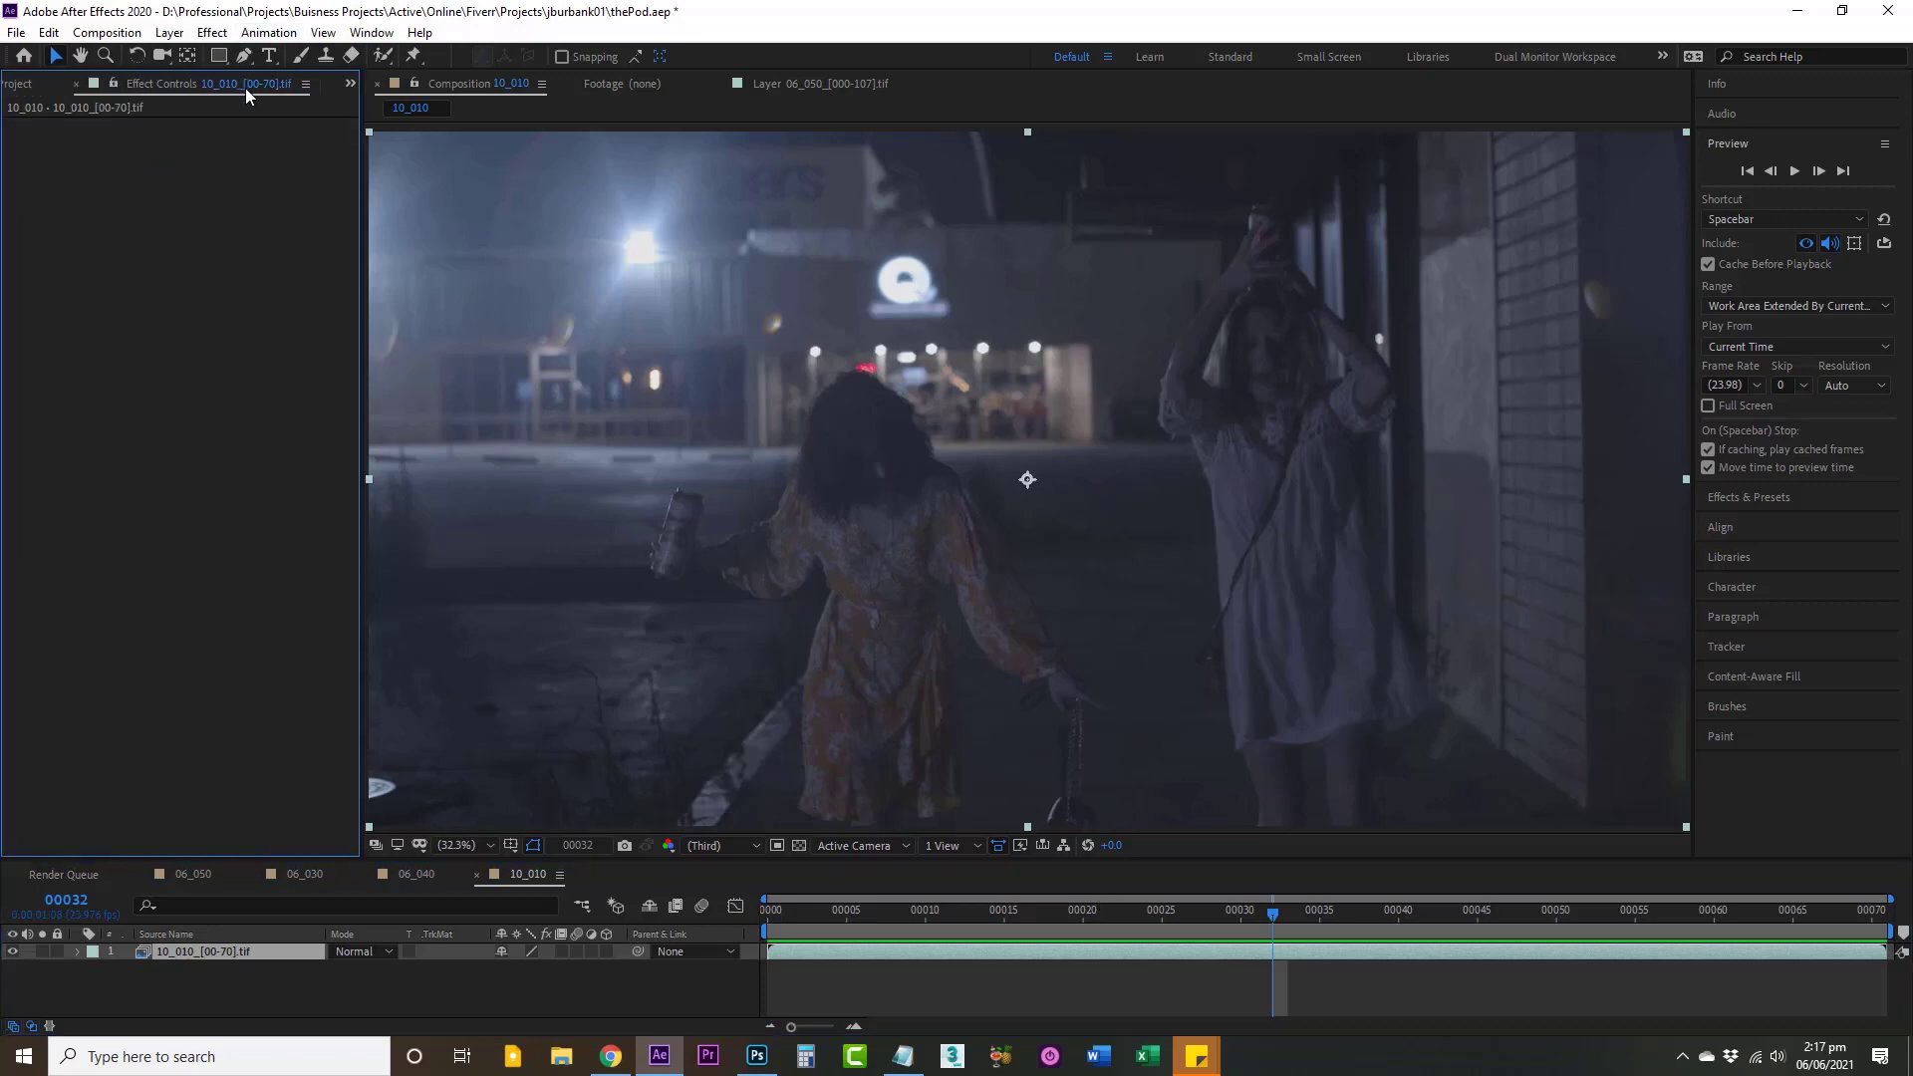
{"action": "key", "text": "ctrl+space"}
{"action": "right_click", "coordinate": [147, 209]}
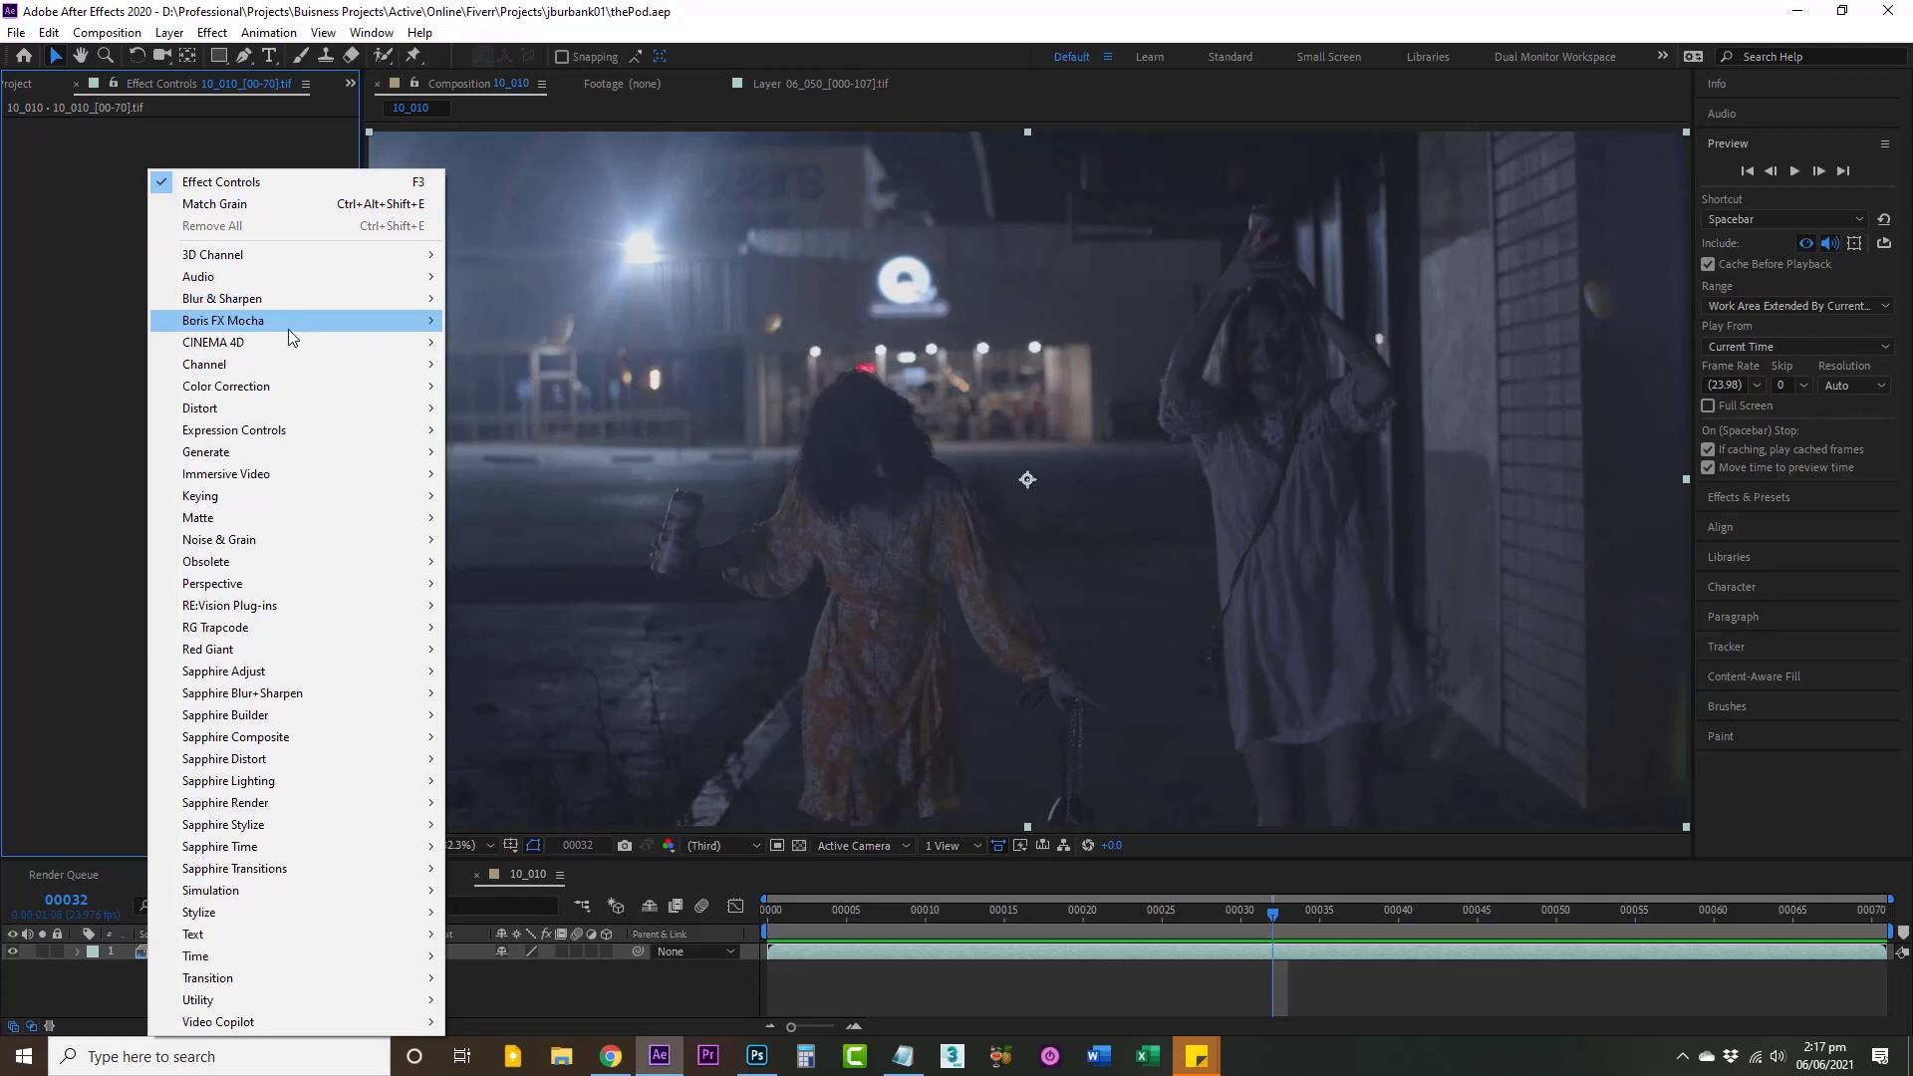
{"action": "mouse_move", "coordinate": [292, 337]}
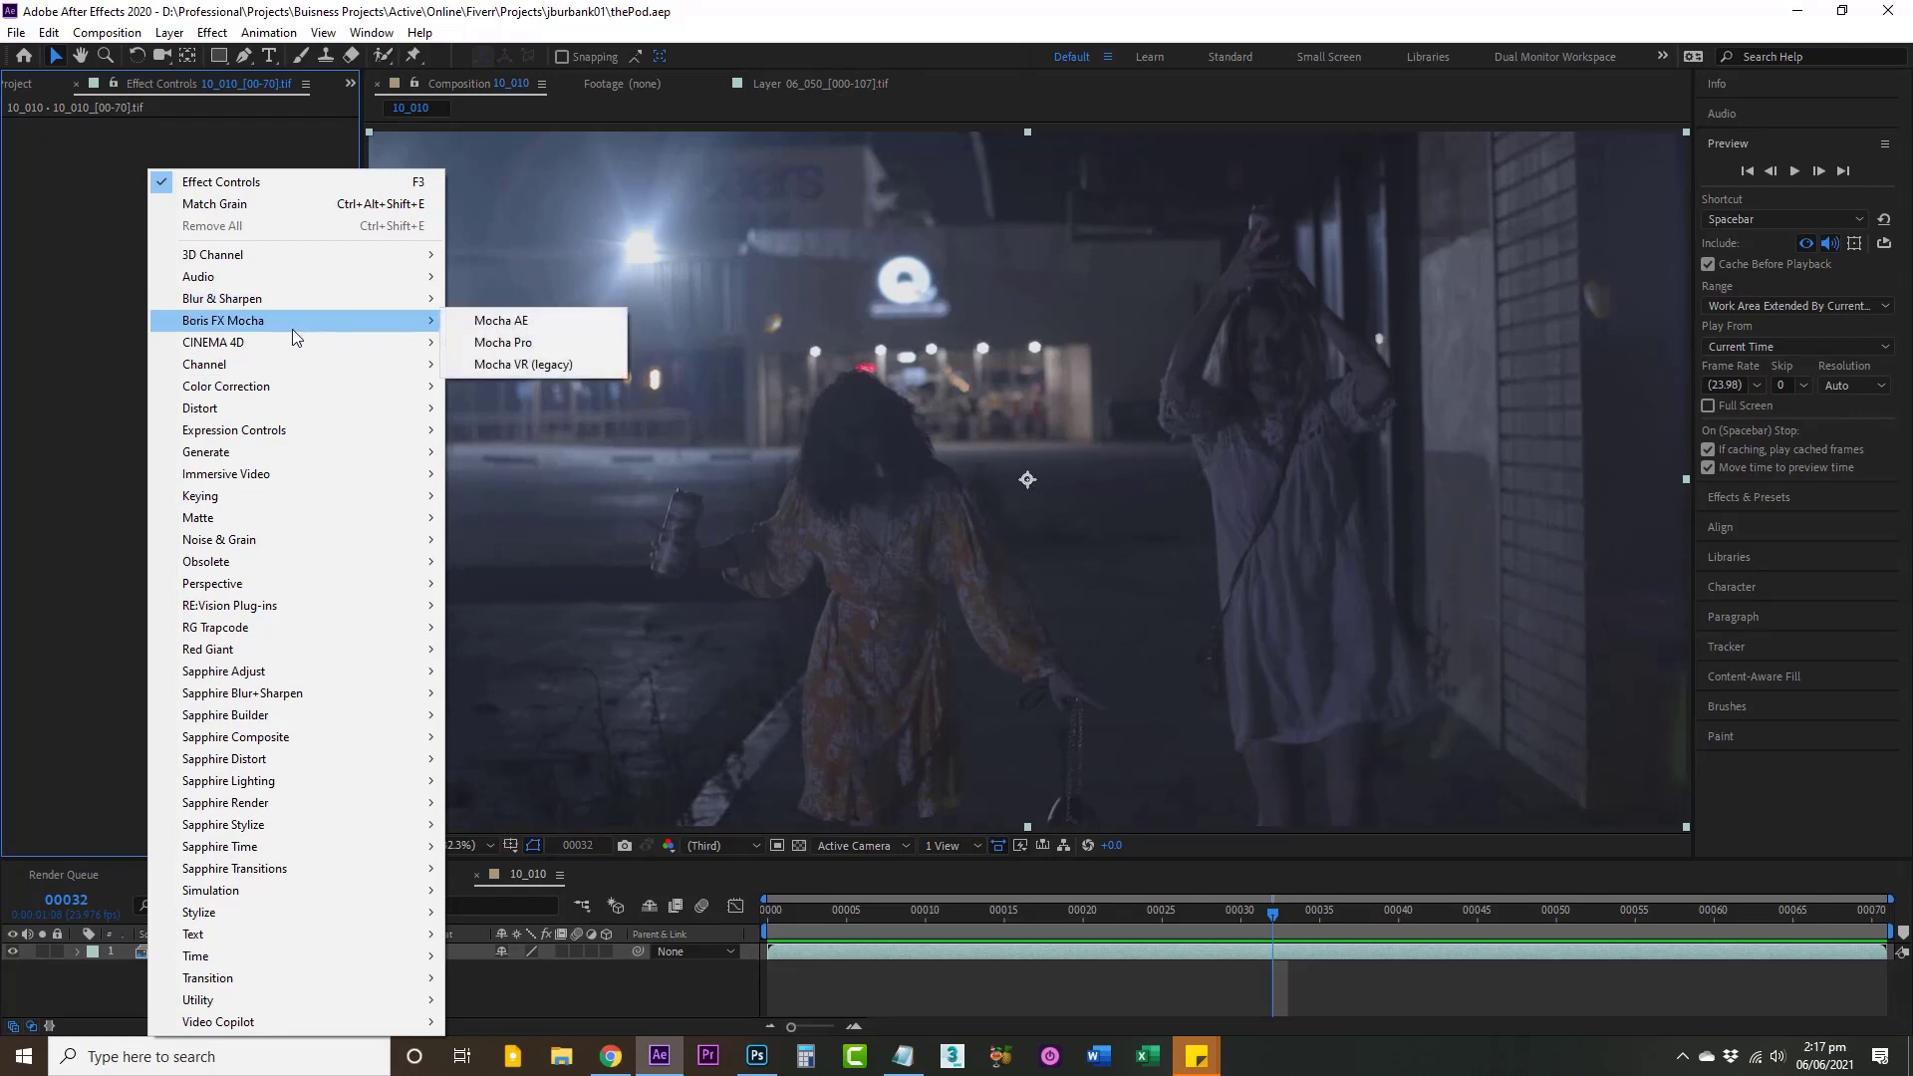
{"action": "left_click", "coordinate": [501, 319]}
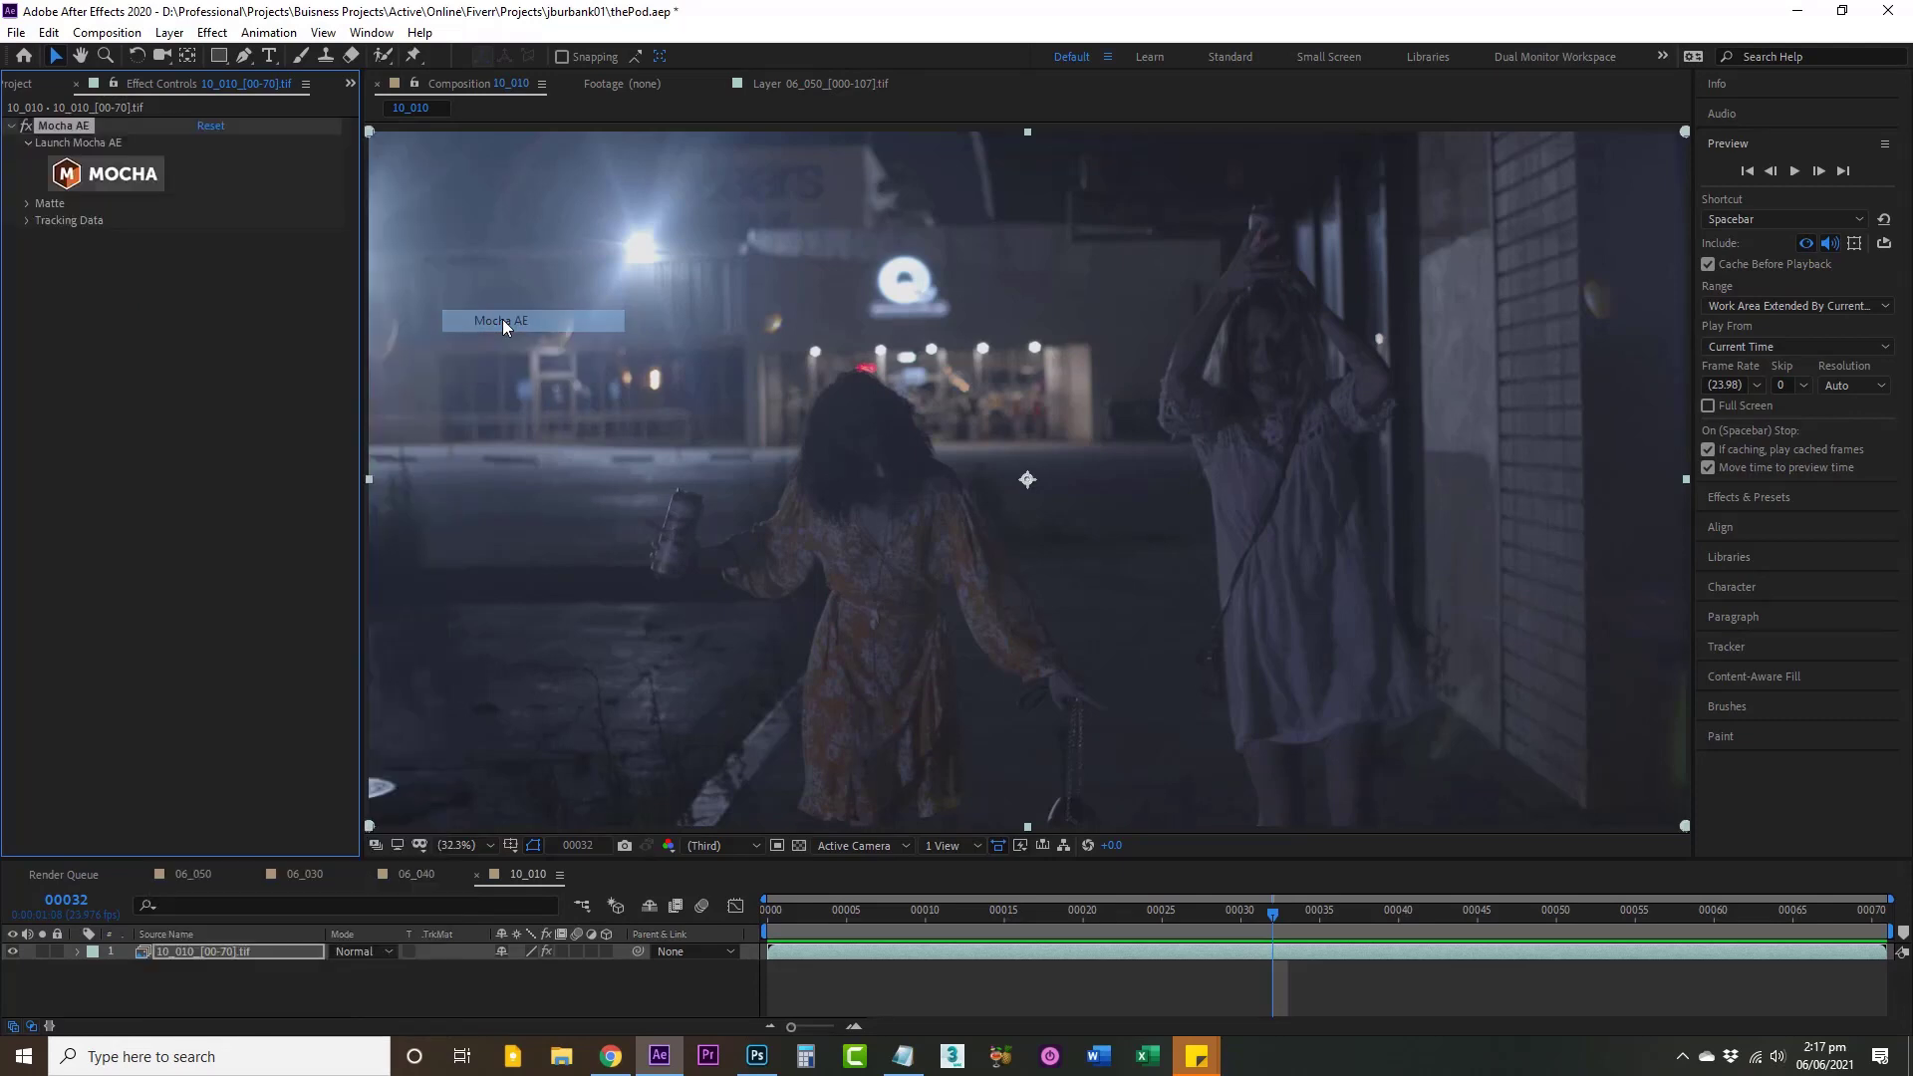
{"action": "left_click", "coordinate": [109, 177]}
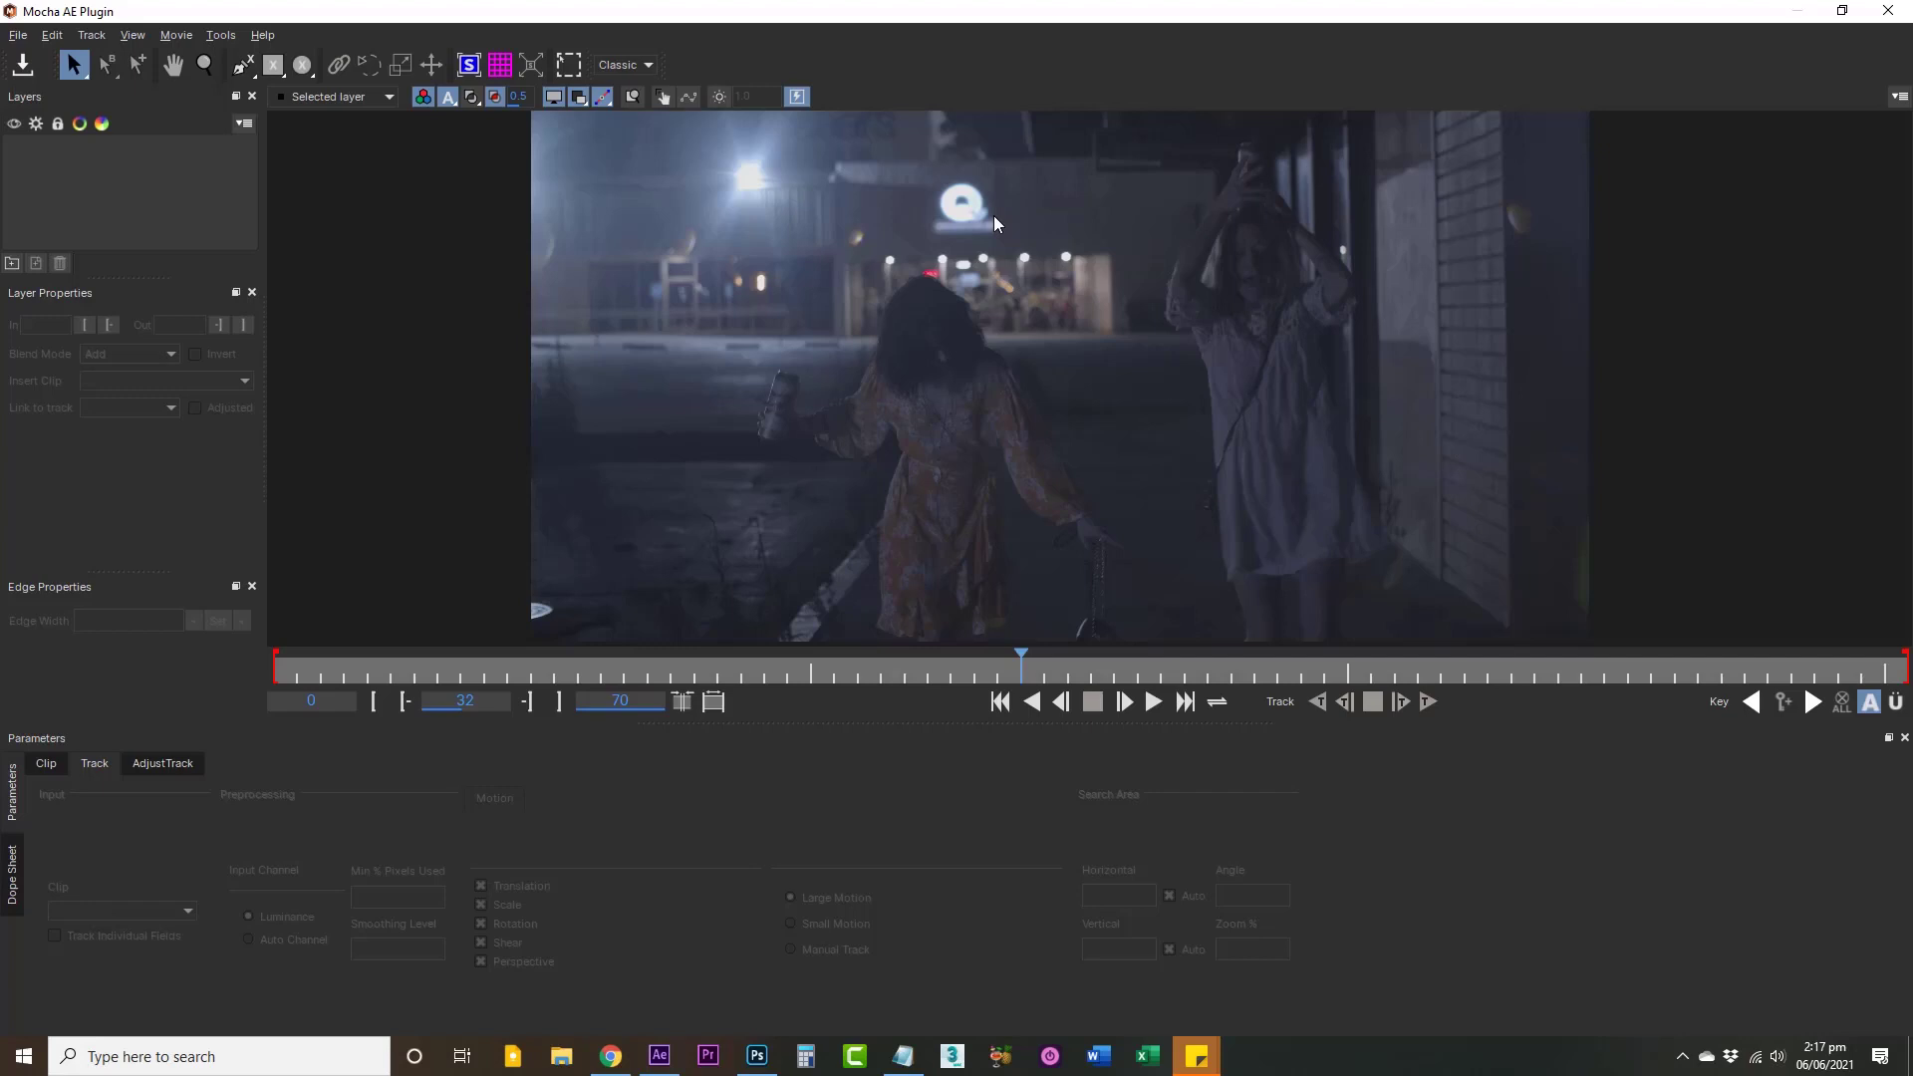
Step: Draw a rectangular spline around the illuminated Q sign and the wall area surrounding it
{"action": "key", "text": "z"}
{"action": "left_click_drag", "start_coordinate": [994, 220], "coordinate": [930, 331]}
{"action": "key", "text": "x"}
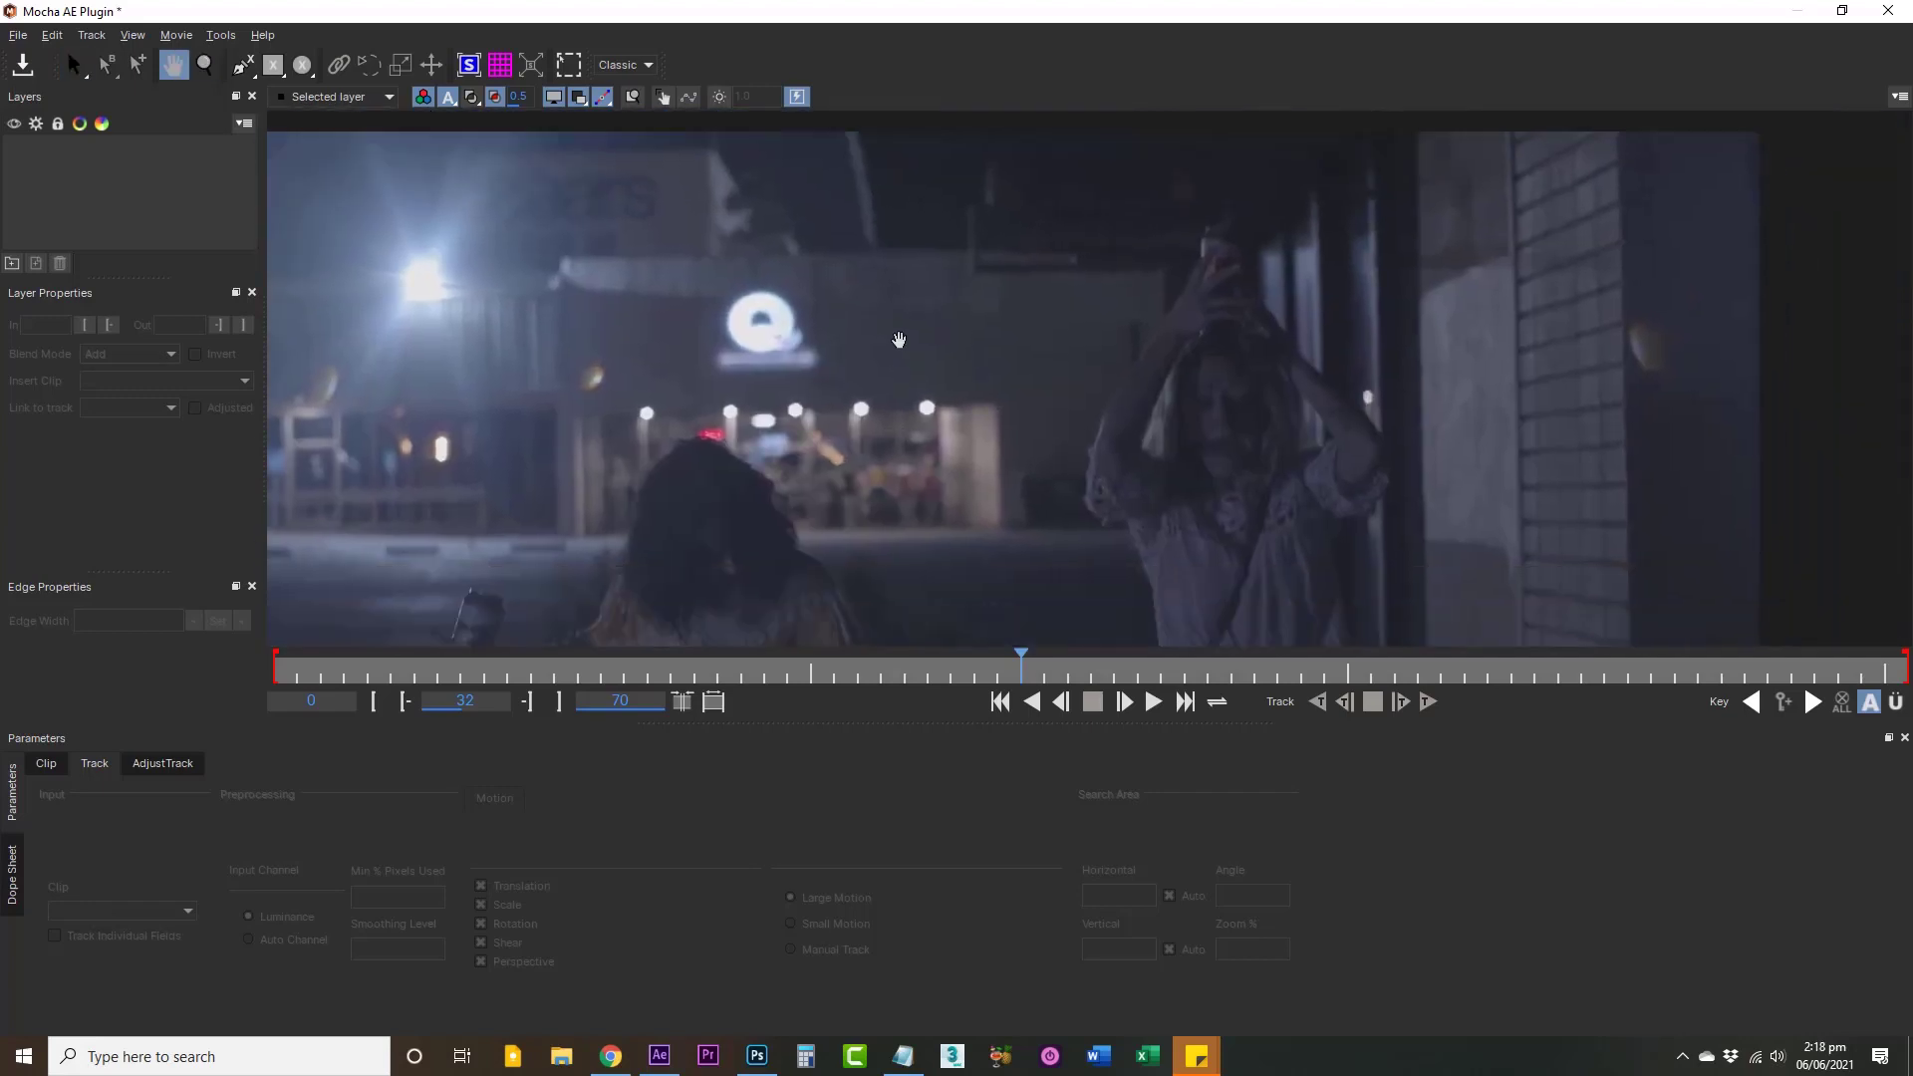
{"action": "left_click", "coordinate": [273, 65]}
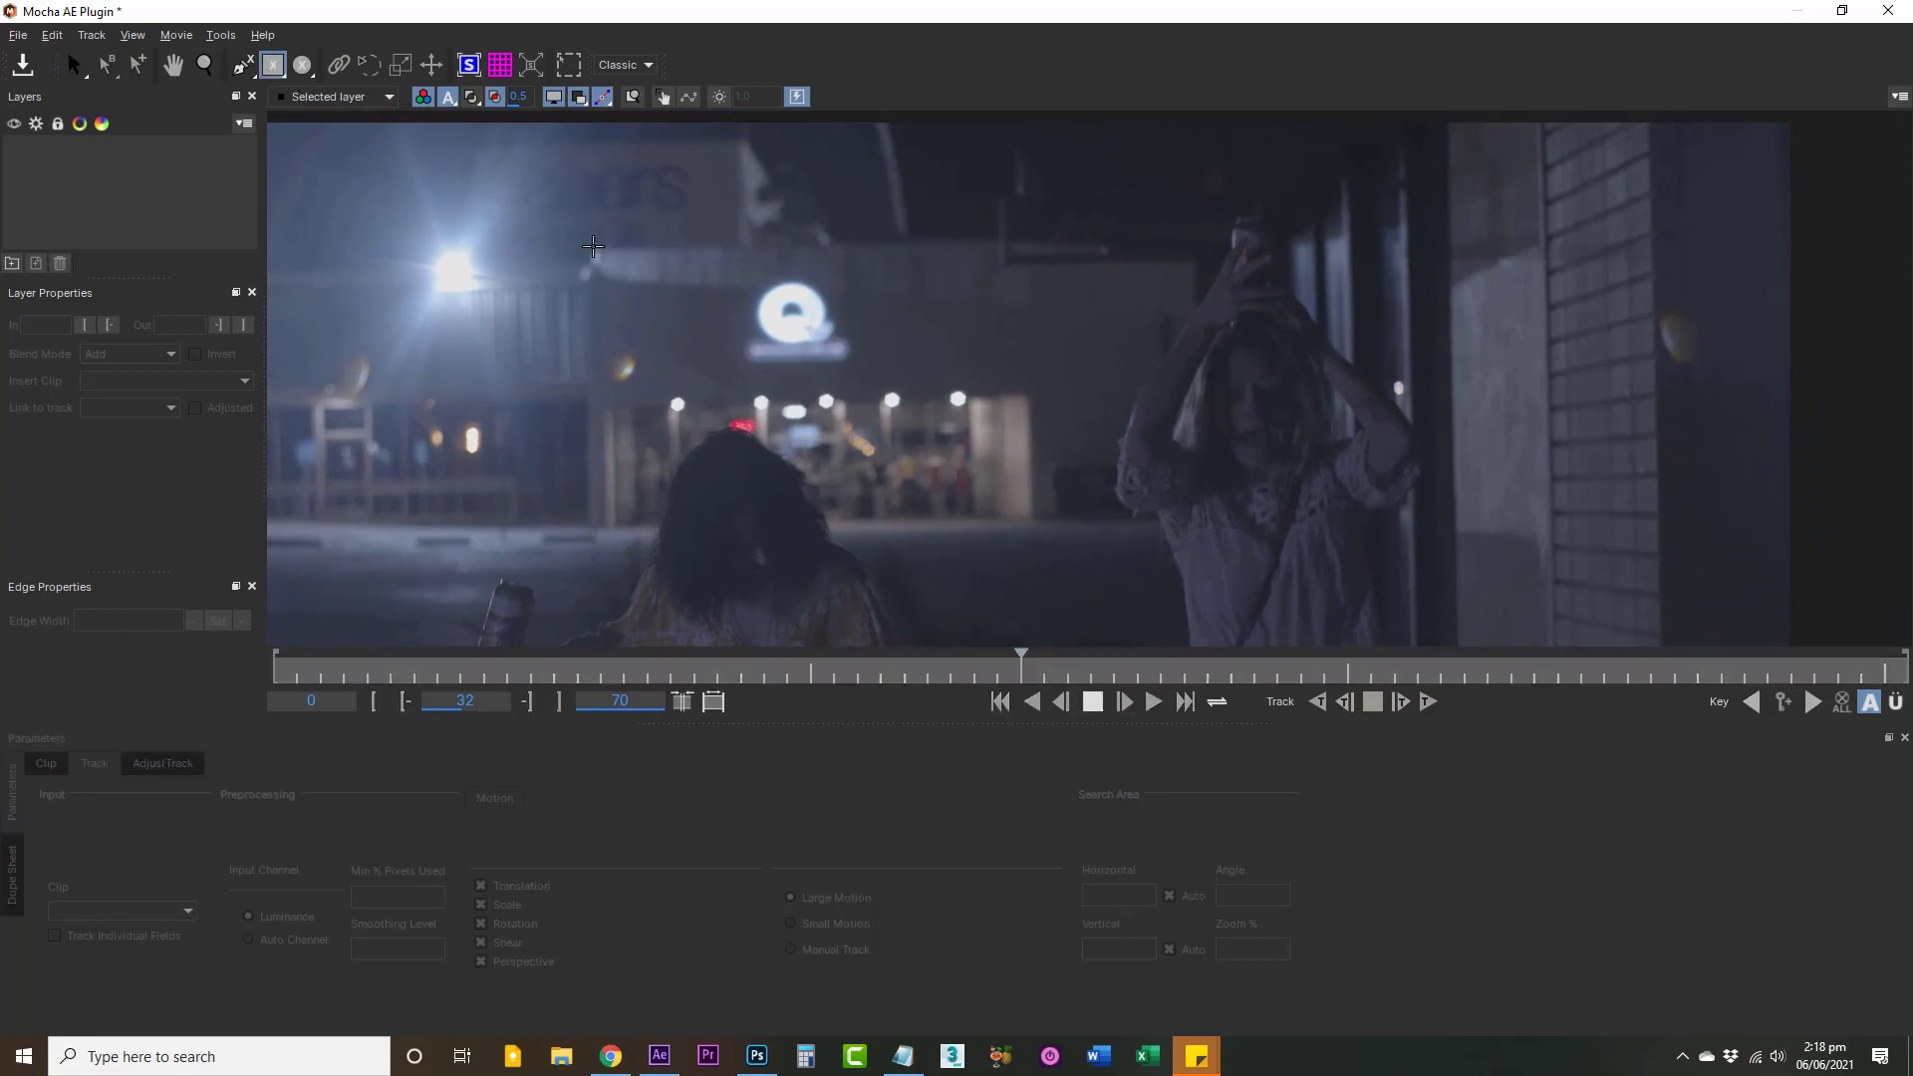
{"action": "left_click_drag", "start_coordinate": [573, 233], "coordinate": [1037, 395]}
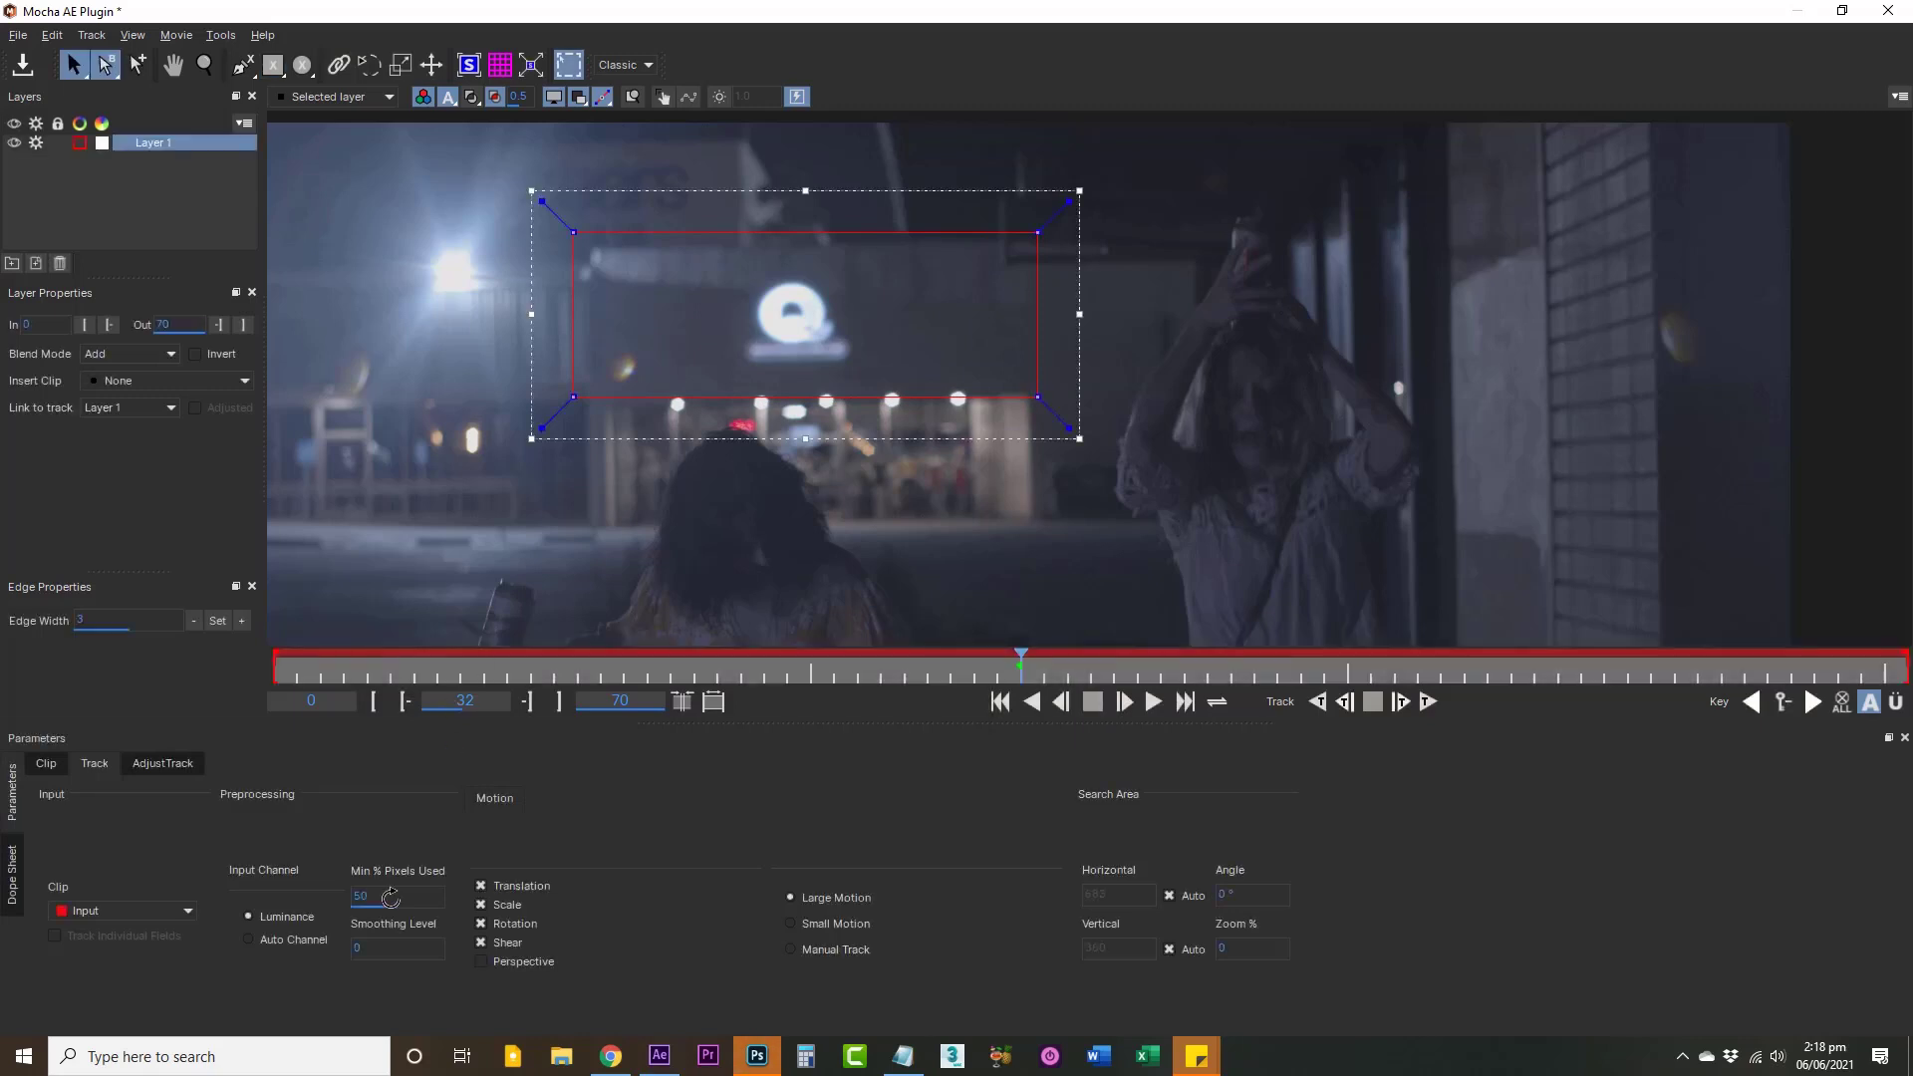
Step: Set Layer 1's minimum percentage of pixels used to 90, disable its tracking and deselect it
{"action": "double_click", "coordinate": [392, 892]}
{"action": "type", "text": "90"}
{"action": "left_click", "coordinate": [36, 144]}
{"action": "left_click", "coordinate": [34, 227]}
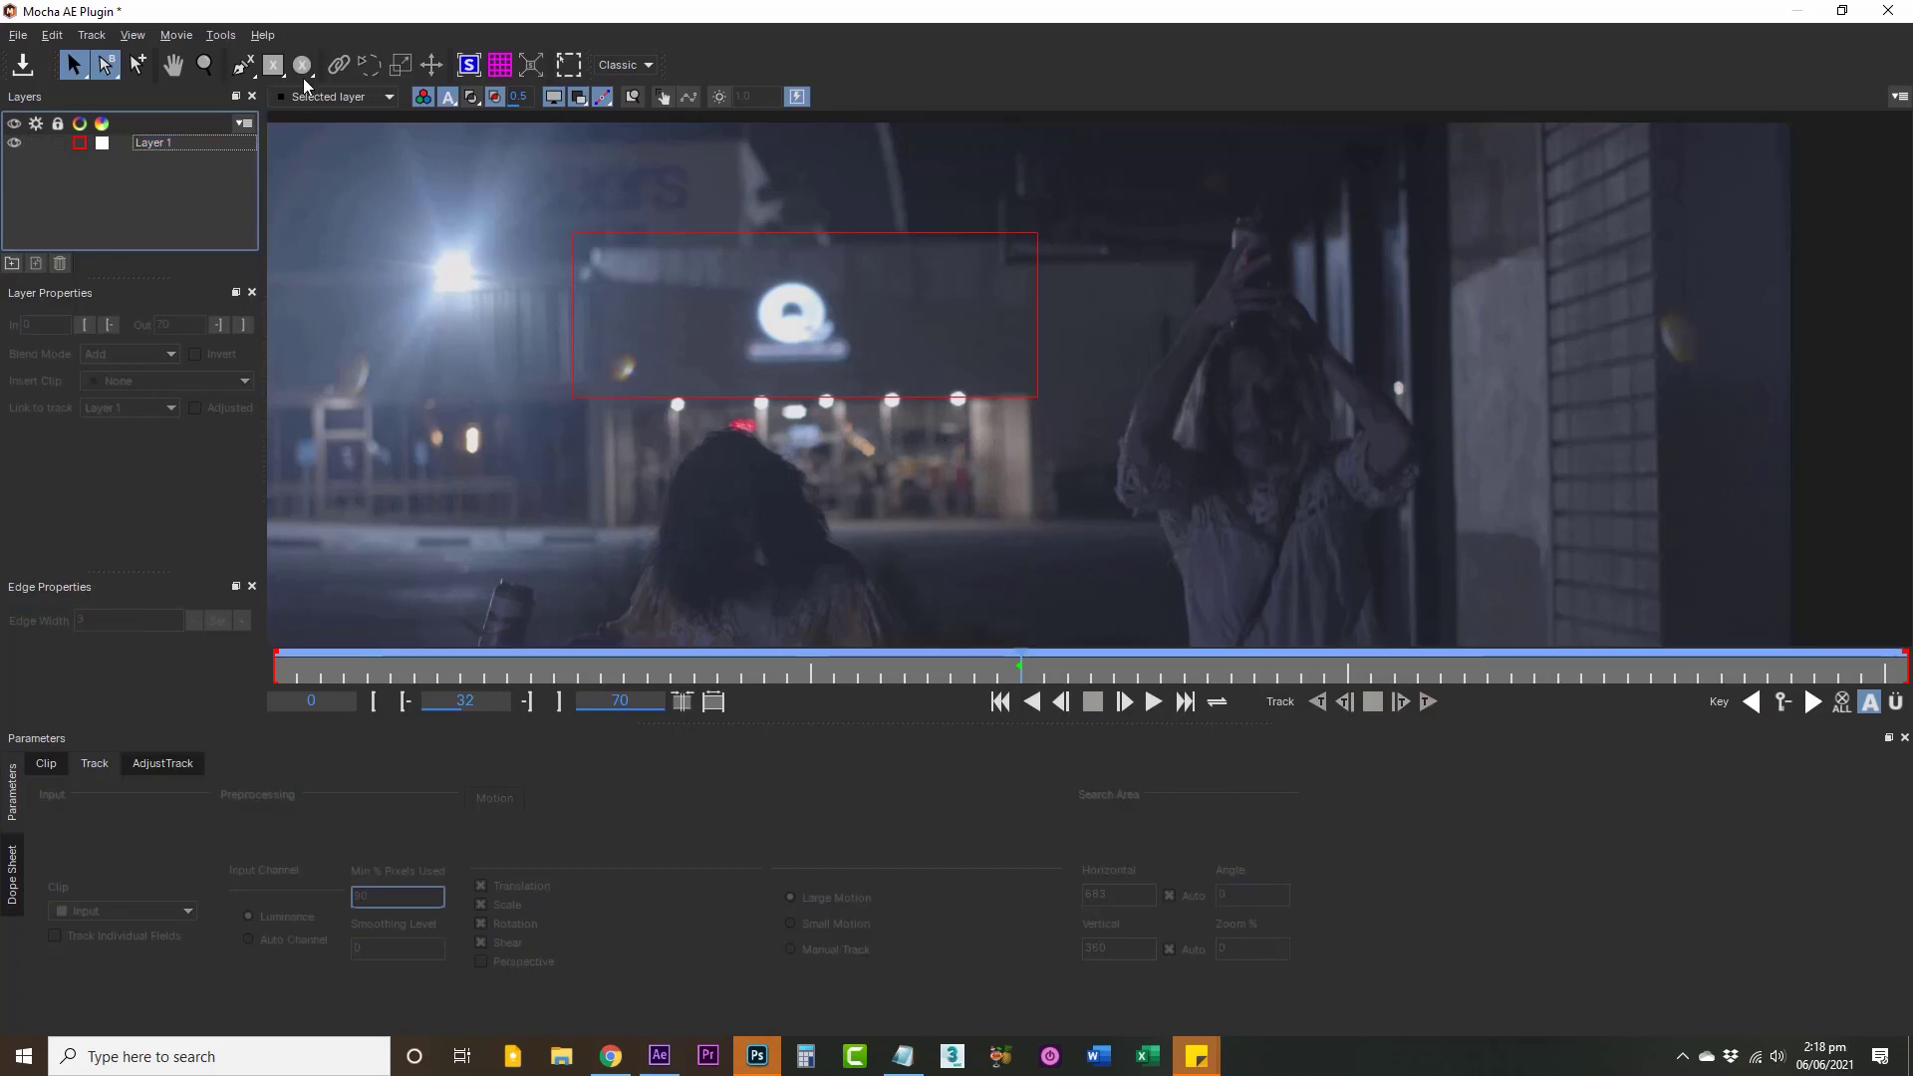
Step: Draw a closed spline around the dark-haired woman's head on a new layer and adjust the curvature of all its points
{"action": "left_click", "coordinate": [242, 67]}
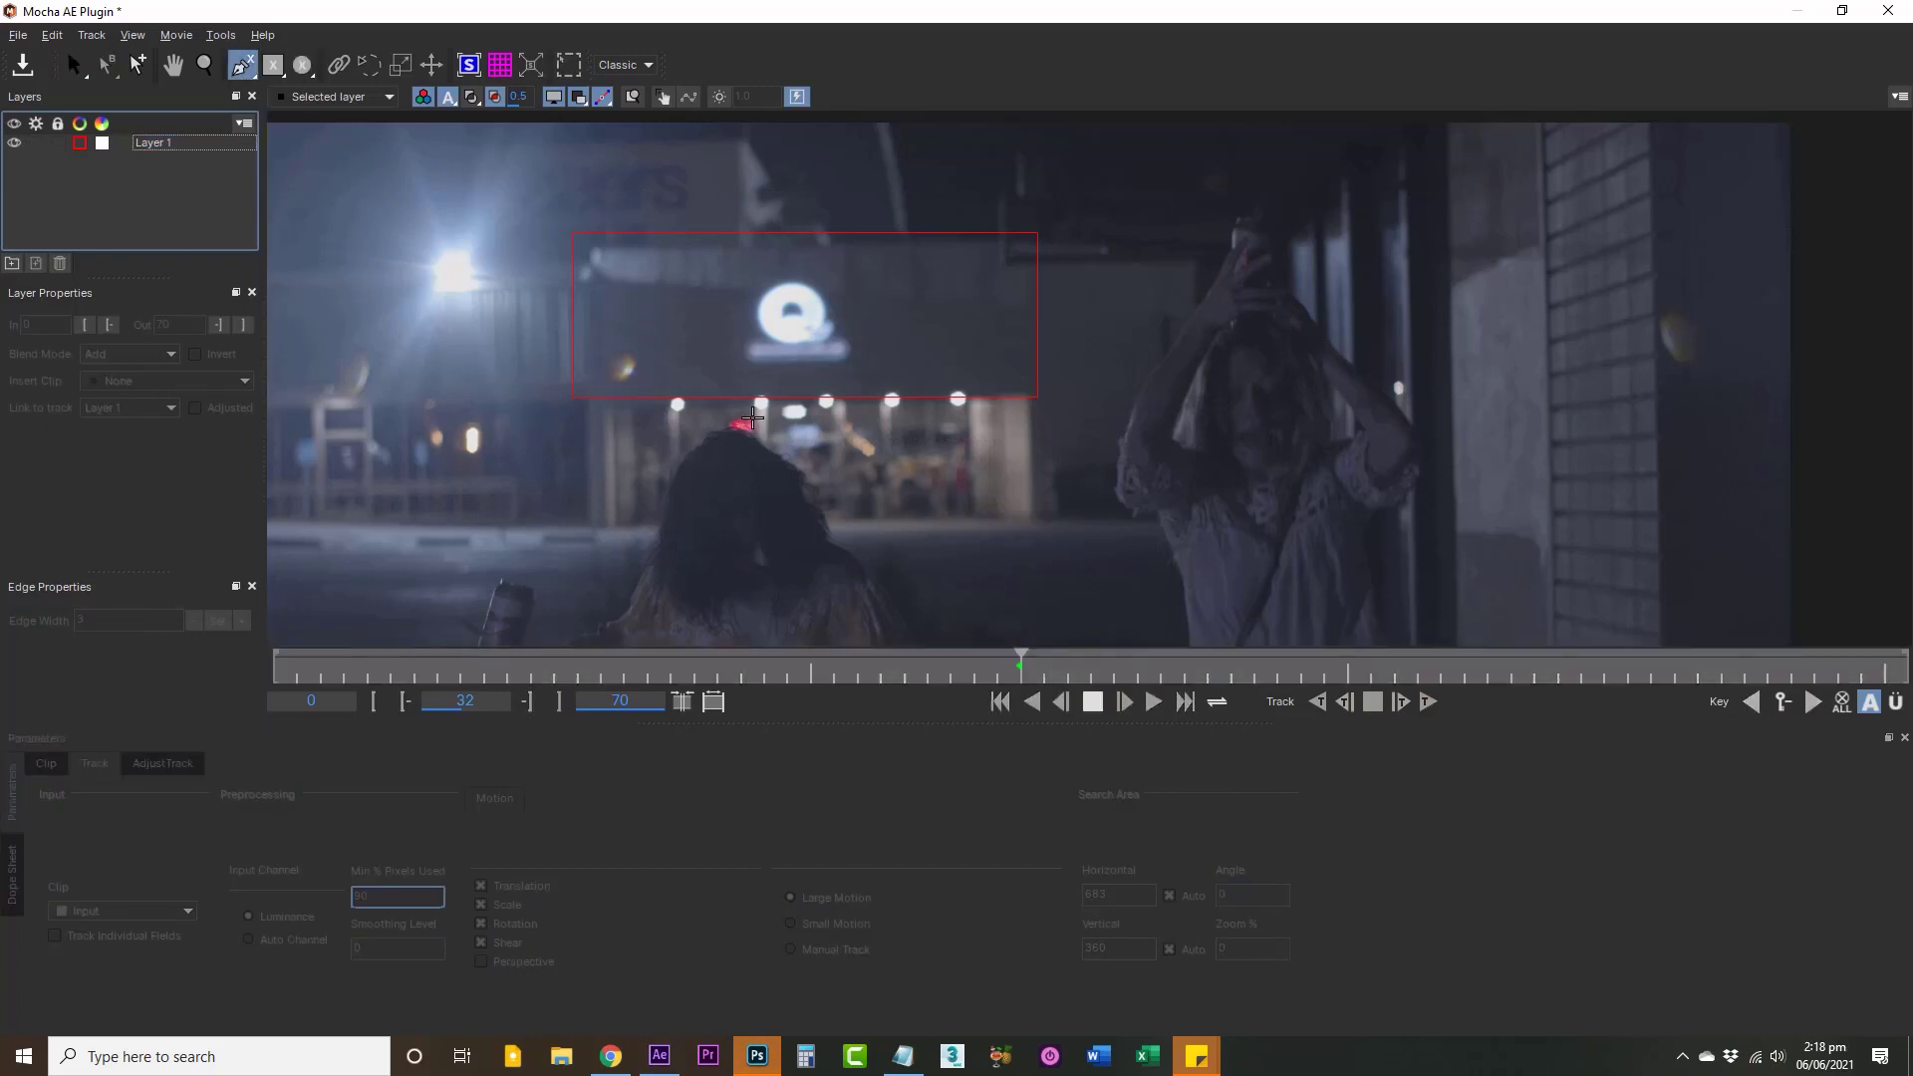
{"action": "left_click", "coordinate": [731, 418]}
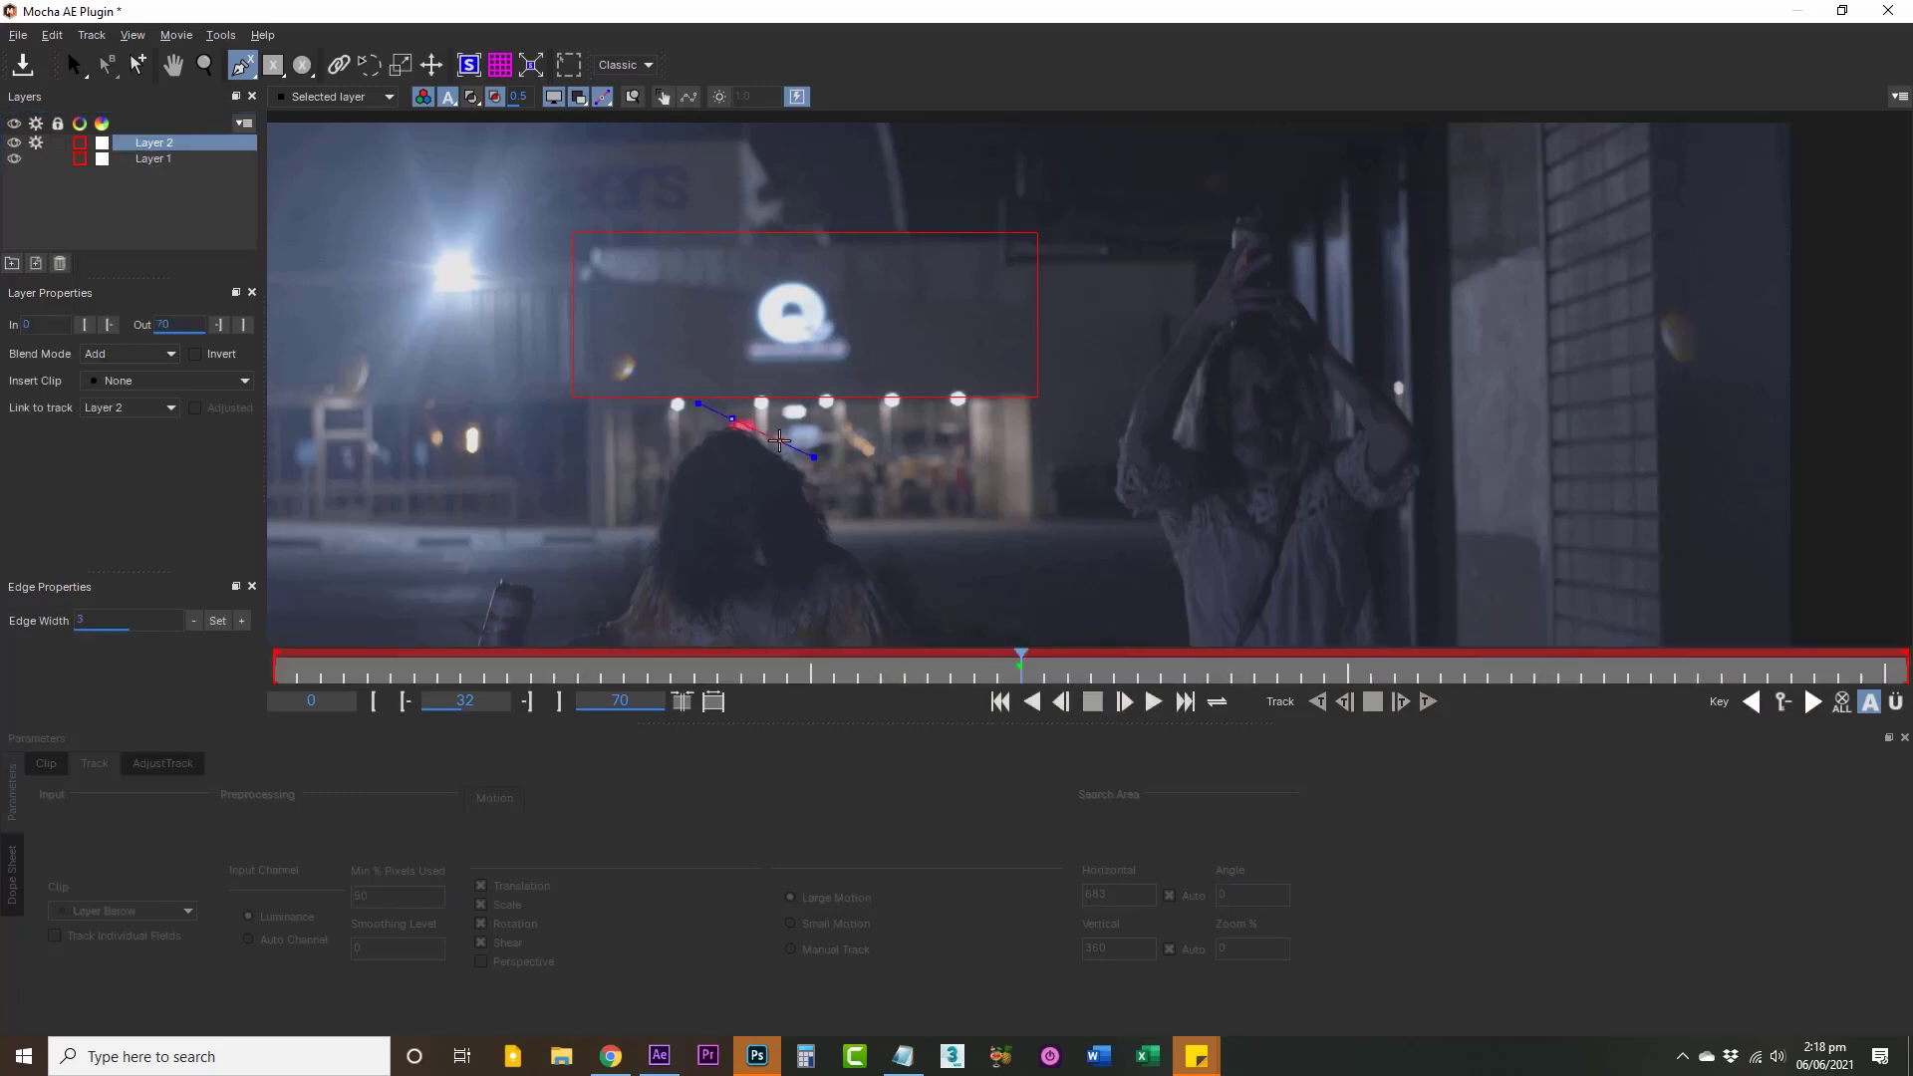
{"action": "left_click", "coordinate": [782, 443]}
{"action": "left_click", "coordinate": [840, 492]}
{"action": "left_click", "coordinate": [844, 522]}
{"action": "left_click", "coordinate": [845, 539]}
{"action": "left_click", "coordinate": [762, 616]}
{"action": "left_click", "coordinate": [670, 613]}
{"action": "left_click", "coordinate": [641, 551]}
{"action": "left_click", "coordinate": [652, 511]}
{"action": "left_click", "coordinate": [665, 460]}
{"action": "right_click", "coordinate": [710, 432]}
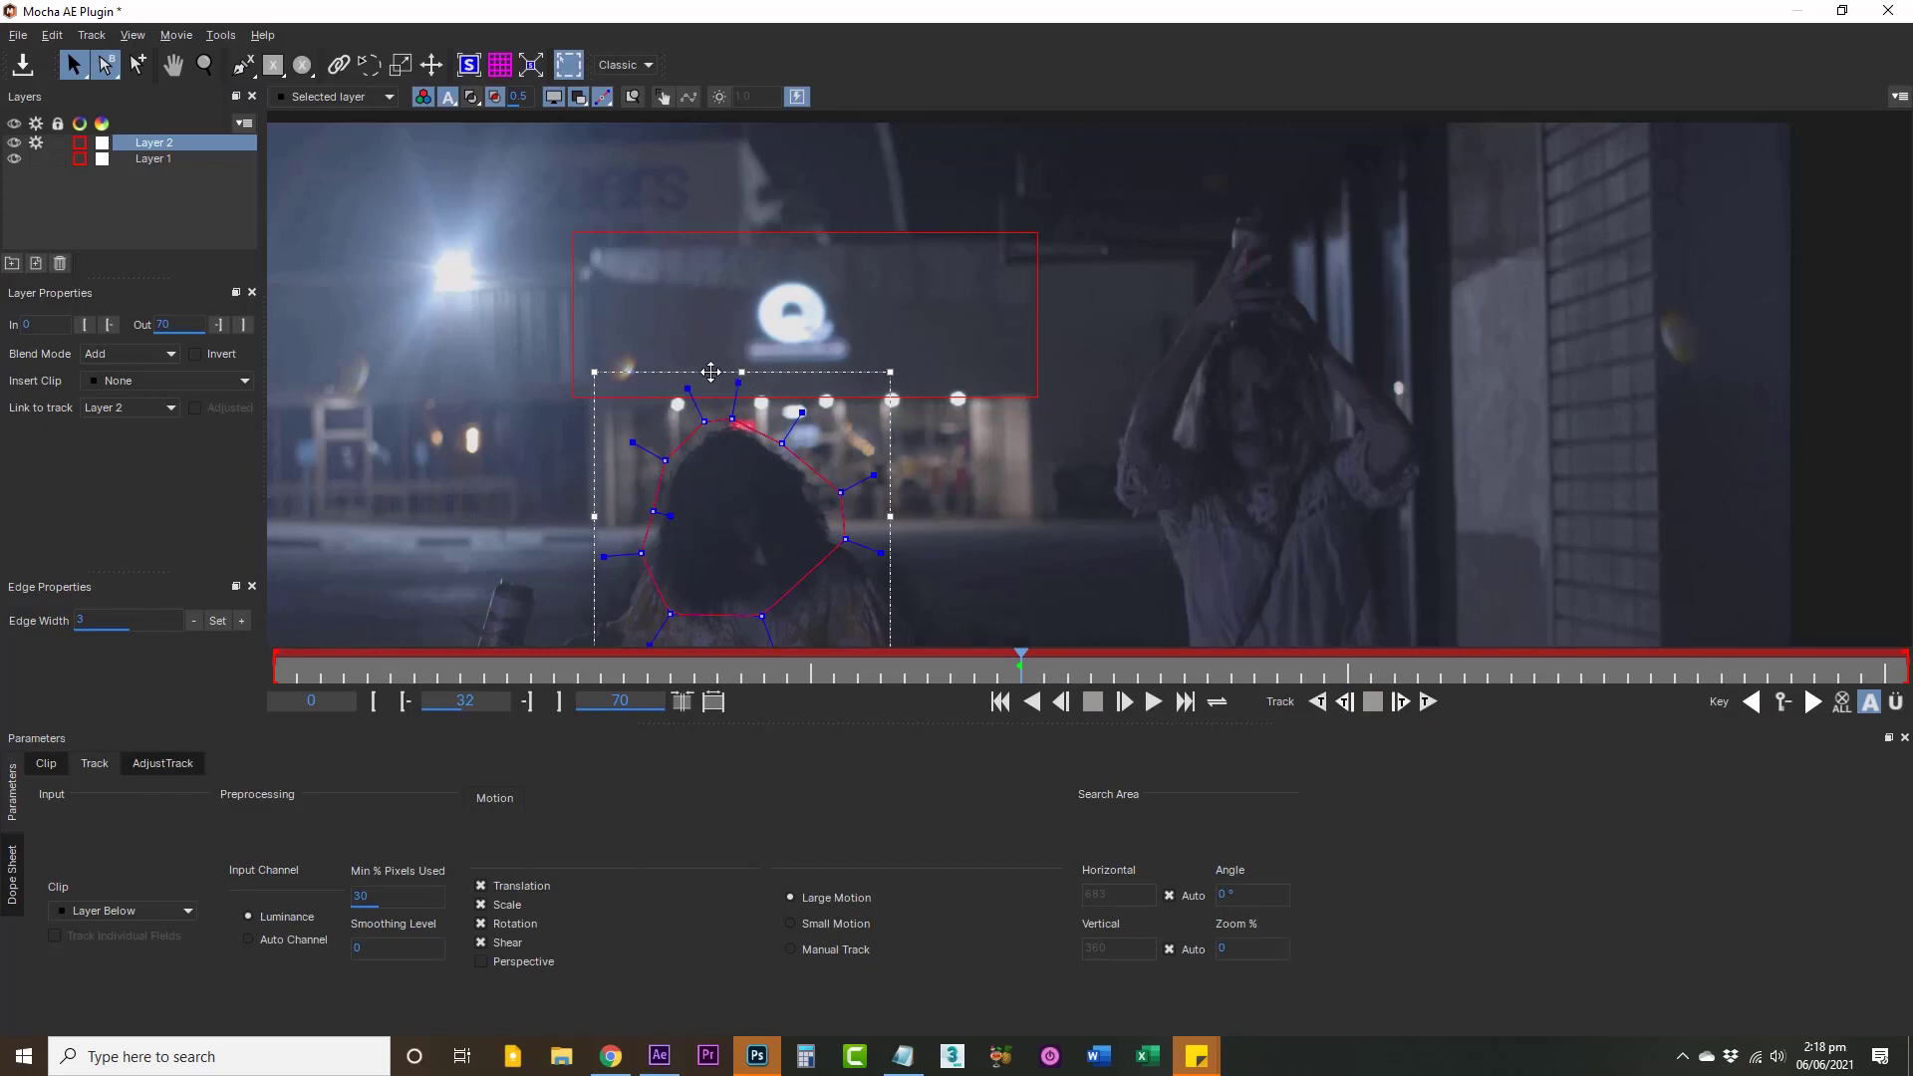
{"action": "left_click_drag", "start_coordinate": [532, 288], "coordinate": [1021, 697]}
{"action": "left_click_drag", "start_coordinate": [746, 380], "coordinate": [746, 388]}
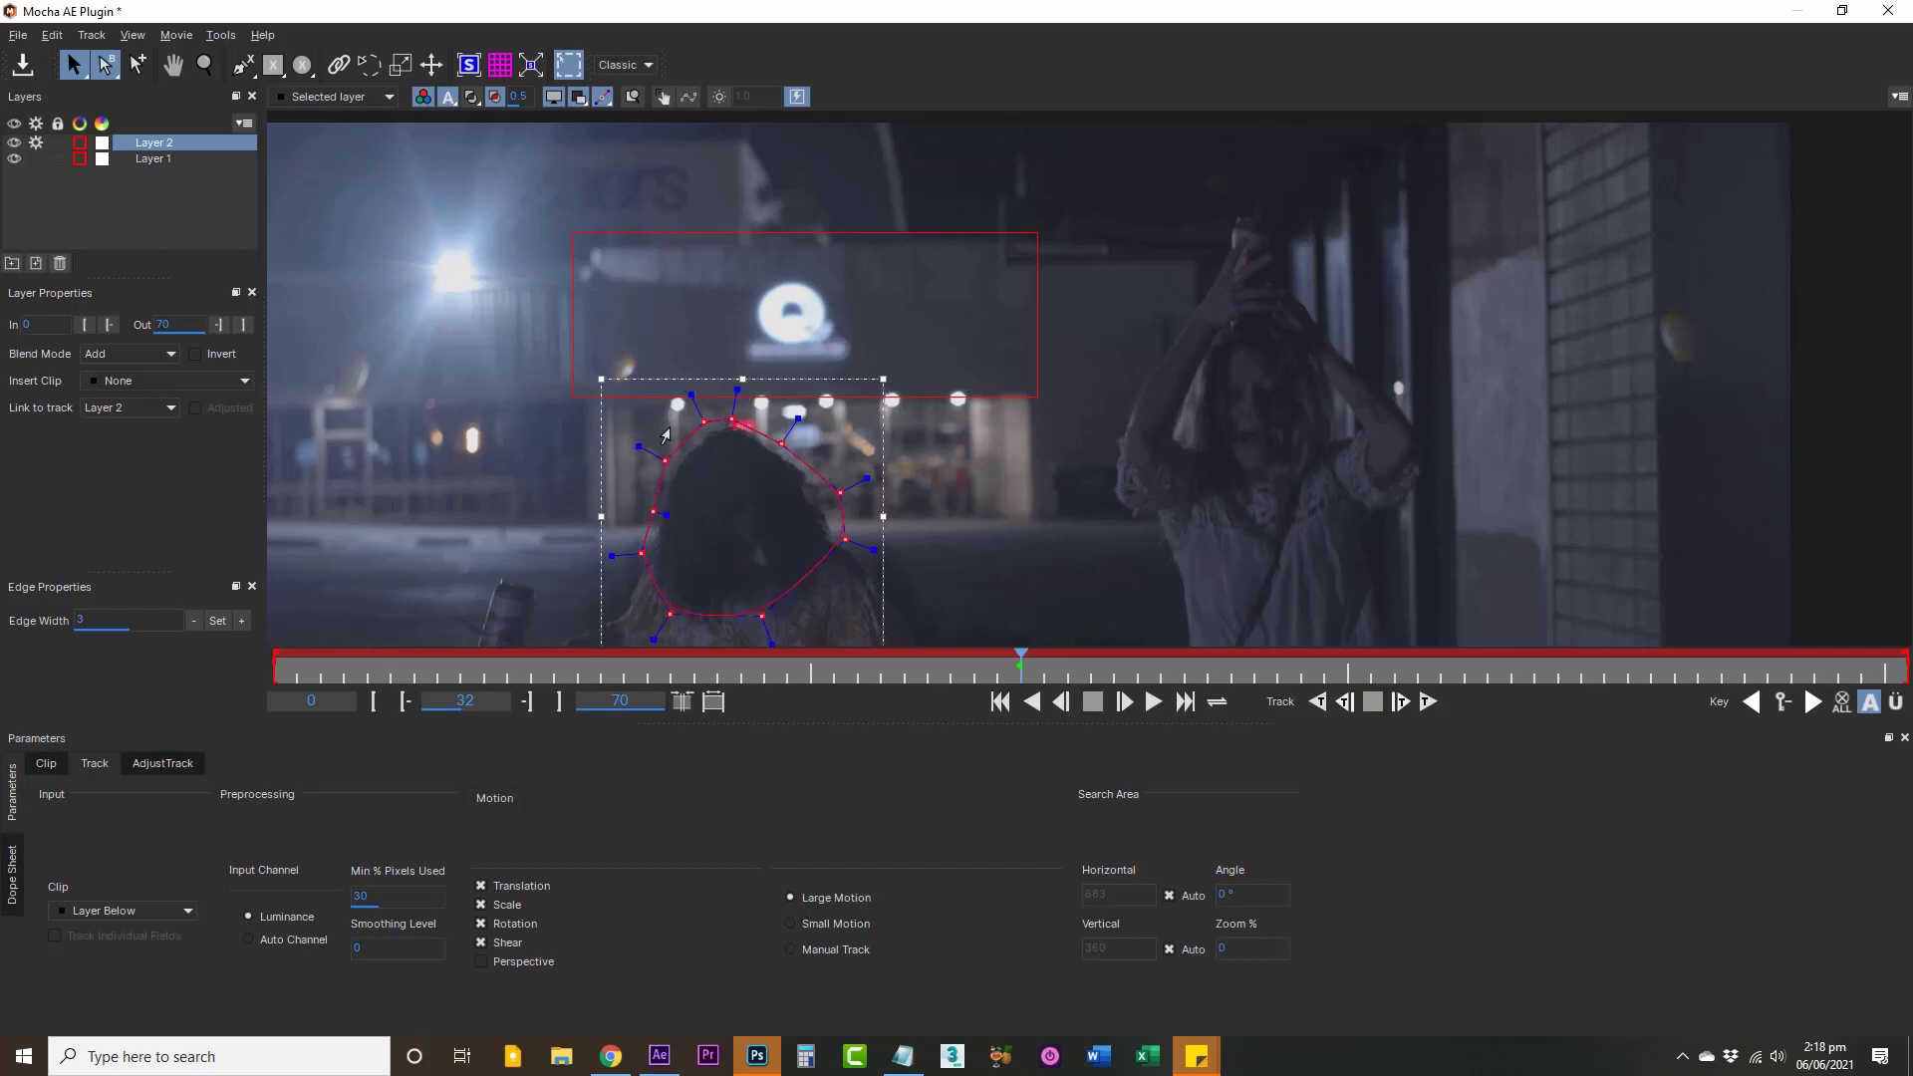
Step: Set the head layer's minimum percentage of pixels used to 90 and track it backwards from frame 32
{"action": "double_click", "coordinate": [397, 895]}
{"action": "type", "text": "90"}
{"action": "left_click", "coordinate": [1318, 702]}
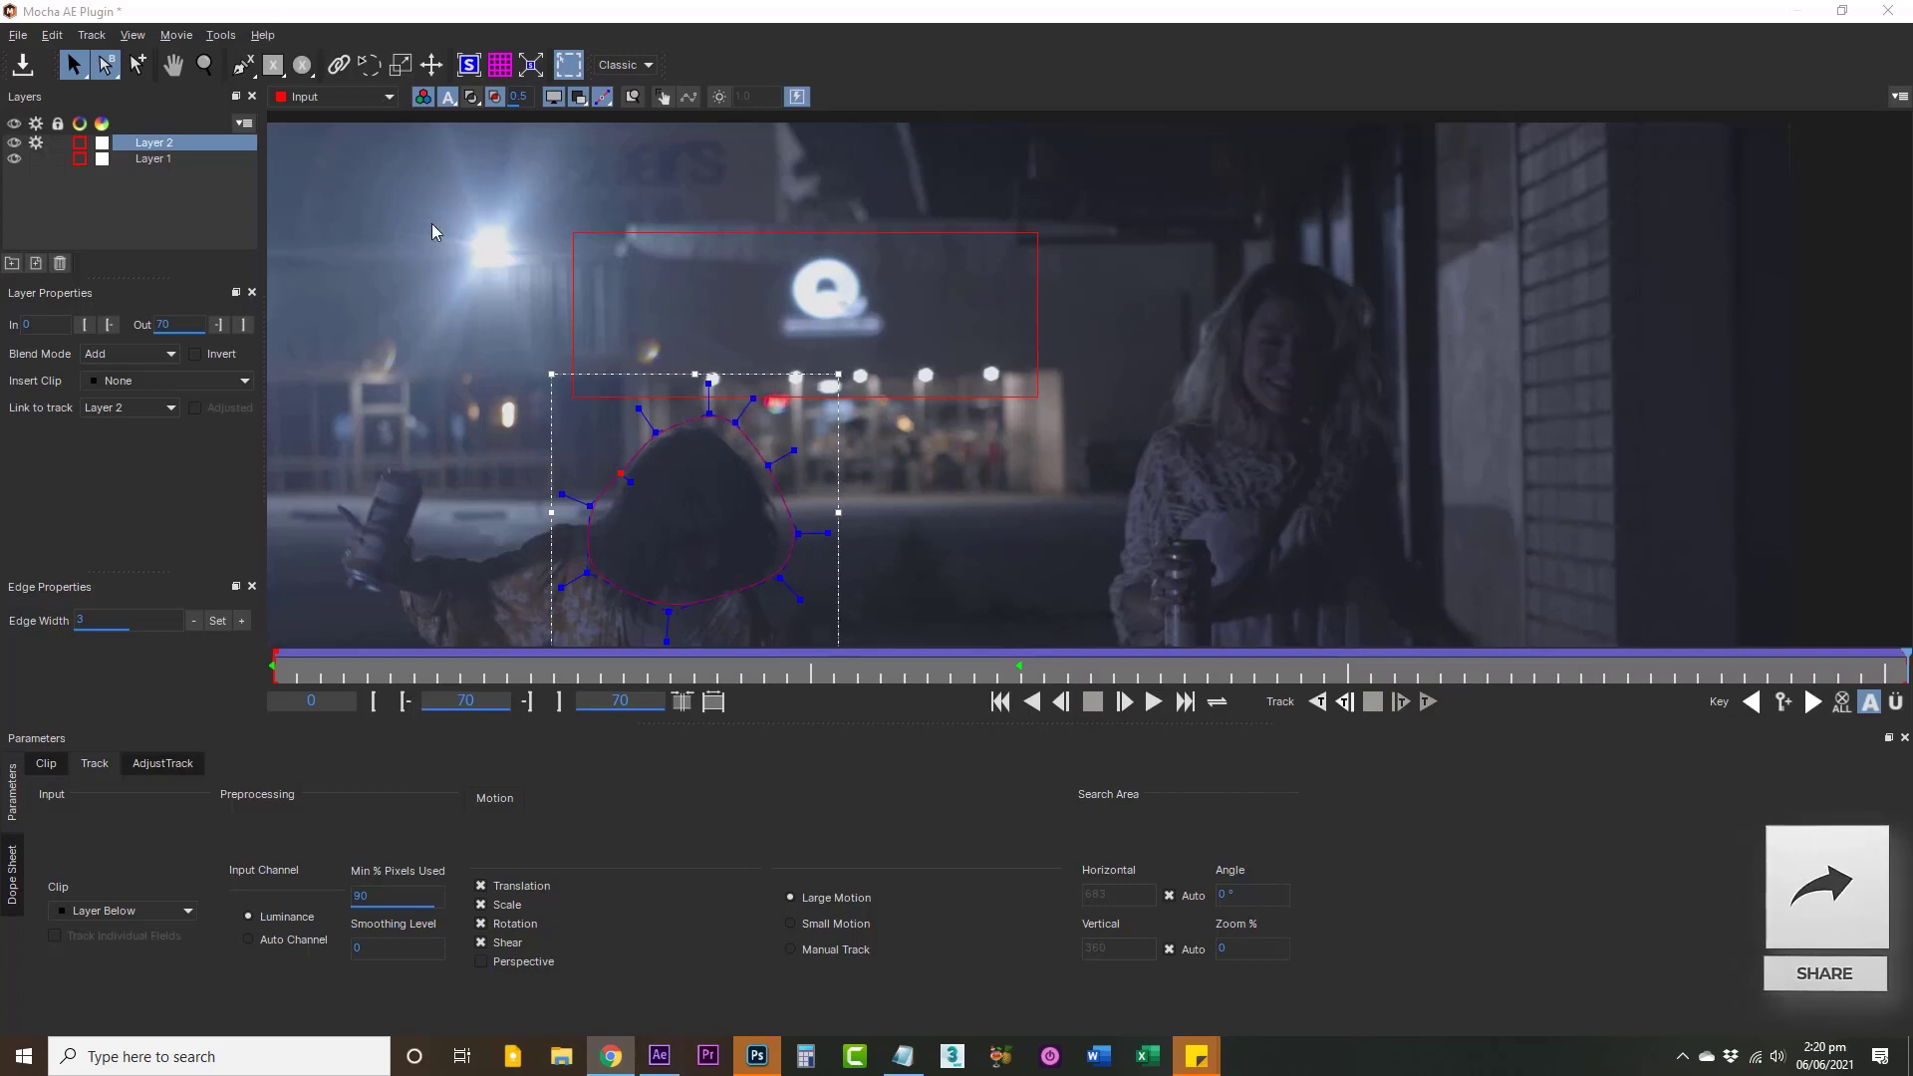
Step: Reshape the head spline's upper and side points to fit the woman's hair at frames 70 and 52
{"action": "left_click_drag", "start_coordinate": [652, 432], "coordinate": [607, 473]}
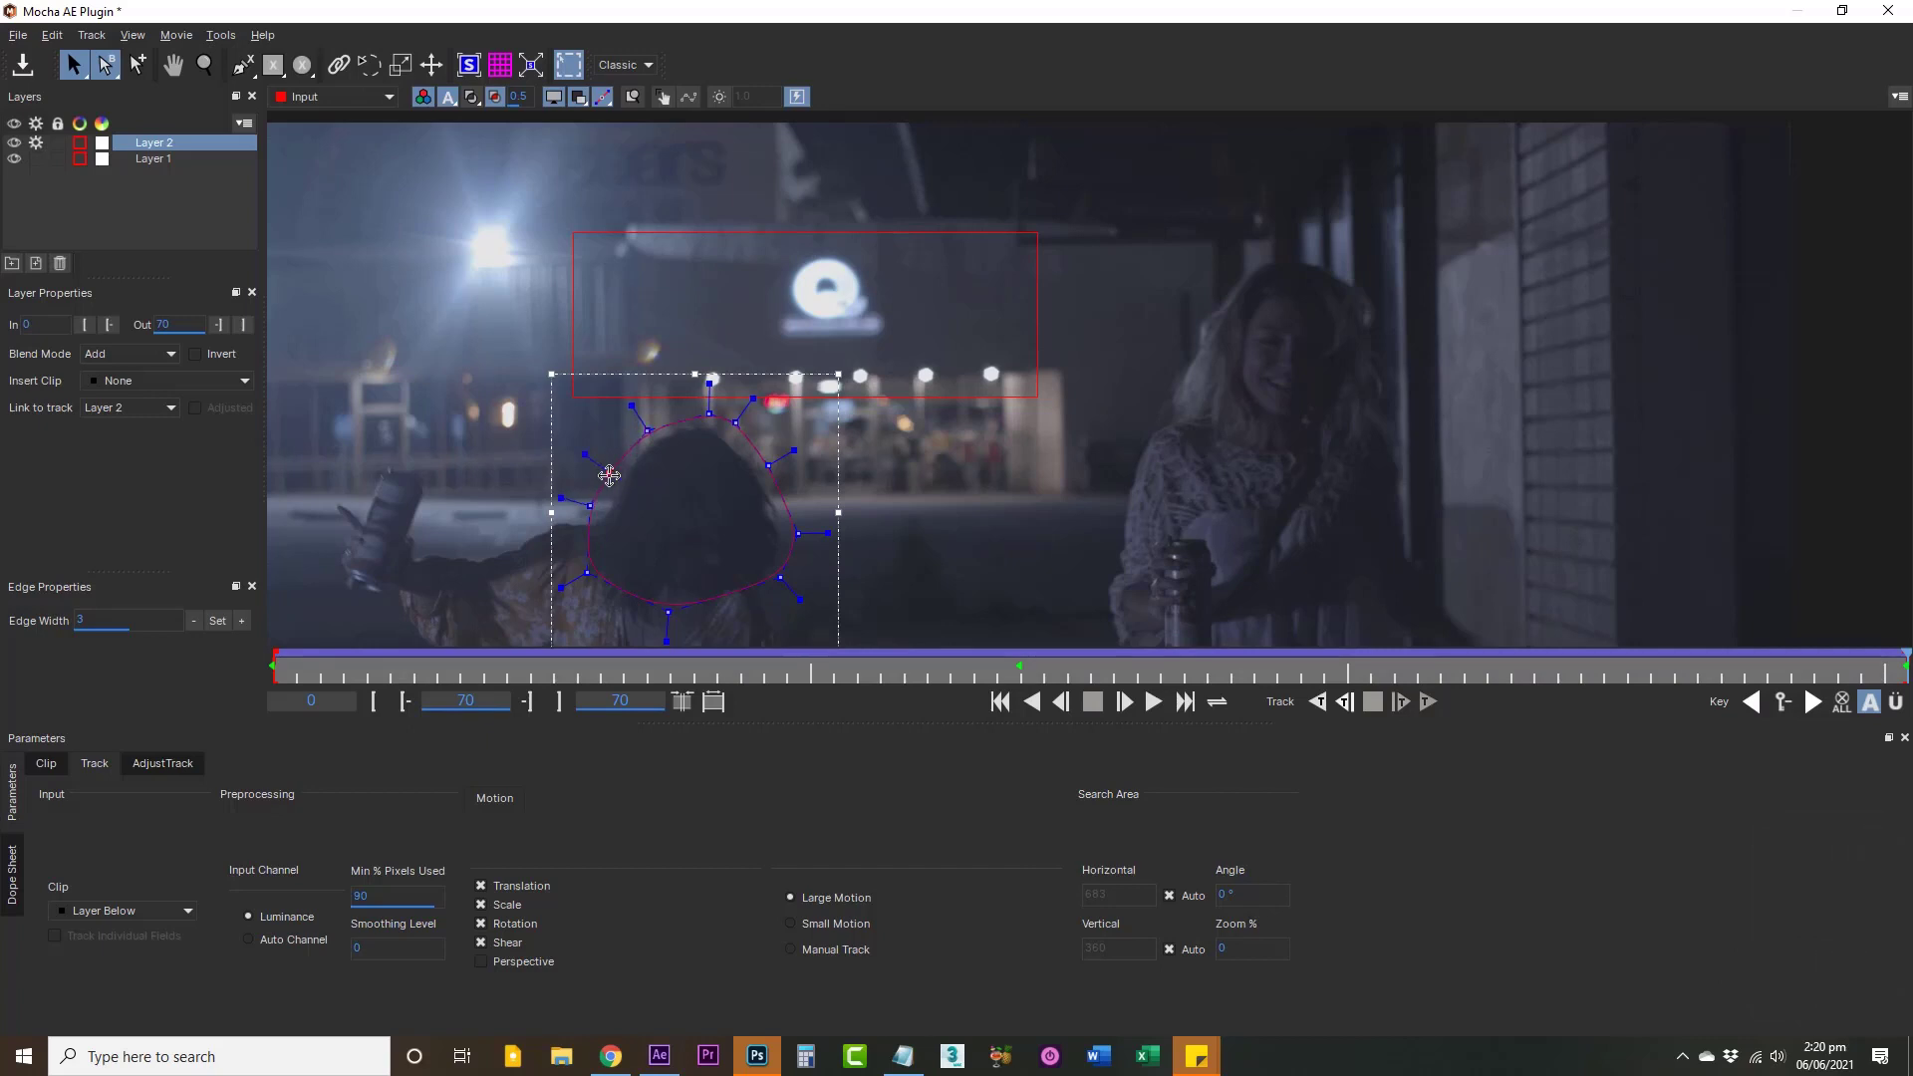
{"action": "left_click_drag", "start_coordinate": [735, 417], "coordinate": [707, 414]}
{"action": "left_click", "coordinate": [1487, 666]}
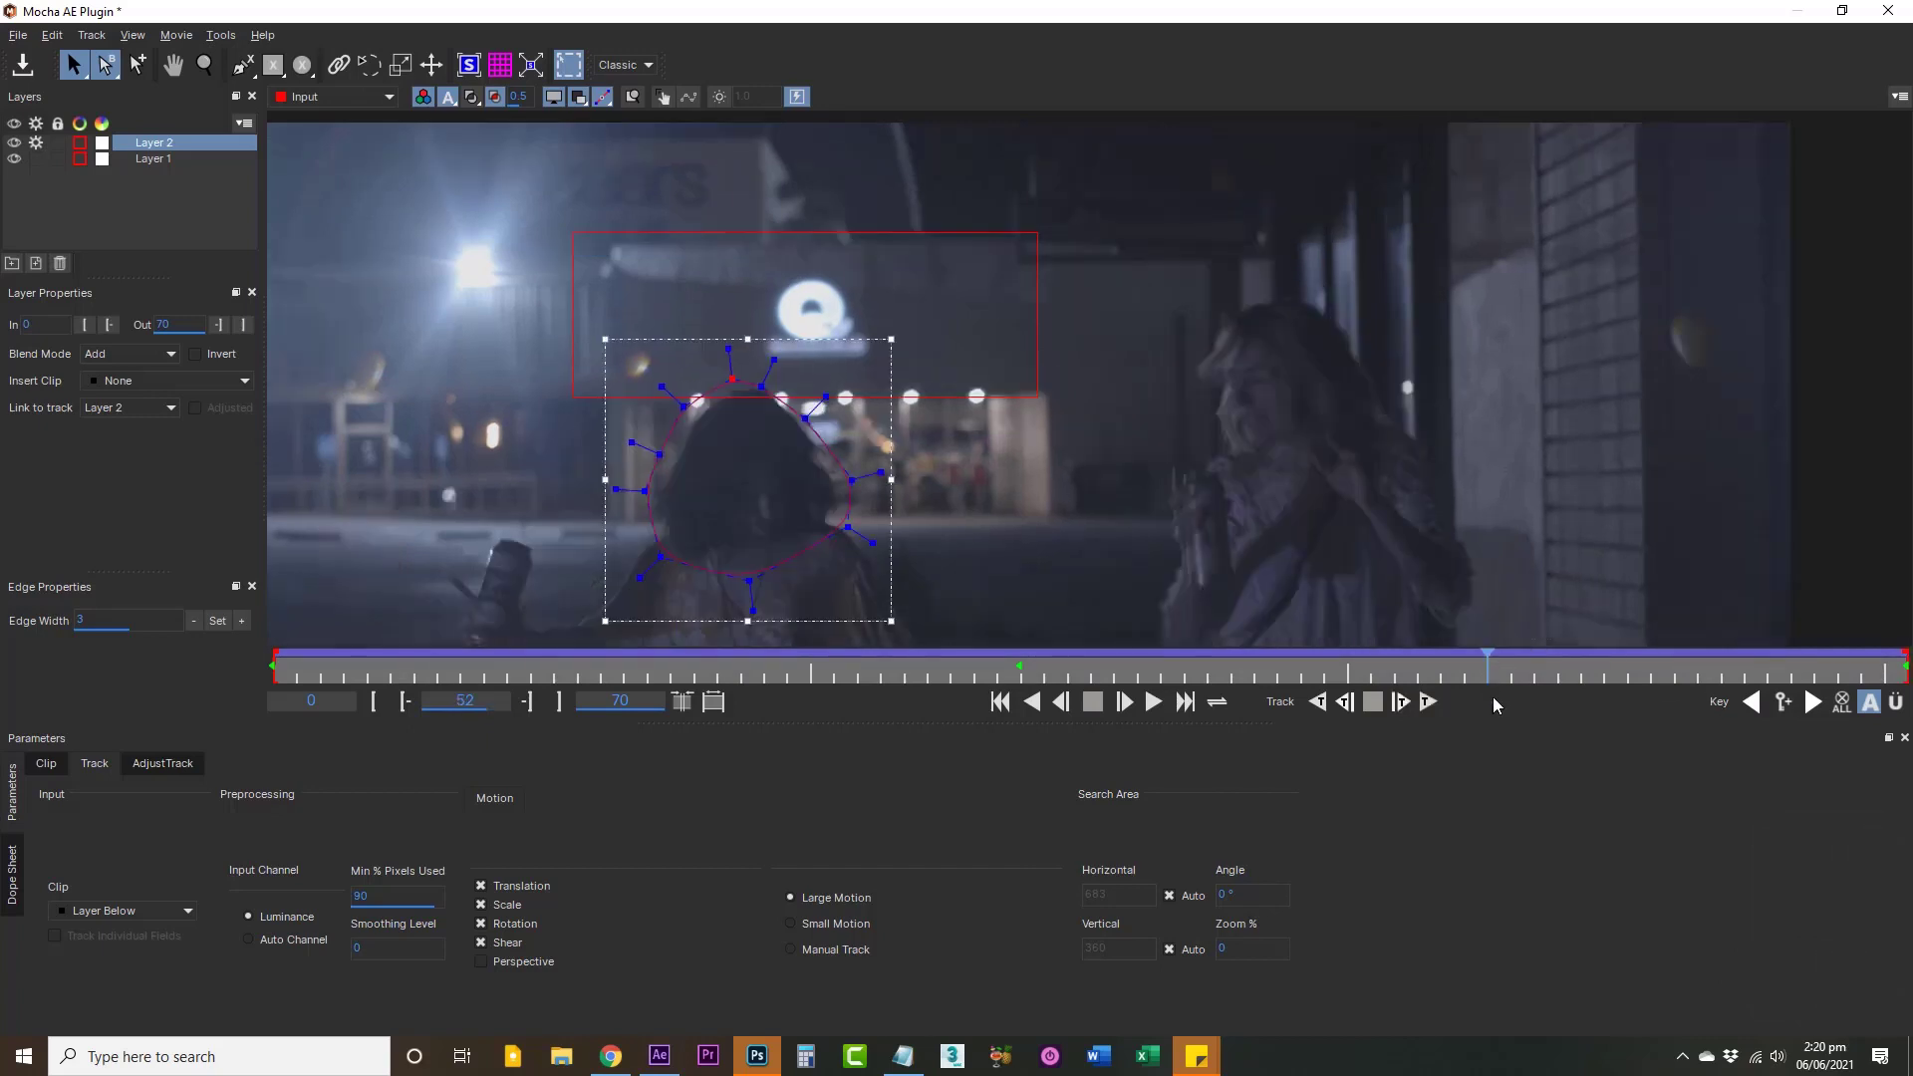
{"action": "left_click_drag", "start_coordinate": [761, 386], "coordinate": [664, 455]}
Step: Refit the top points of the head spline to the woman's hair at frames 43 and 61
{"action": "left_click", "coordinate": [1271, 669]}
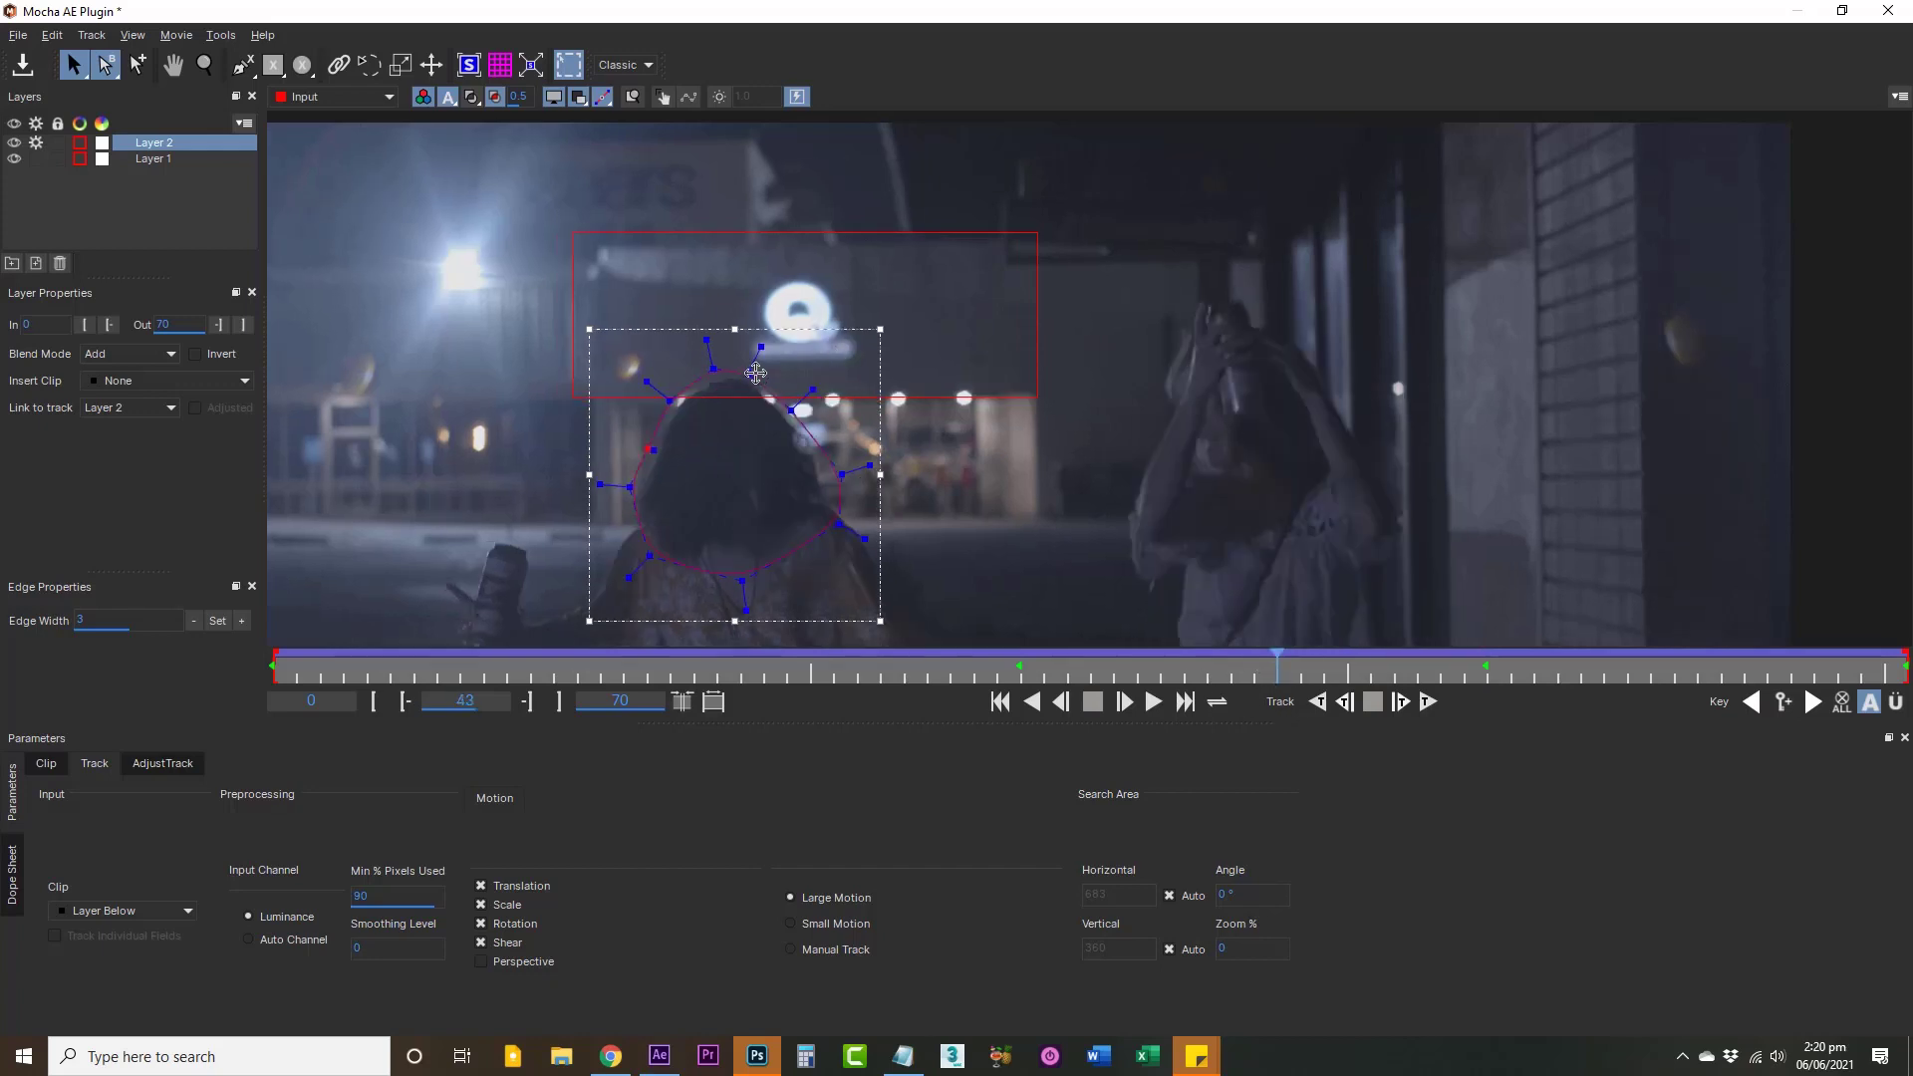
{"action": "left_click_drag", "start_coordinate": [749, 374], "coordinate": [760, 372]}
{"action": "left_click", "coordinate": [1683, 669]}
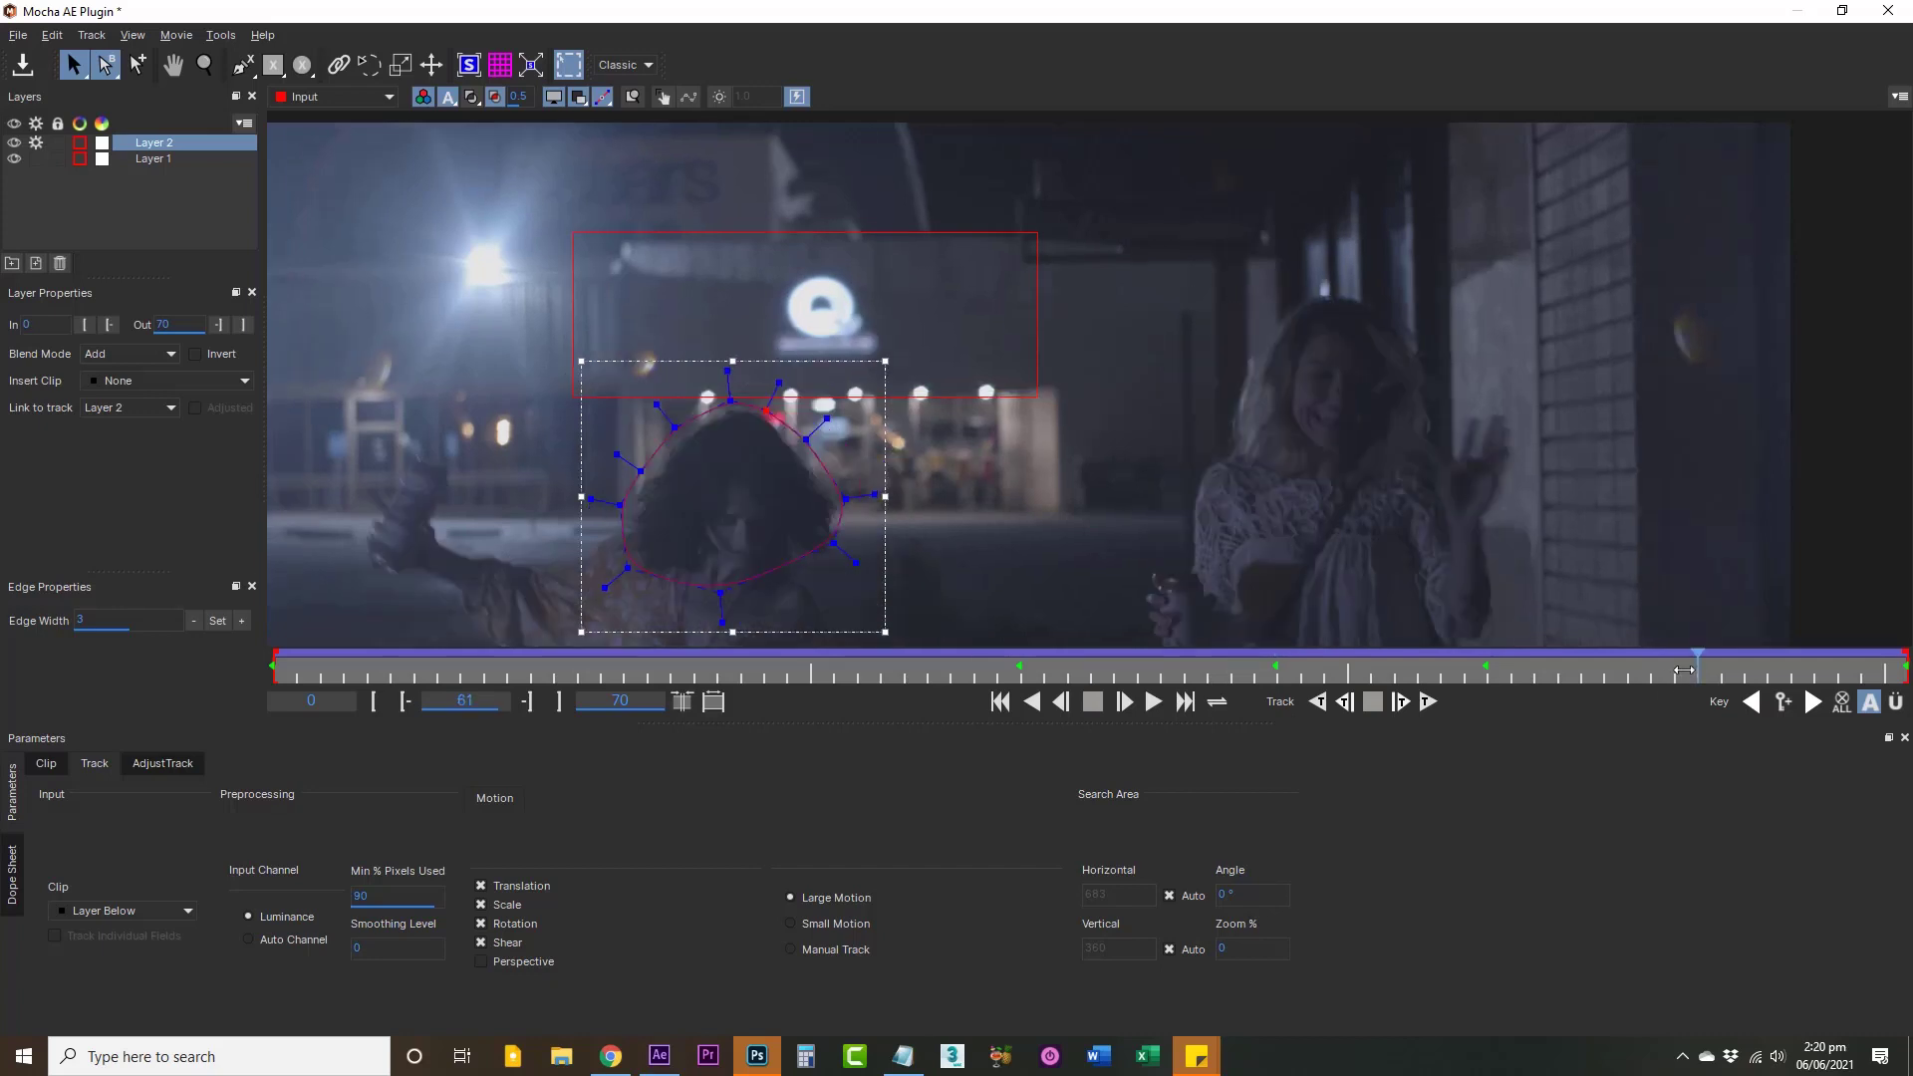
{"action": "left_click_drag", "start_coordinate": [765, 413], "coordinate": [770, 410]}
Step: Refit the head spline's top points at frame 48 and check its fit at frames 37 and 66
{"action": "left_click", "coordinate": [1132, 668]}
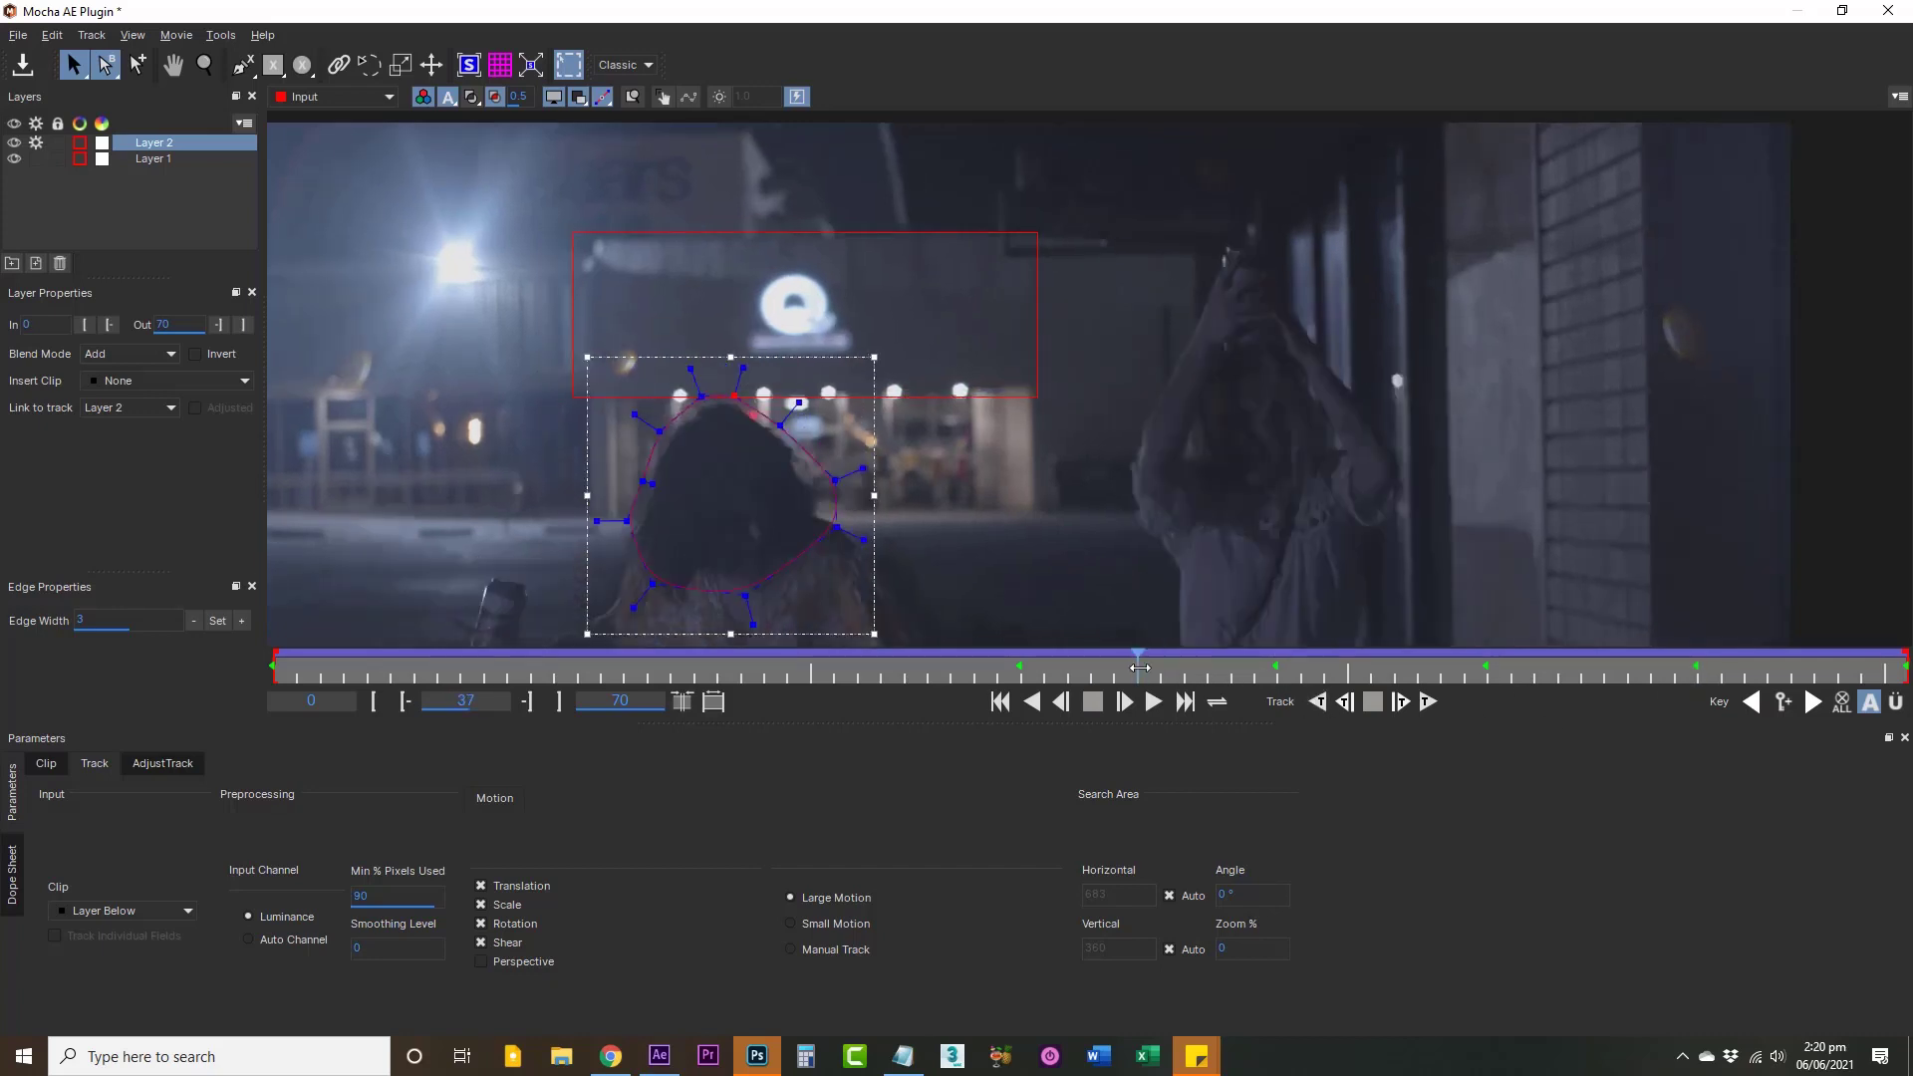
{"action": "left_click", "coordinate": [1385, 670]}
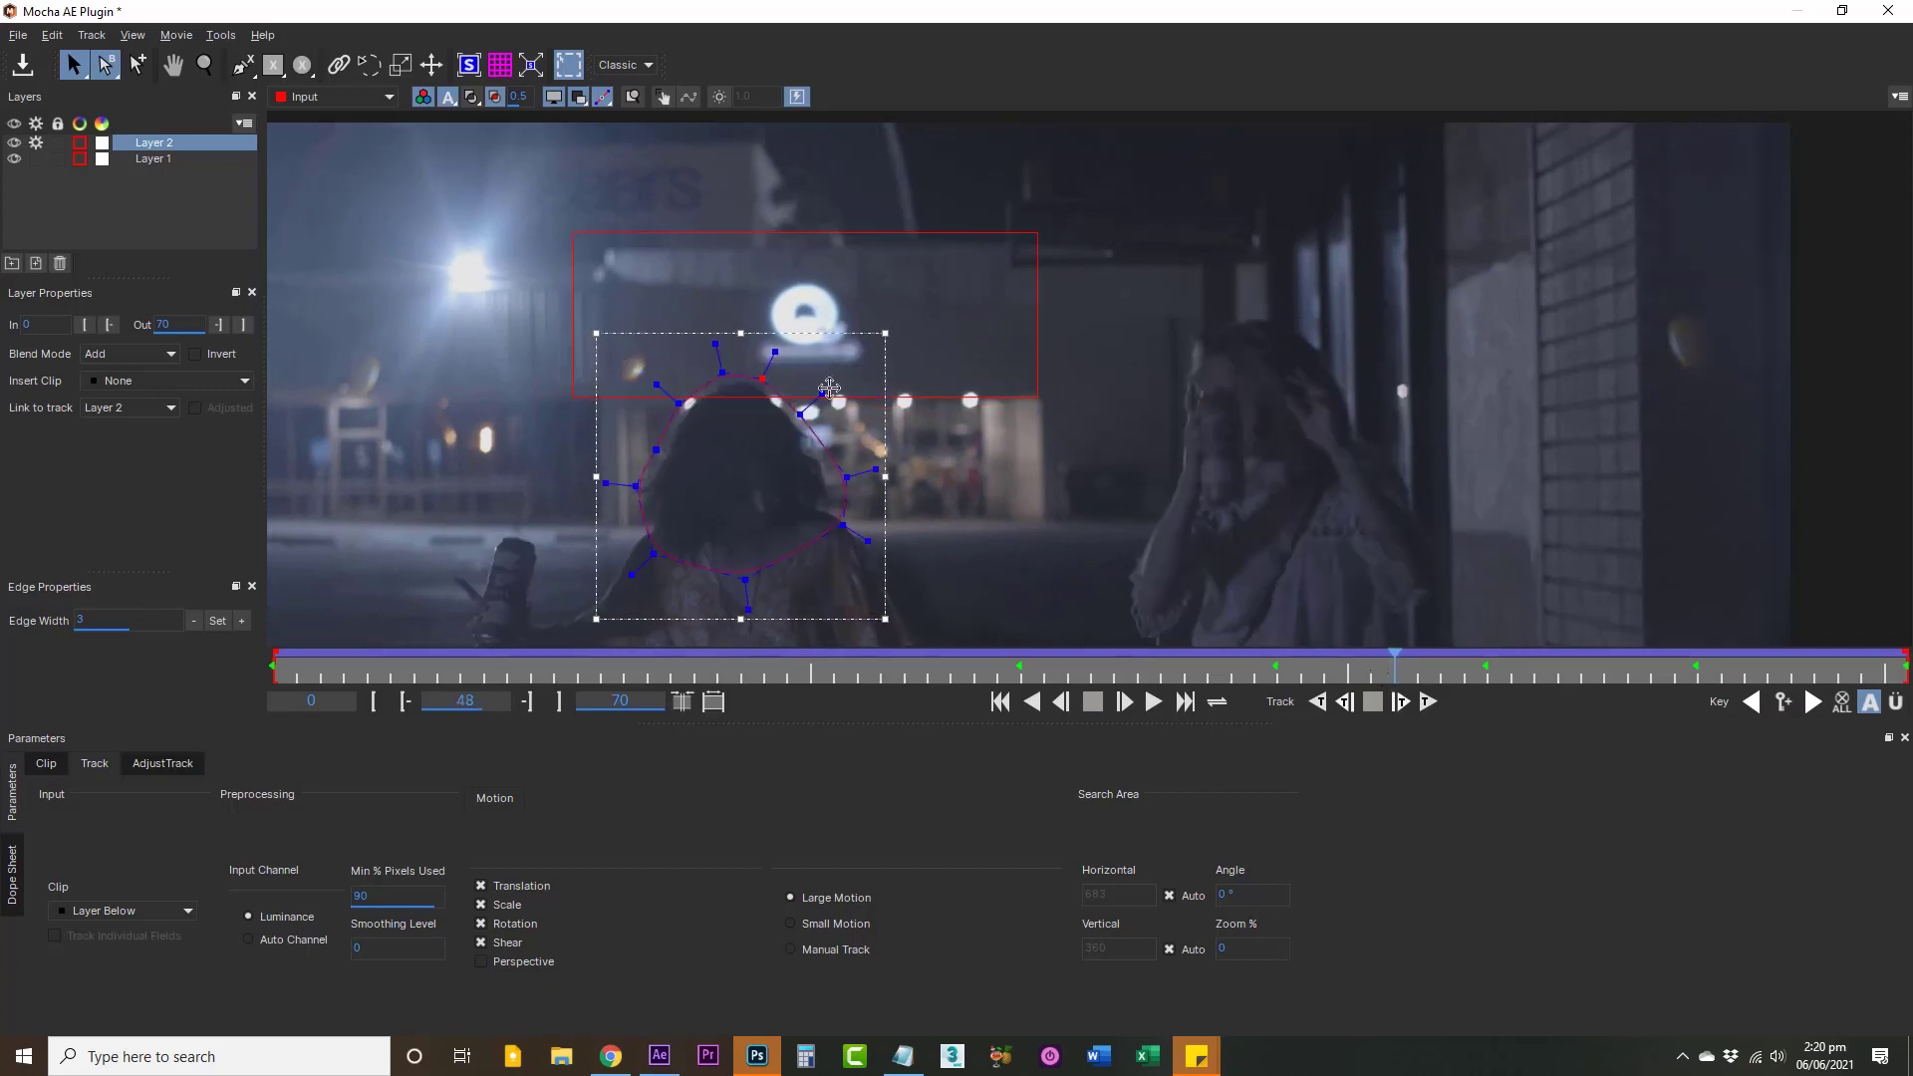
{"action": "left_click_drag", "start_coordinate": [762, 372], "coordinate": [723, 370]}
{"action": "left_click", "coordinate": [1594, 677]}
{"action": "left_click", "coordinate": [1796, 667]}
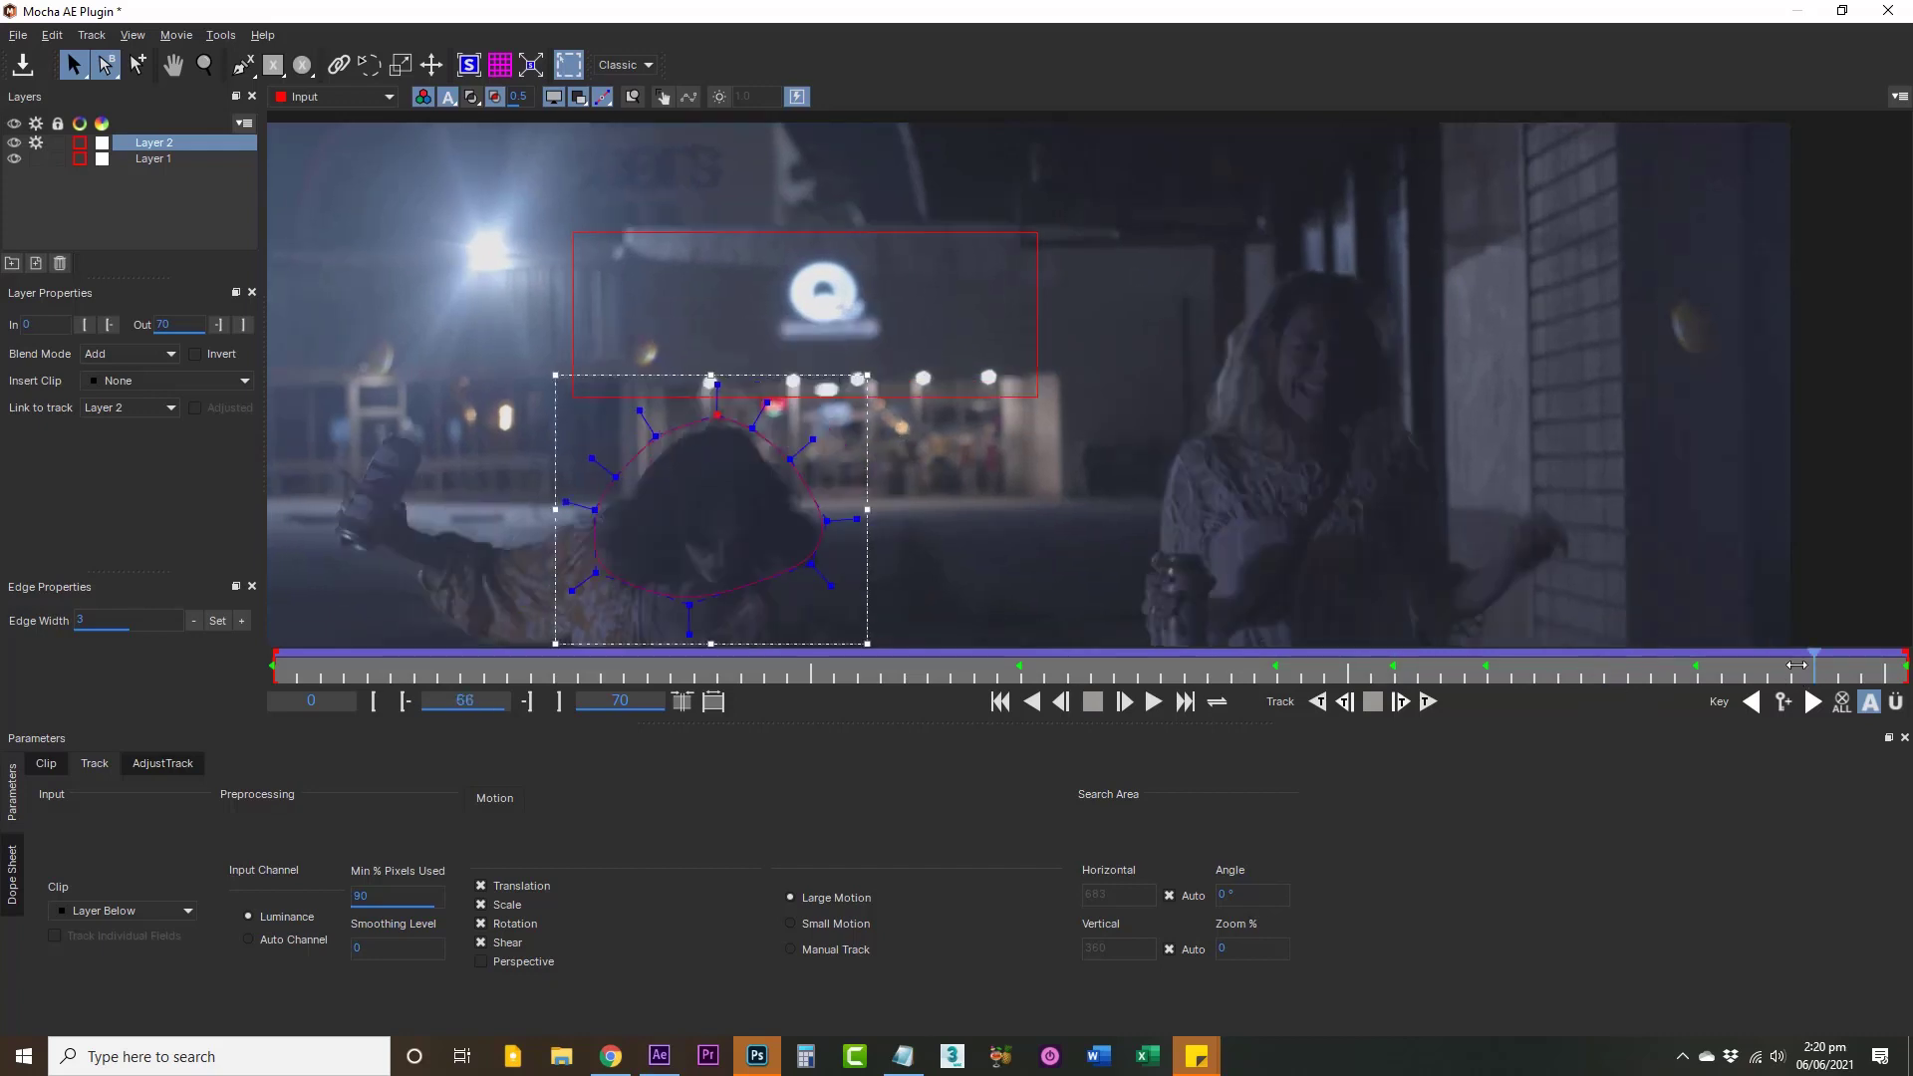
Step: Refit the top point of the head spline to the woman's hair at frame 66 and return to the first frame
{"action": "left_click_drag", "start_coordinate": [717, 414], "coordinate": [725, 410]}
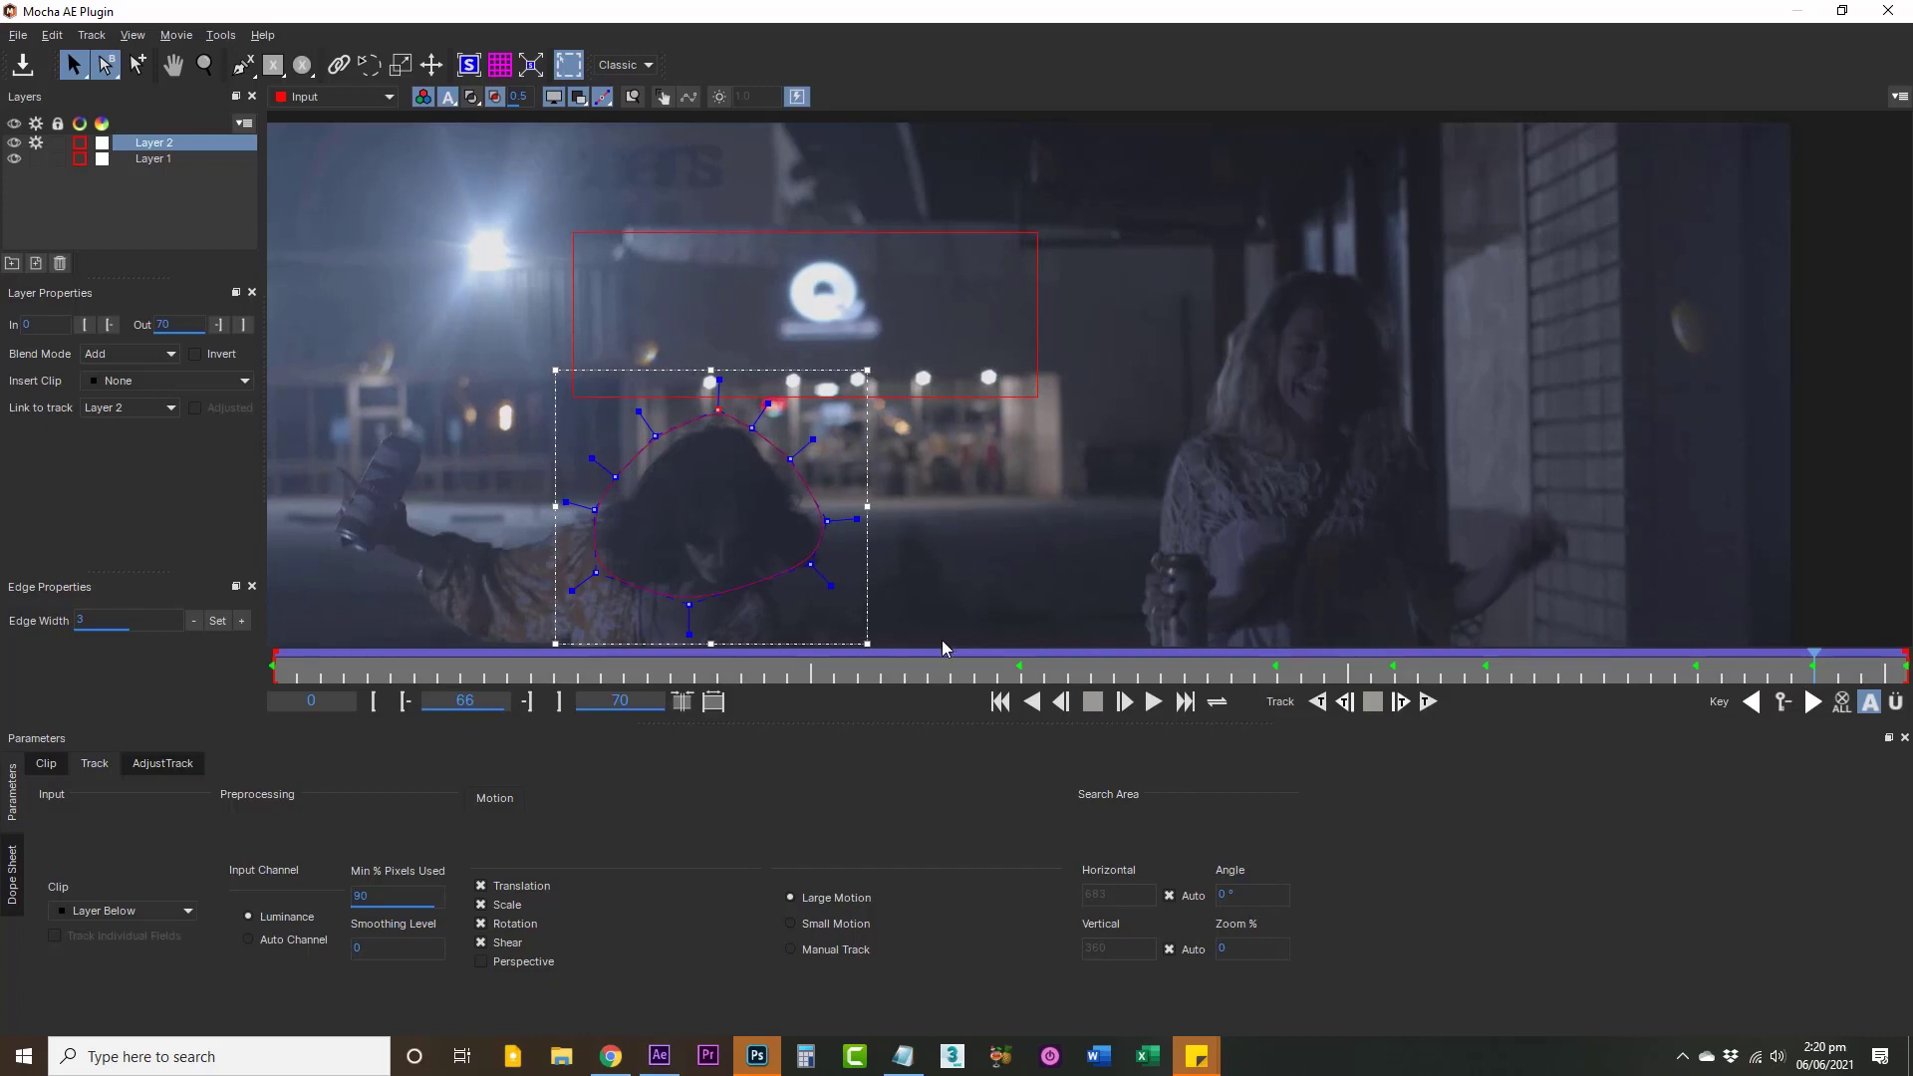
{"action": "left_click", "coordinate": [998, 702]}
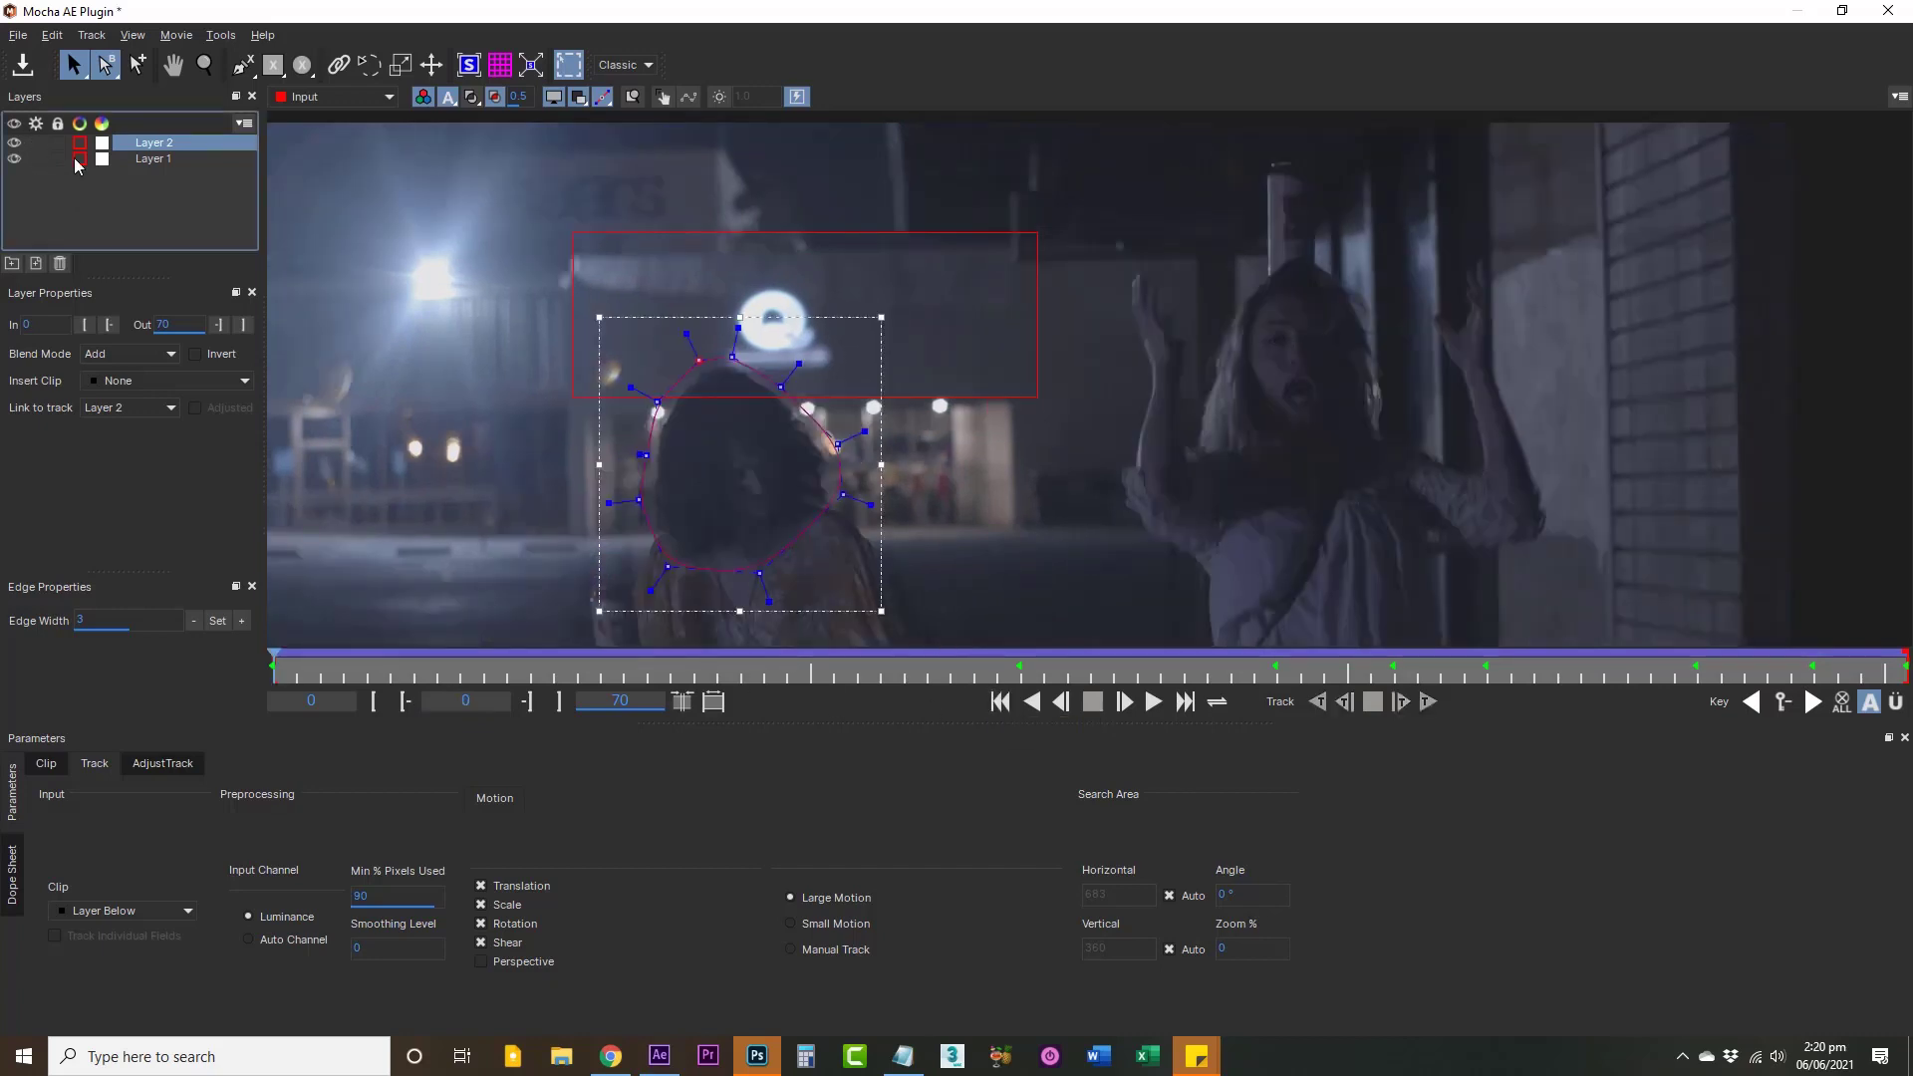
Step: Enable tracking for Layer 1 at frame 32 and fit its planar surface tightly around the glowing Q sign
{"action": "left_click", "coordinate": [157, 161]}
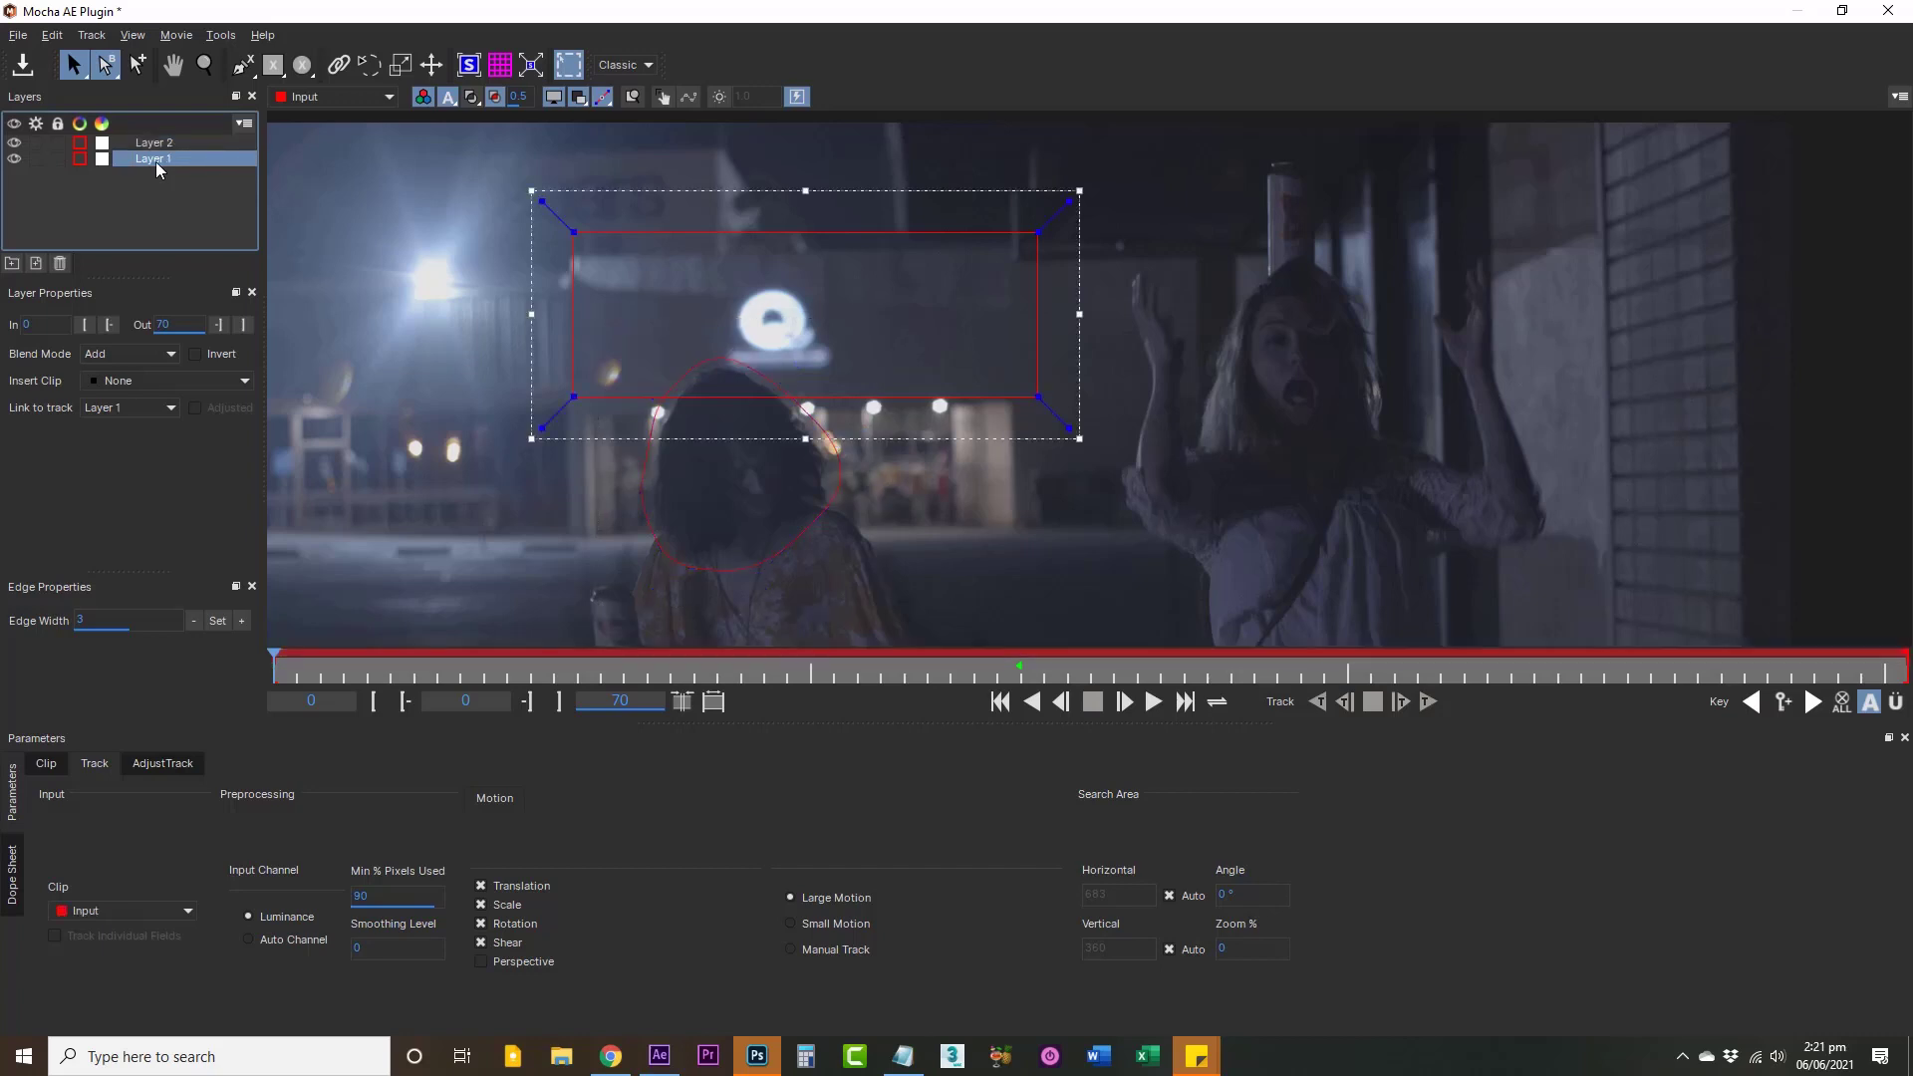
{"action": "left_click", "coordinate": [1021, 665]}
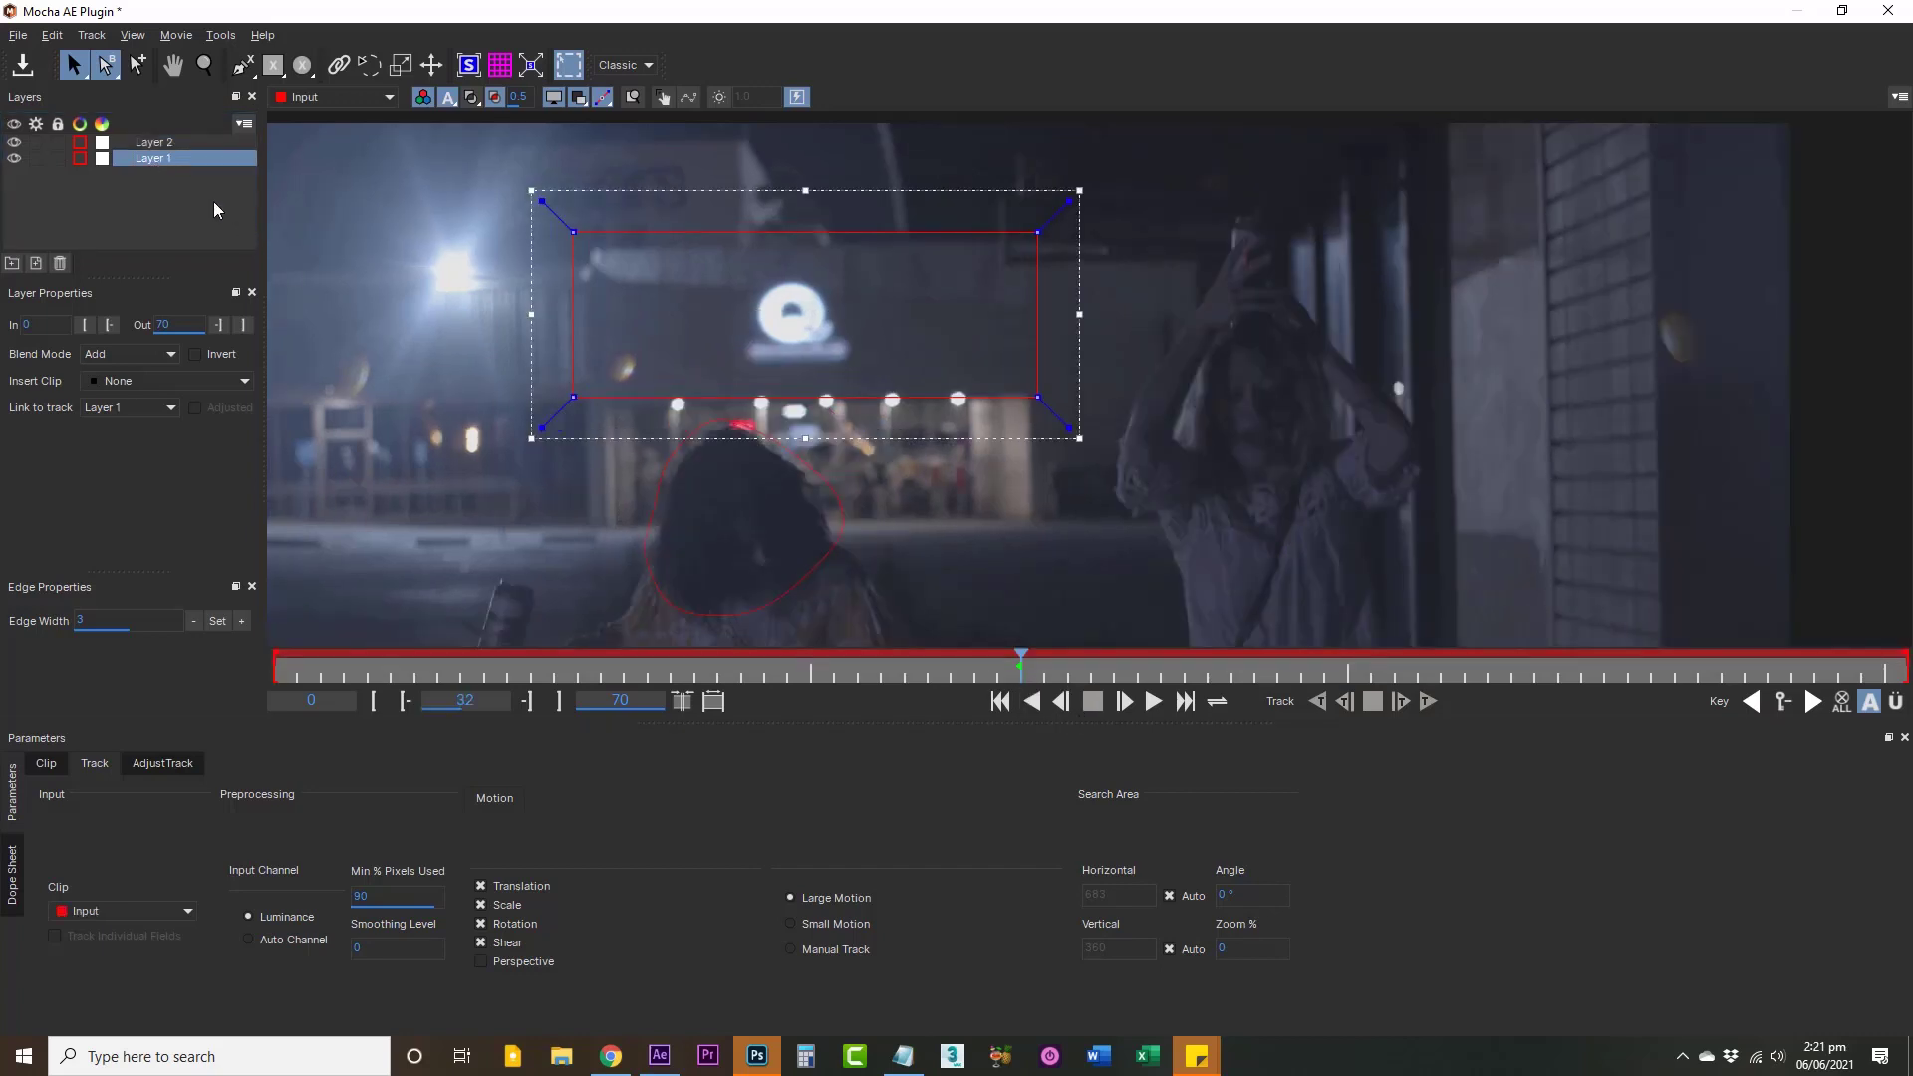
{"action": "left_click", "coordinate": [38, 160]}
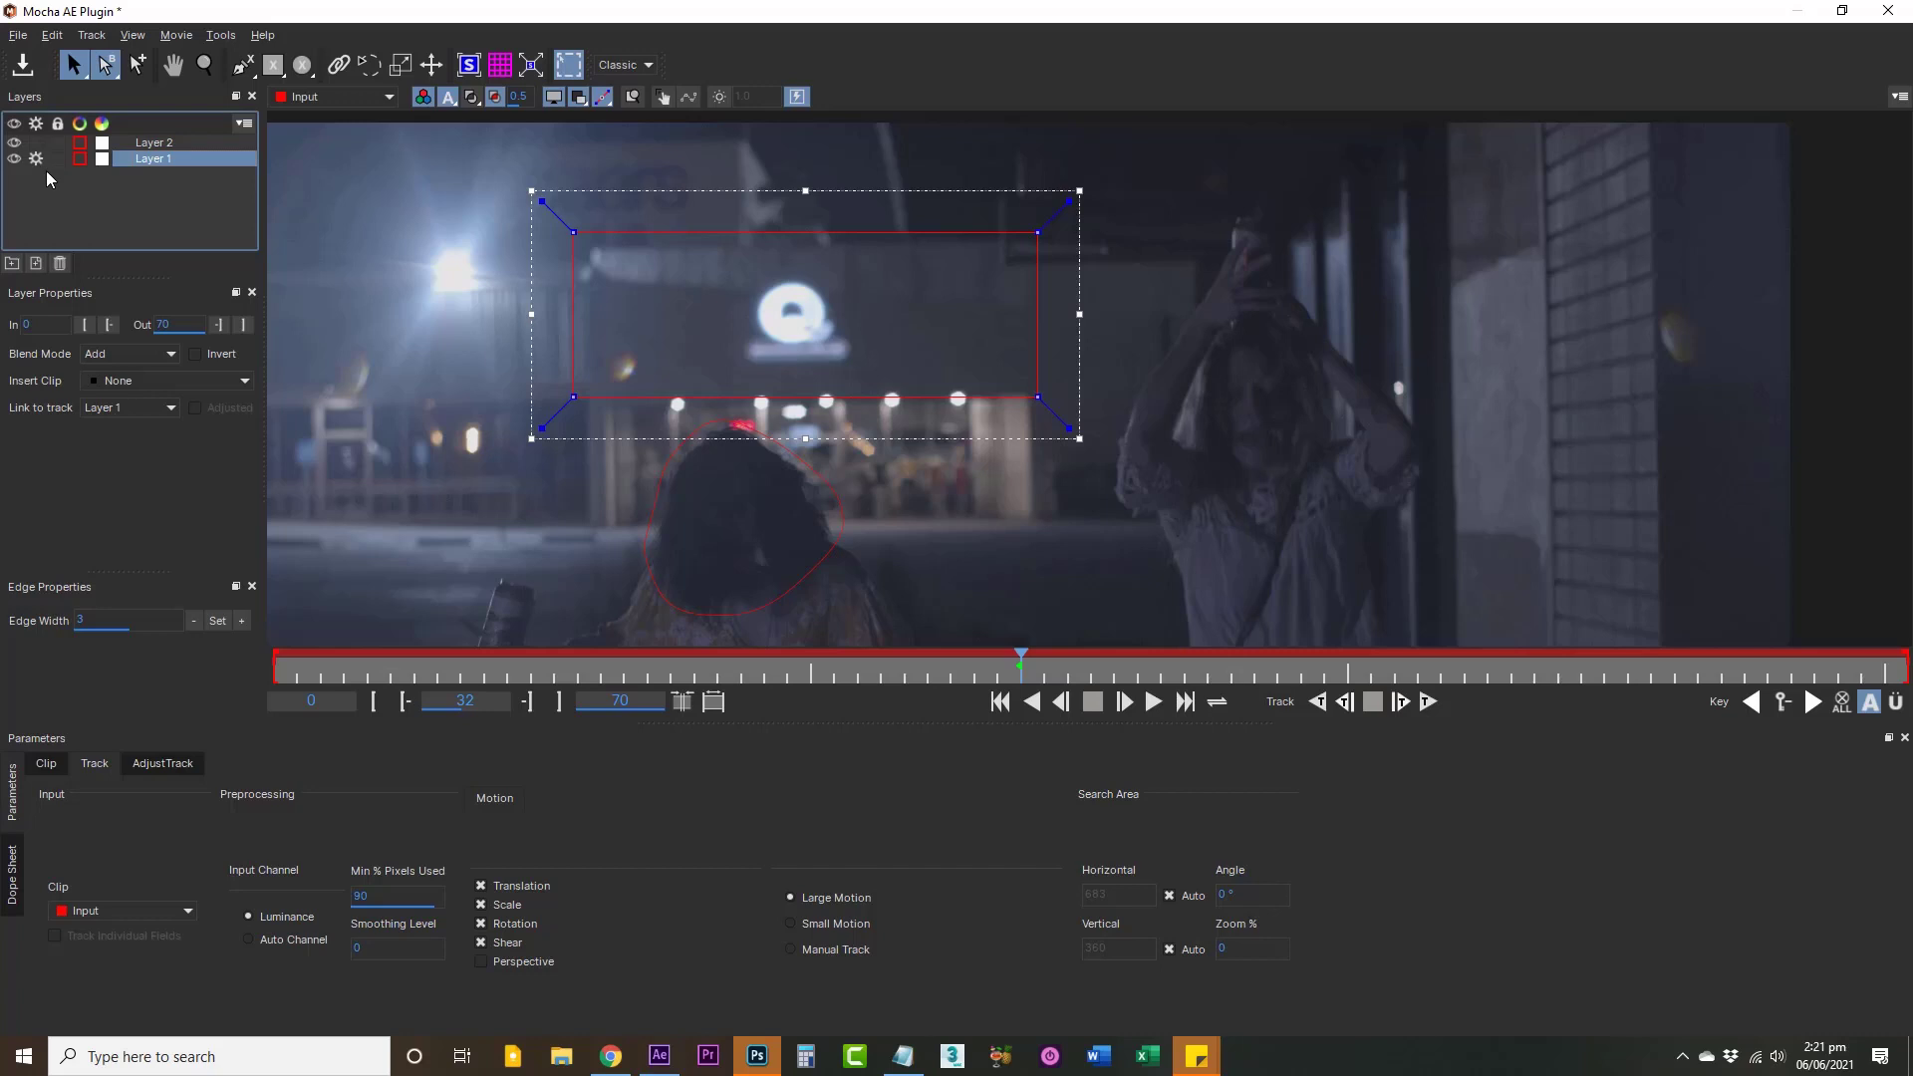
{"action": "left_click", "coordinate": [478, 66]}
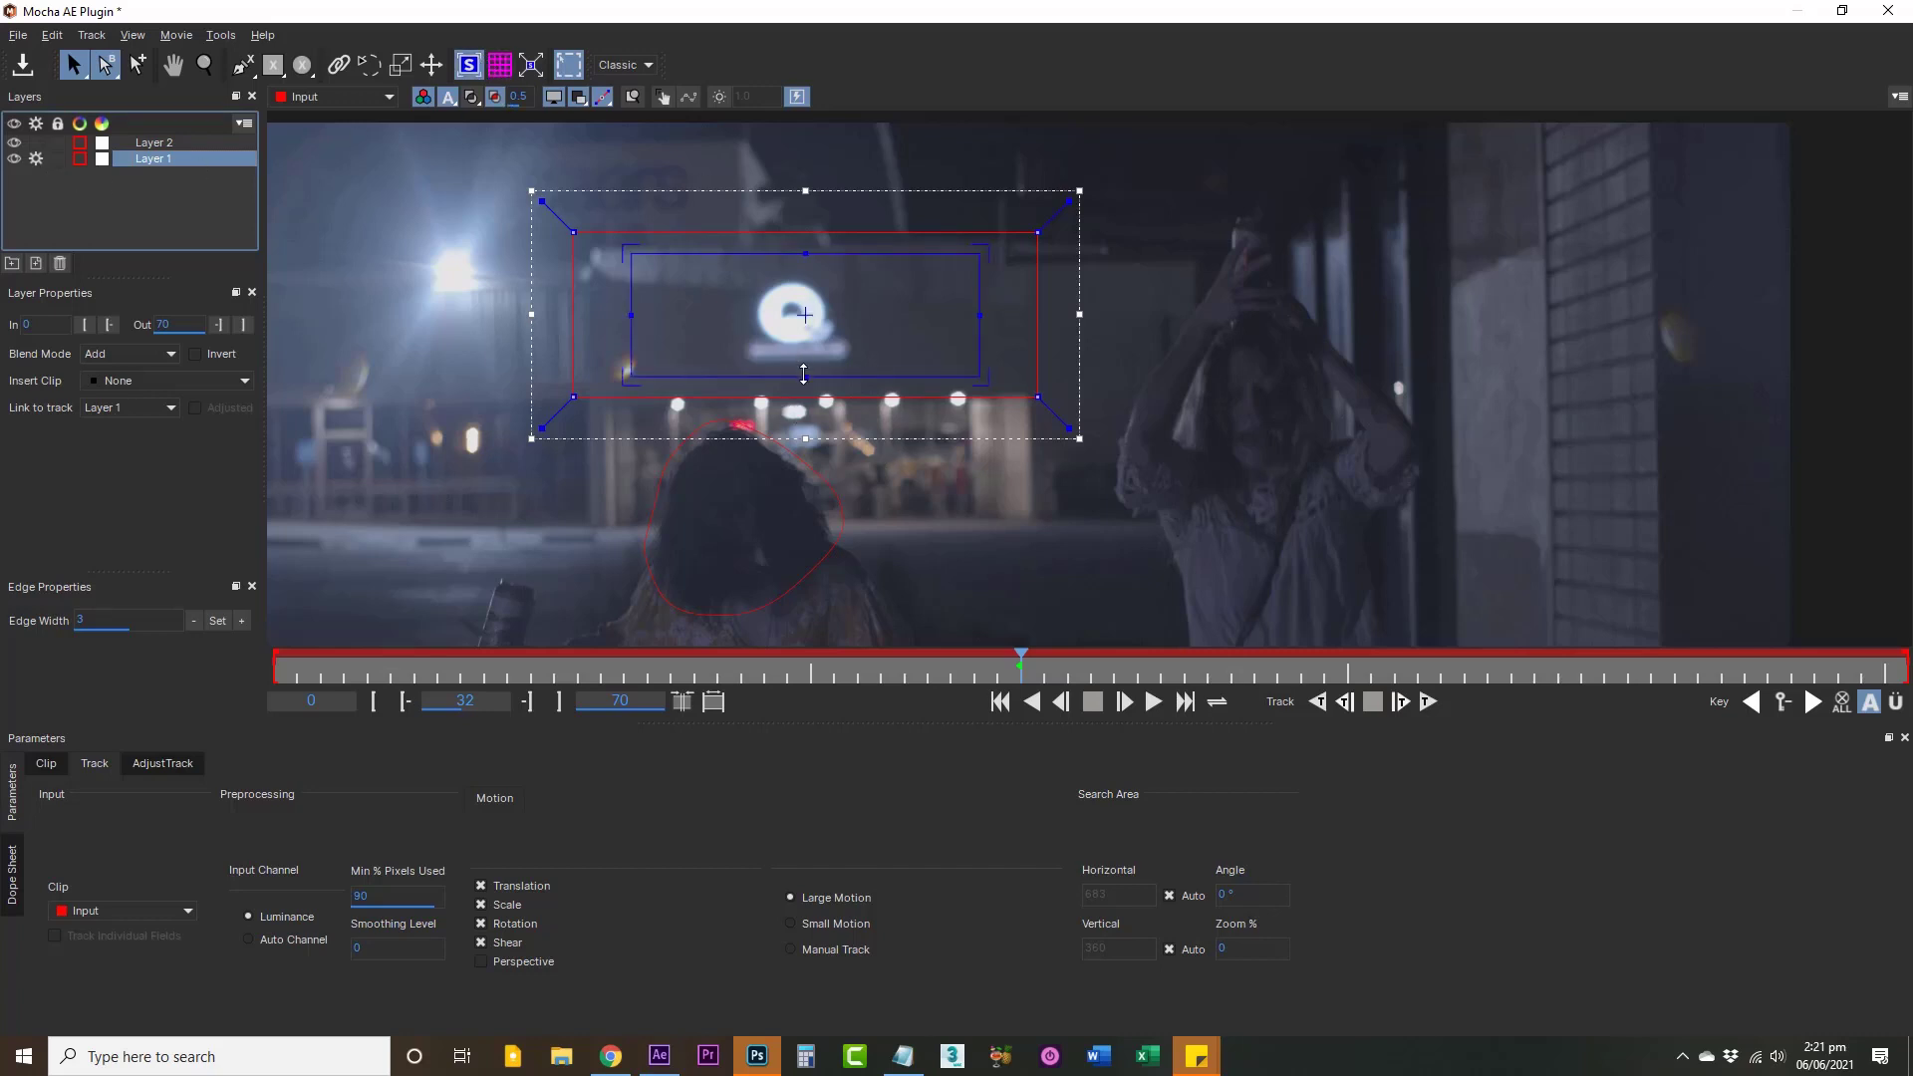
{"action": "left_click_drag", "start_coordinate": [803, 374], "coordinate": [812, 358]}
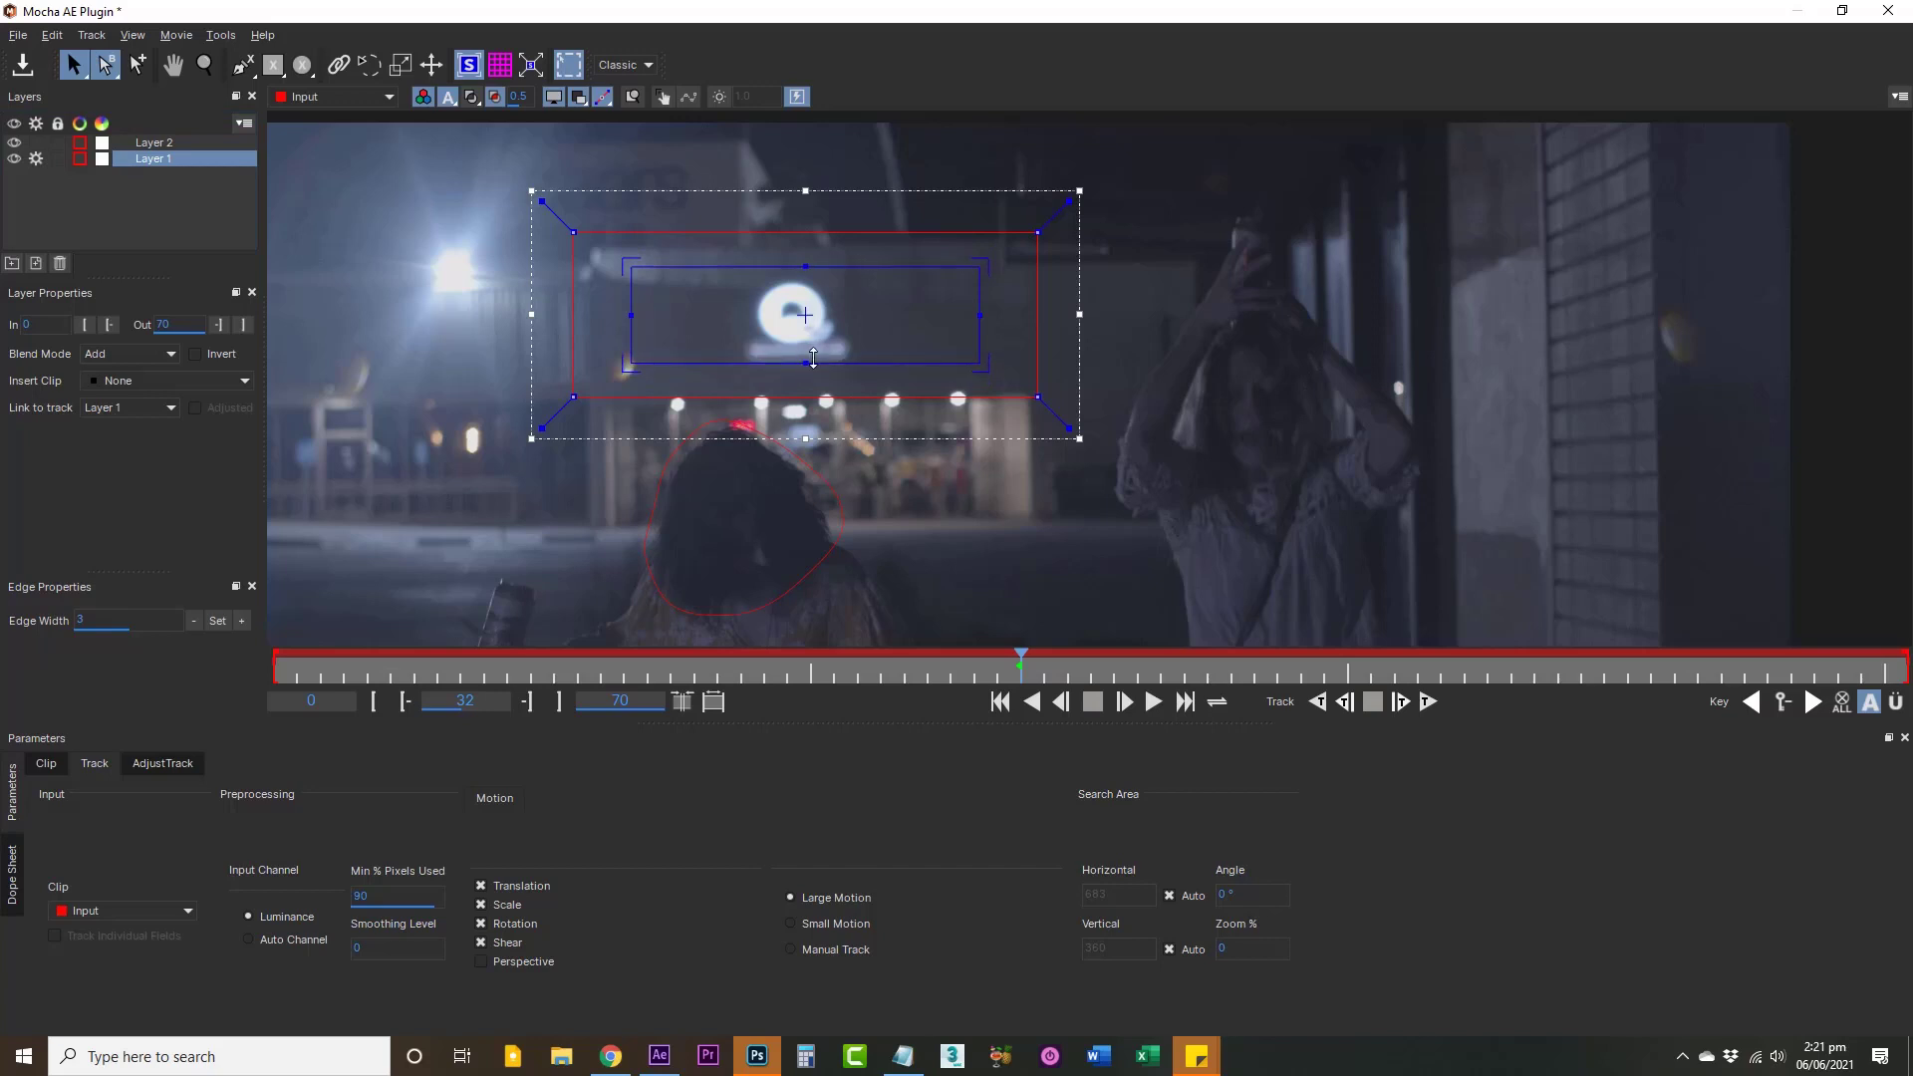
{"action": "mouse_move", "coordinate": [803, 264]}
{"action": "left_mouse_down"}
{"action": "mouse_move", "coordinate": [799, 320]}
{"action": "mouse_move", "coordinate": [797, 282]}
{"action": "left_mouse_up"}
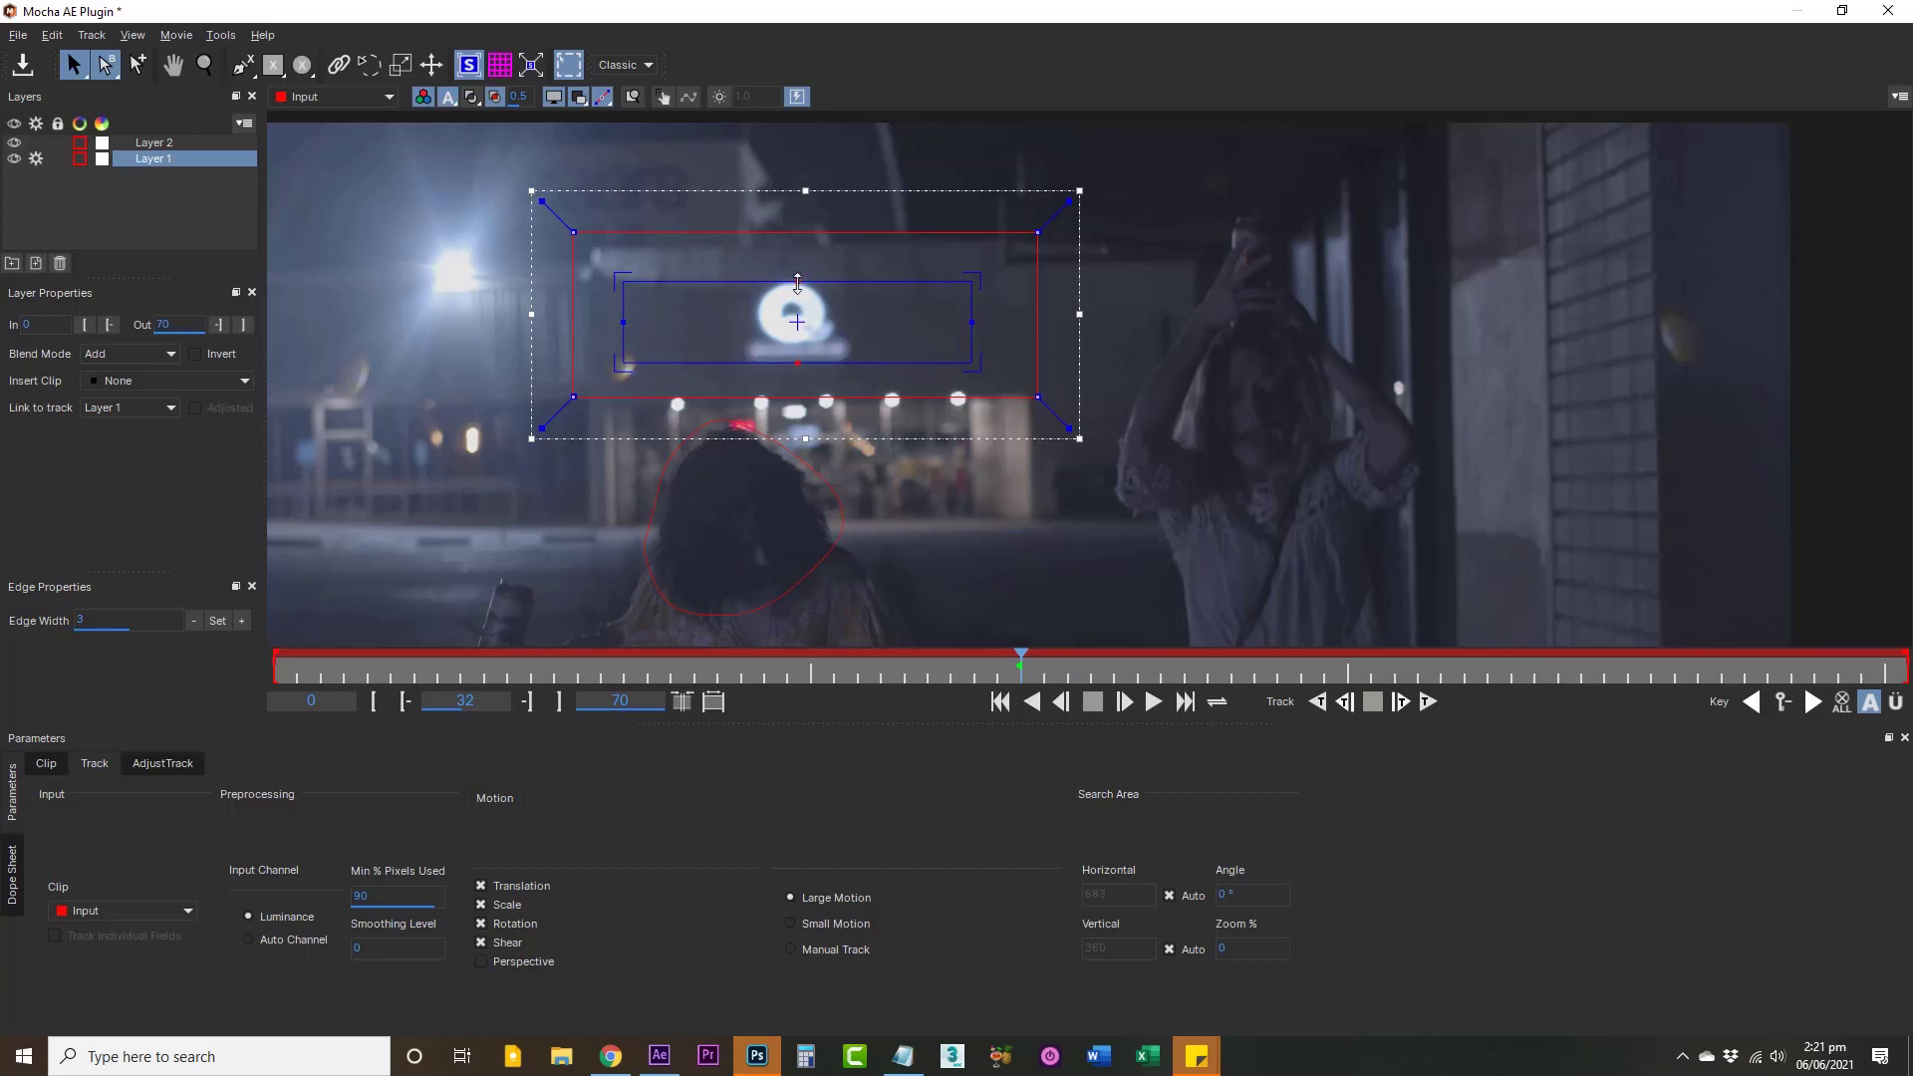
{"action": "left_click_drag", "start_coordinate": [803, 361], "coordinate": [803, 362]}
{"action": "left_click_drag", "start_coordinate": [967, 319], "coordinate": [850, 317]}
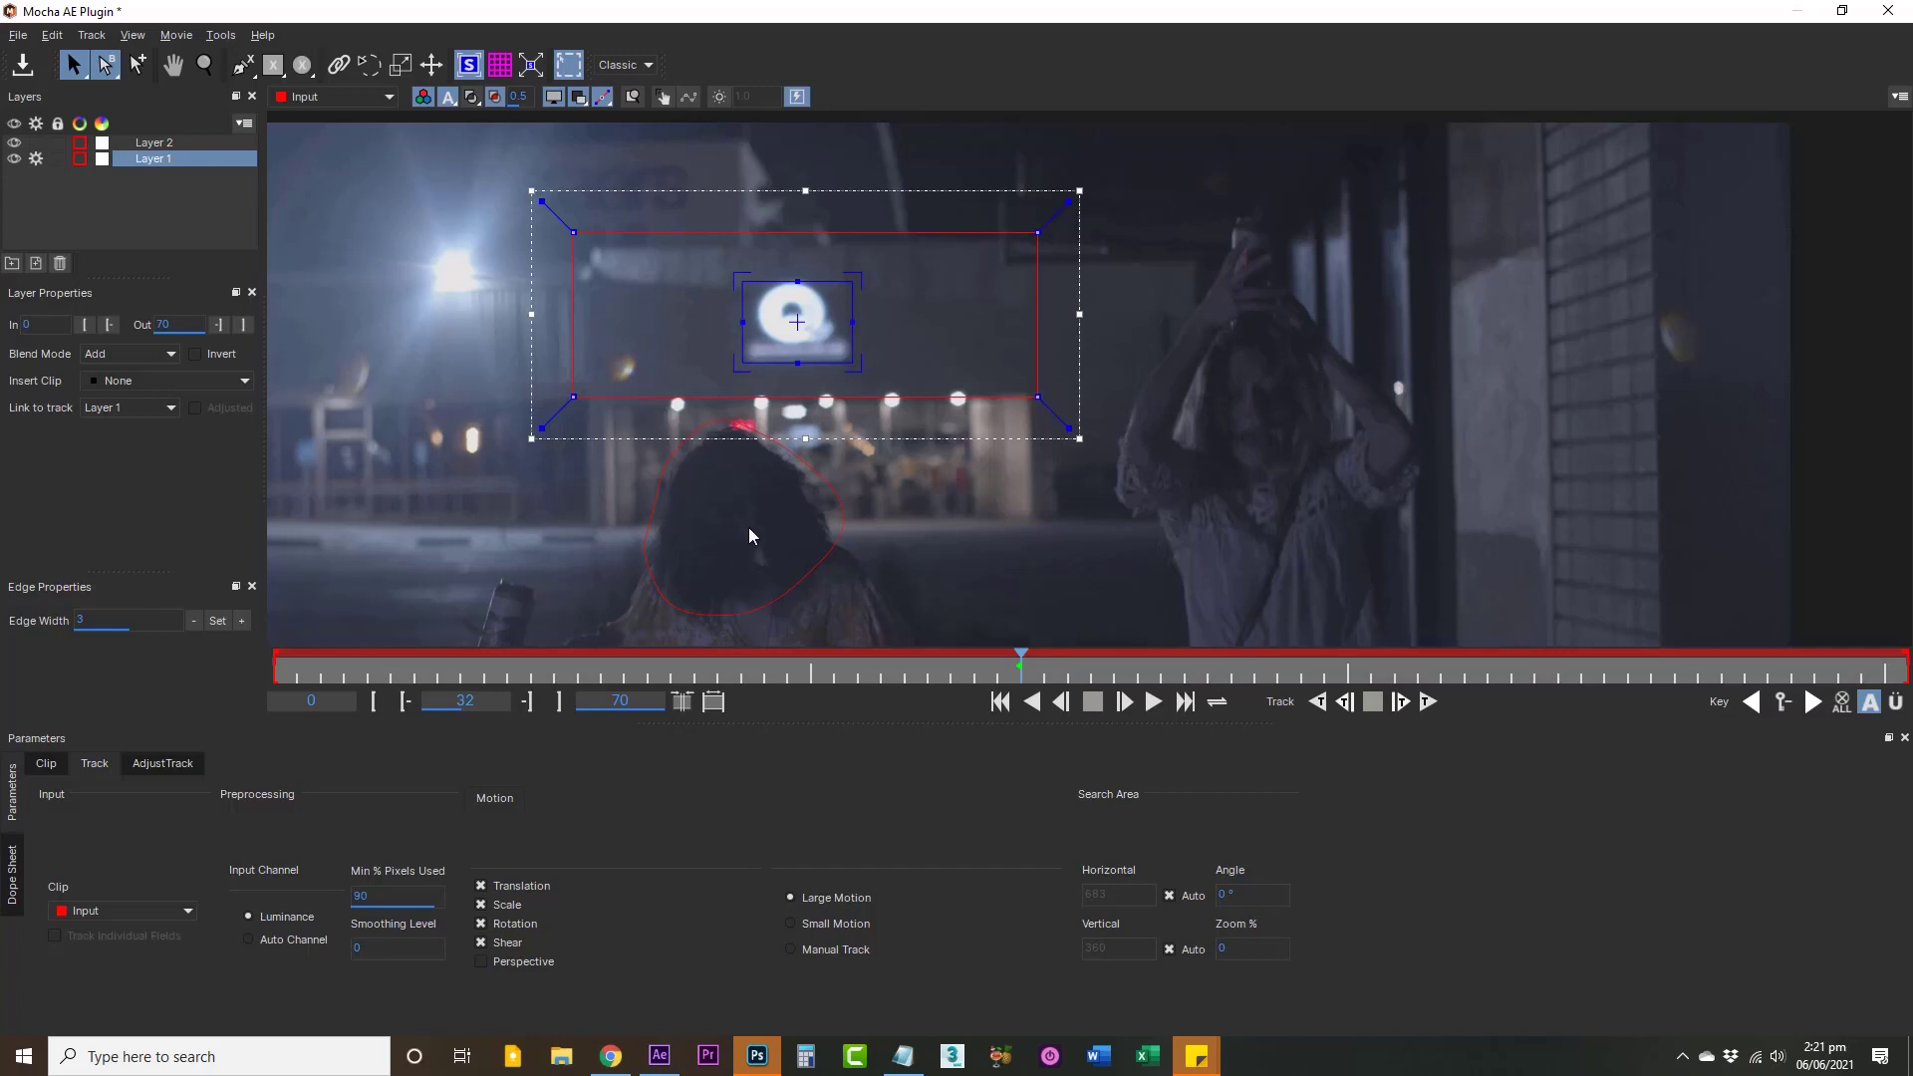
Step: Track the sign wall layer backwards and forwards from frame 32 and check the track along the shot
{"action": "left_click", "coordinate": [1328, 708]}
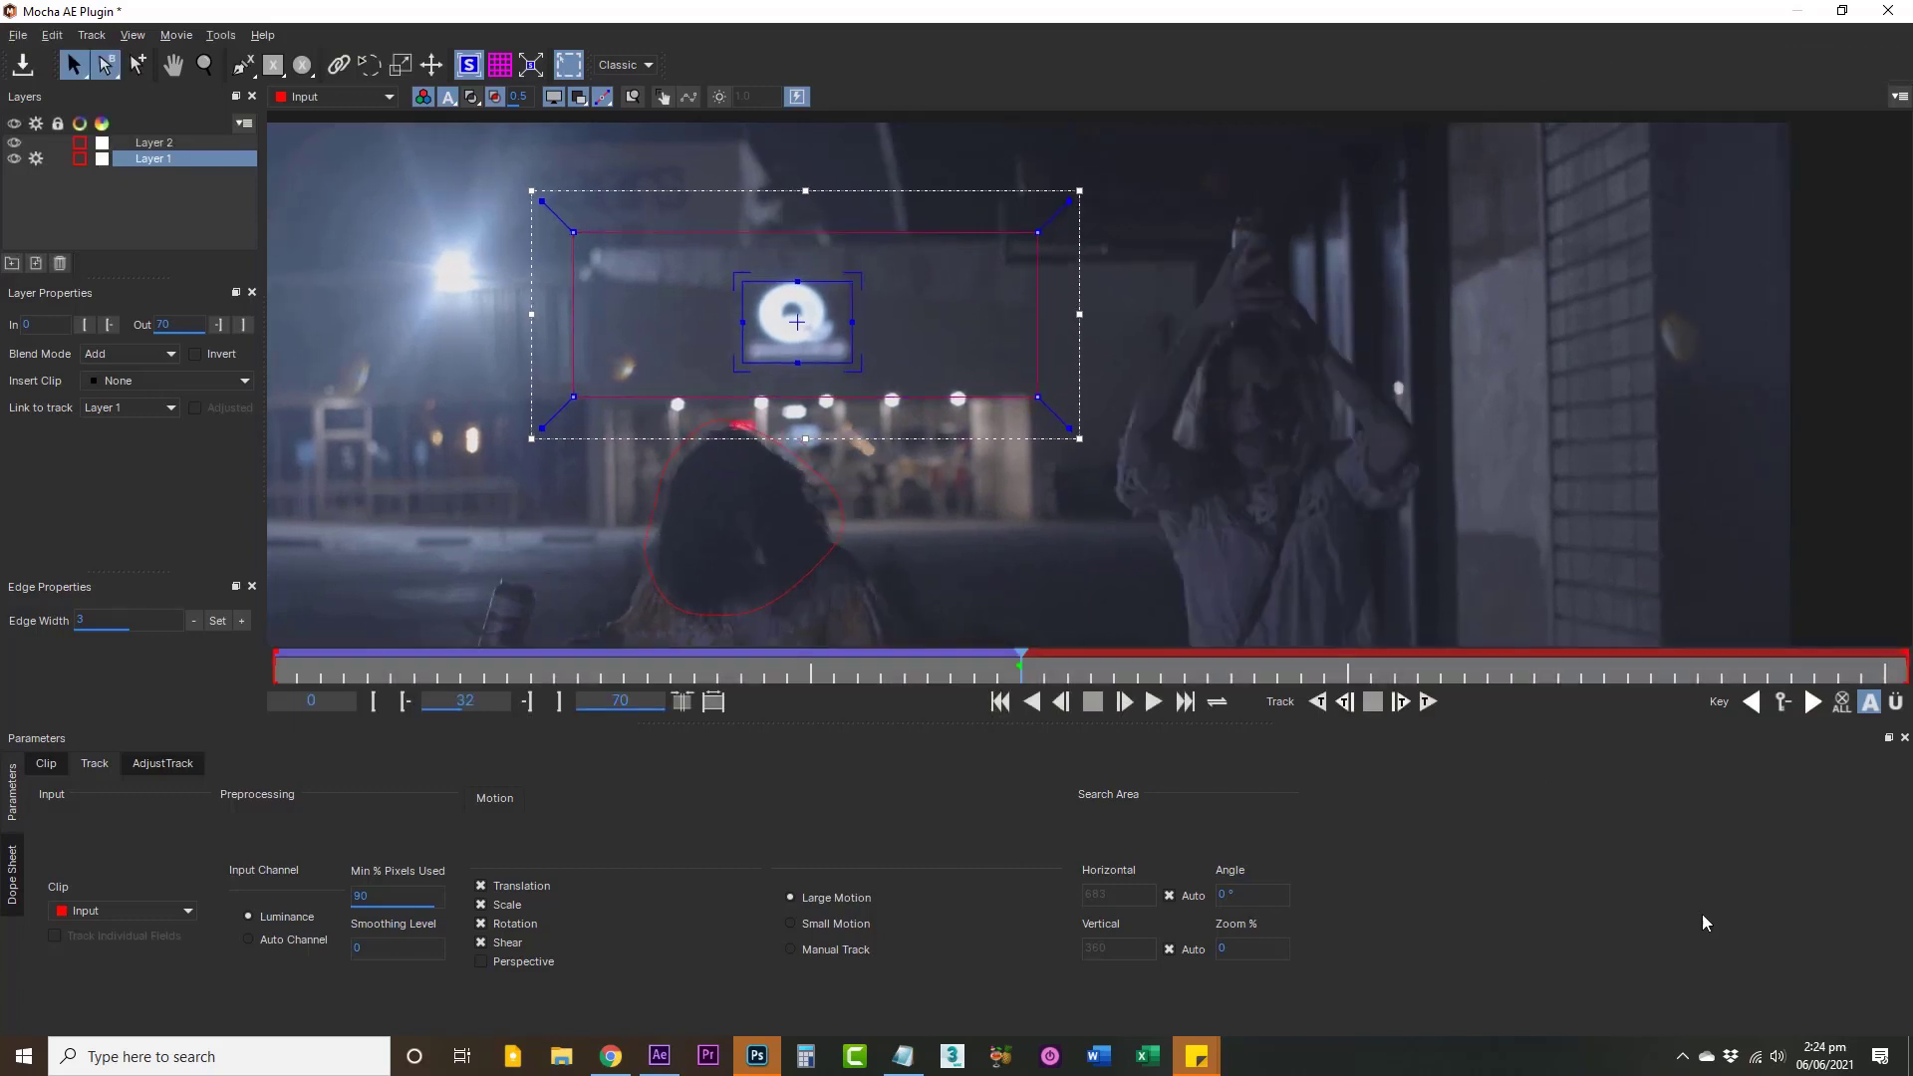
{"action": "left_click", "coordinate": [1427, 702]}
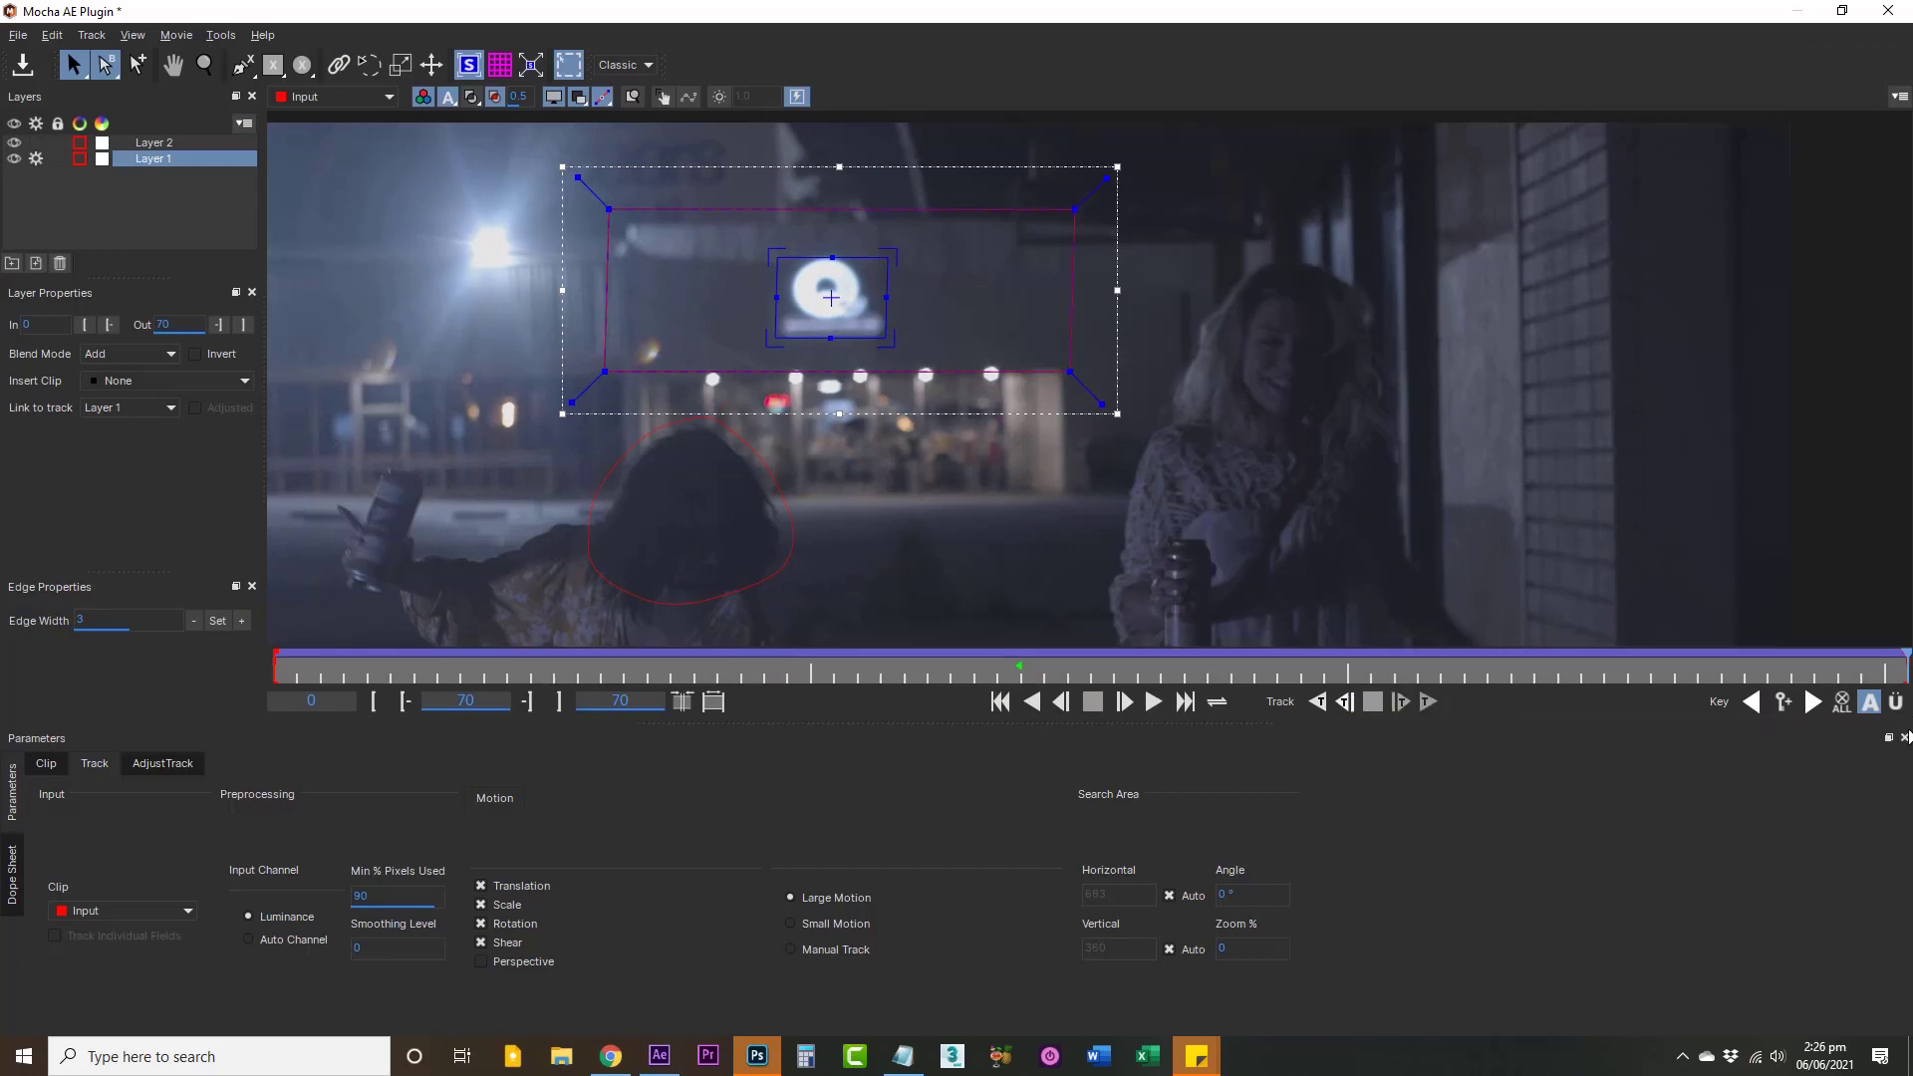
{"action": "left_click_drag", "start_coordinate": [1903, 660], "coordinate": [736, 648]}
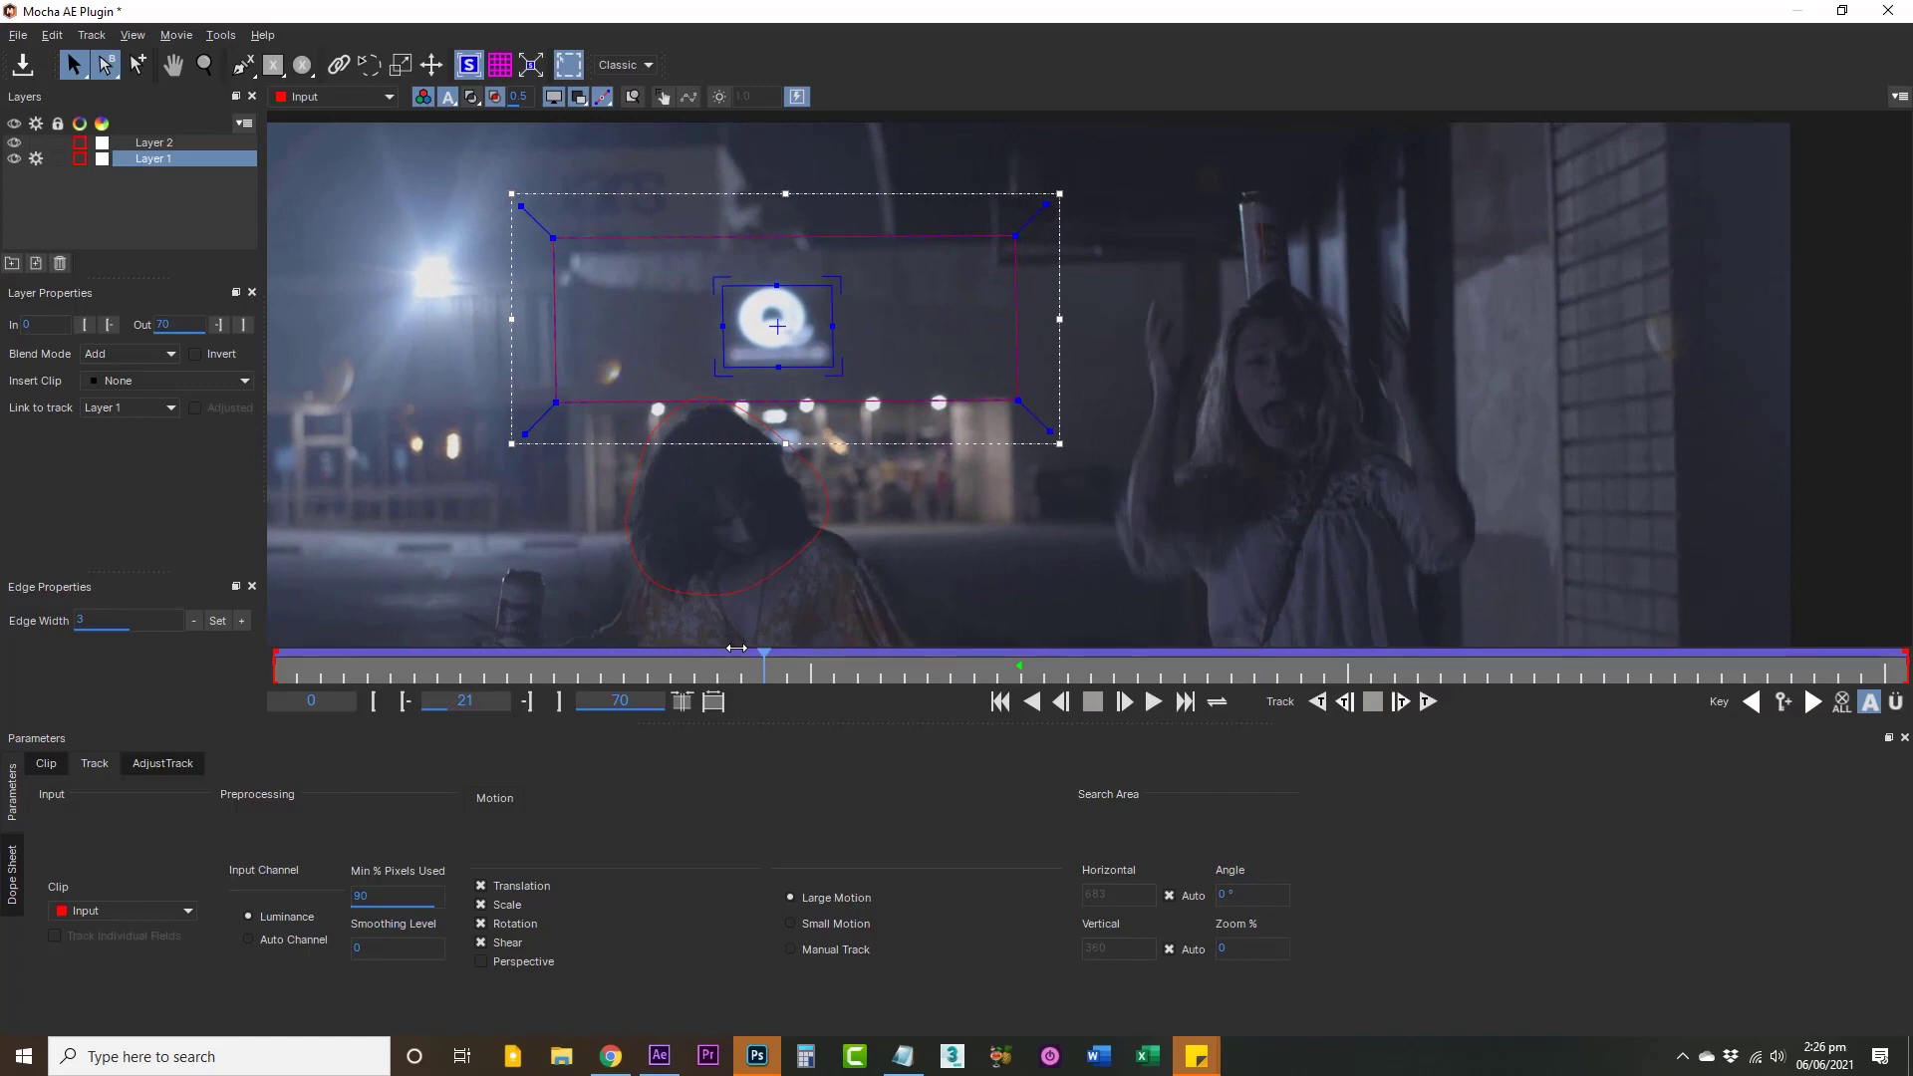
Step: Expand Layer 1's surface to the full image at frame 32, and save and close the Mocha project
{"action": "left_click_drag", "start_coordinate": [736, 648], "coordinate": [1006, 653]}
{"action": "left_click", "coordinate": [535, 66]}
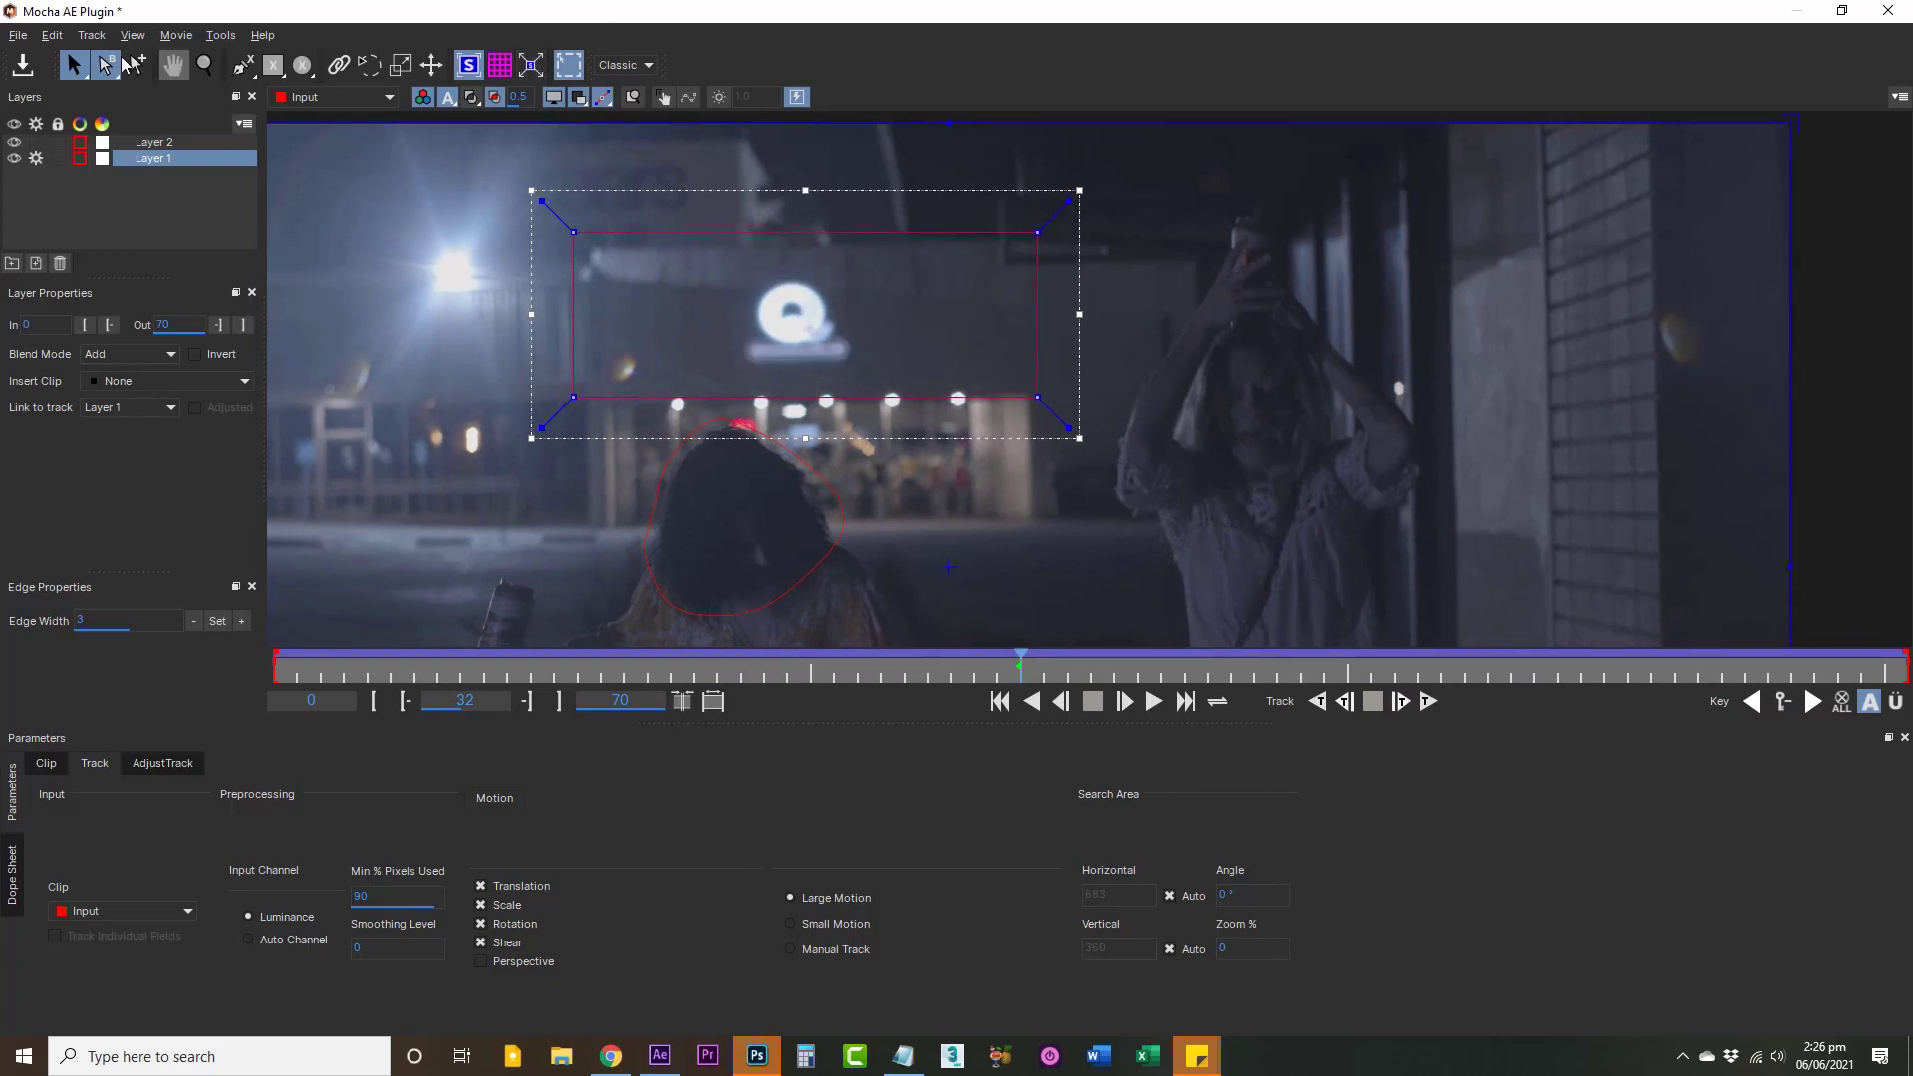
{"action": "left_click", "coordinate": [18, 35]}
{"action": "left_click", "coordinate": [38, 223]}
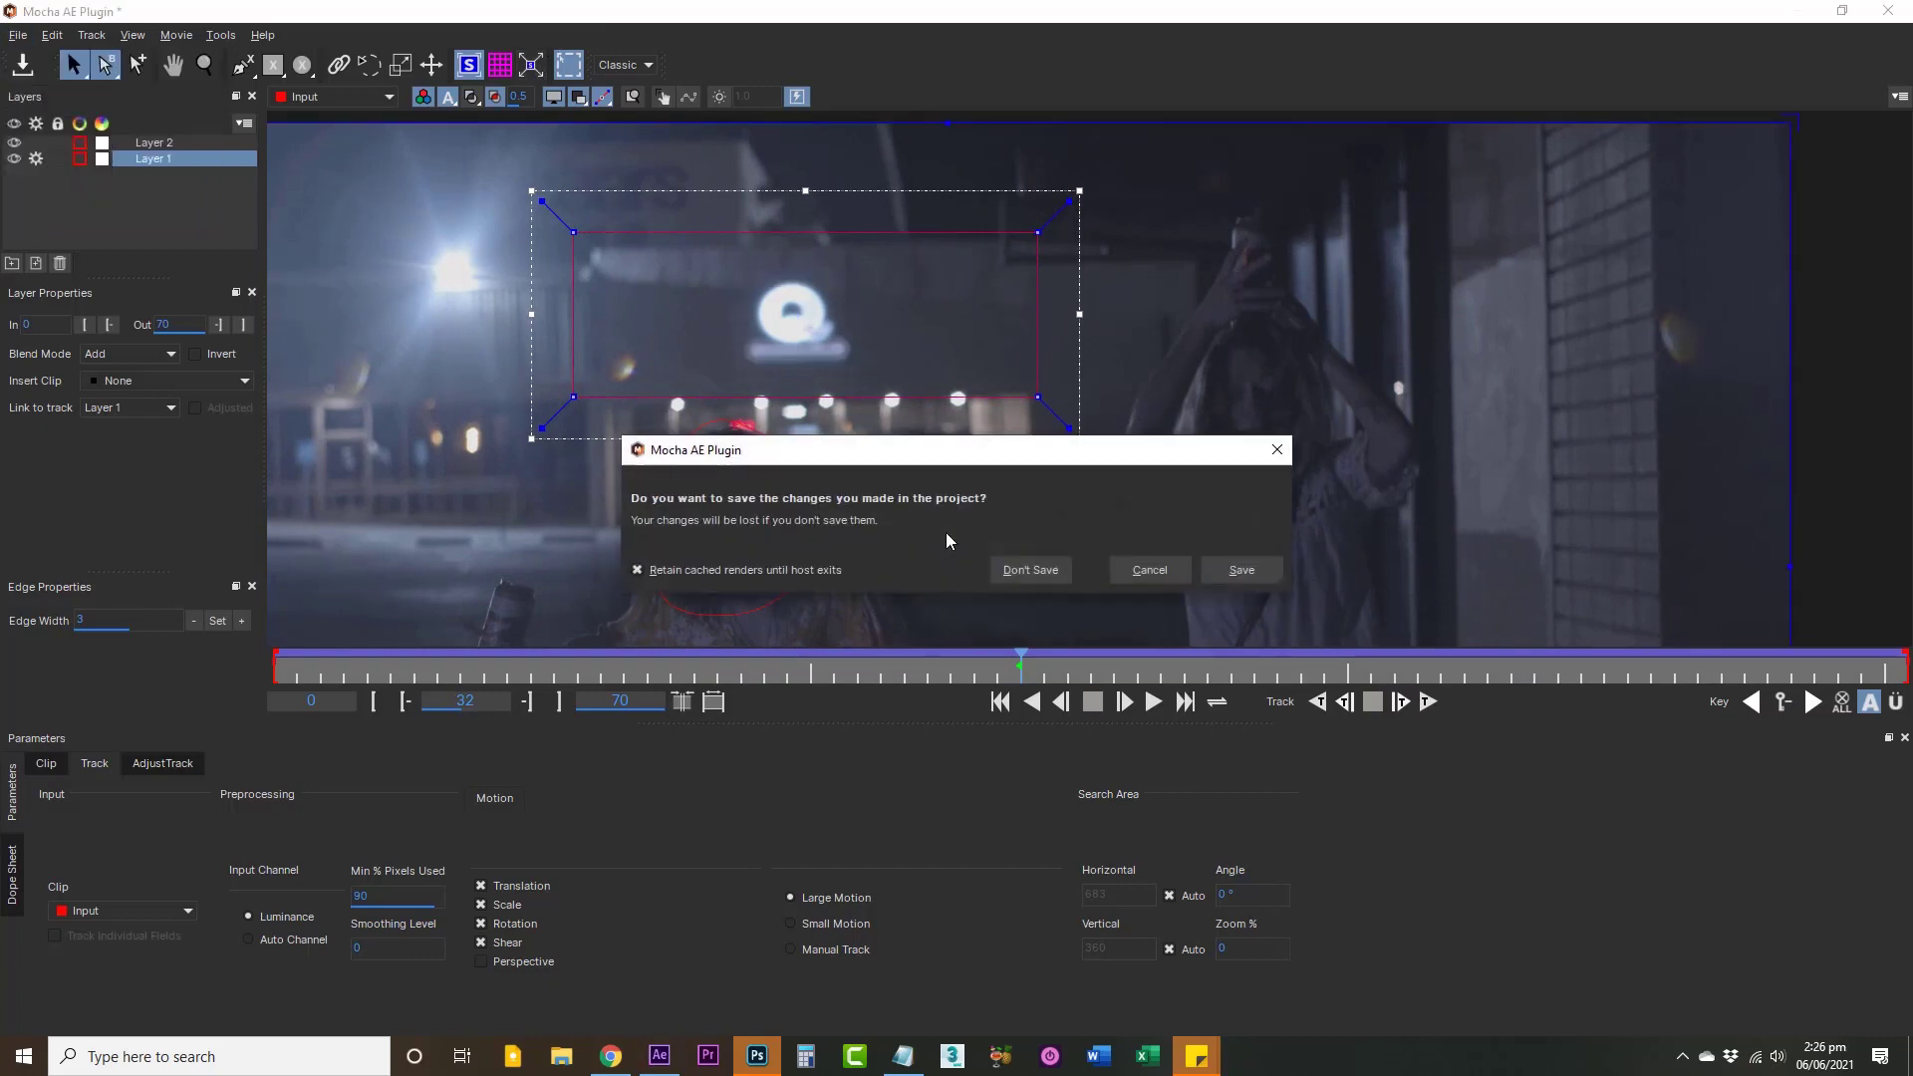
{"action": "left_click", "coordinate": [1252, 566]}
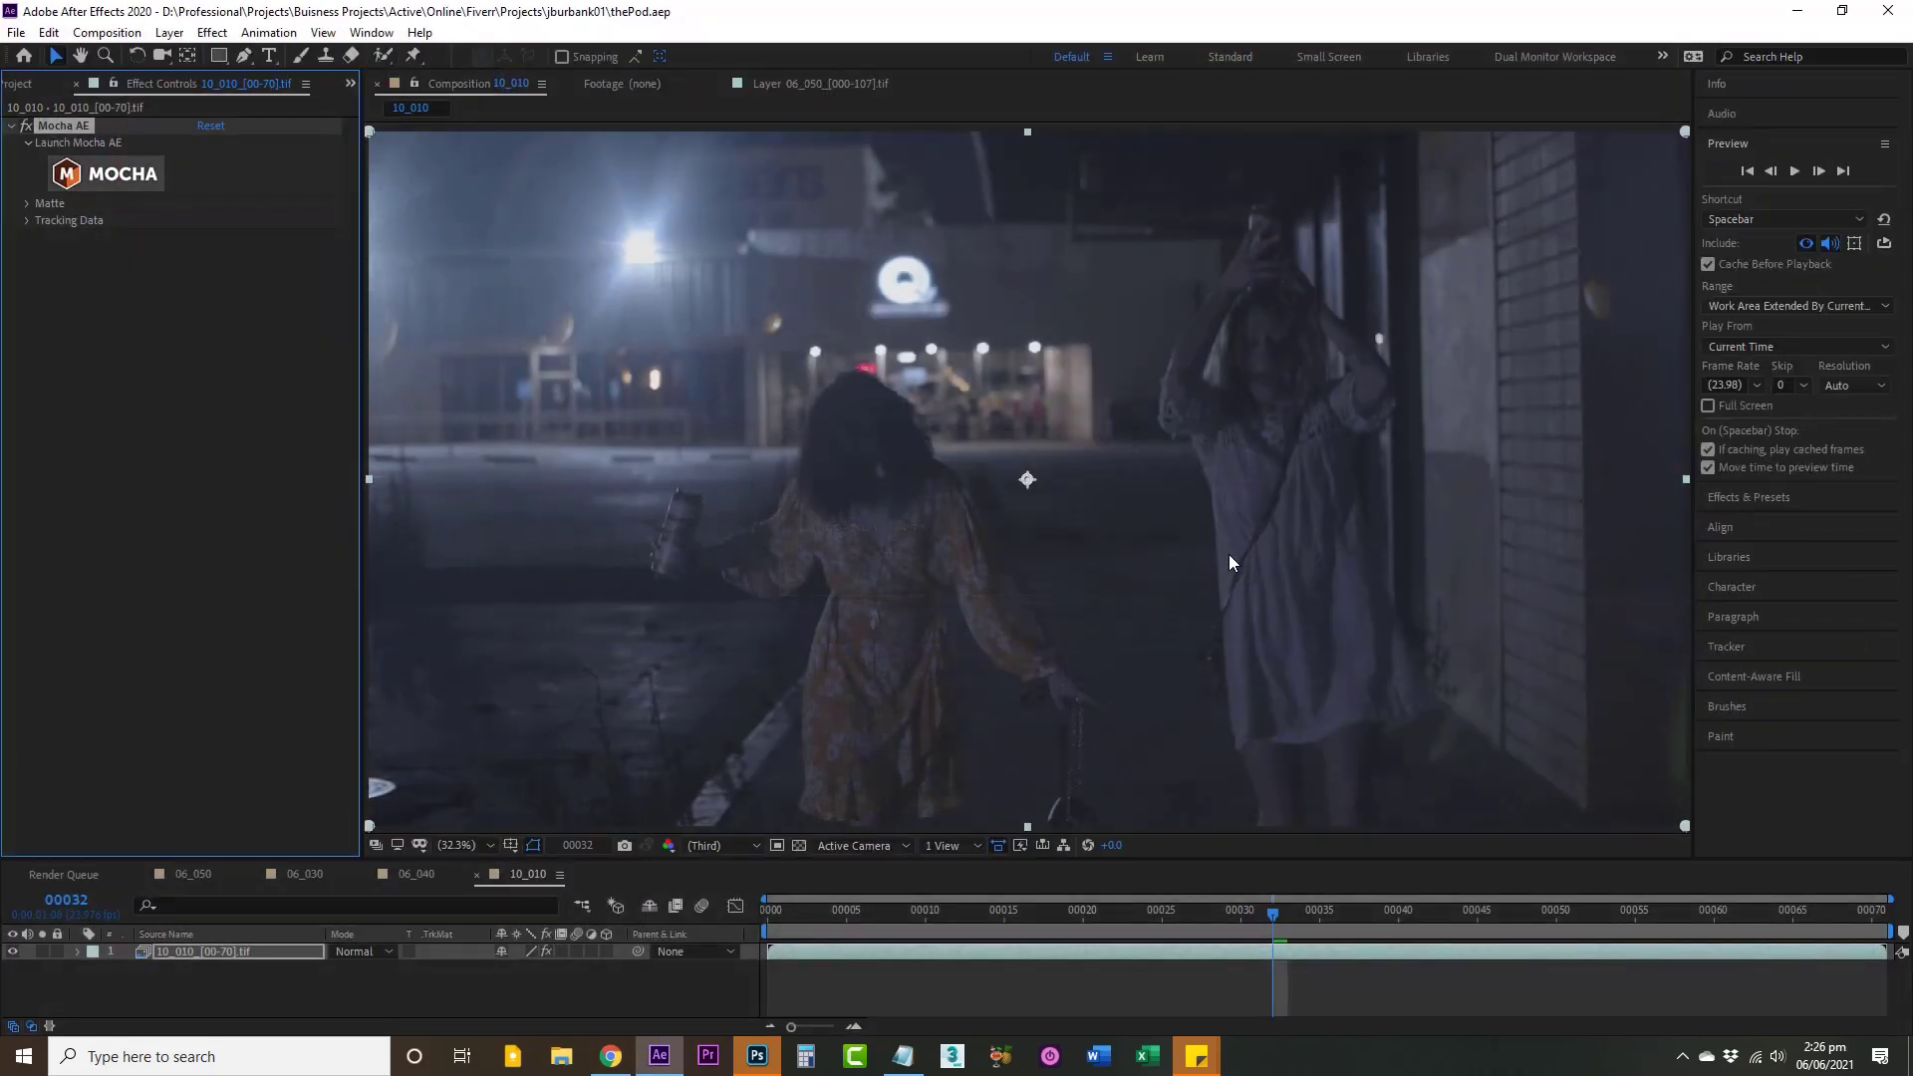
{"action": "left_click", "coordinate": [756, 1055]}
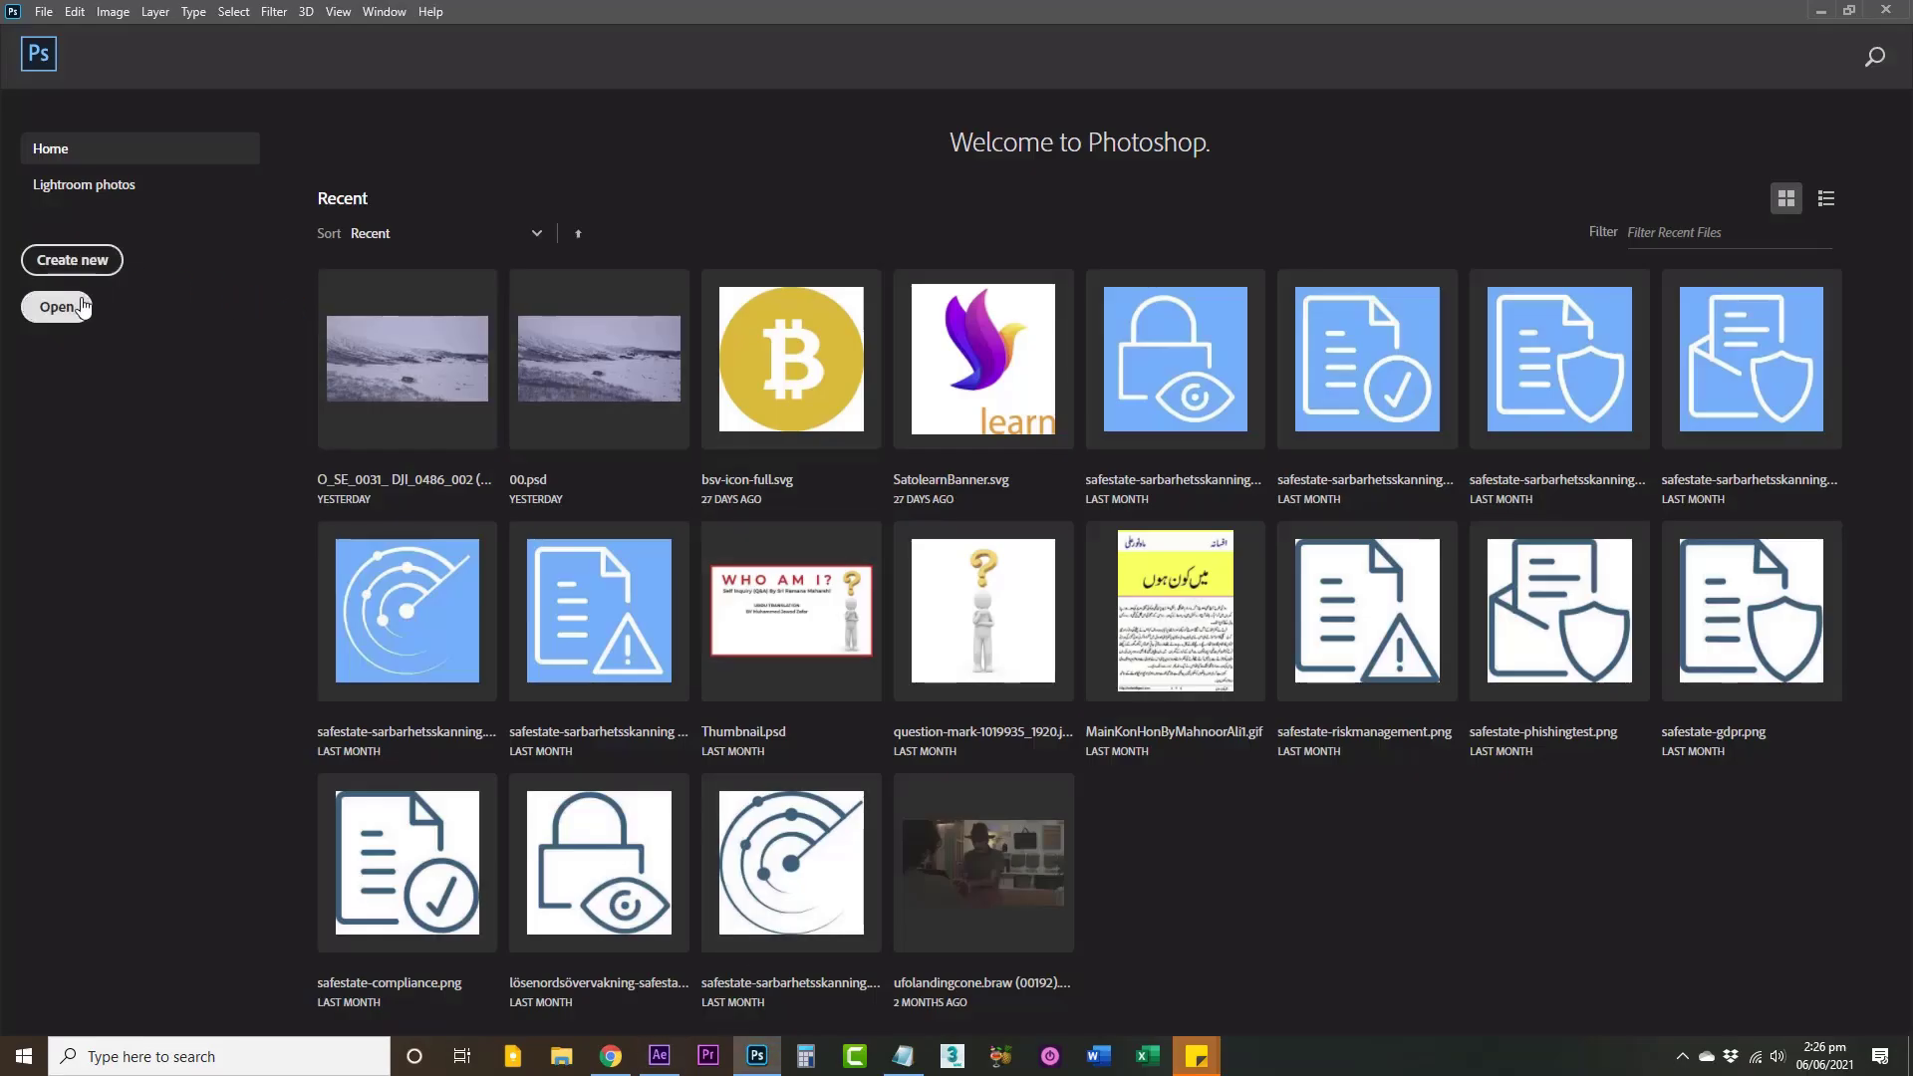
{"action": "left_click", "coordinate": [241, 348]}
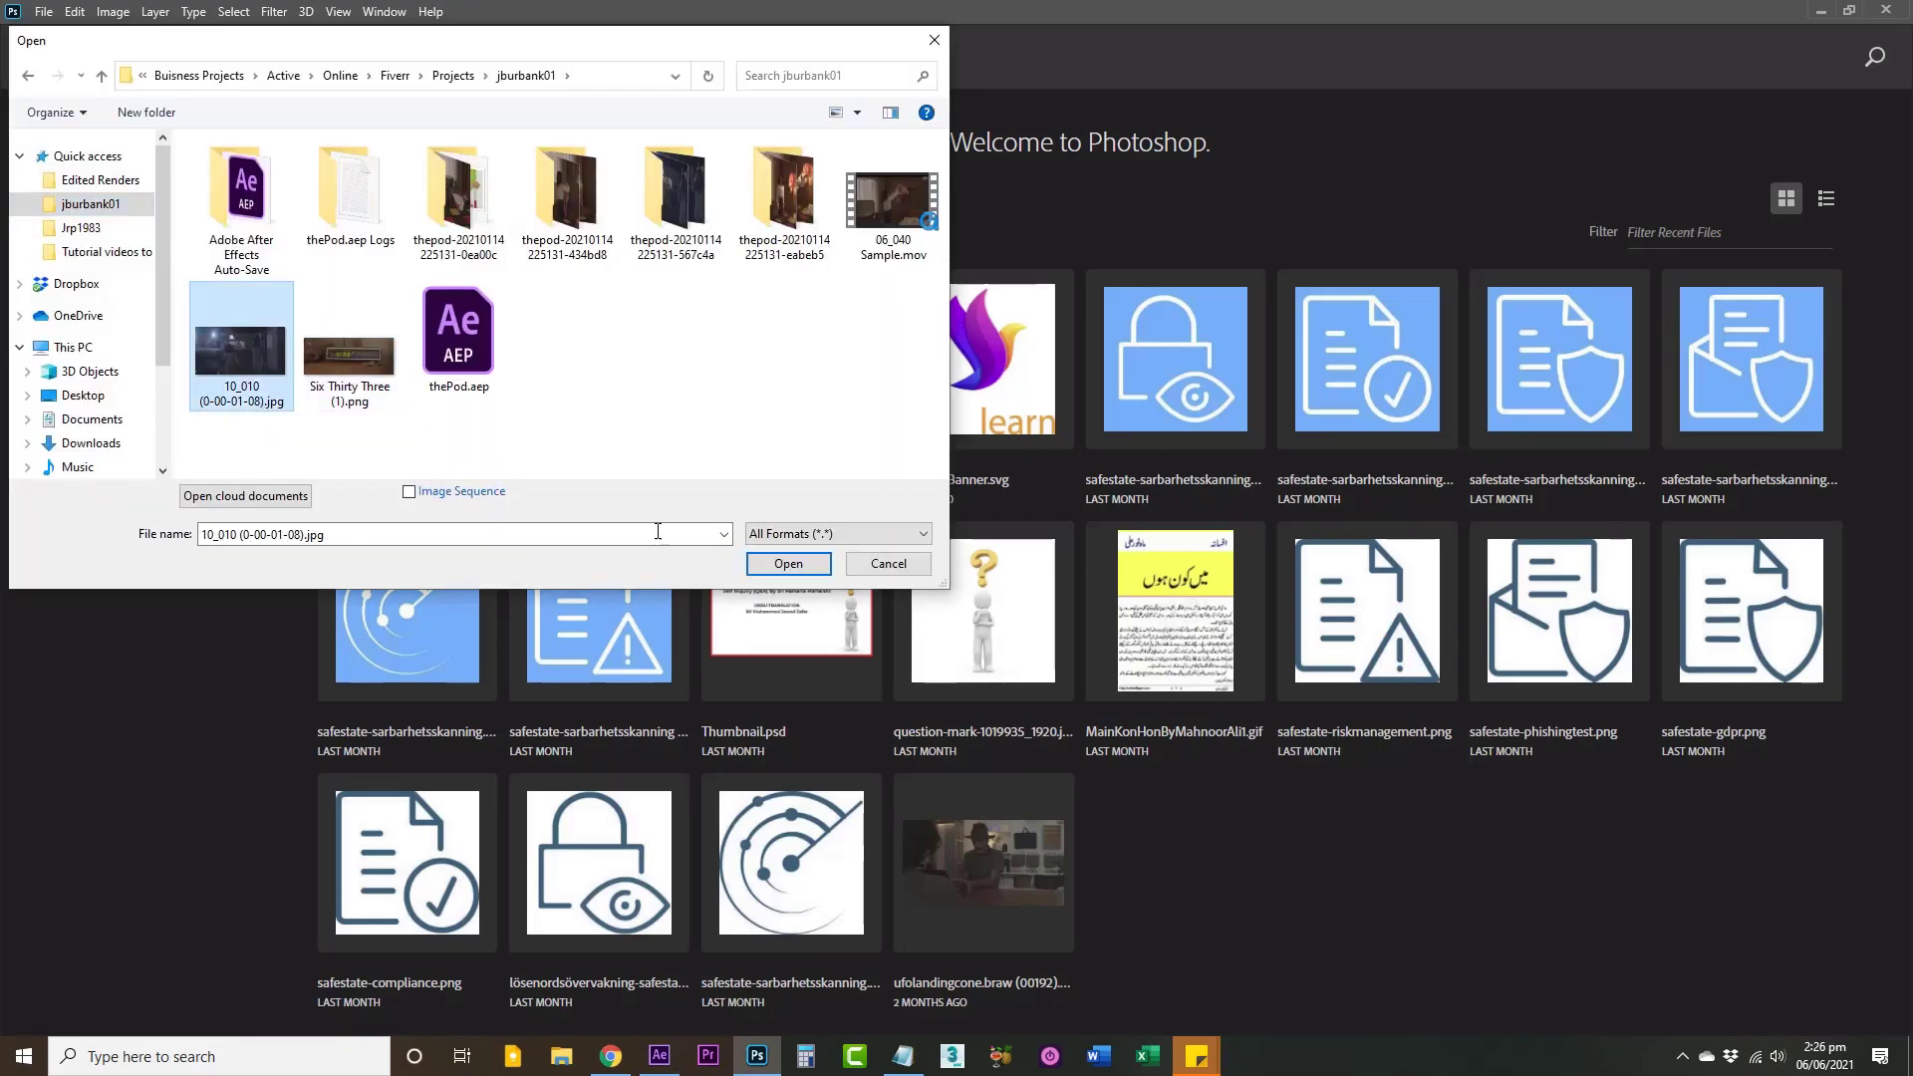
{"action": "left_click", "coordinate": [785, 564]}
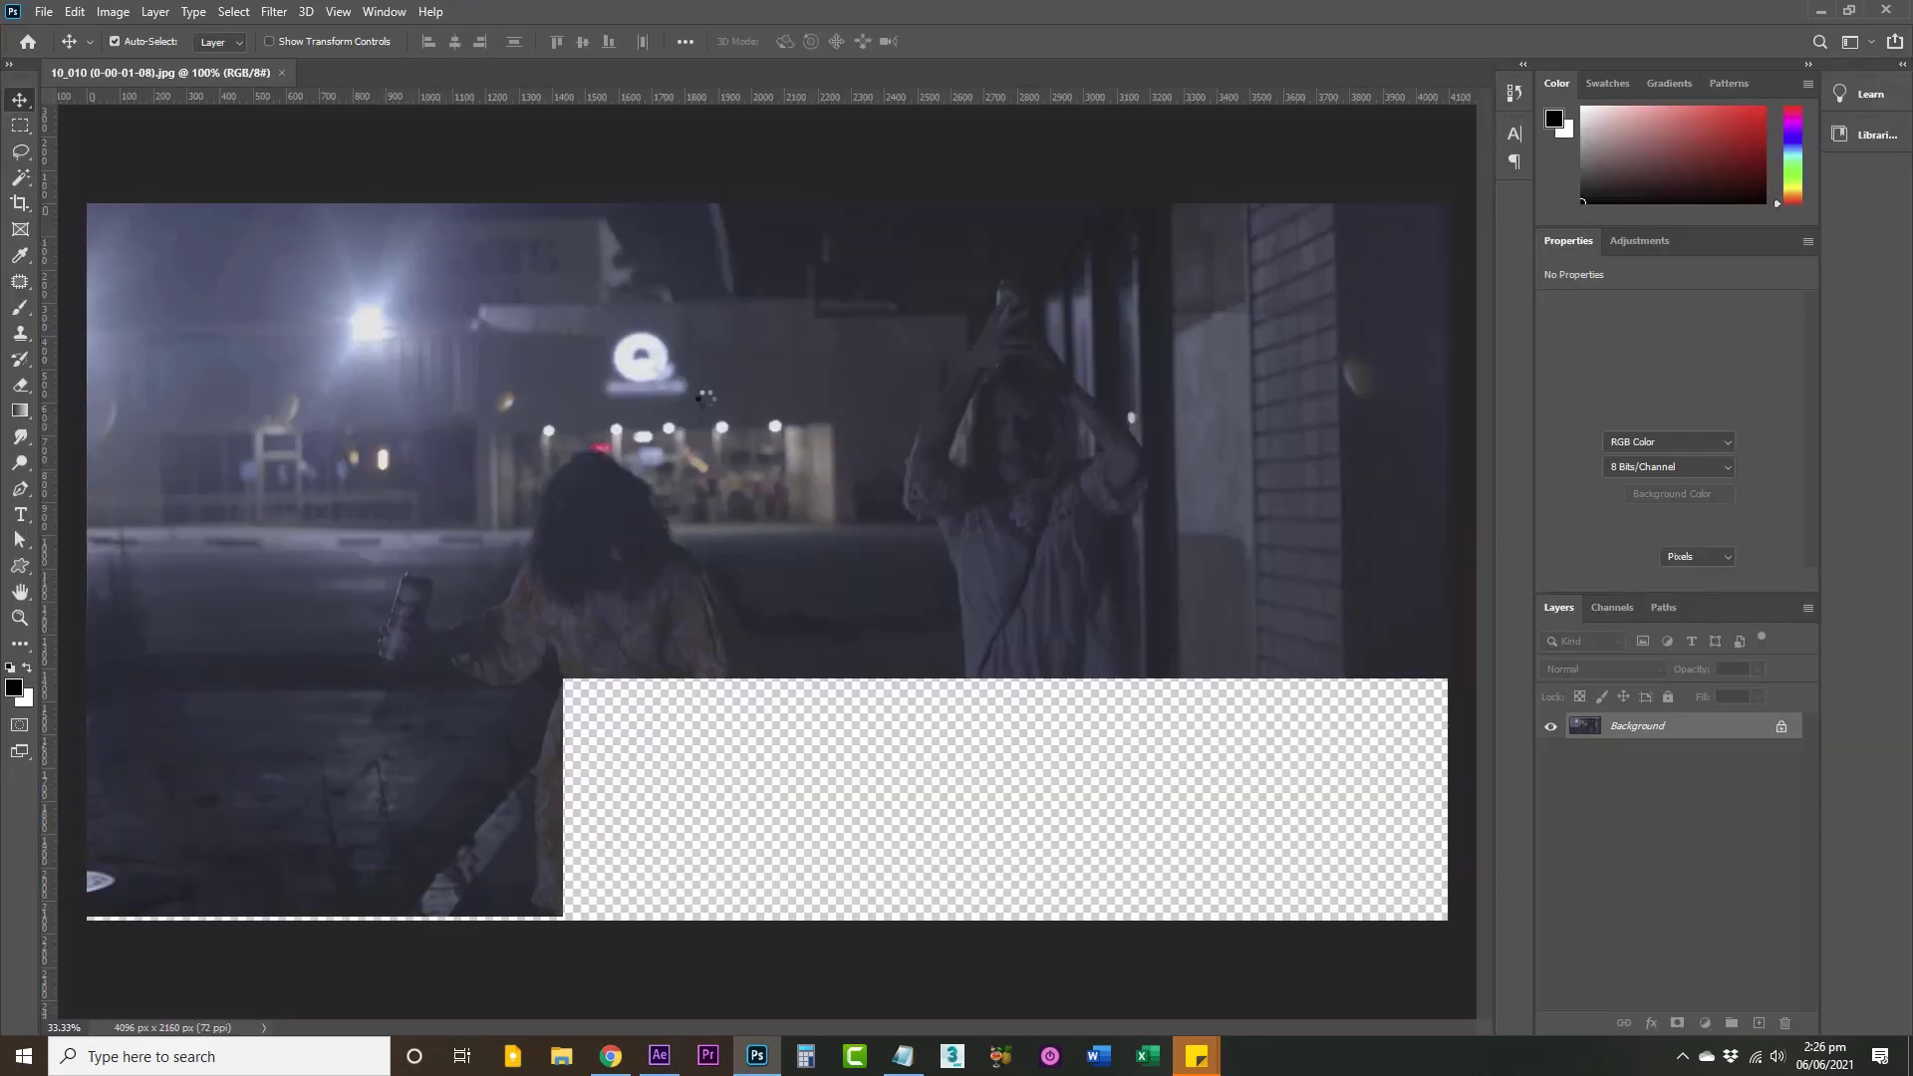
Step: Lasso the glowing Q sign and the bar beneath it with a feather of 5 px
{"action": "key", "text": "z"}
{"action": "left_click", "coordinate": [662, 383]}
{"action": "left_click", "coordinate": [663, 377]}
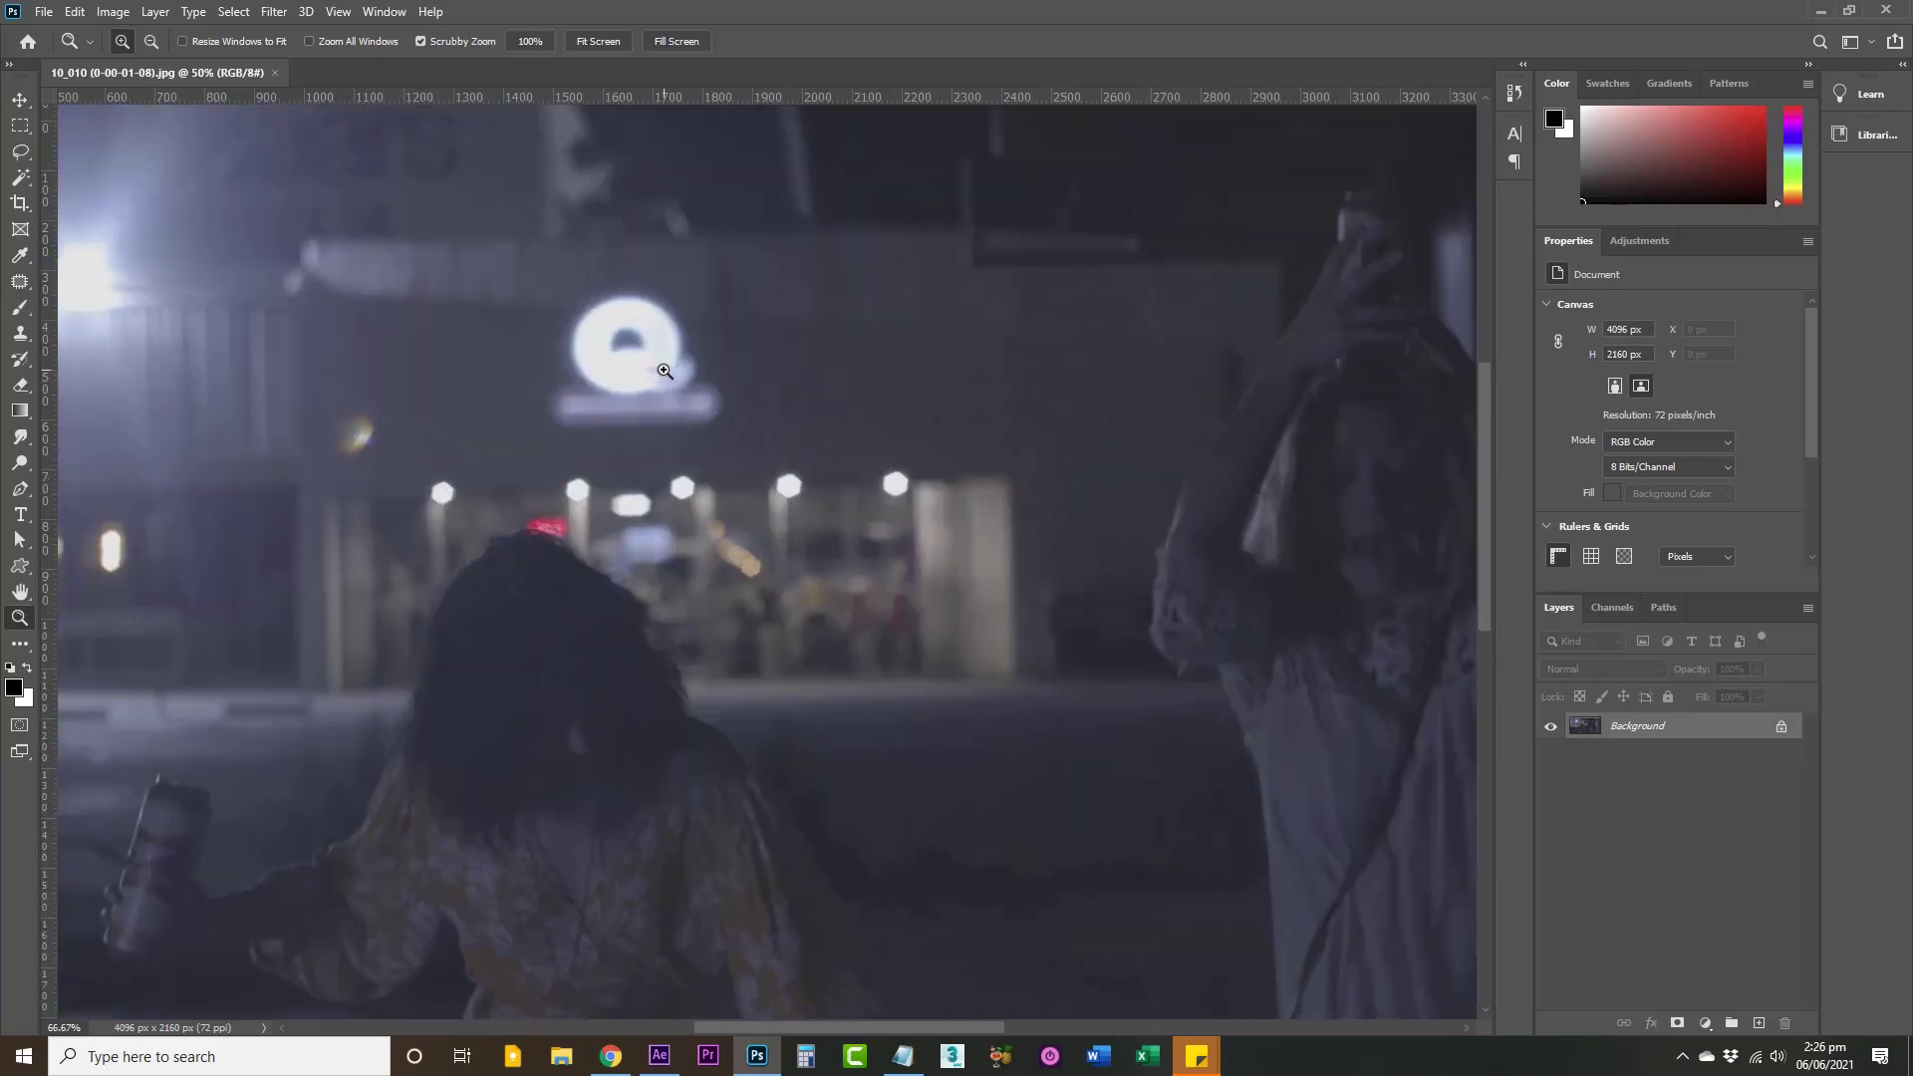
{"action": "left_click", "coordinate": [665, 371]}
{"action": "key", "text": "v"}
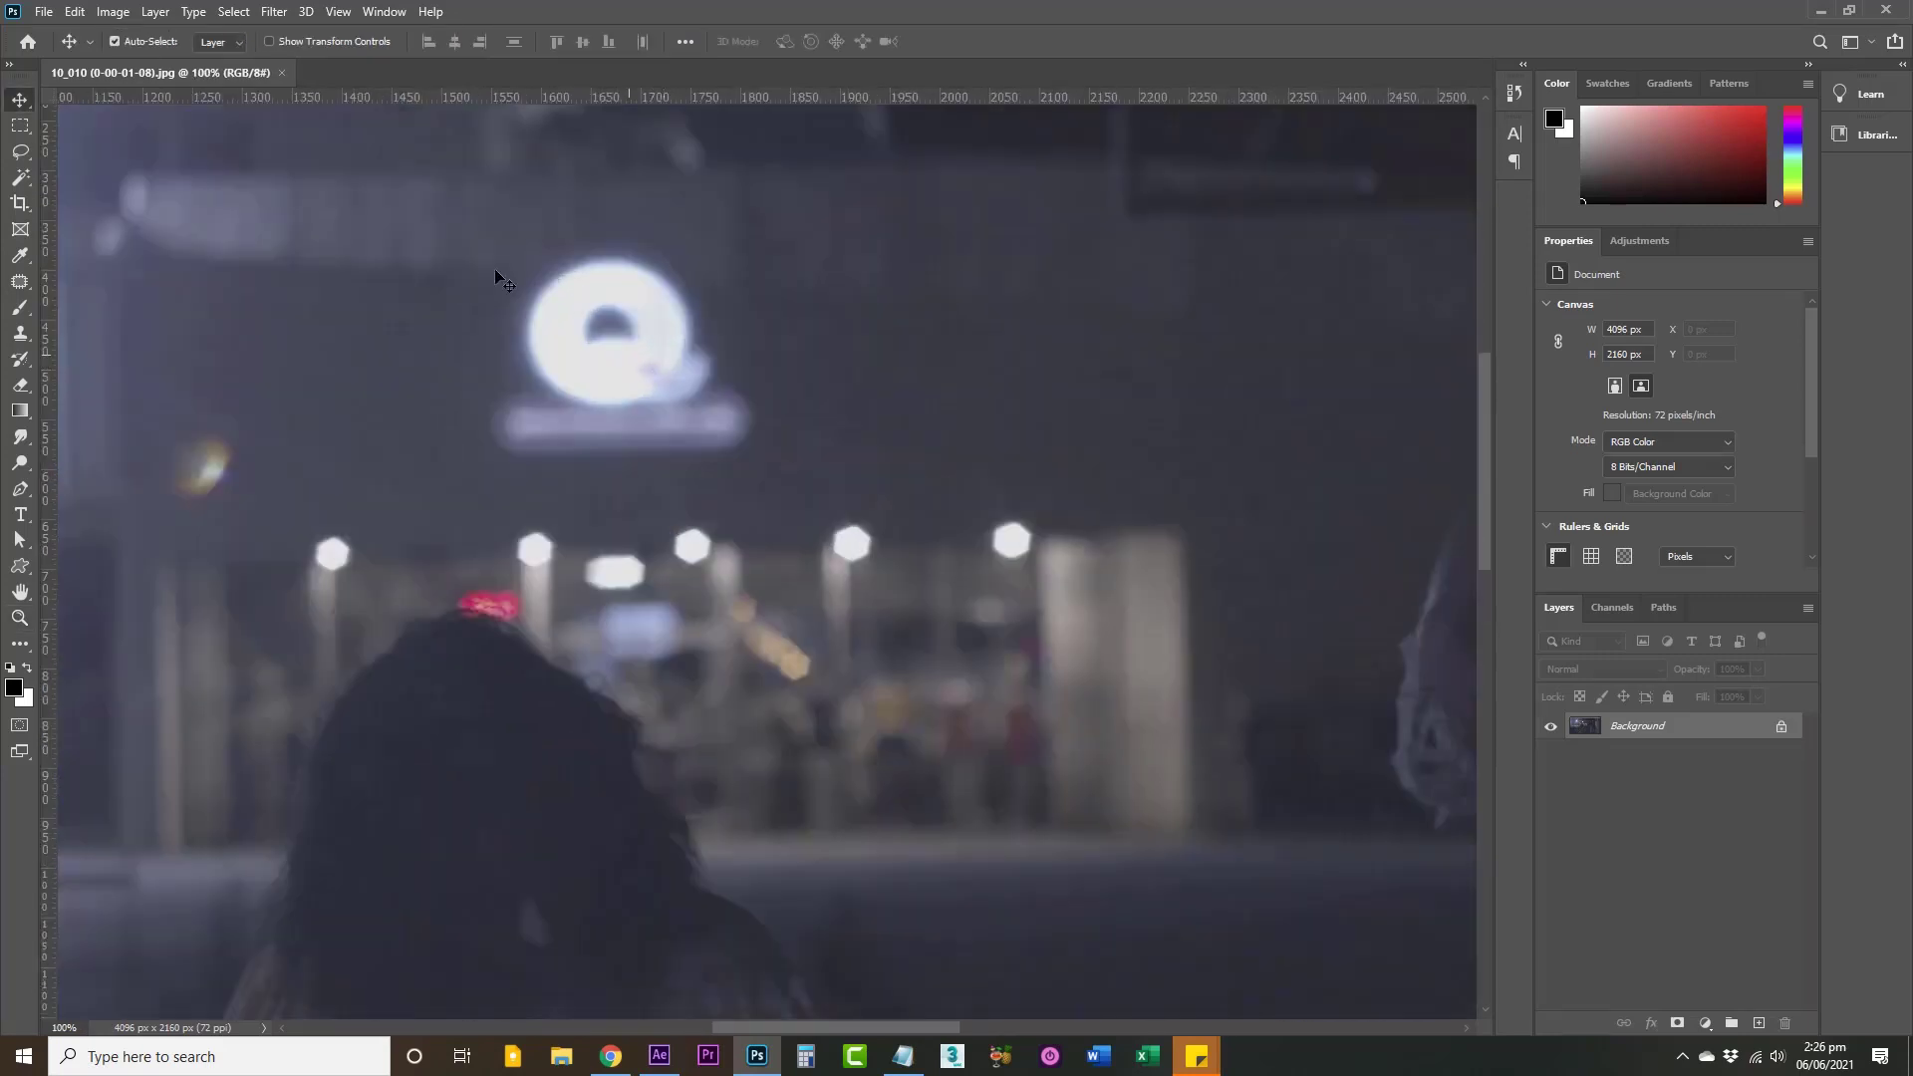
{"action": "left_click", "coordinate": [20, 152]}
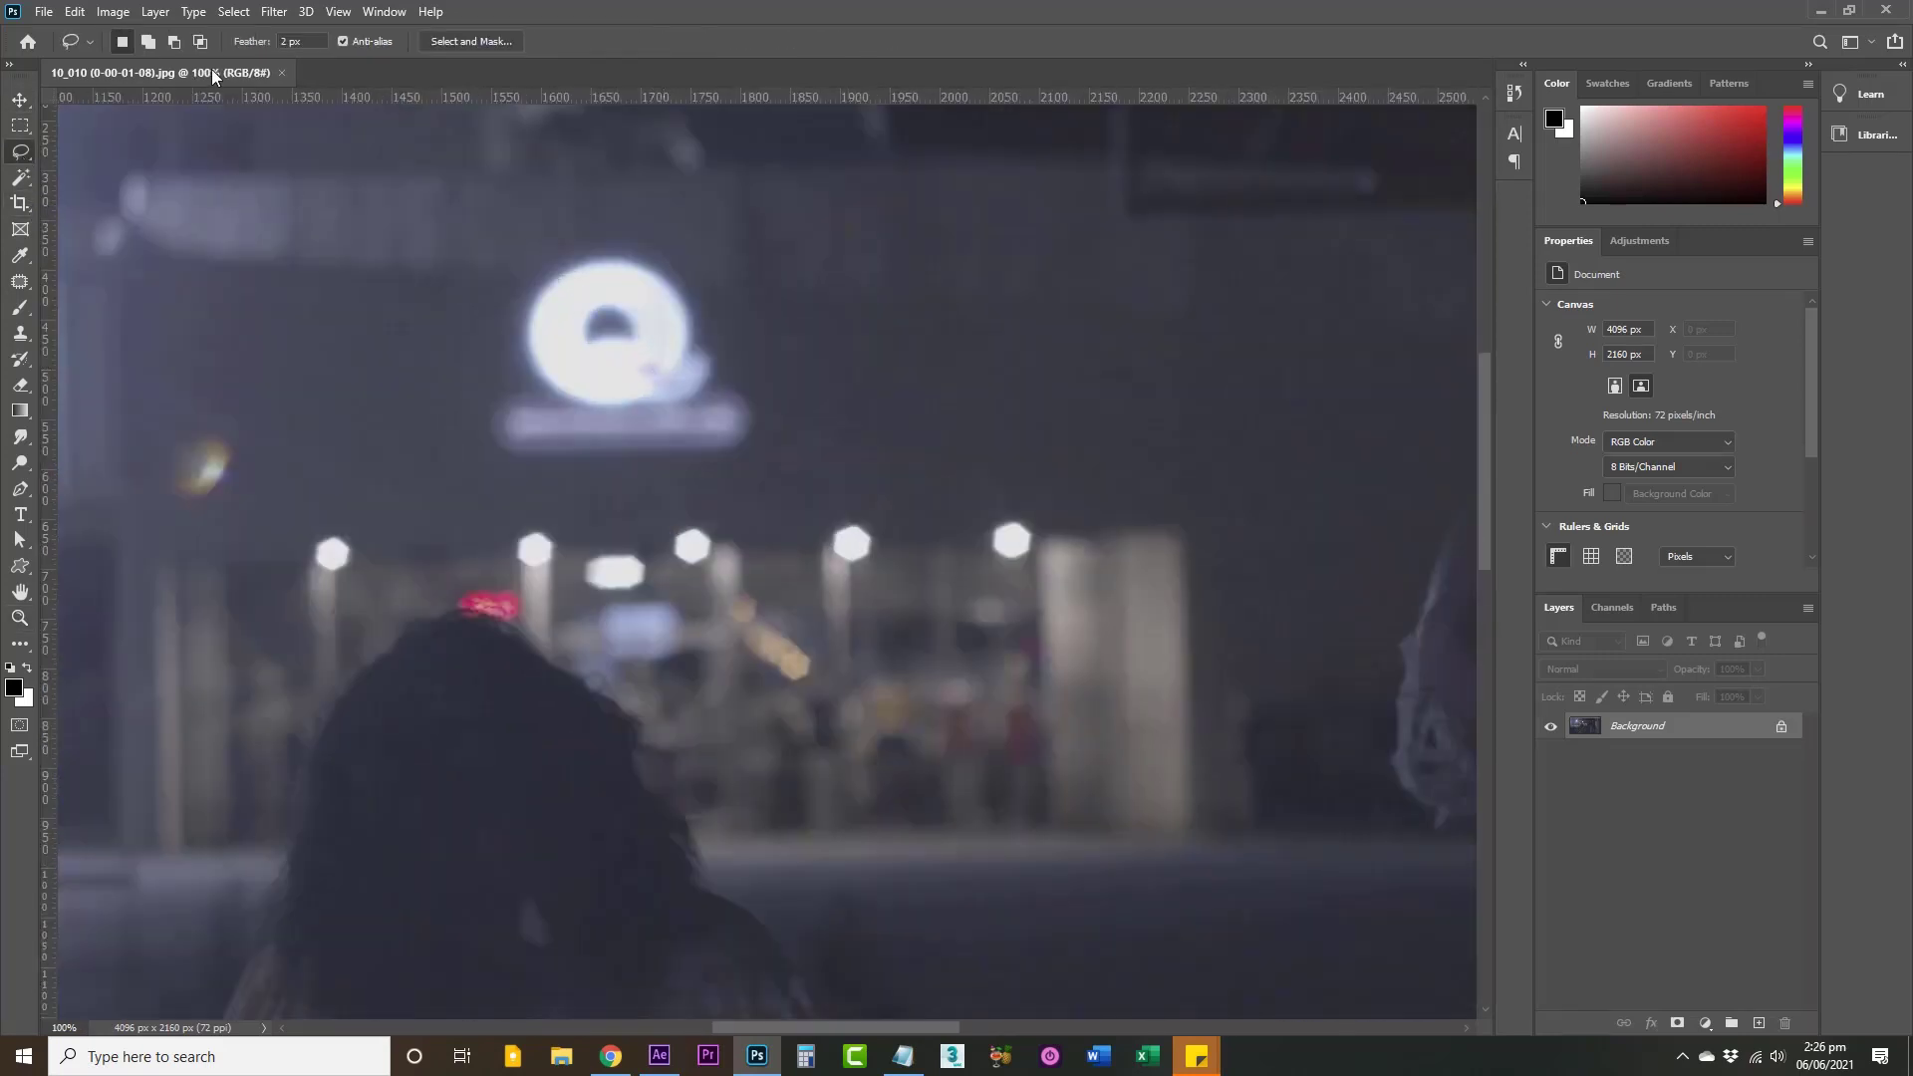
{"action": "left_click", "coordinate": [291, 41]}
{"action": "mouse_move", "coordinate": [645, 480]}
{"action": "left_mouse_down"}
{"action": "mouse_move", "coordinate": [752, 469]}
{"action": "mouse_move", "coordinate": [776, 433]}
{"action": "mouse_move", "coordinate": [689, 262]}
{"action": "left_mouse_up"}
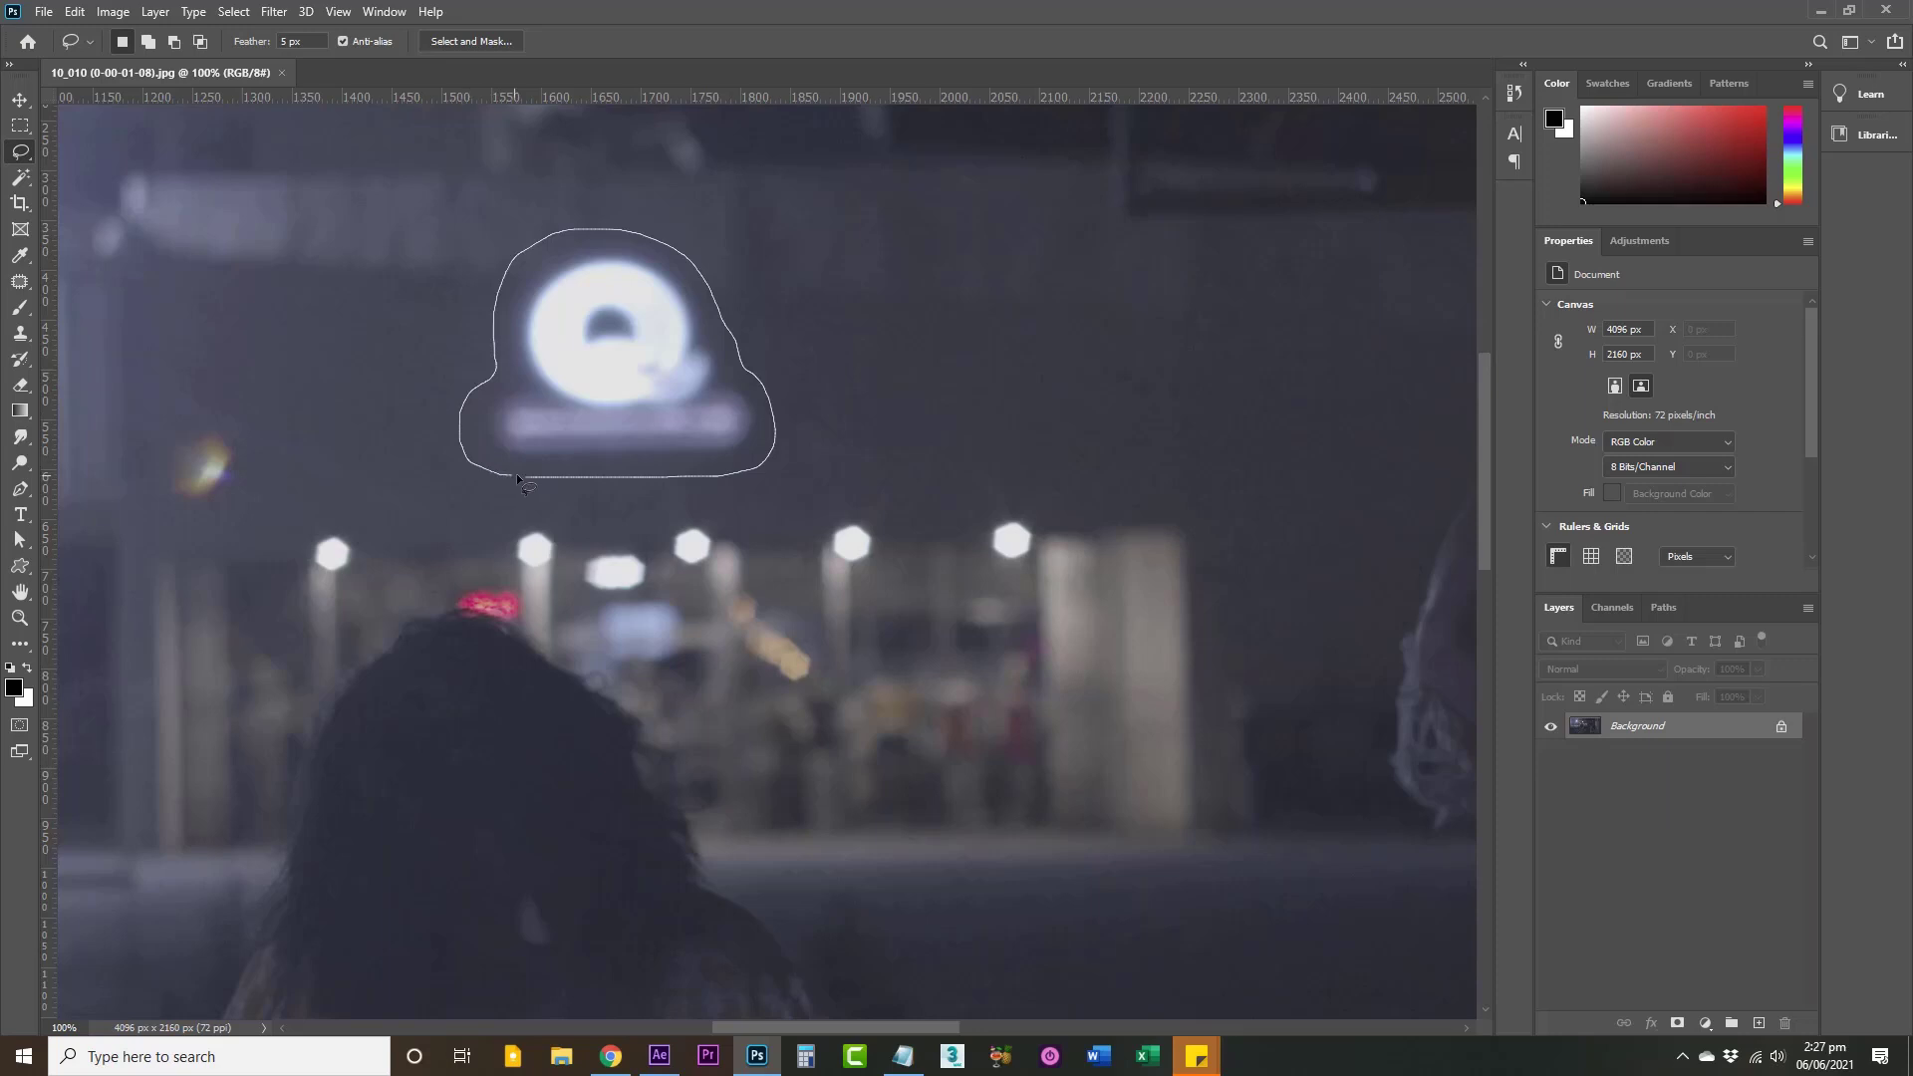
{"action": "left_click_drag", "start_coordinate": [538, 485], "coordinate": [540, 485]}
Step: Fill the lassoed area to replace the glowing sign with plain wall, and clear the selection
{"action": "left_click", "coordinate": [20, 284]}
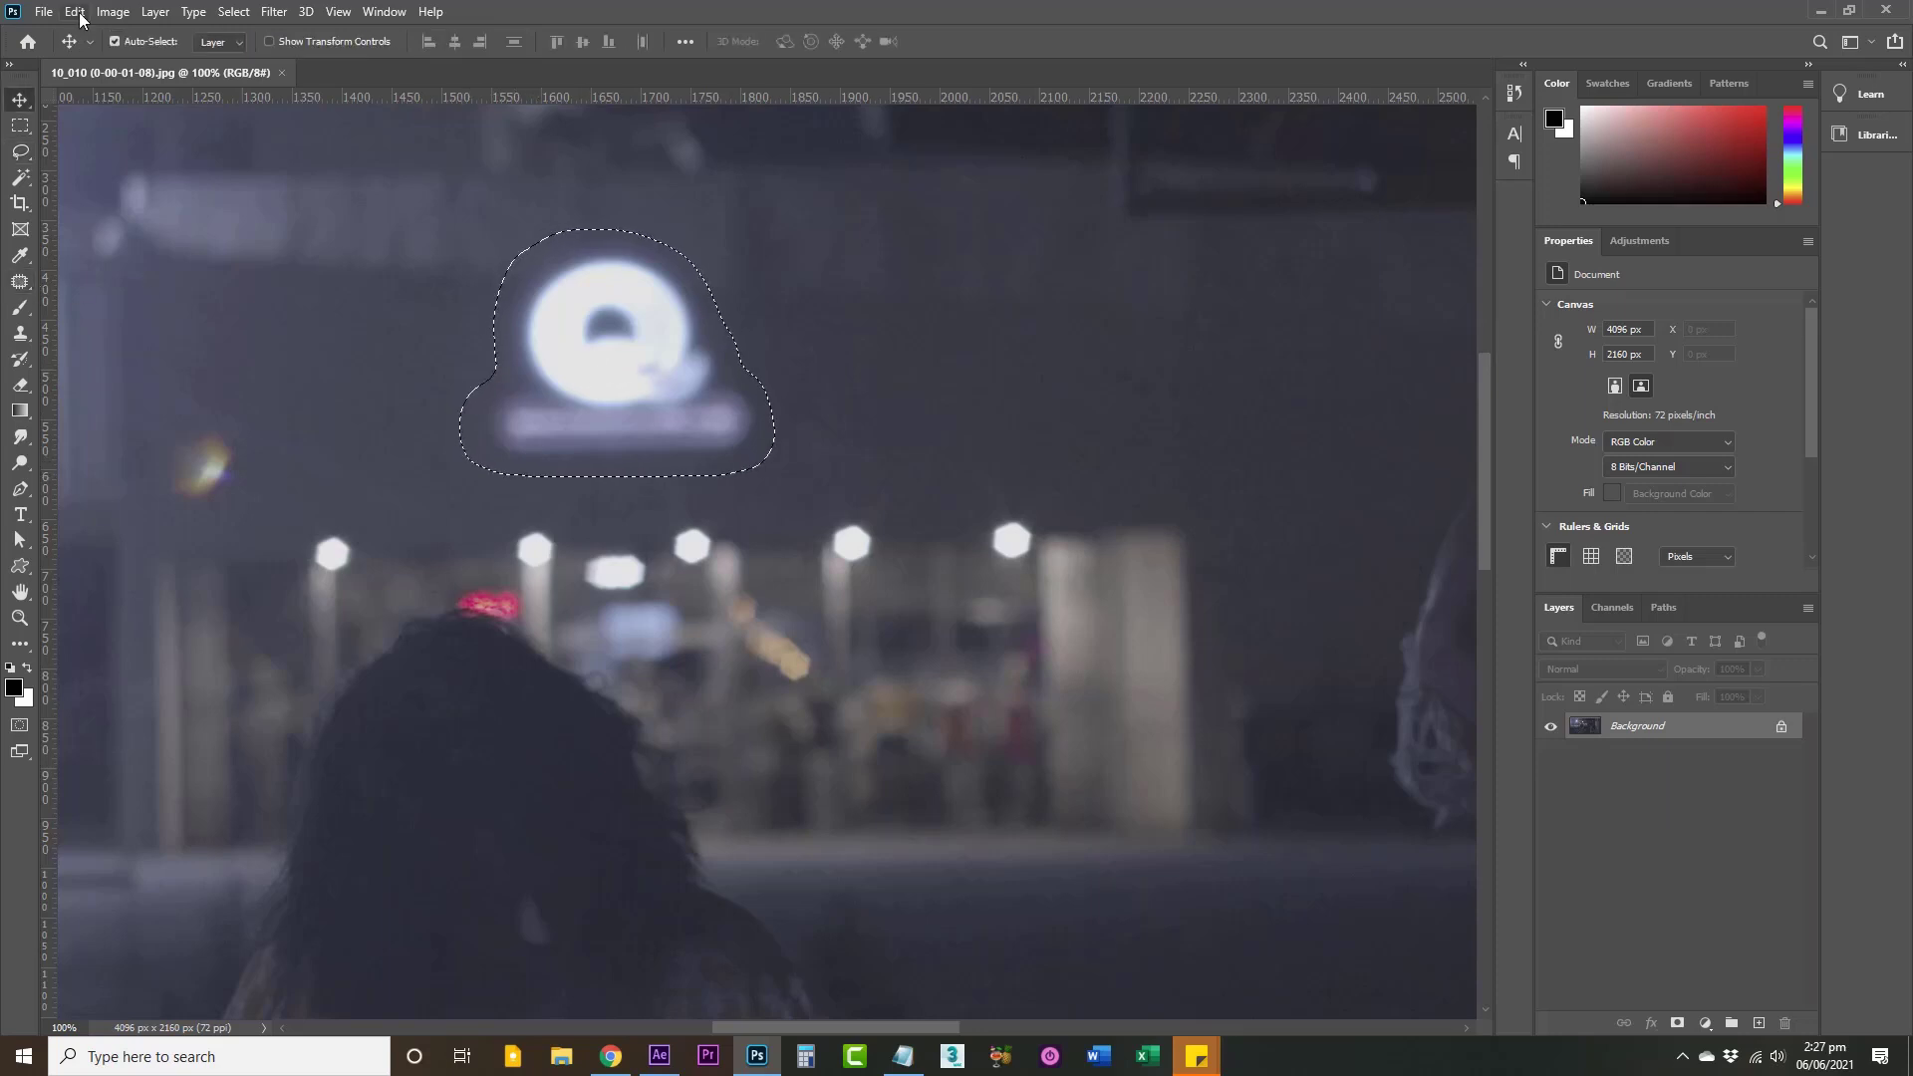
{"action": "left_click", "coordinate": [75, 11]}
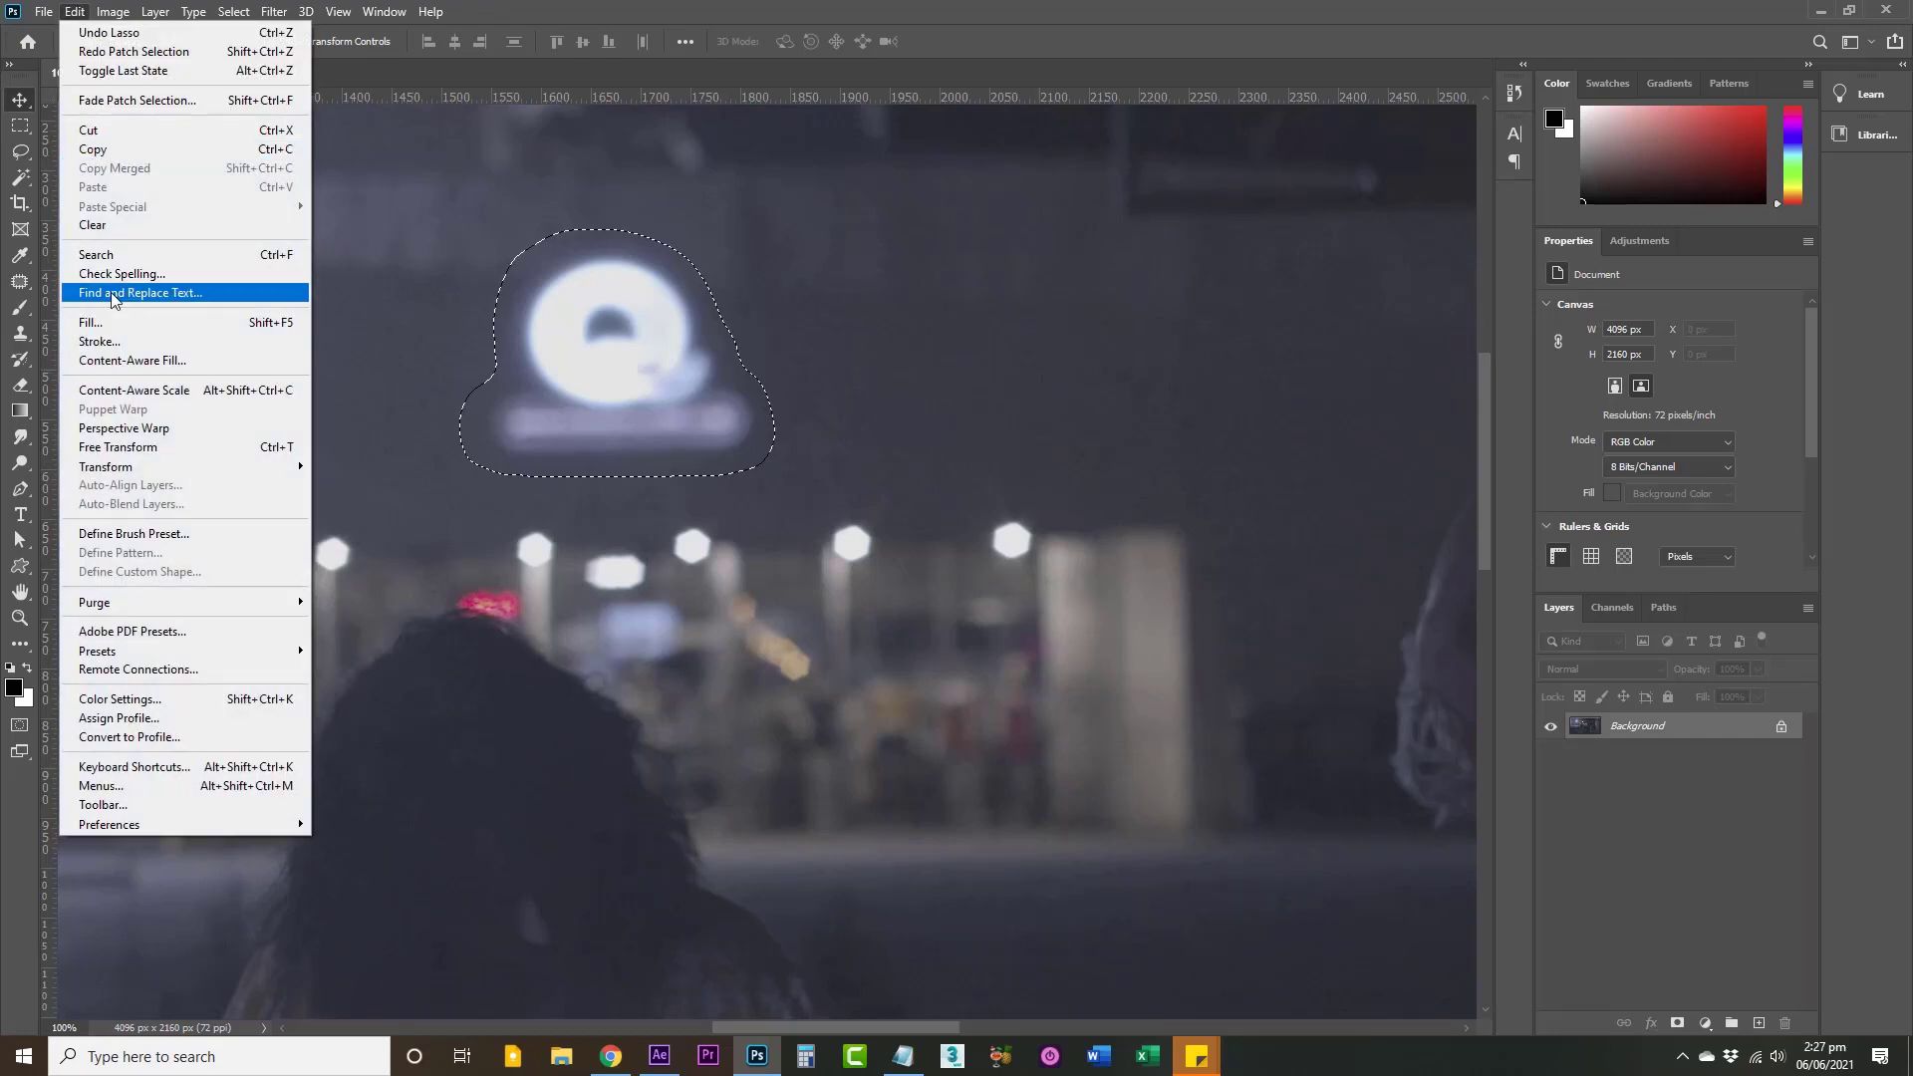
{"action": "left_click", "coordinate": [150, 322]}
{"action": "left_click", "coordinate": [1086, 321]}
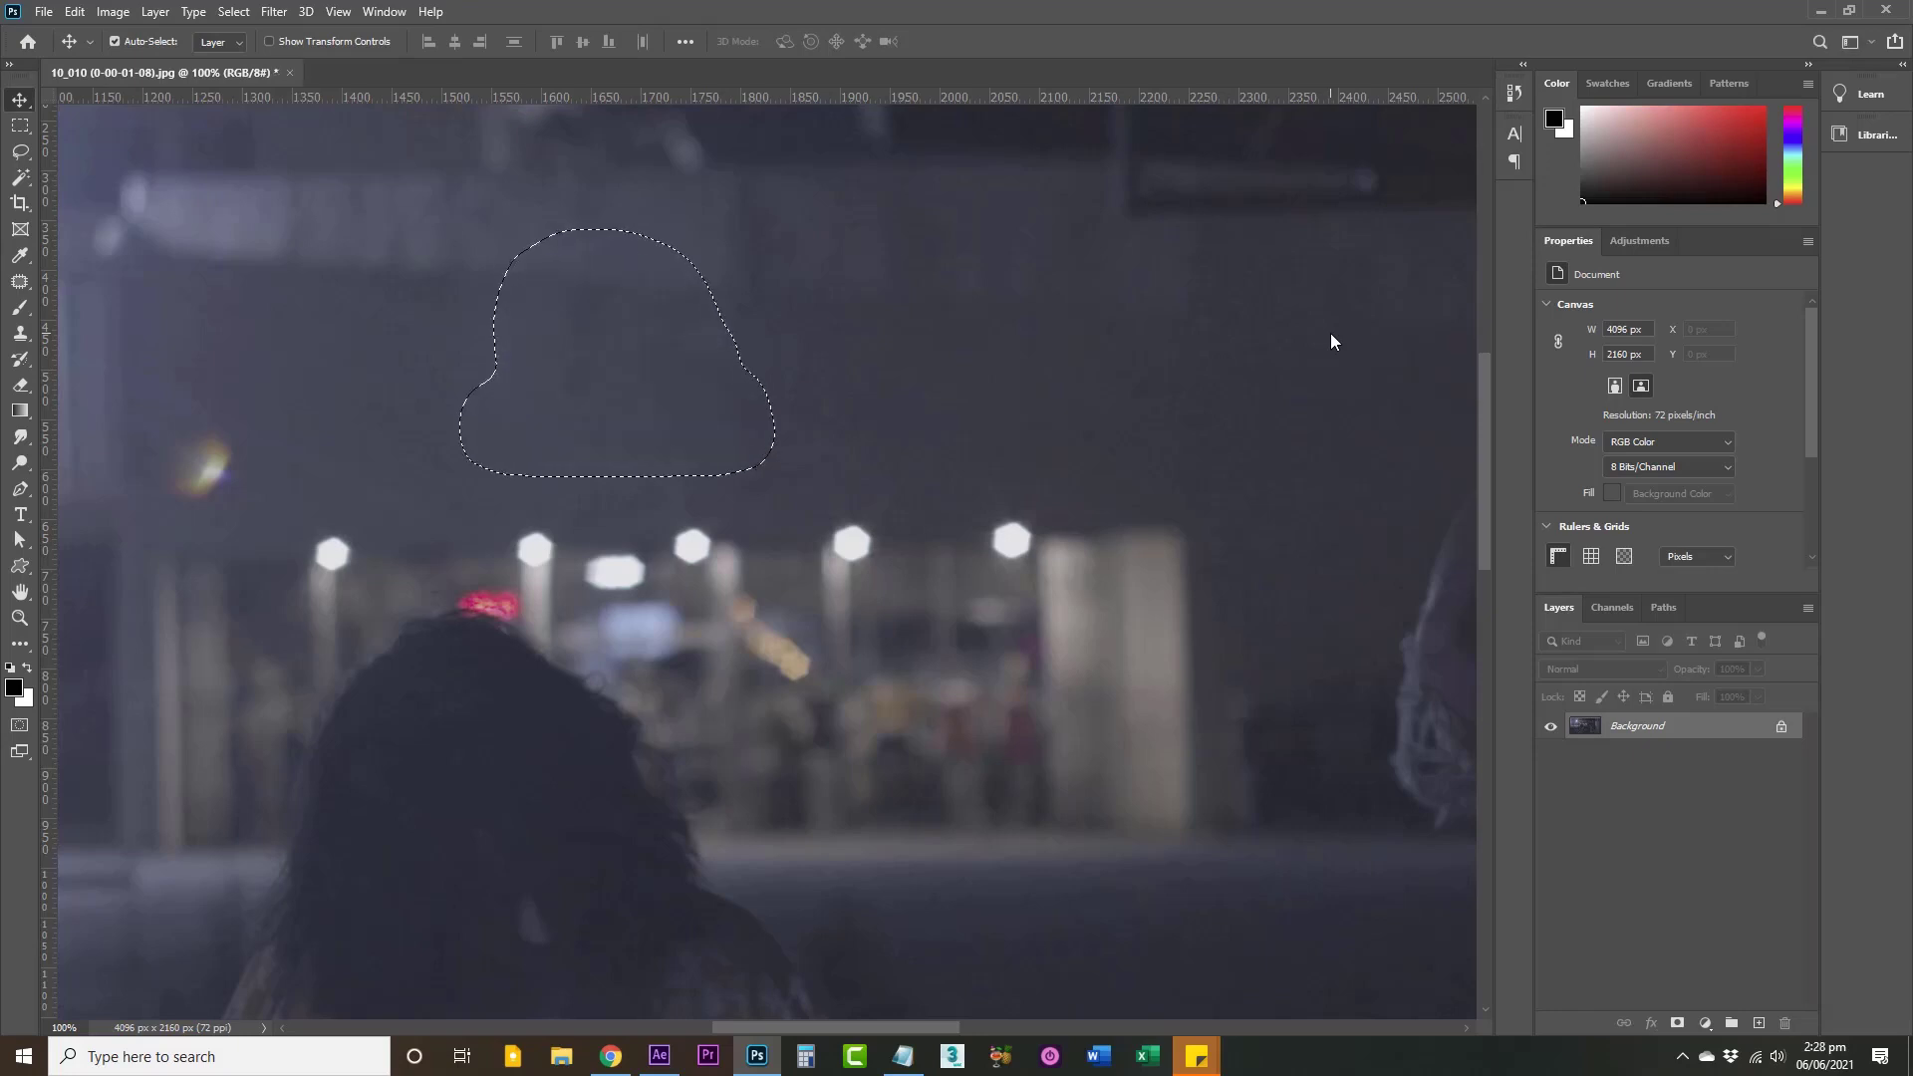
{"action": "key", "text": "ctrl+d"}
{"action": "key", "text": "z"}
{"action": "left_click", "coordinate": [612, 376], "text": "alt"}
{"action": "left_click", "coordinate": [612, 376], "text": "alt"}
{"action": "left_click", "coordinate": [734, 346]}
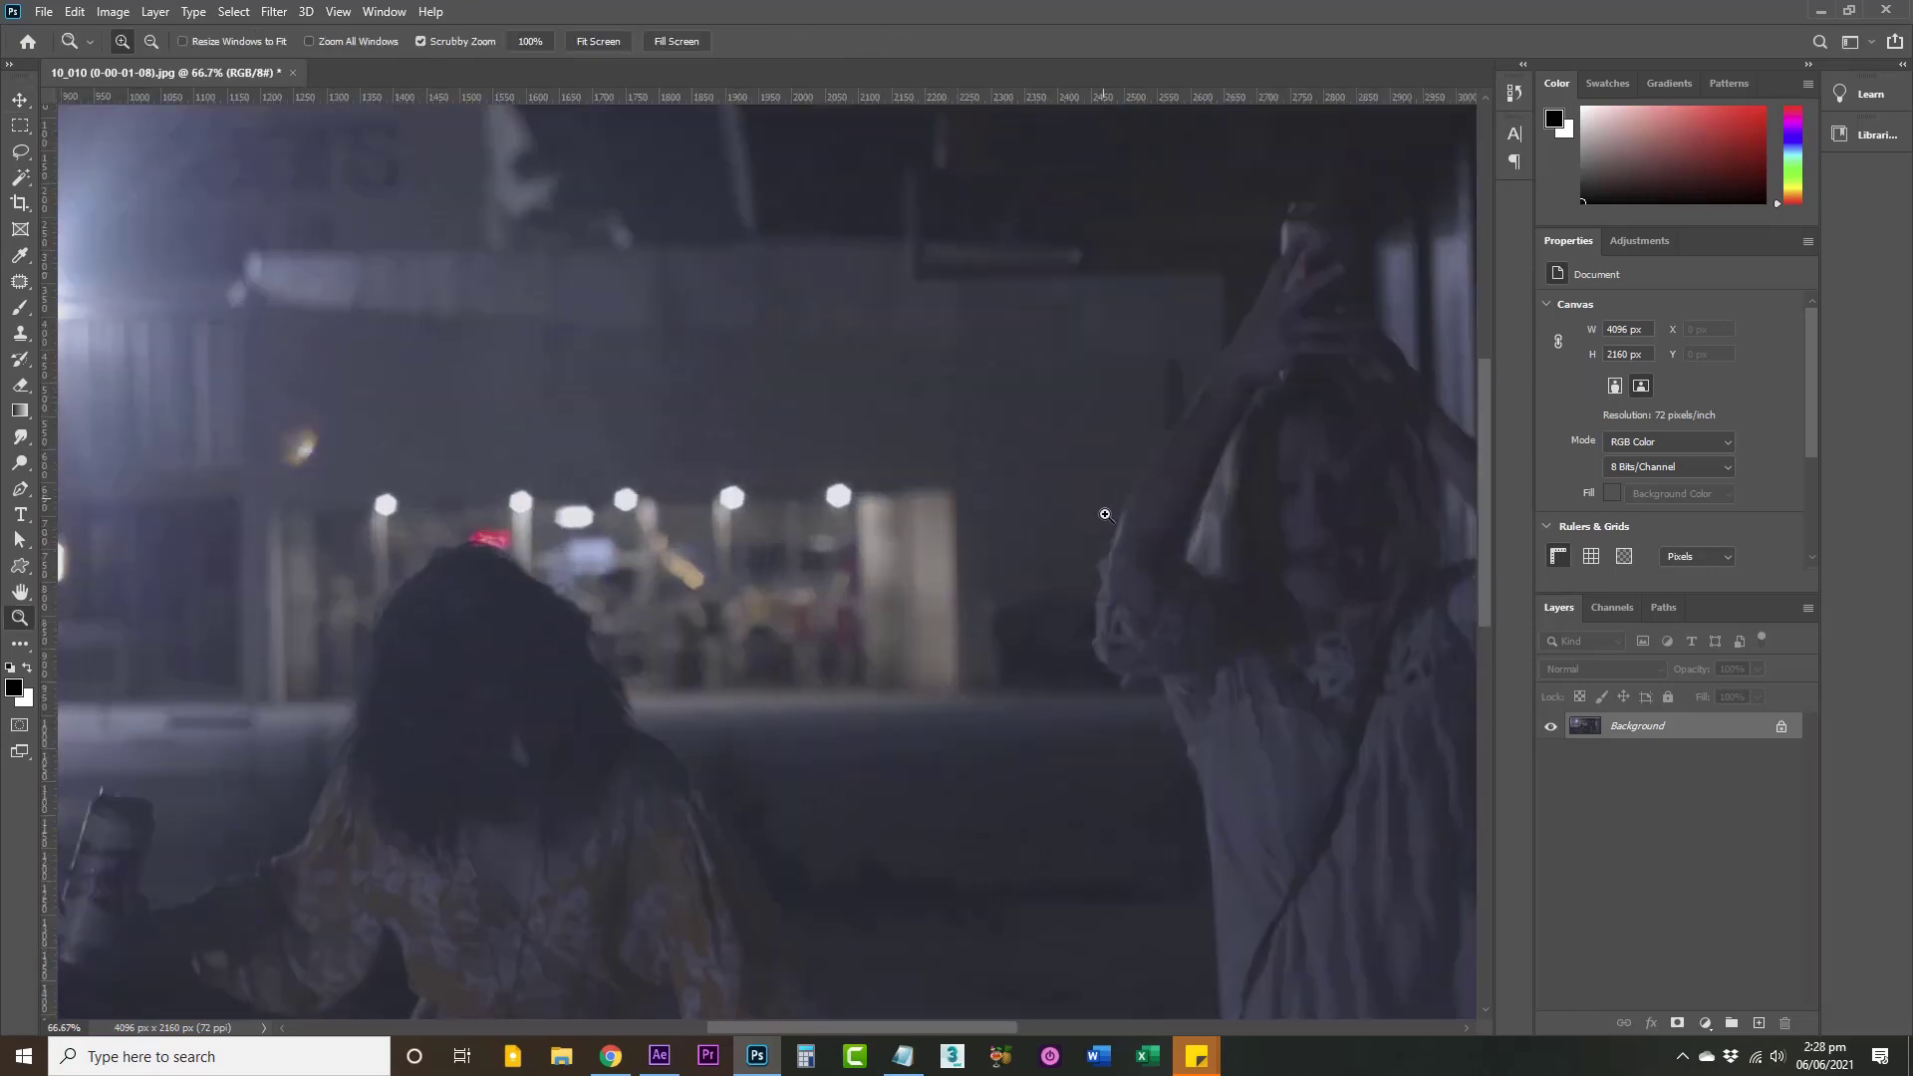
Step: Try to retouch the filled wall area with the Healing Brush at a brush size of 125 px
{"action": "left_click", "coordinate": [15, 288]}
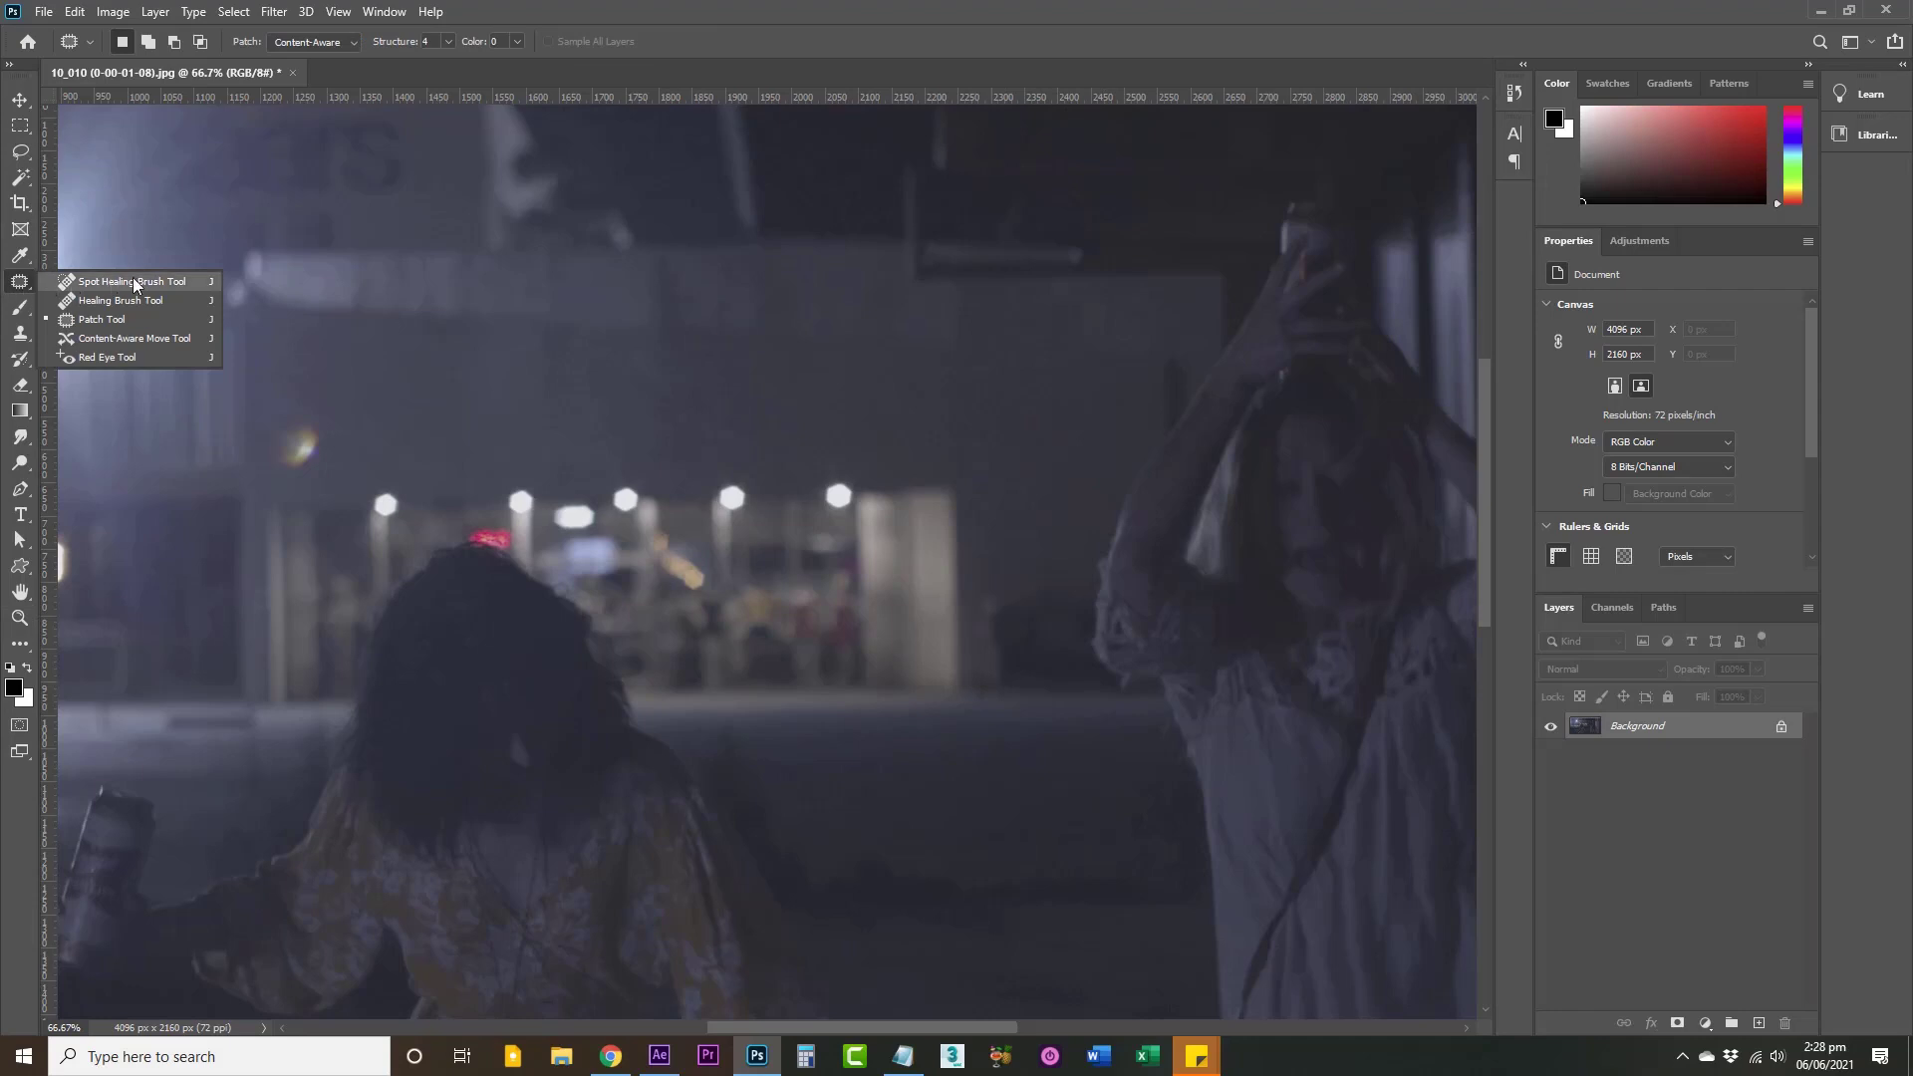
{"action": "left_click", "coordinate": [221, 310]}
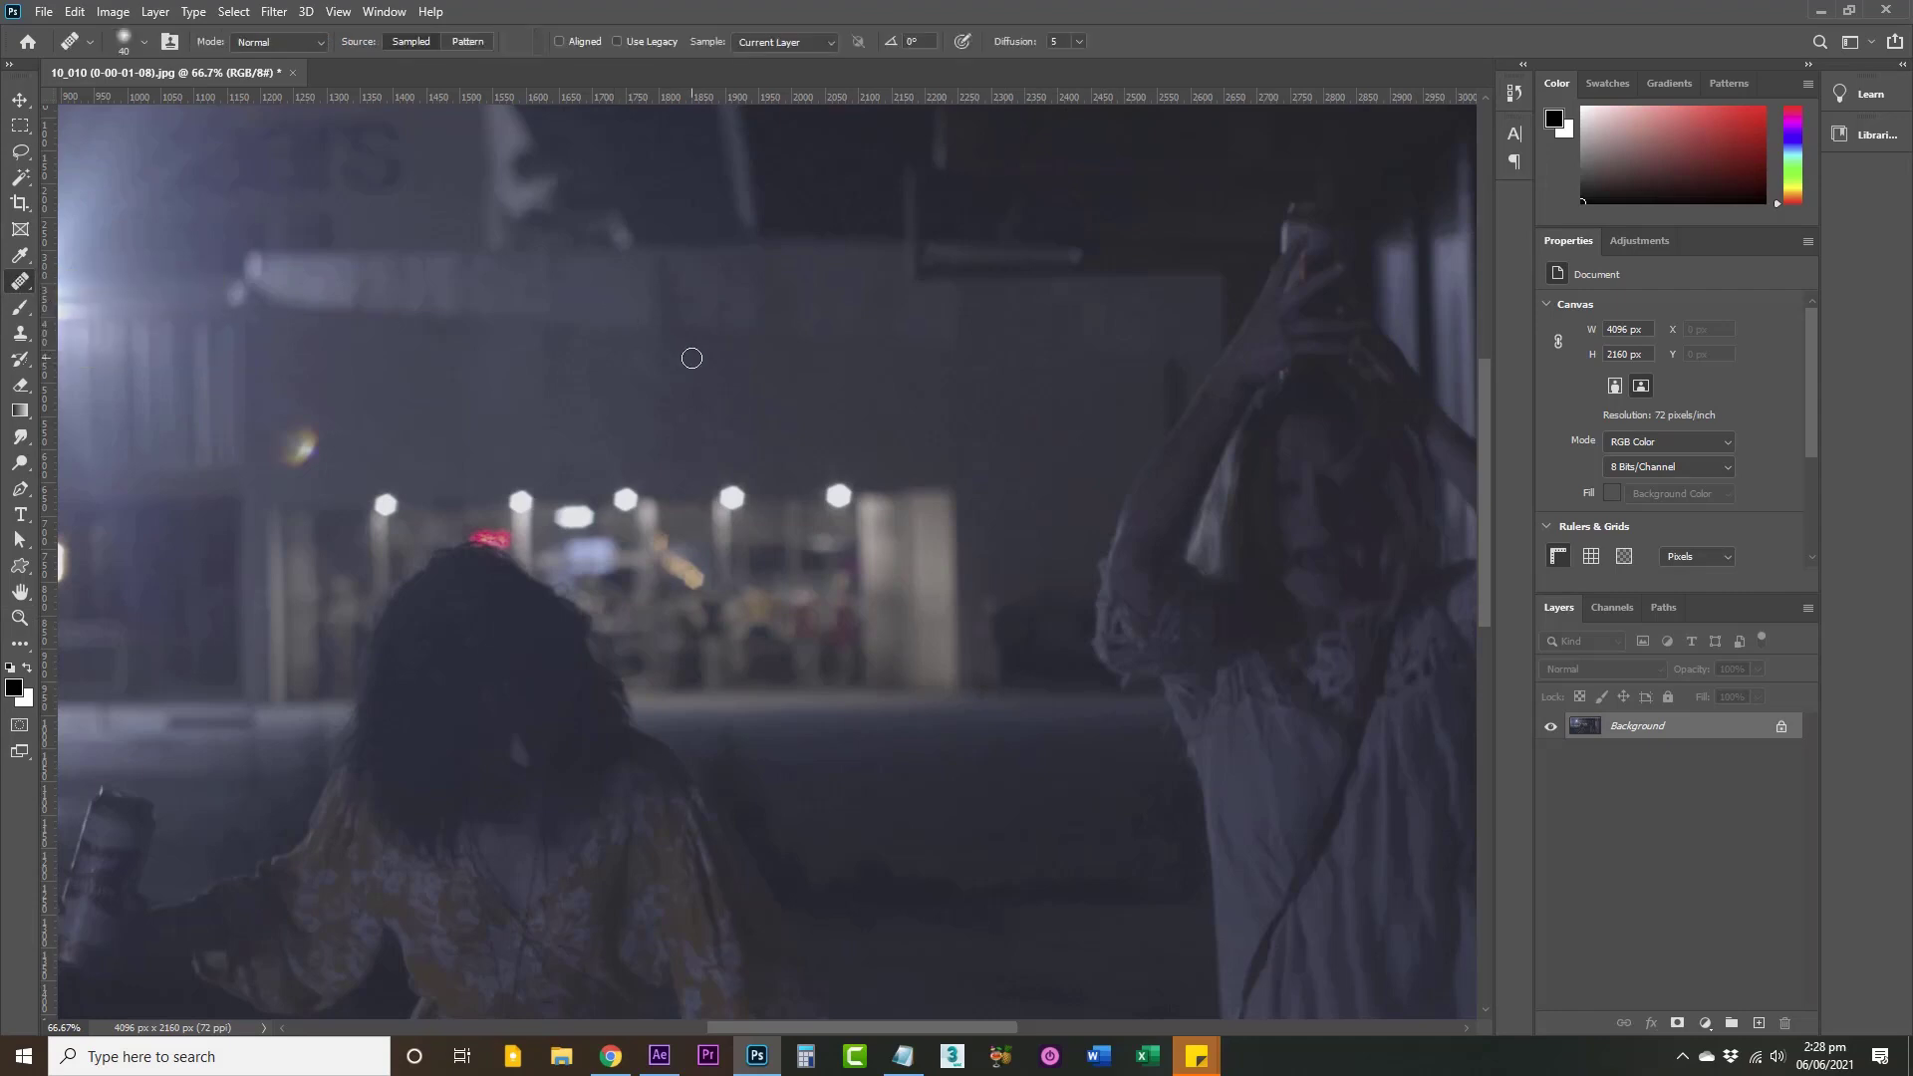
{"action": "key", "text": "bracketright"}
{"action": "key", "text": "bracketright"}
{"action": "key", "text": "bracketright"}
{"action": "key", "text": "bracketright"}
{"action": "key", "text": "bracketright"}
{"action": "key", "text": "bracketright"}
{"action": "key", "text": "bracketright"}
{"action": "left_click", "coordinate": [495, 353]}
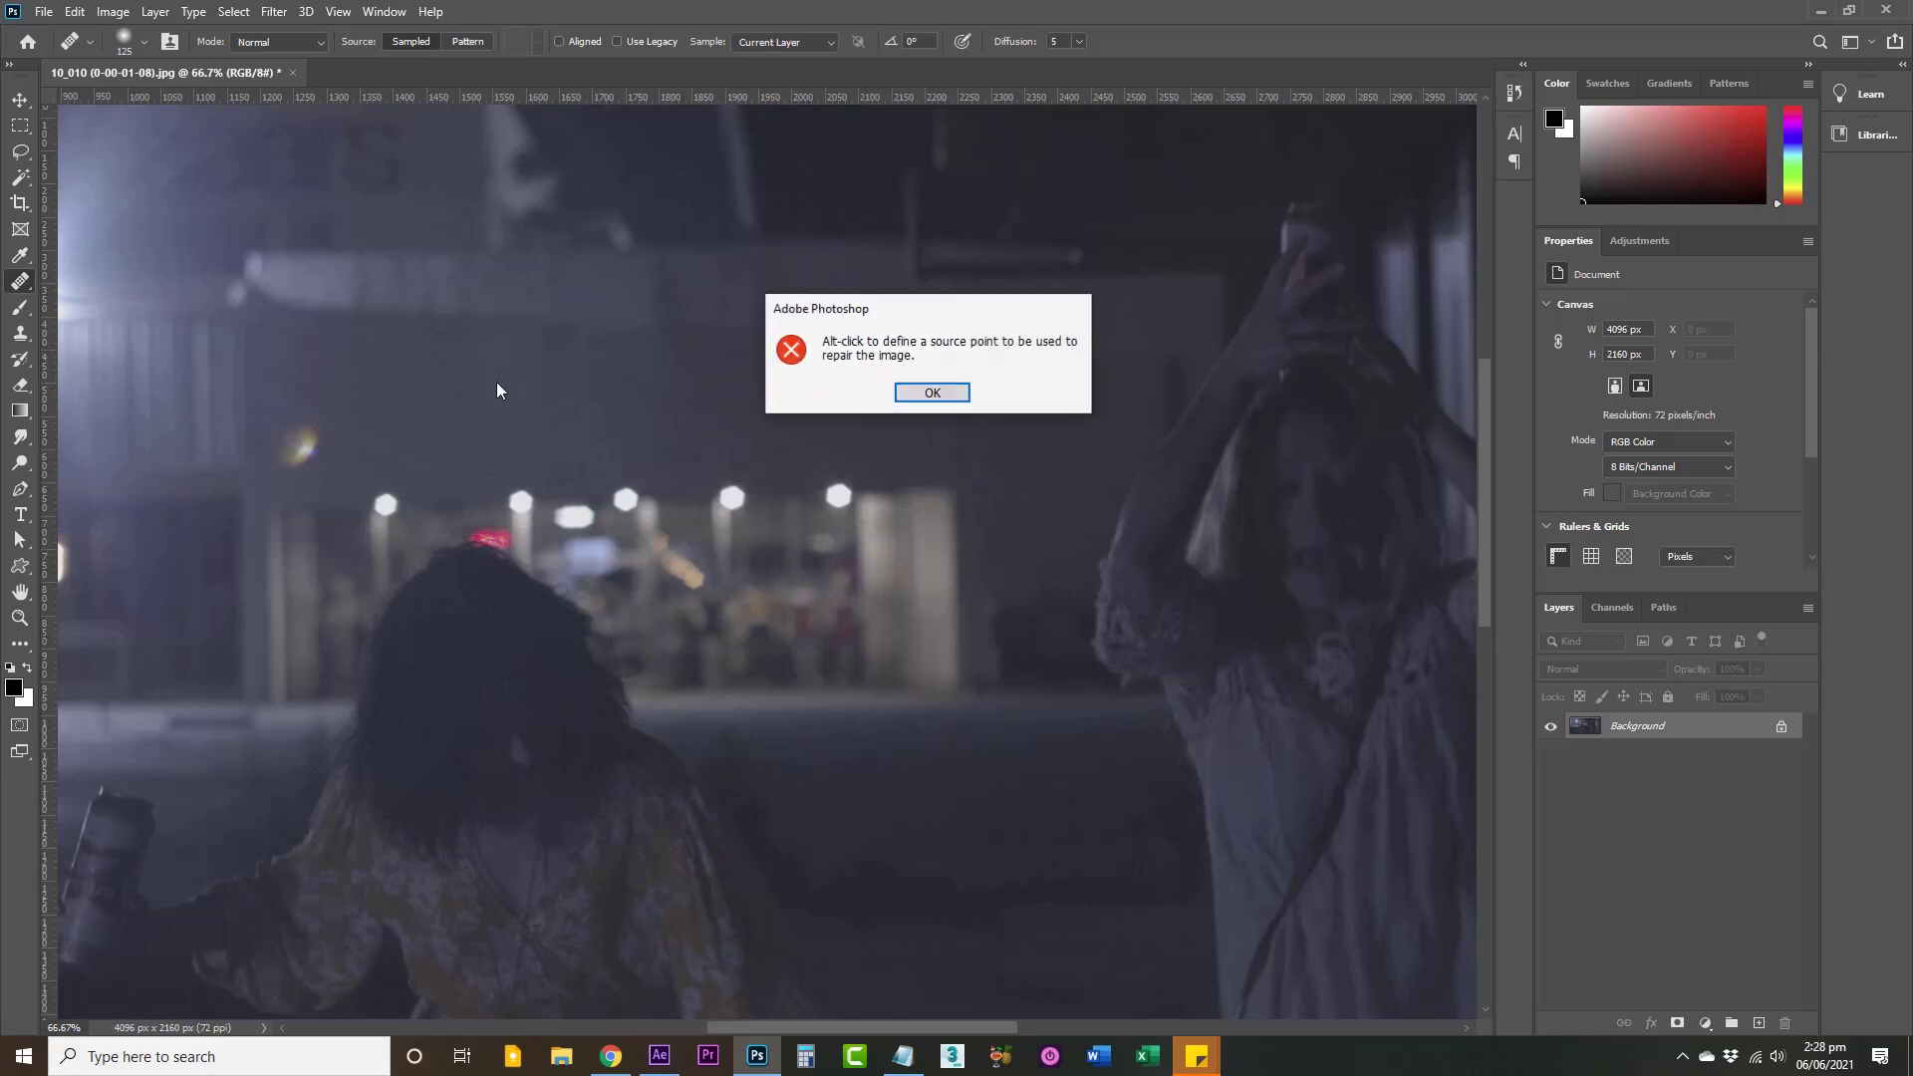
{"action": "left_click", "coordinate": [932, 393]}
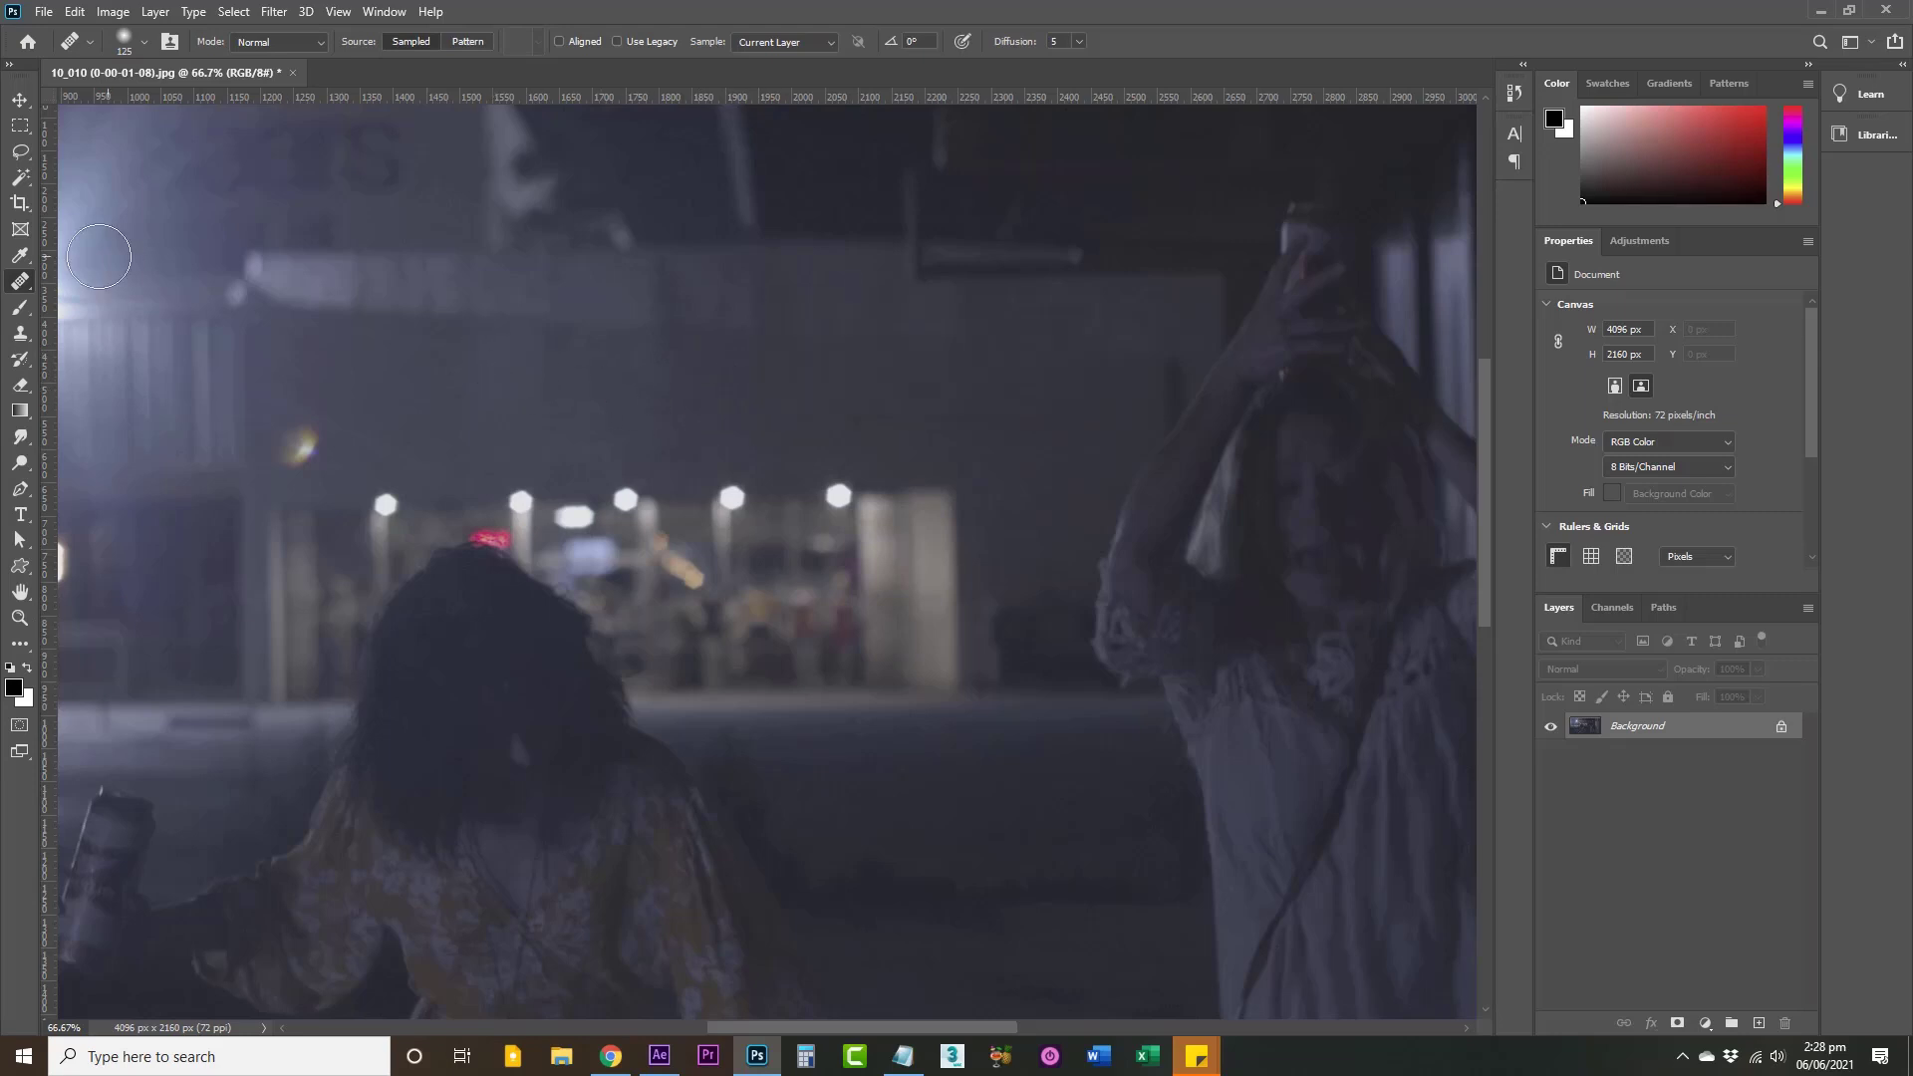
Step: Blend the wall where the sign was using the Spot Healing Brush in Proximity Match mode with an enlarged brush
{"action": "right_click", "coordinate": [27, 287]}
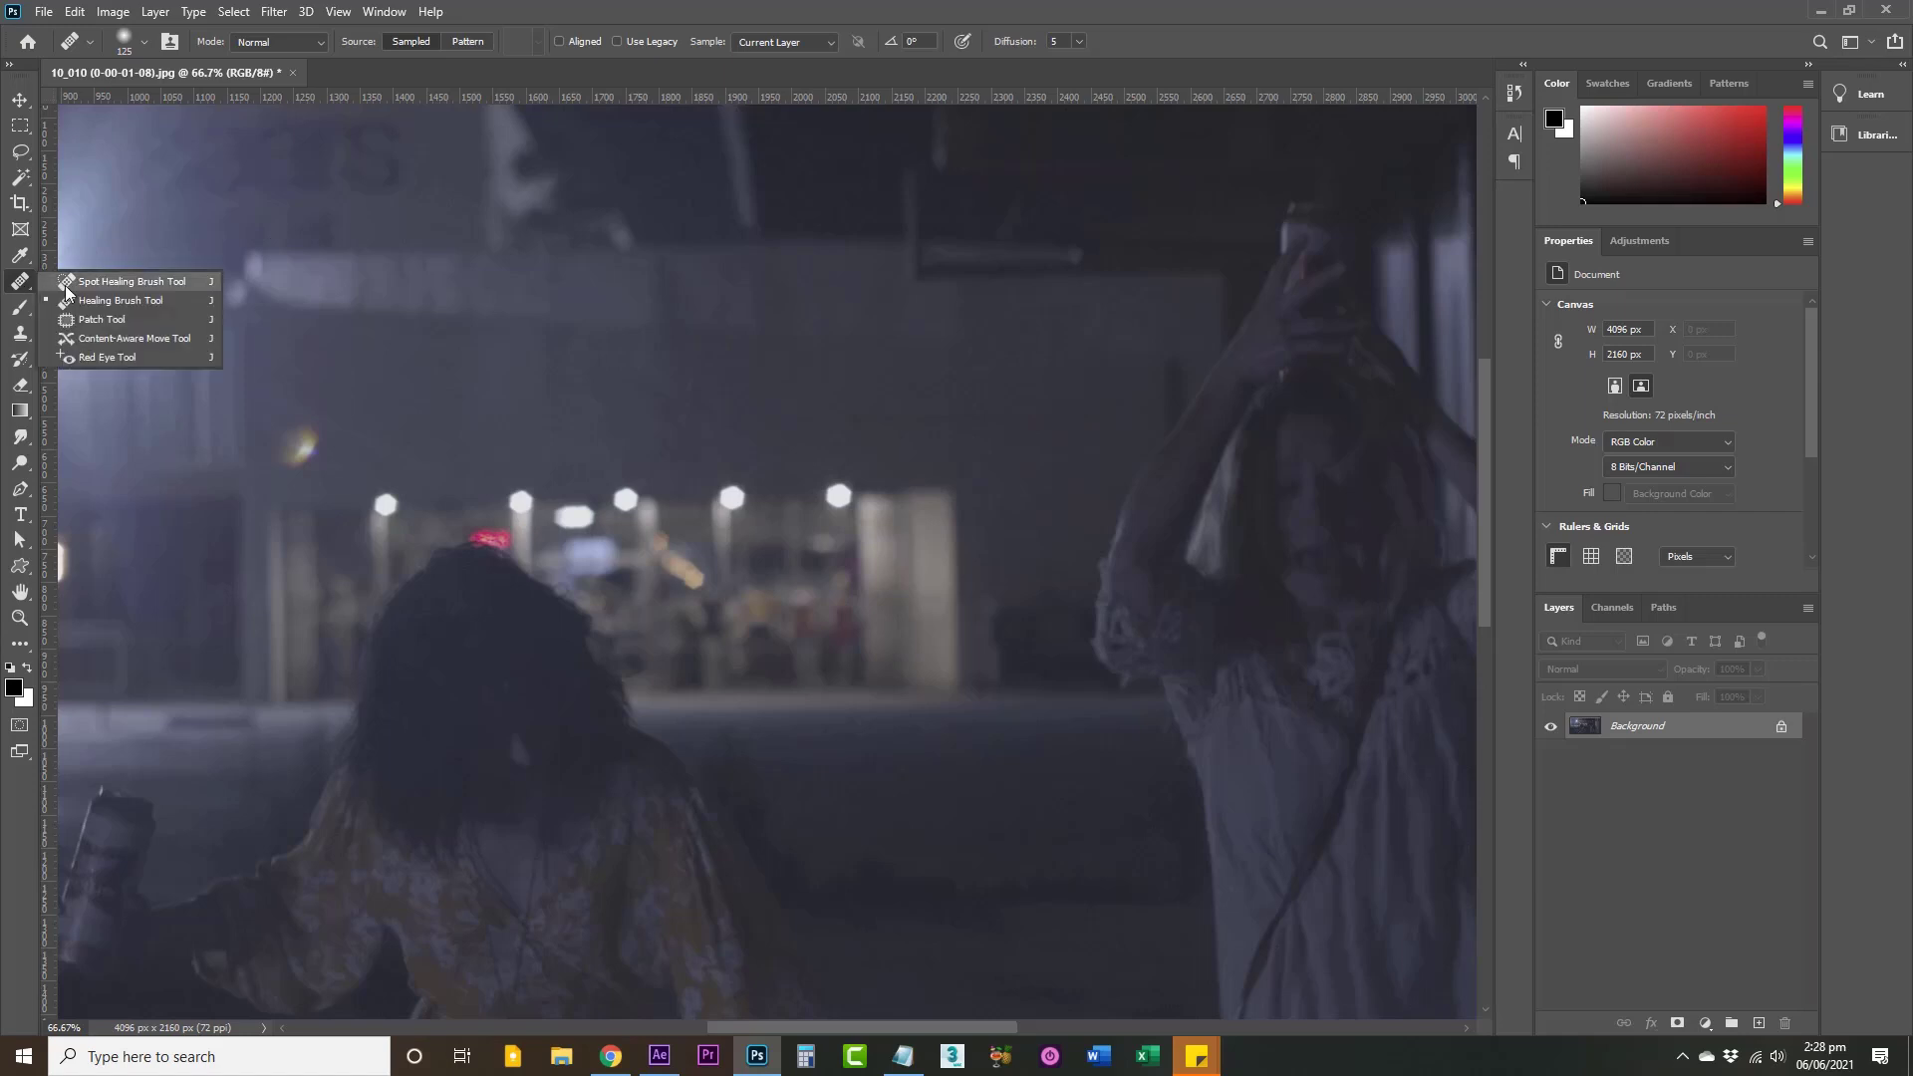
{"action": "left_click", "coordinate": [109, 284]}
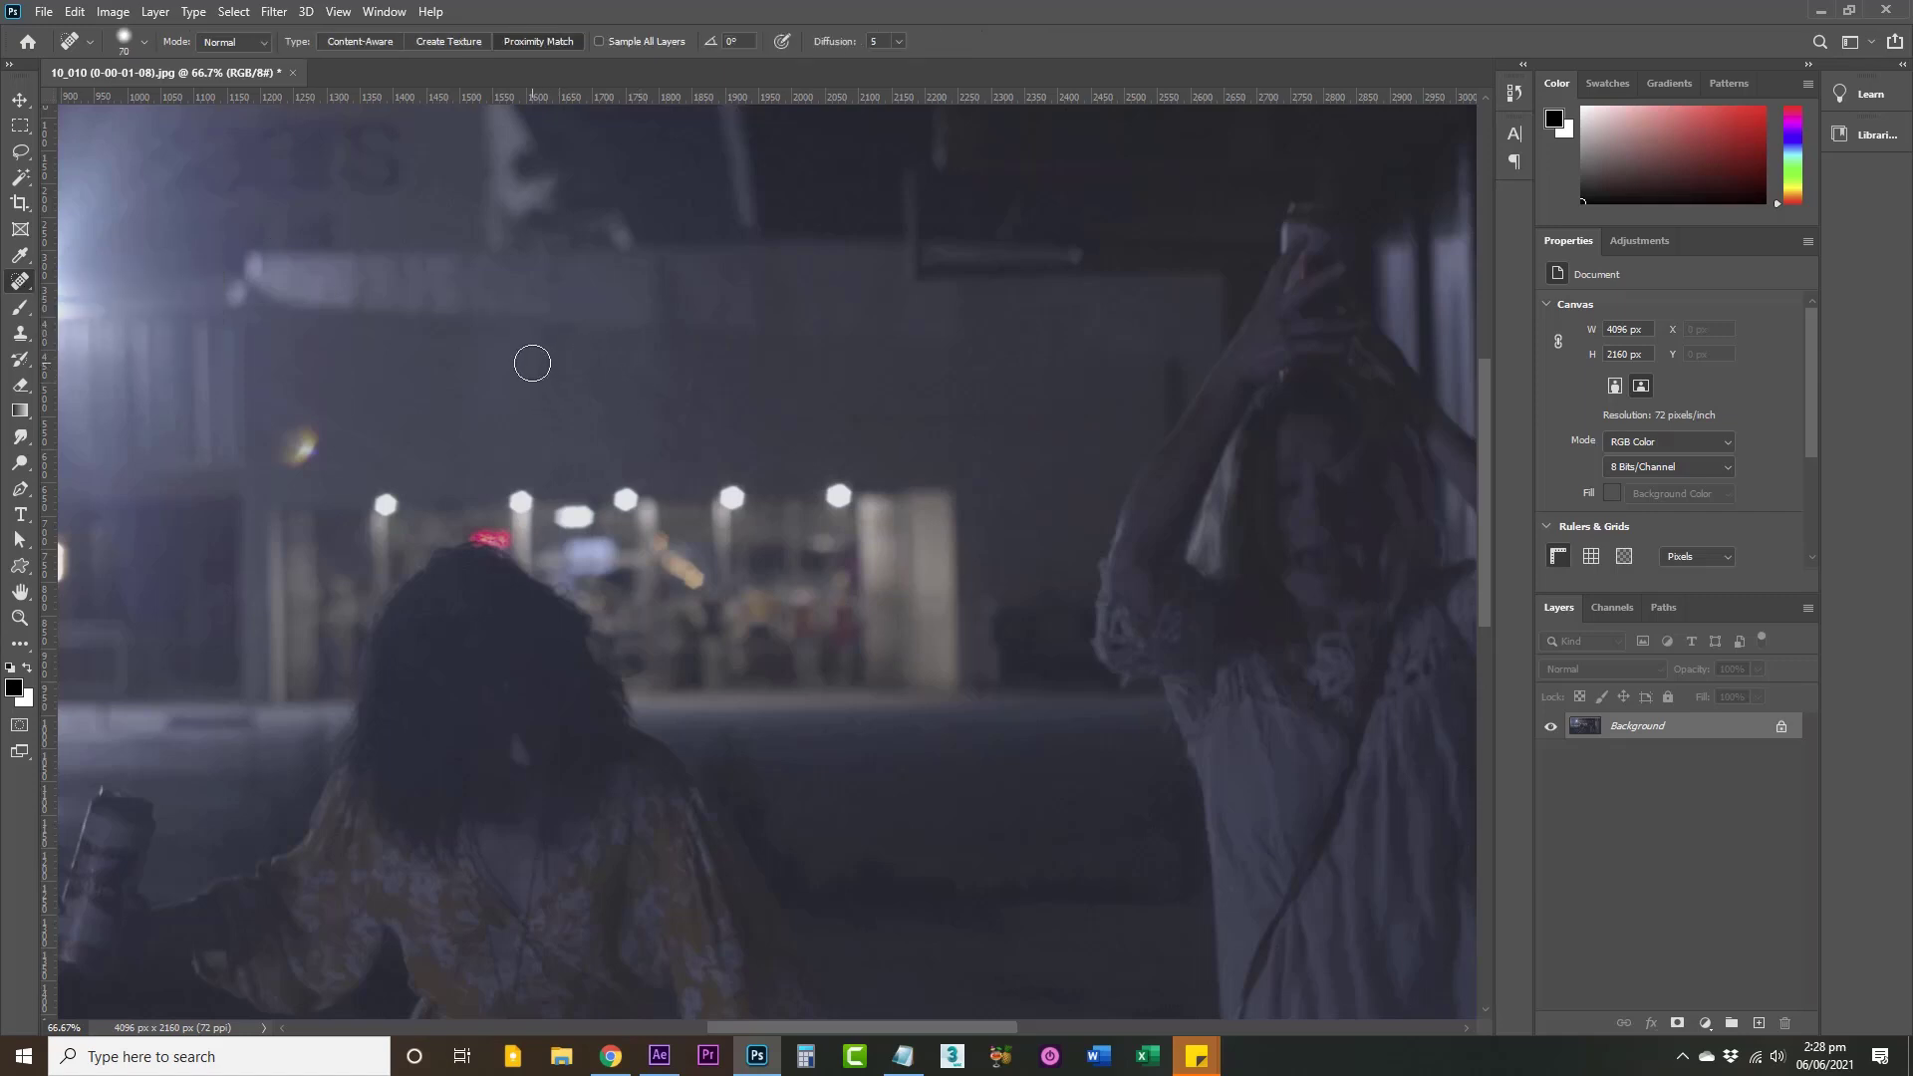
{"action": "key", "text": "bracketright"}
{"action": "key", "text": "bracketright"}
{"action": "key", "text": "bracketright"}
{"action": "left_click_drag", "start_coordinate": [654, 354], "coordinate": [653, 436]}
{"action": "left_click_drag", "start_coordinate": [706, 370], "coordinate": [470, 363]}
{"action": "left_click_drag", "start_coordinate": [449, 347], "coordinate": [728, 368]}
{"action": "left_click_drag", "start_coordinate": [431, 355], "coordinate": [721, 382]}
{"action": "left_click_drag", "start_coordinate": [440, 359], "coordinate": [677, 364]}
{"action": "key", "text": "bracketright"}
{"action": "left_click_drag", "start_coordinate": [452, 384], "coordinate": [678, 386]}
Step: Clone nearby wall texture over the uneven patches where the sign was, using an enlarged Clone Stamp brush
{"action": "left_click", "coordinate": [21, 334]}
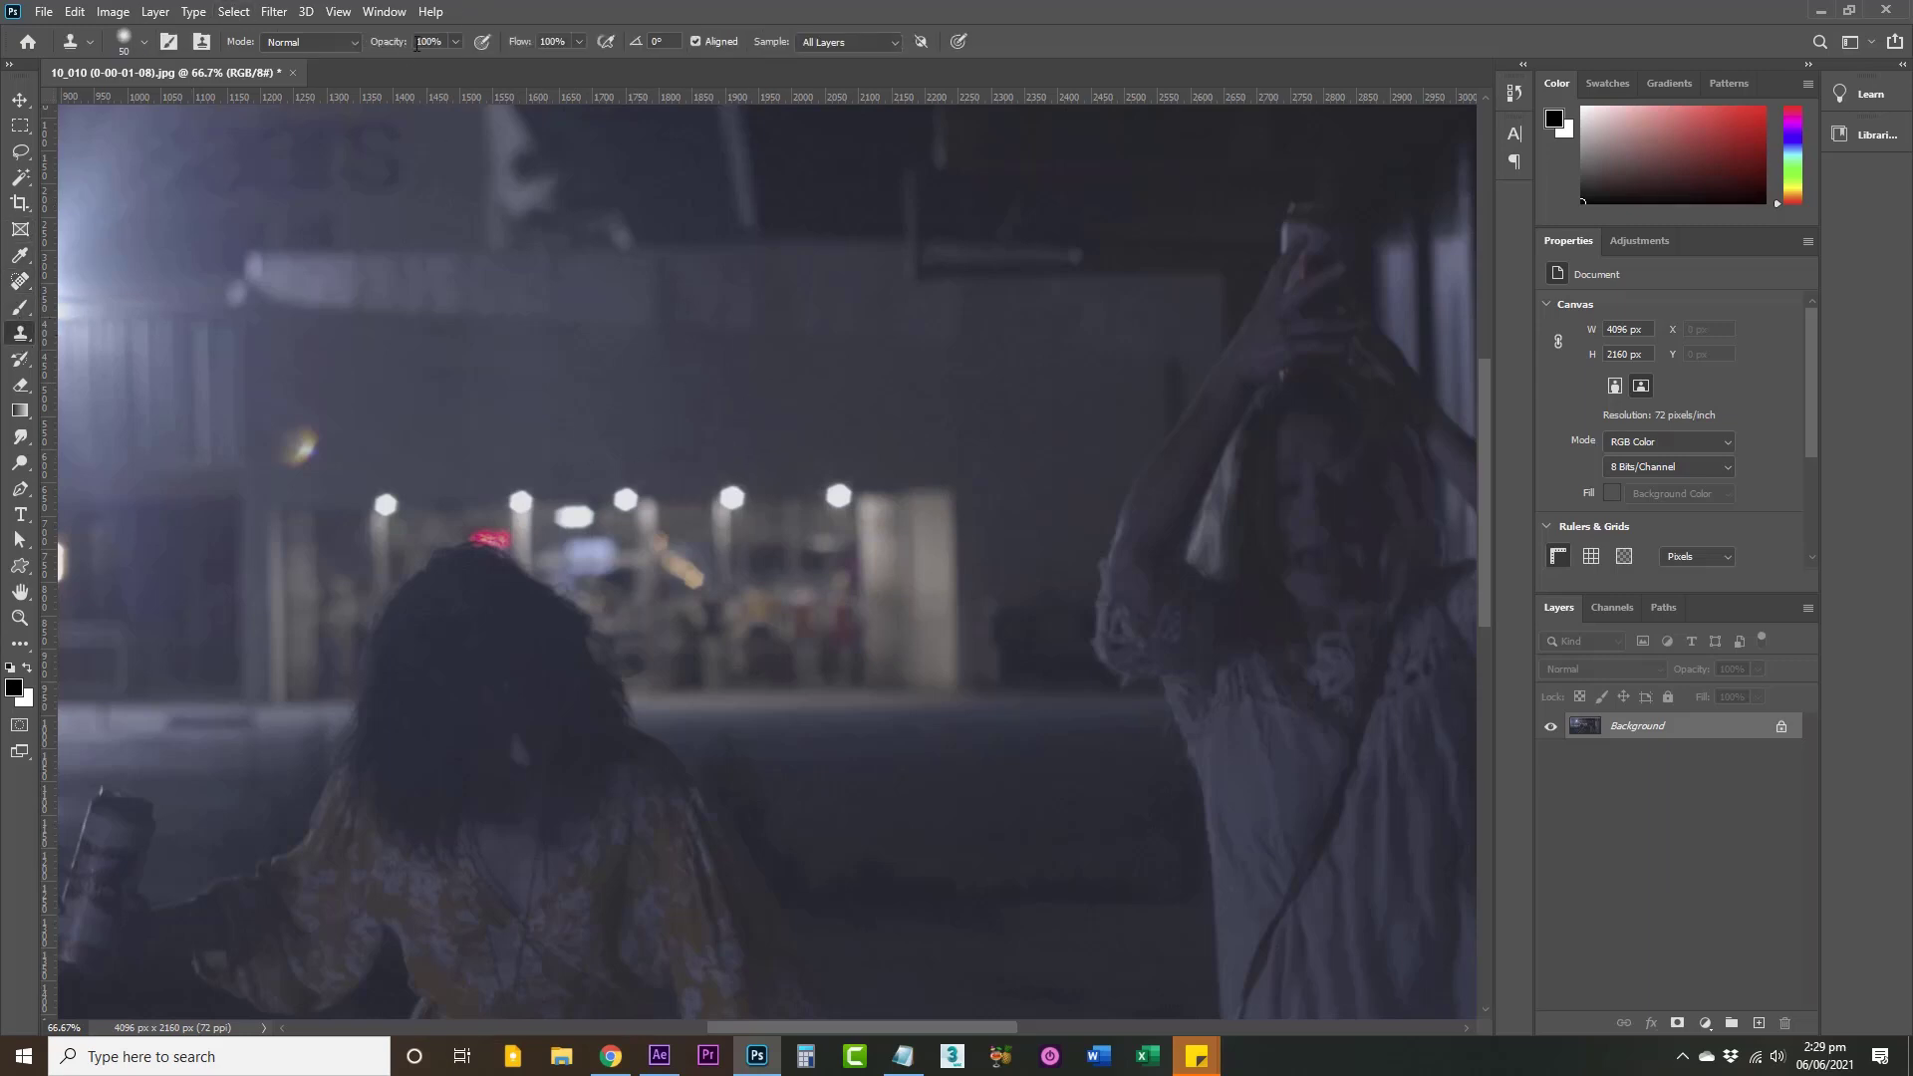
{"action": "left_click", "coordinate": [144, 42]}
{"action": "left_click", "coordinate": [584, 8]}
{"action": "left_click", "coordinate": [443, 42]}
{"action": "key", "text": "bracketright"}
{"action": "key", "text": "bracketright"}
{"action": "key", "text": "bracketright"}
{"action": "left_click", "coordinate": [724, 370], "text": "alt"}
{"action": "left_click_drag", "start_coordinate": [637, 362], "coordinate": [633, 469]}
{"action": "key", "text": "Return"}
{"action": "left_click", "coordinate": [671, 361], "text": "alt"}
{"action": "left_click_drag", "start_coordinate": [579, 371], "coordinate": [581, 454]}
Step: Save the retouched still as a progressive JPEG at maximum quality 12
{"action": "left_click", "coordinate": [20, 100]}
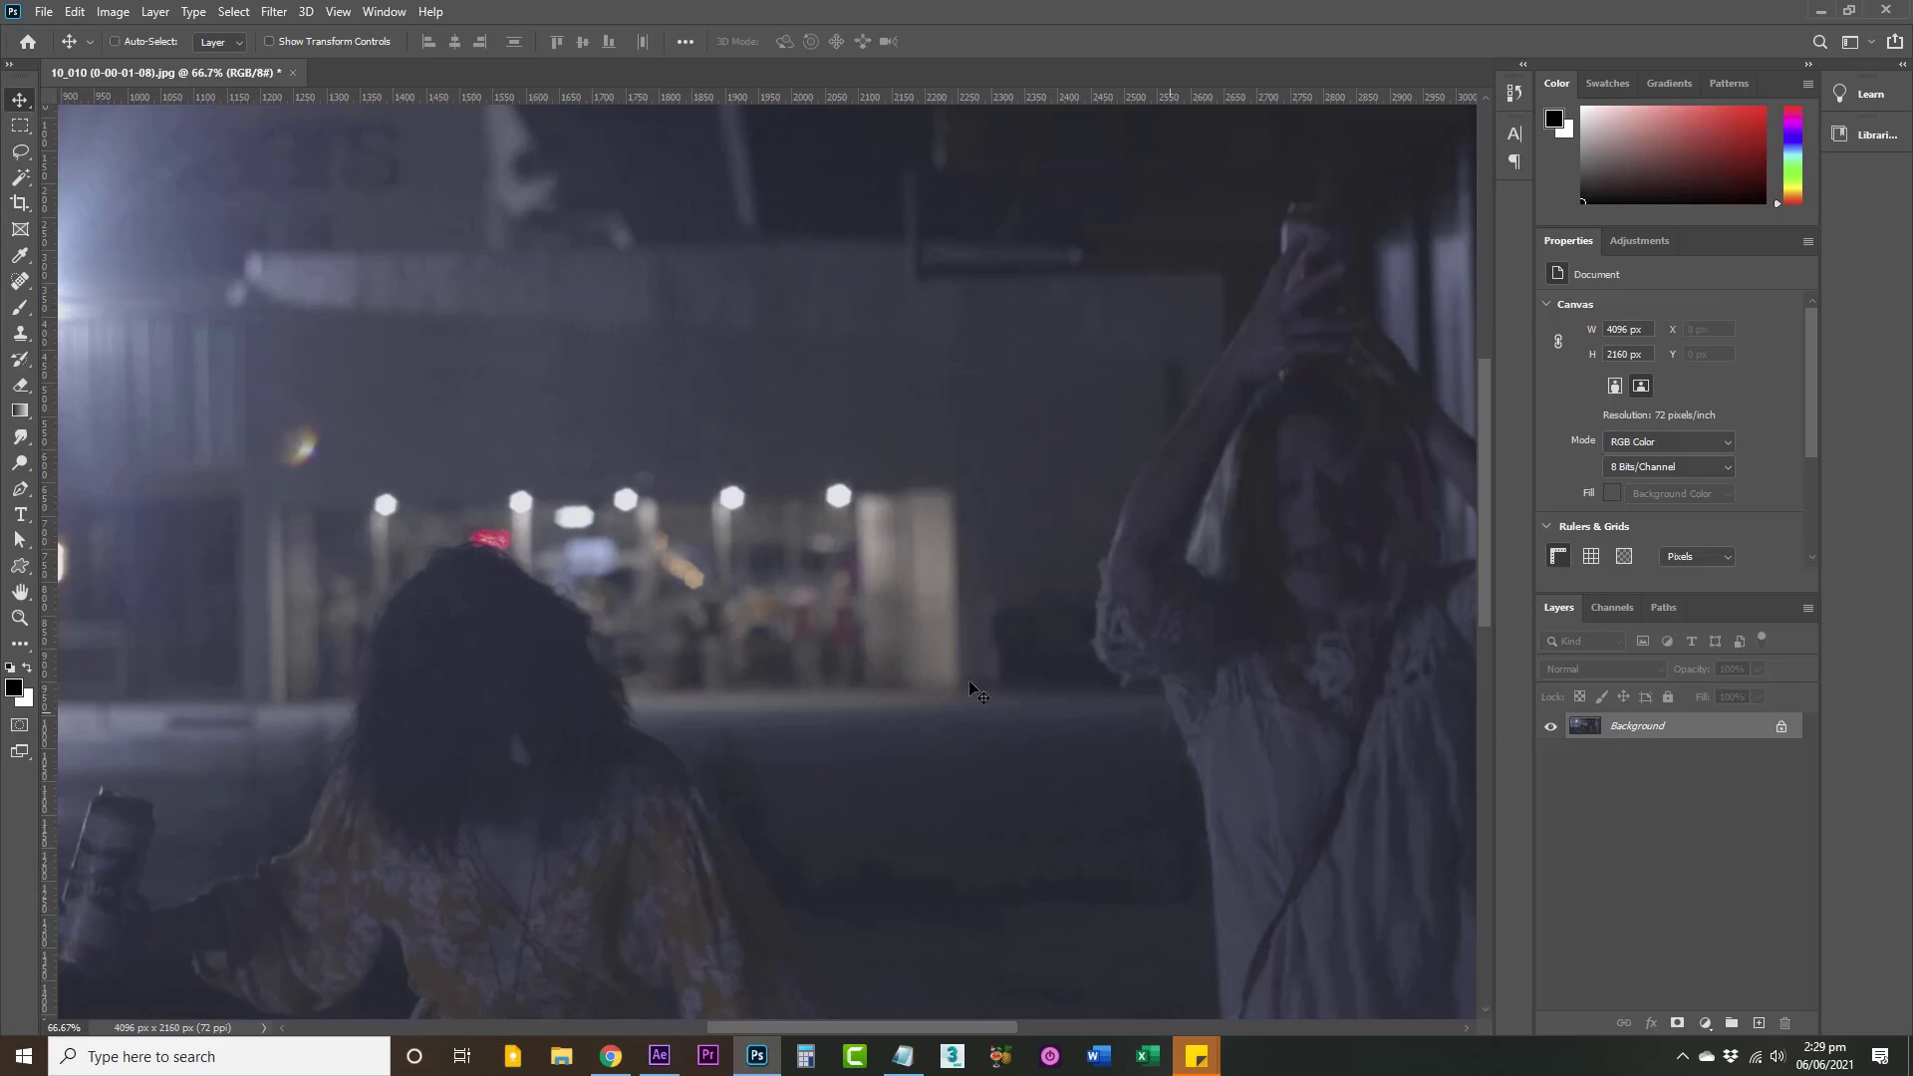
{"action": "key", "text": "ctrl+s"}
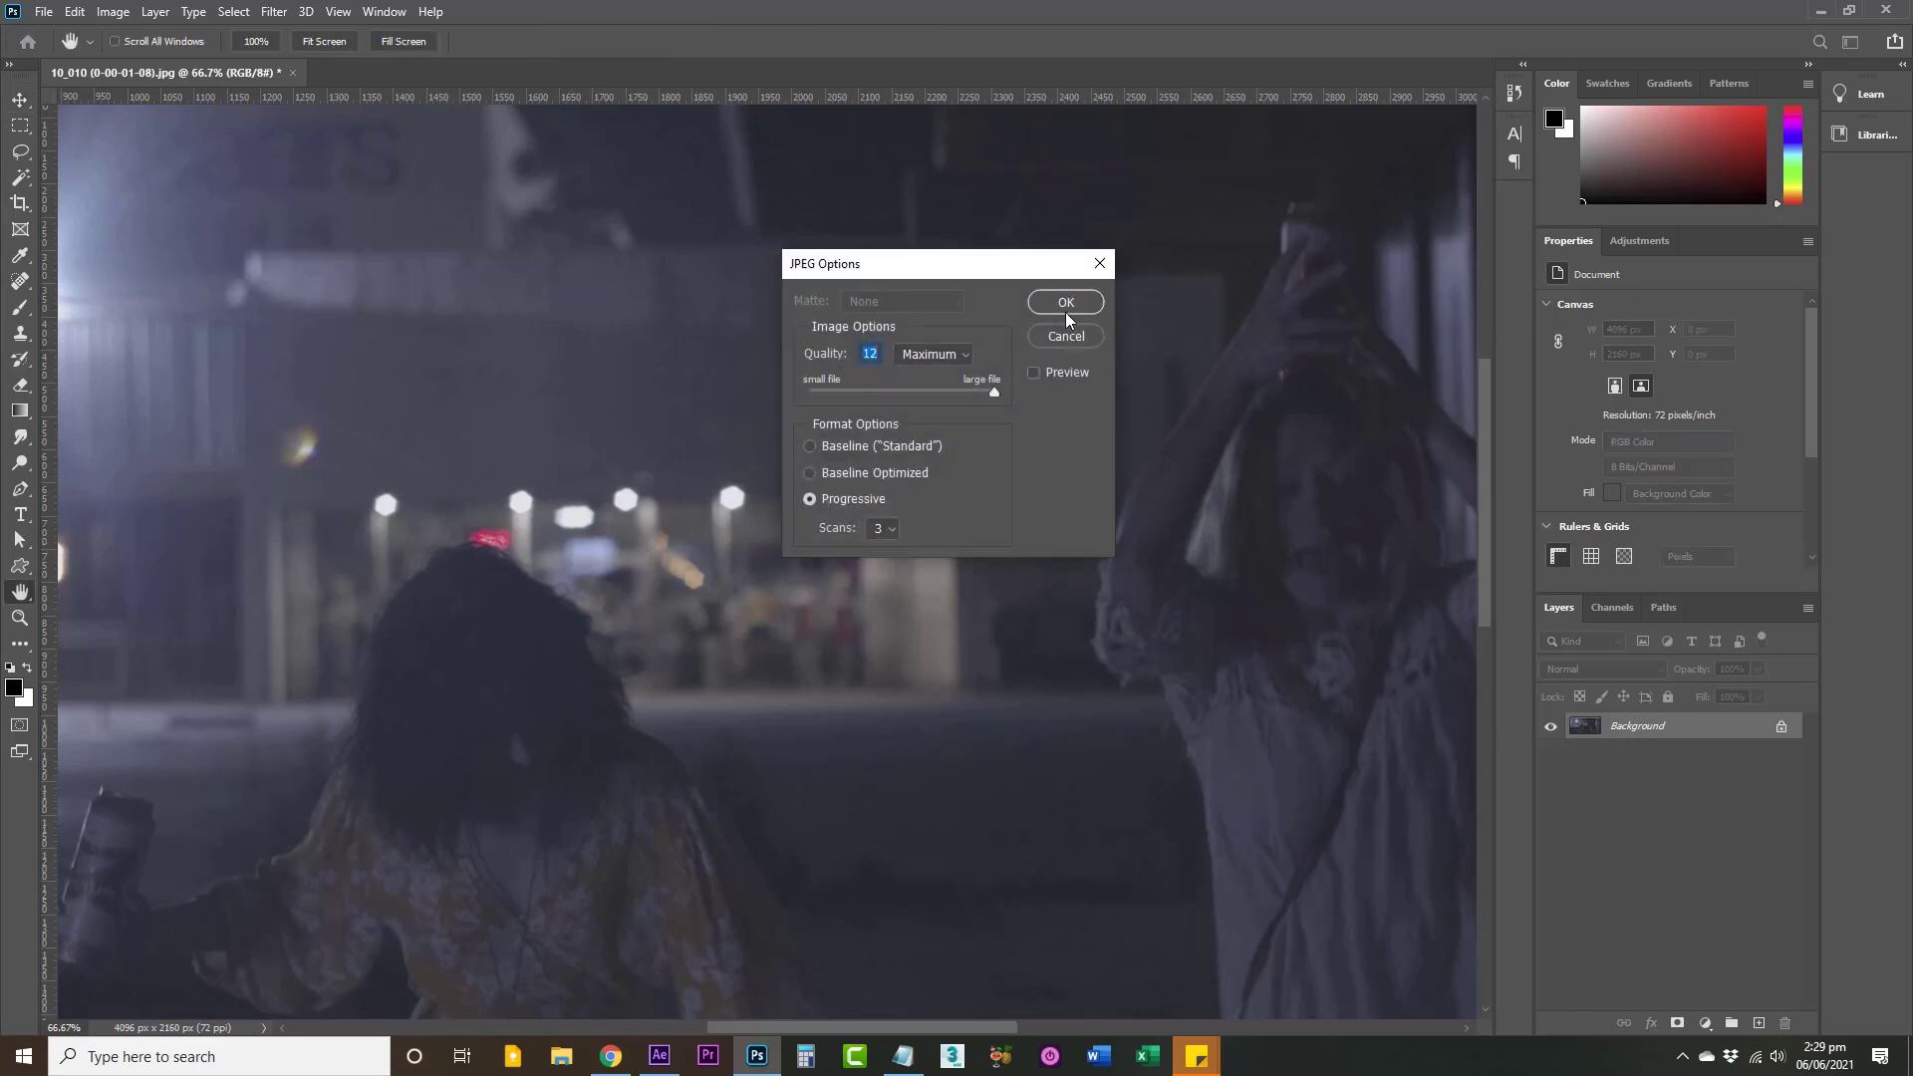
{"action": "left_click", "coordinate": [1066, 303]}
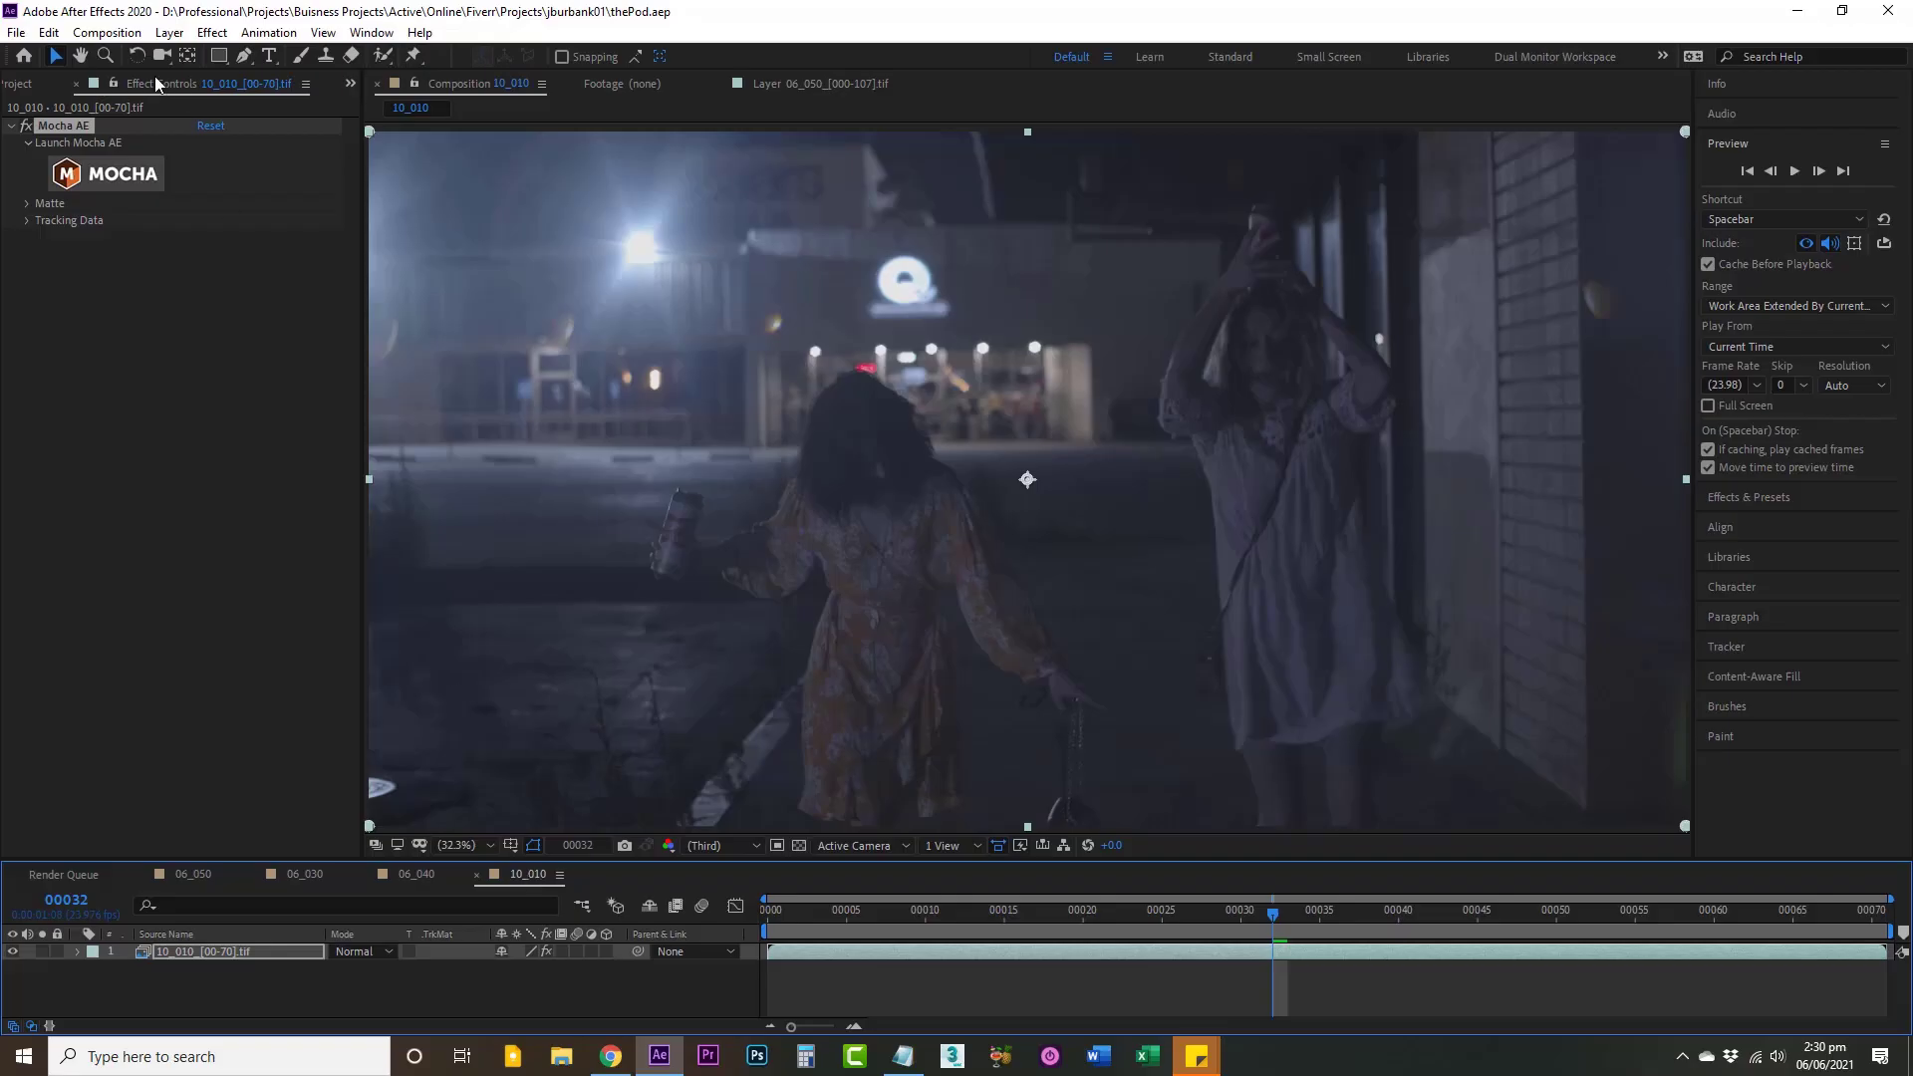
{"action": "left_click", "coordinate": [18, 86]}
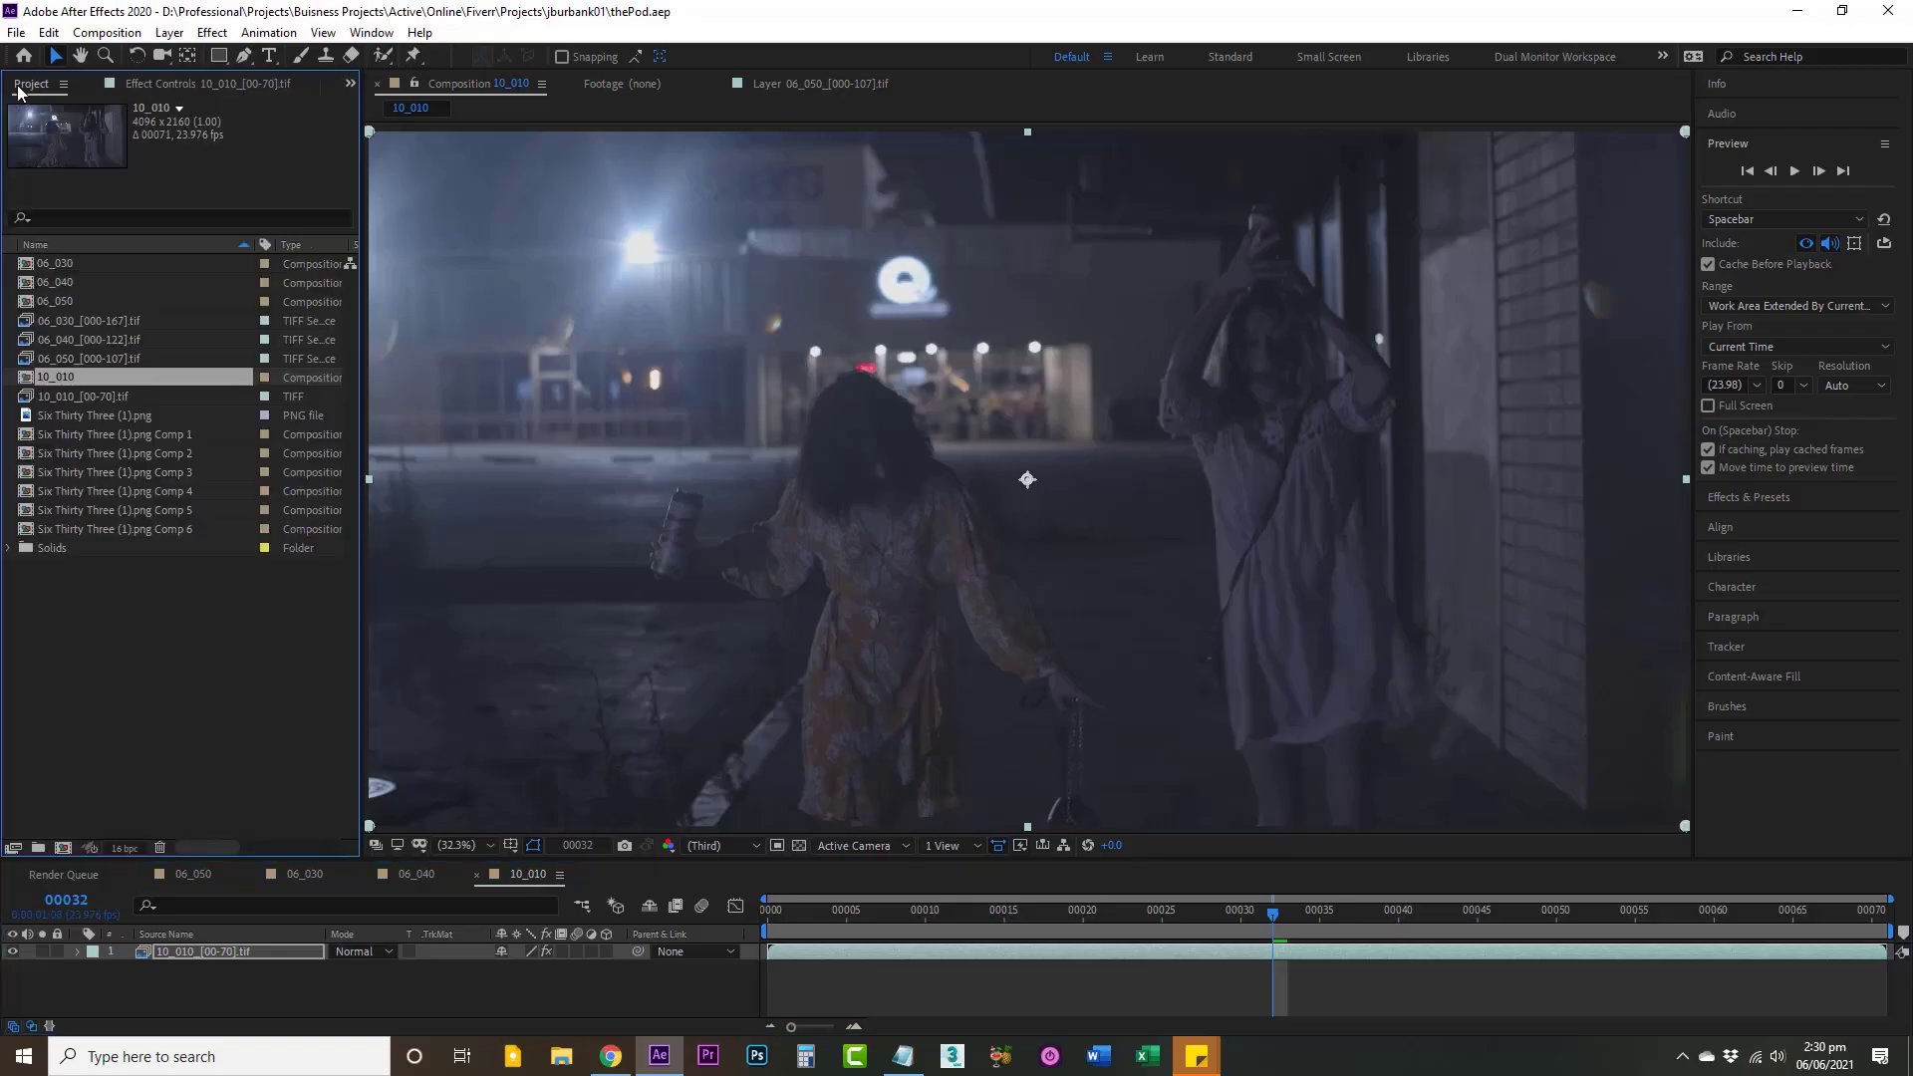
{"action": "double_click", "coordinate": [124, 603]}
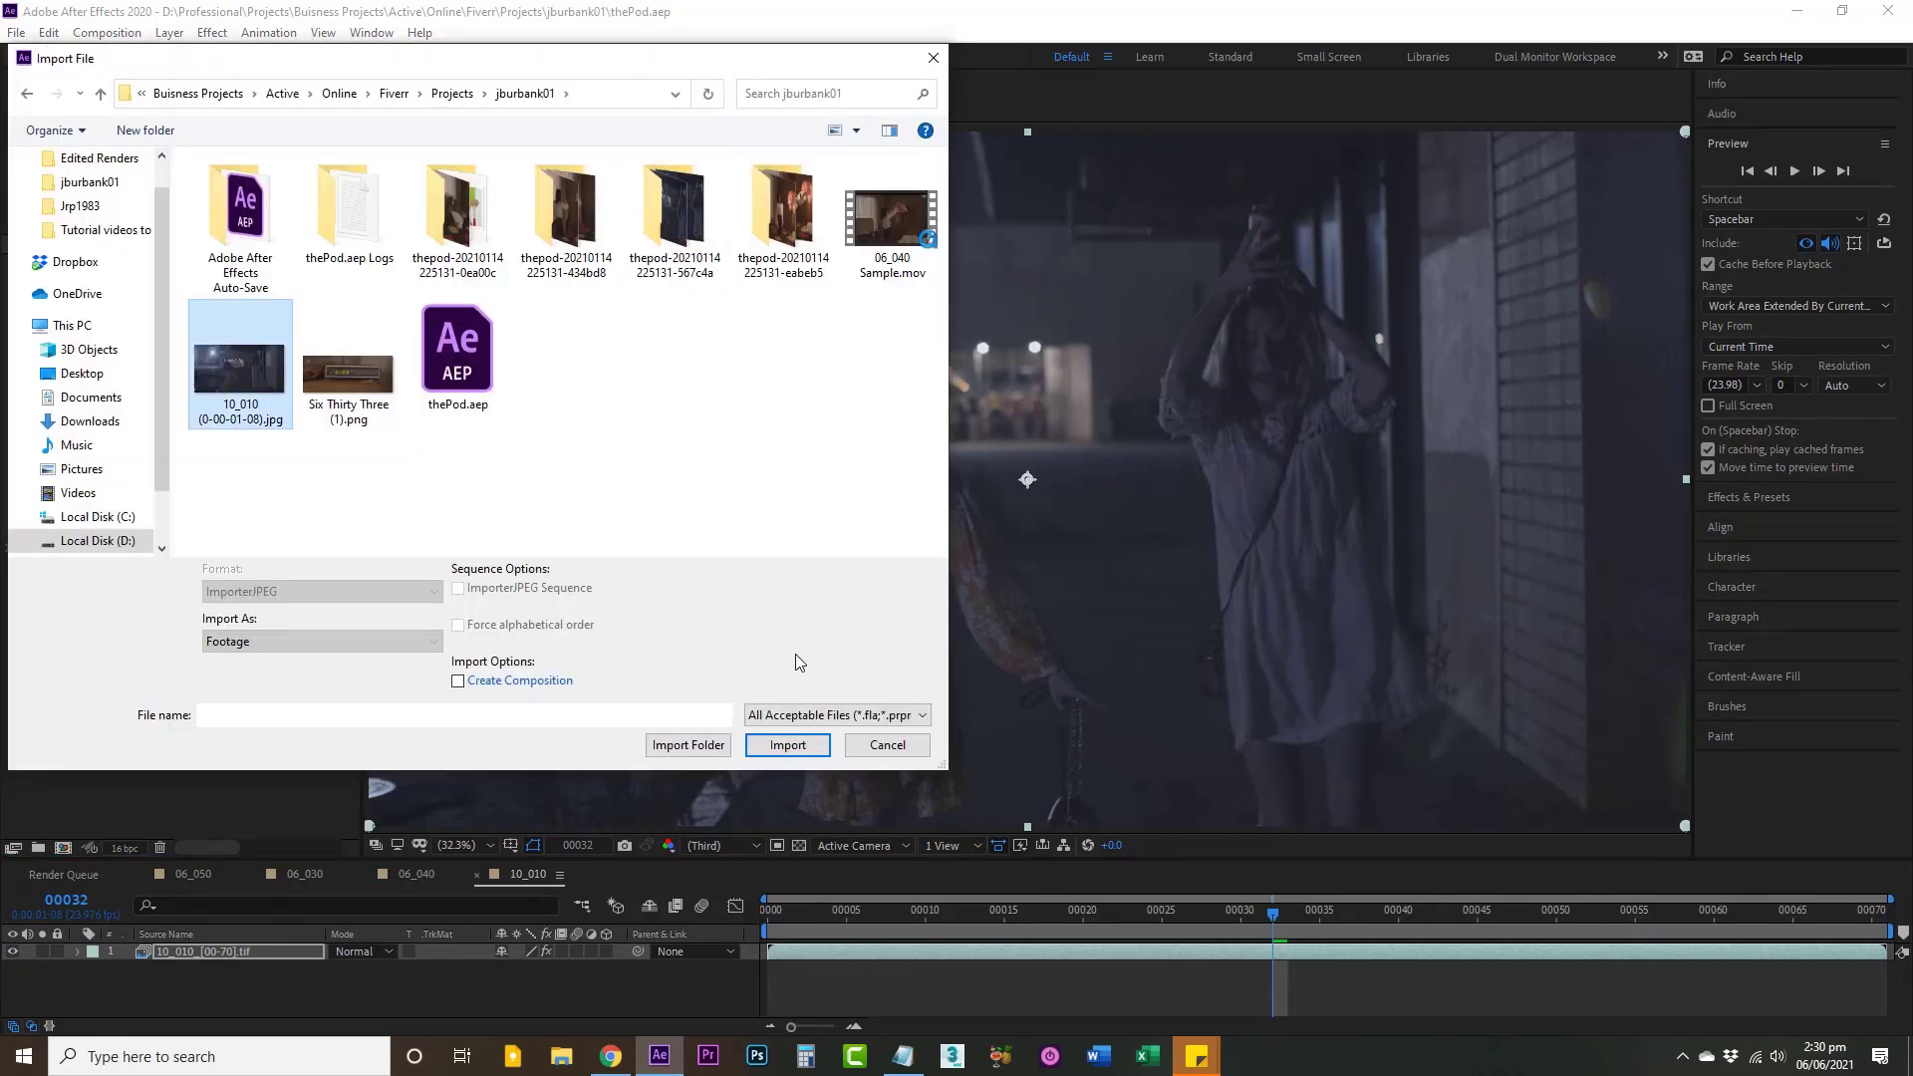
{"action": "left_click", "coordinate": [787, 744]}
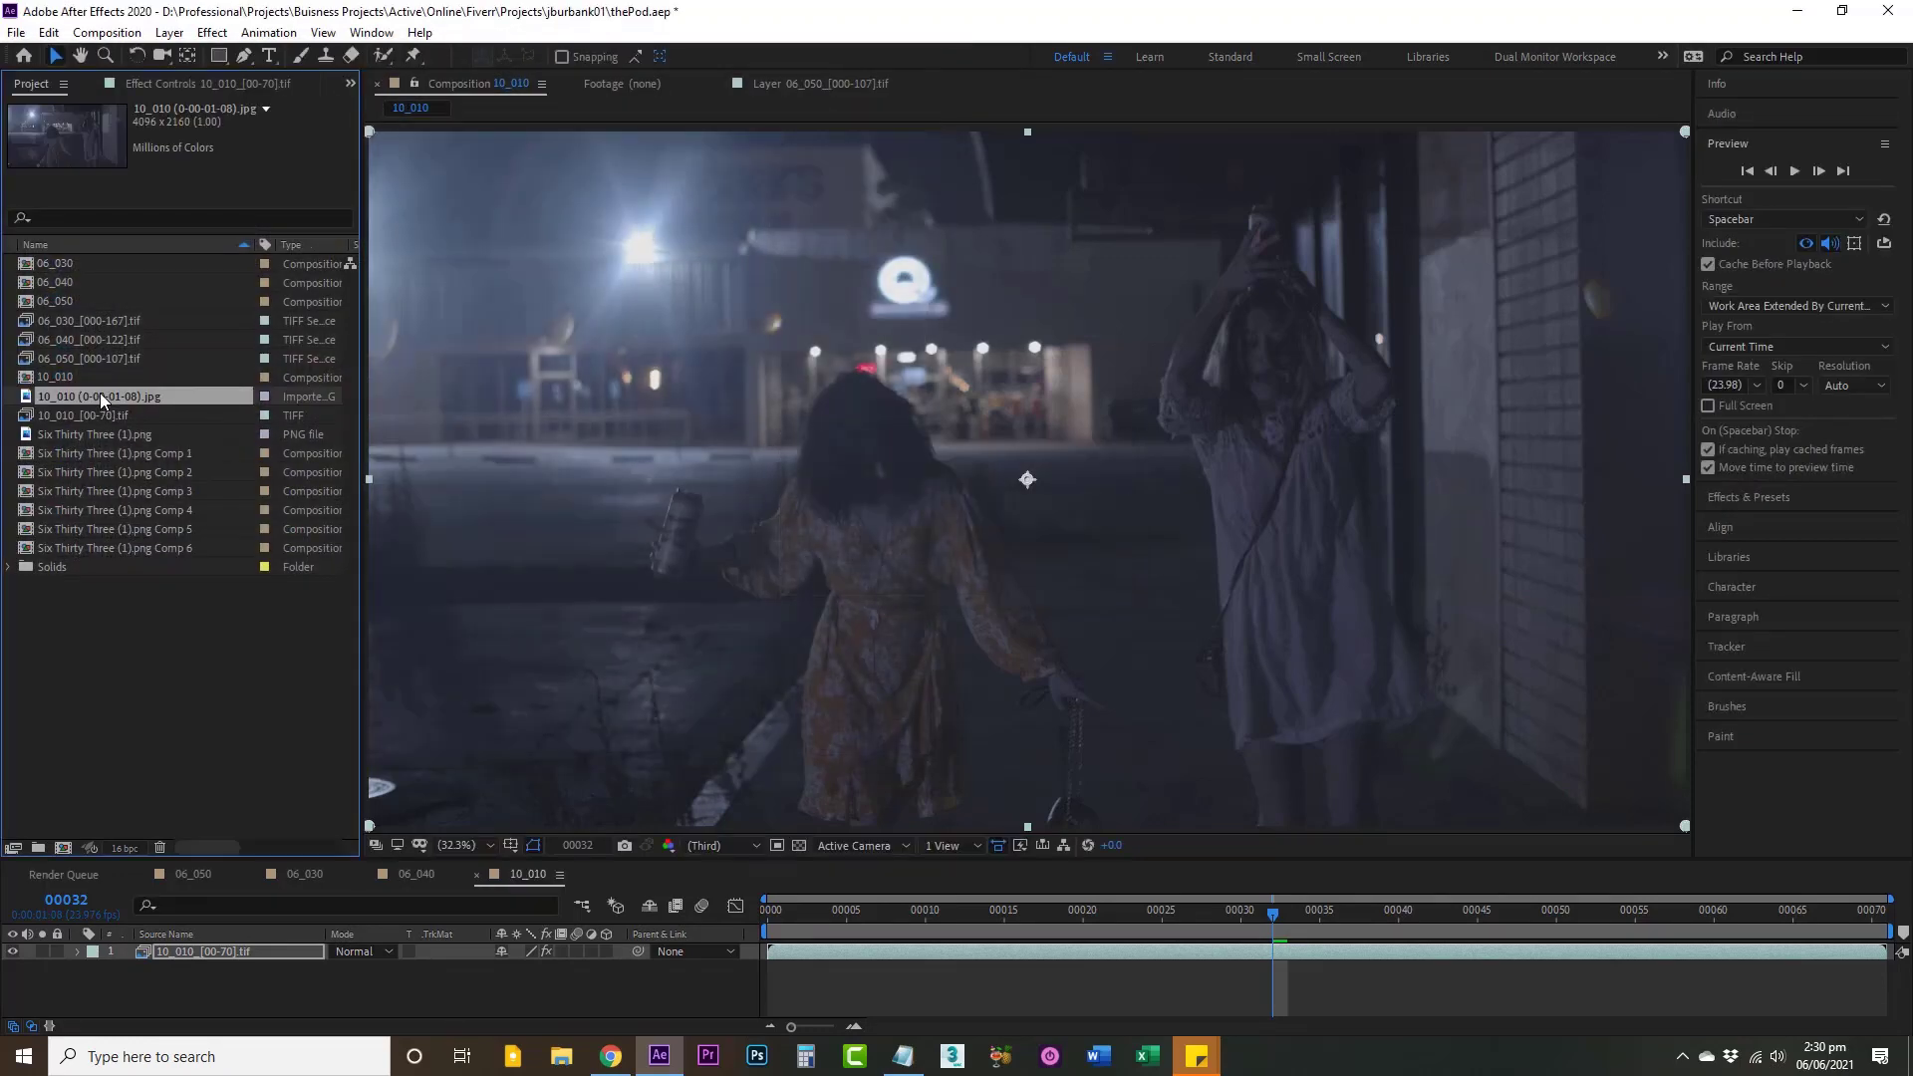
{"action": "left_click_drag", "start_coordinate": [101, 398], "coordinate": [184, 954]}
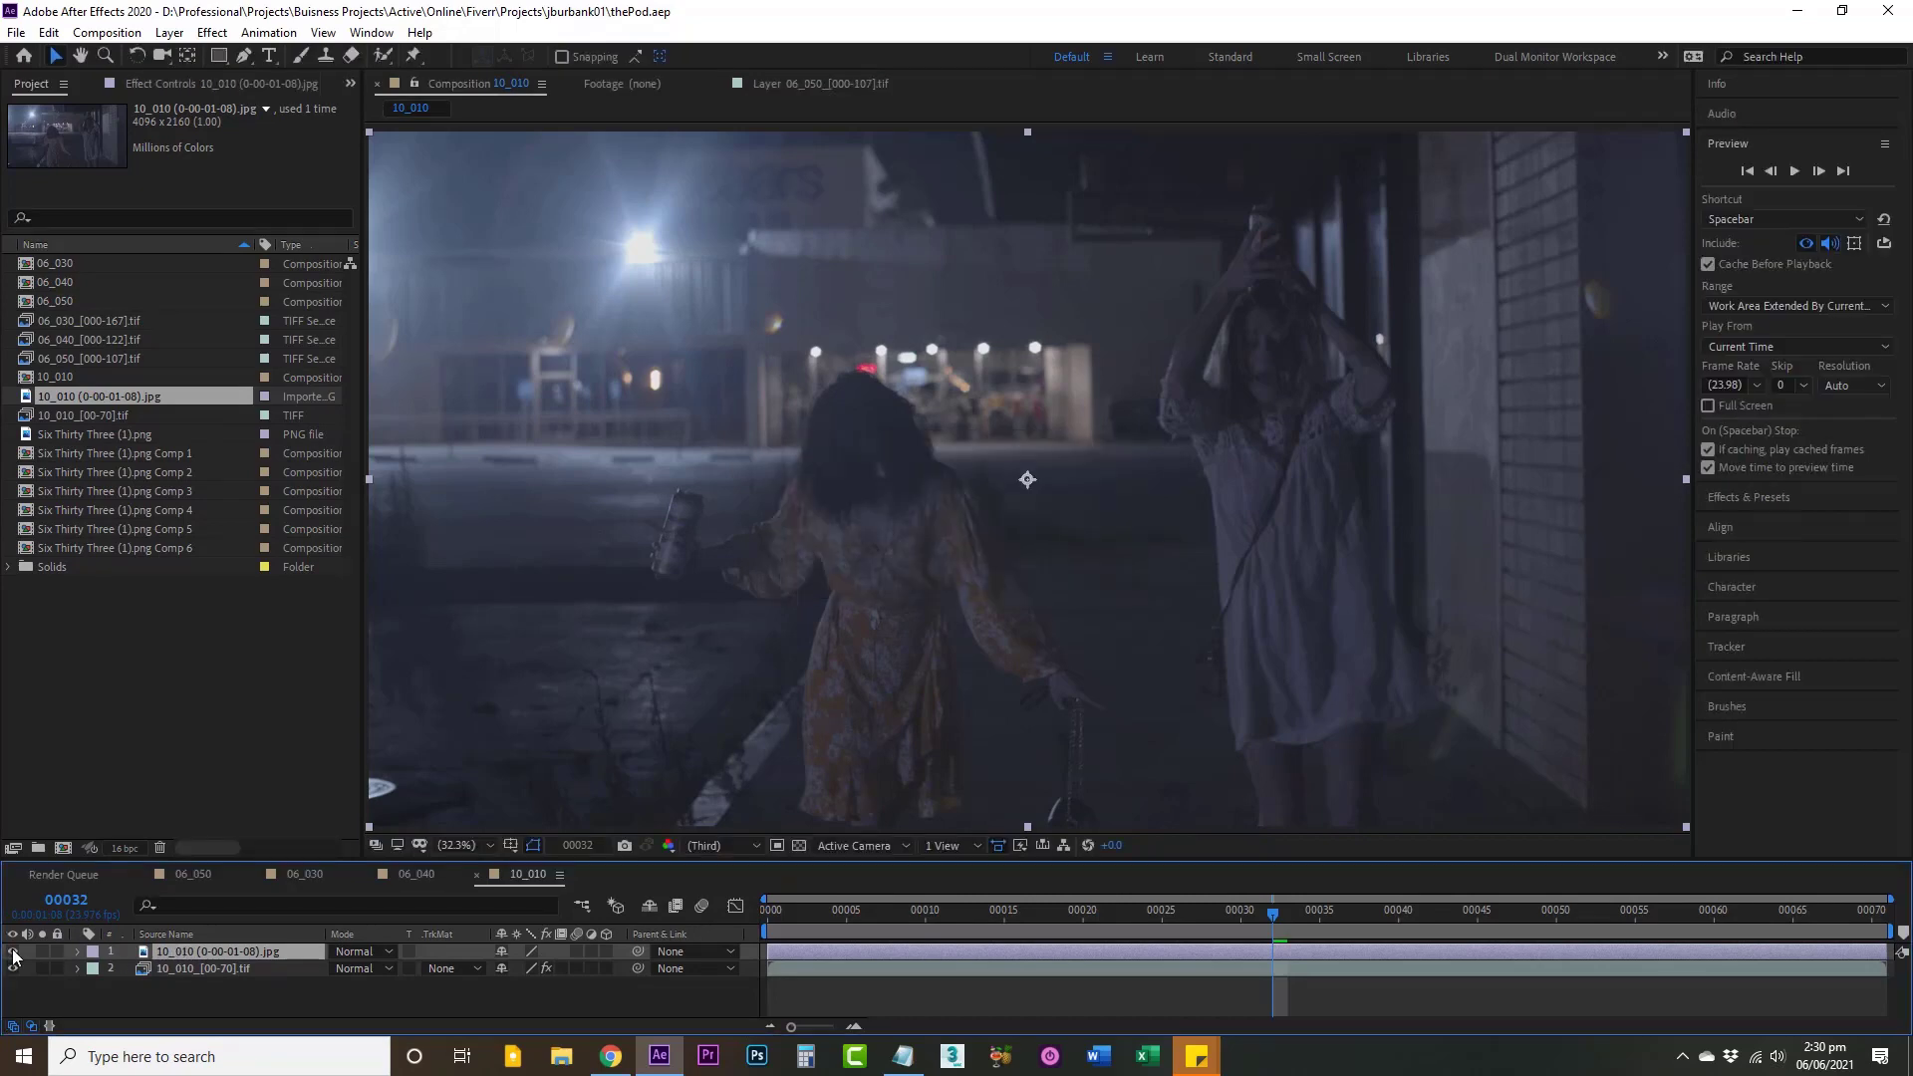
Step: Toggle the cleaned still layer's visibility to compare the wall with the original sign, leaving the layer hidden
{"action": "left_click", "coordinate": [241, 57]}
{"action": "scroll", "coordinate": [986, 289], "scroll_direction": "up", "scroll_amount": 1}
{"action": "scroll", "coordinate": [984, 287], "scroll_direction": "up", "scroll_amount": 2}
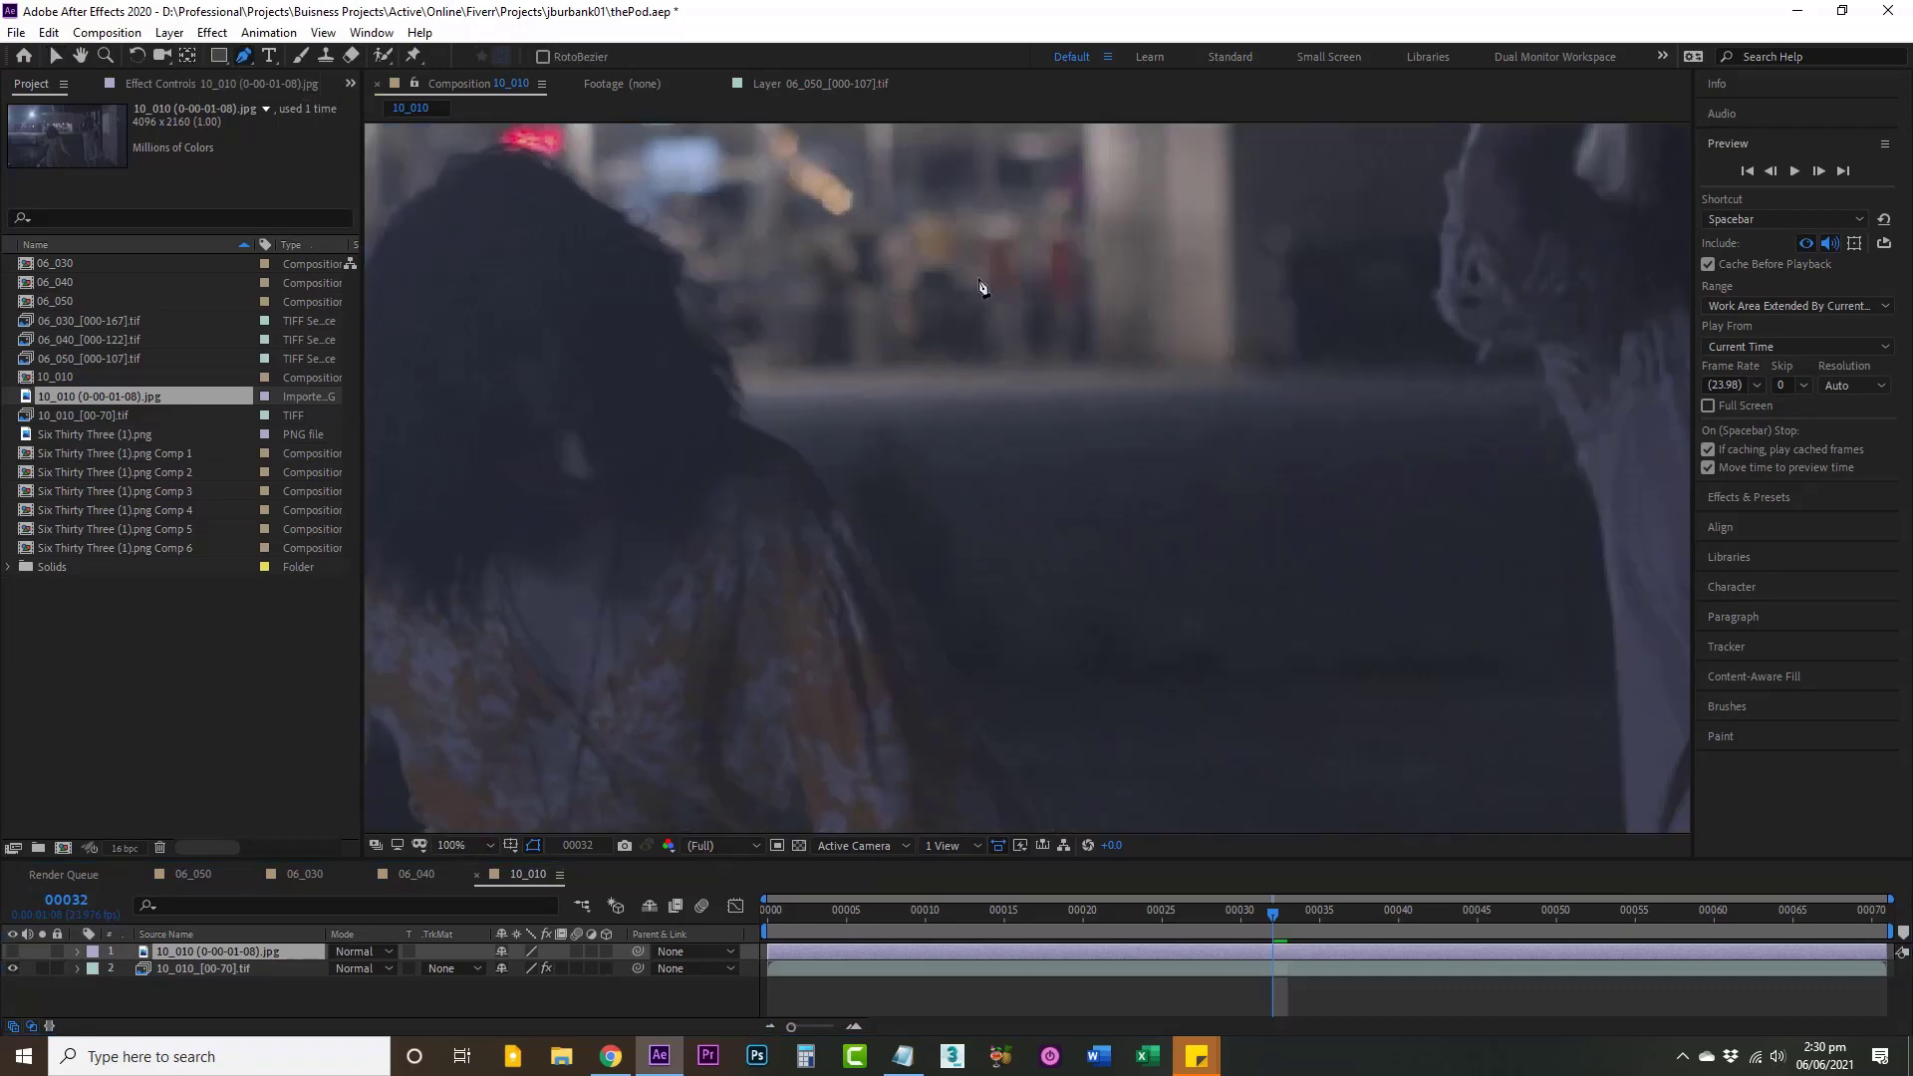
{"action": "key", "text": "space"}
{"action": "left_click_drag", "start_coordinate": [935, 259], "coordinate": [1070, 532]}
{"action": "left_click_drag", "start_coordinate": [857, 274], "coordinate": [785, 444]}
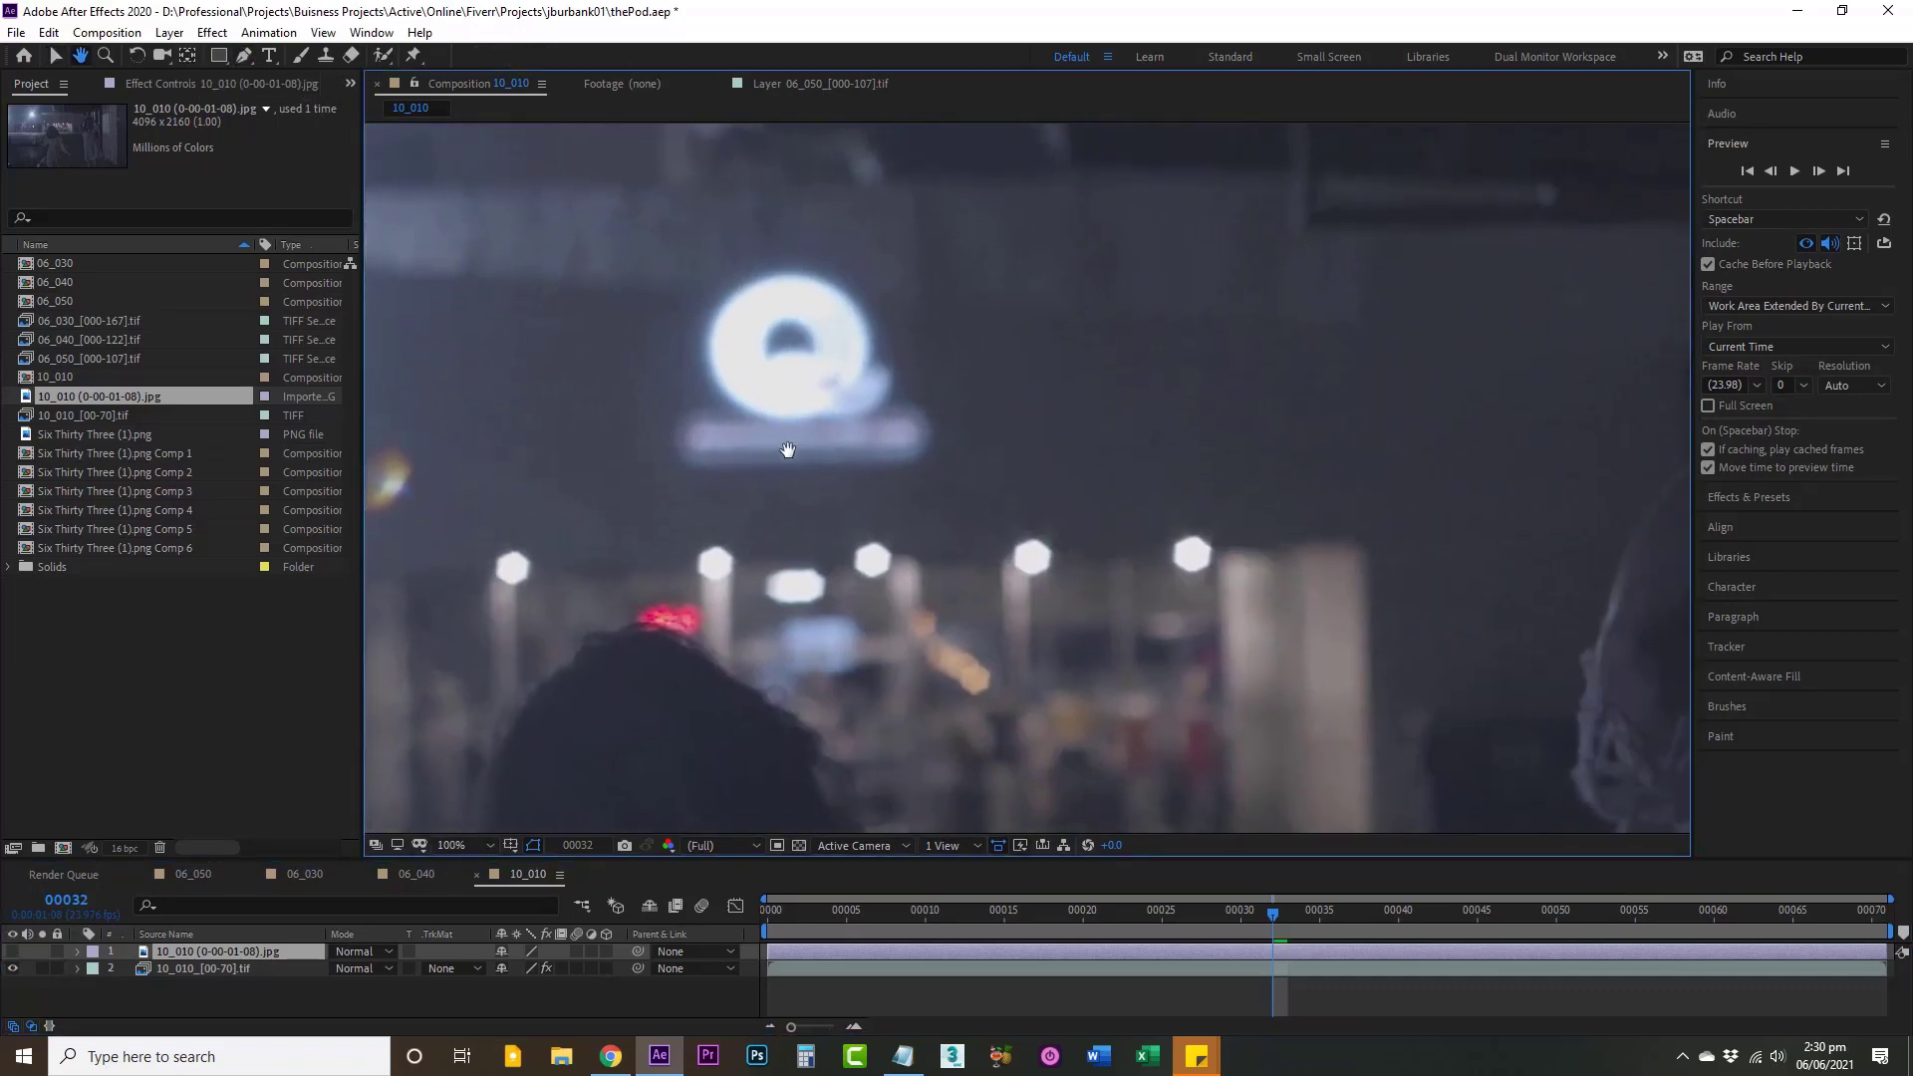
{"action": "left_click_drag", "start_coordinate": [869, 354], "coordinate": [1000, 399]}
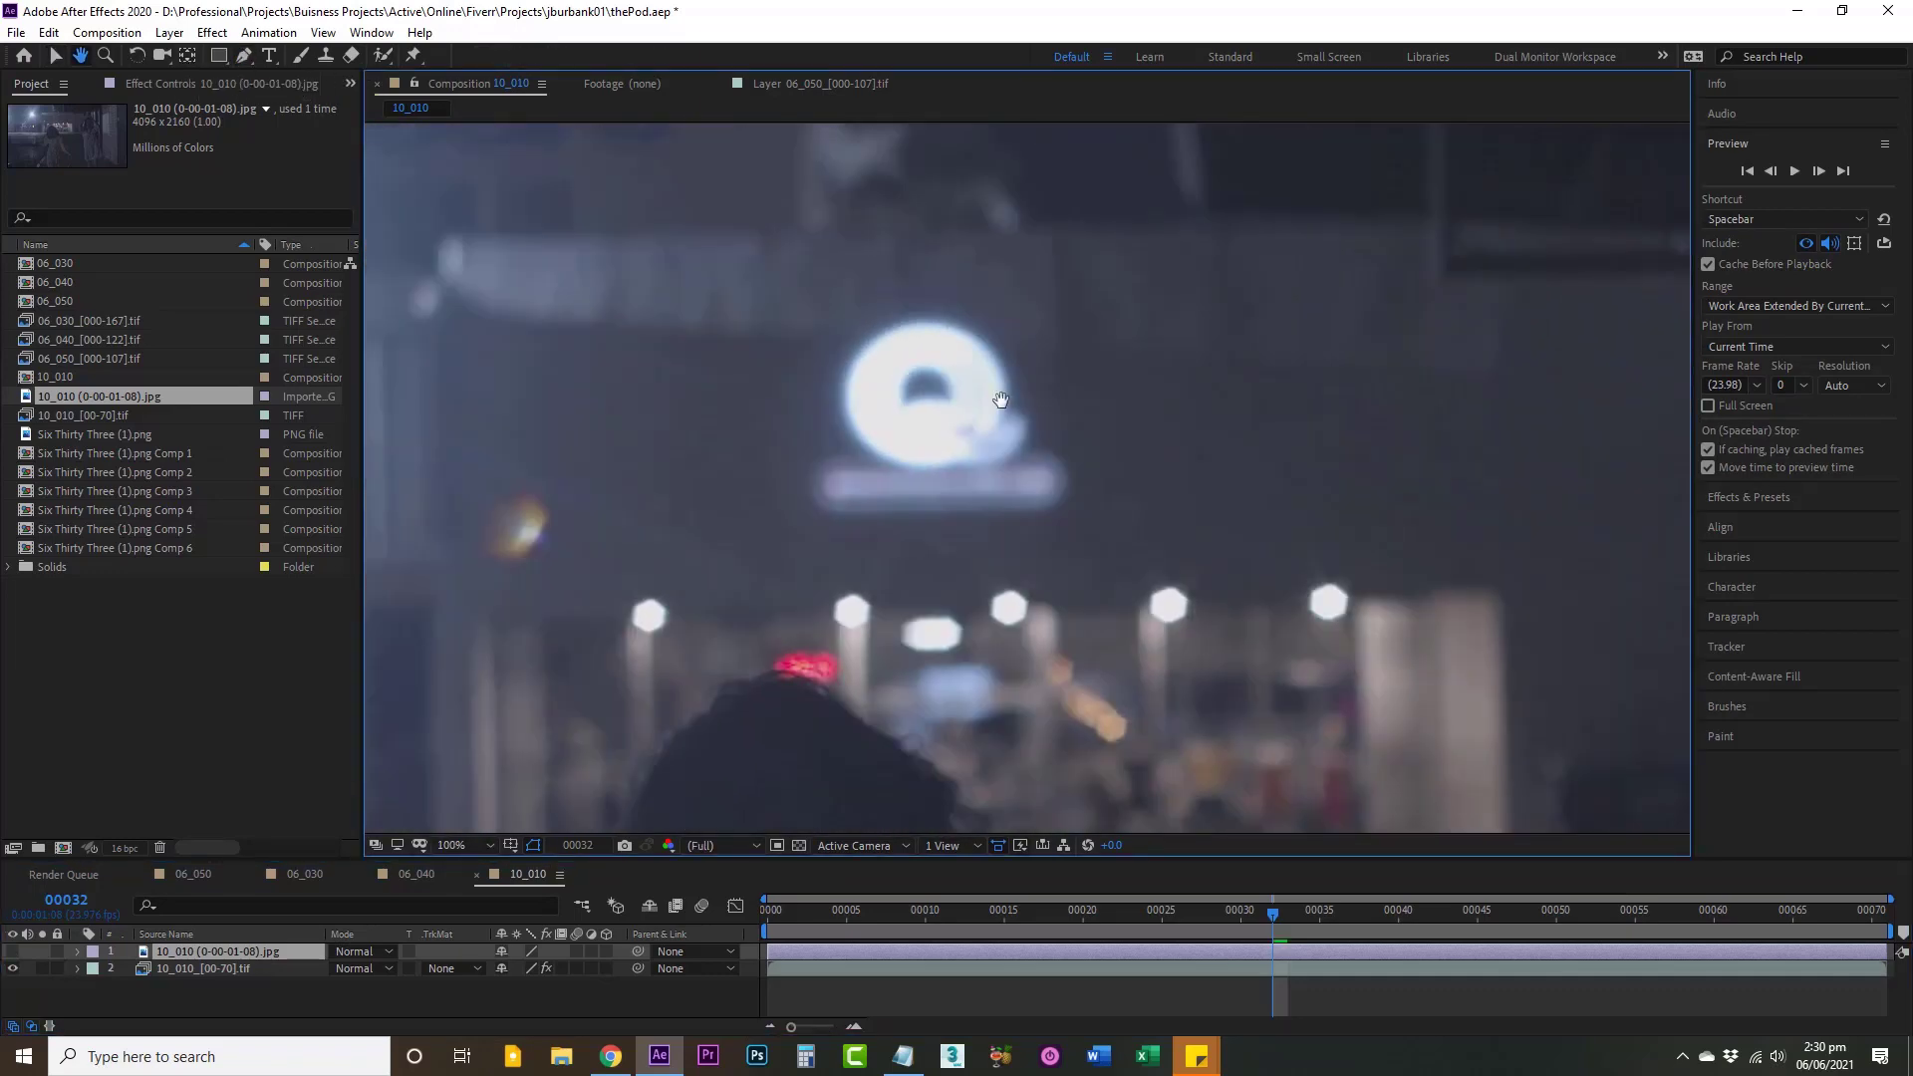
{"action": "left_click", "coordinate": [14, 952]}
{"action": "left_click", "coordinate": [14, 953]}
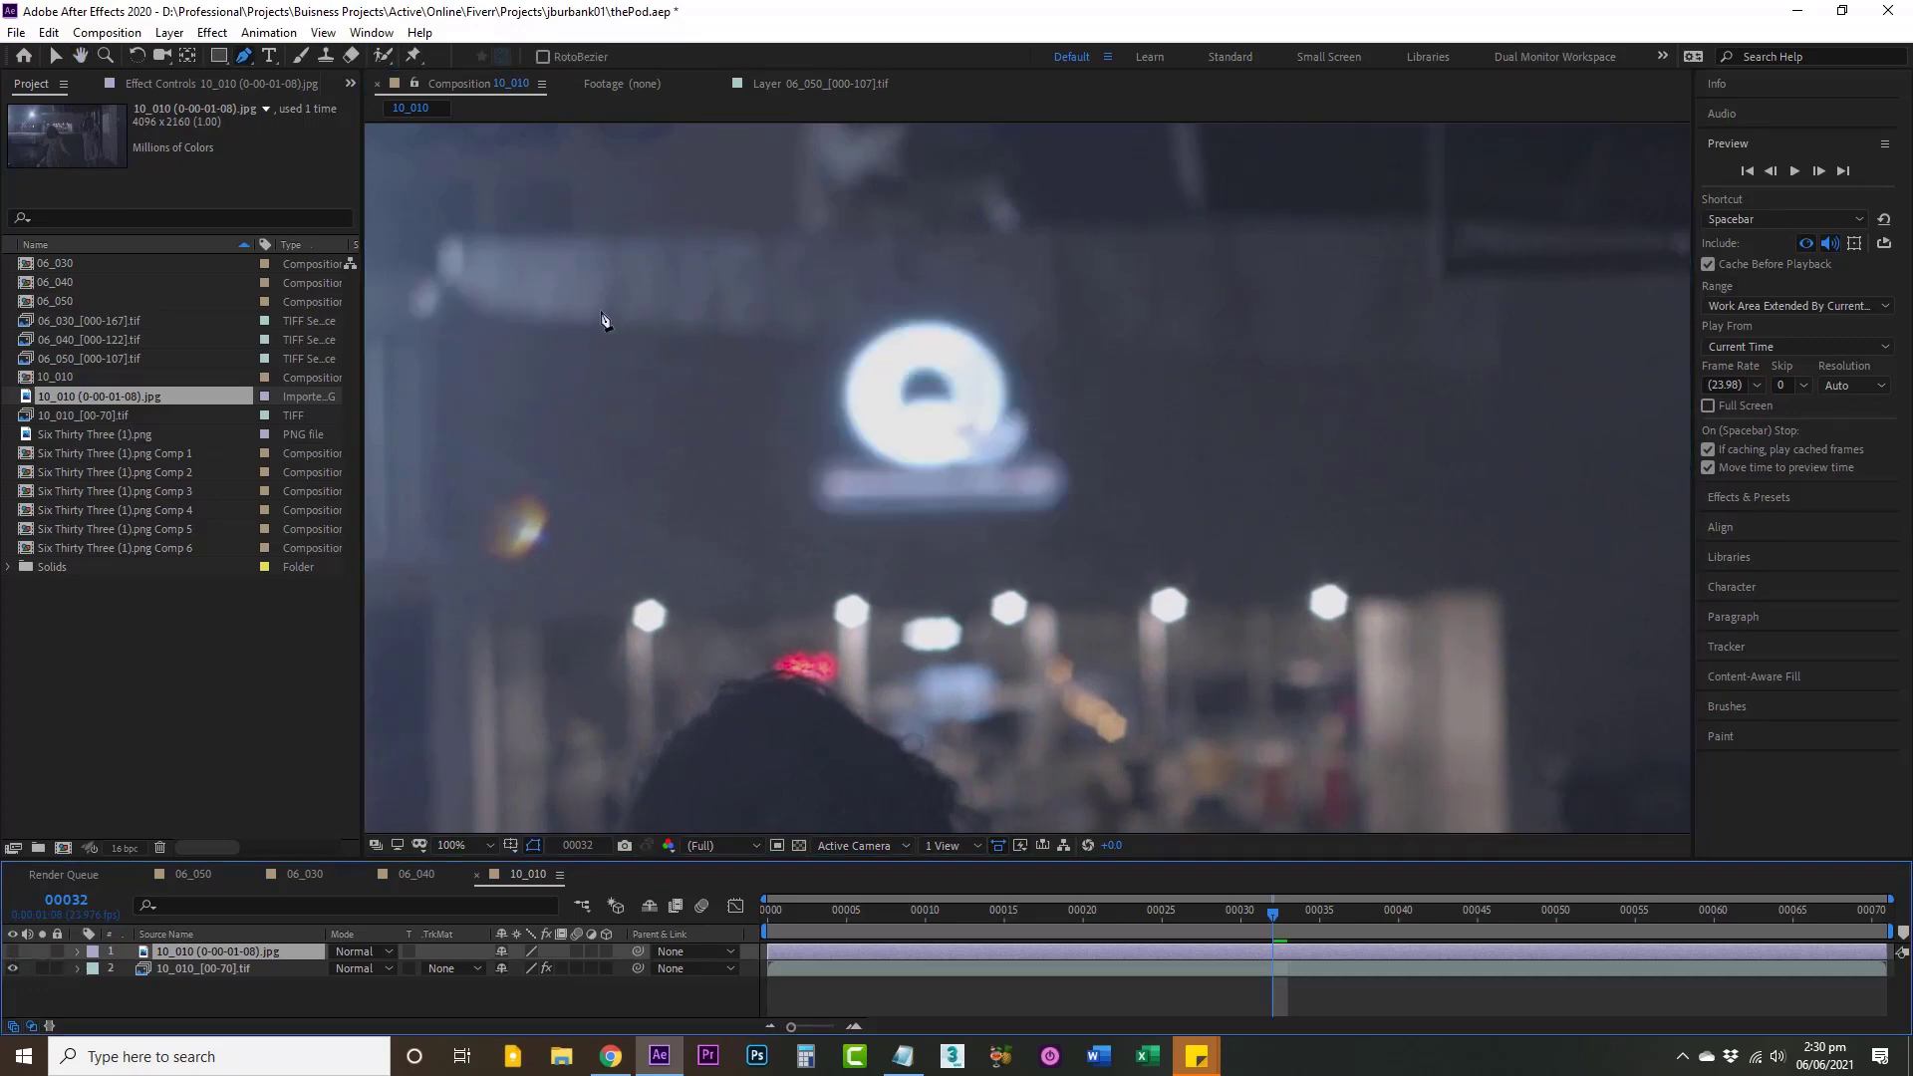
Step: Draw a closed, rounded Pen tool mask on the still layer around the glowing sign, with a margin of wall
{"action": "left_click", "coordinate": [798, 552]}
{"action": "left_click_drag", "start_coordinate": [913, 563], "coordinate": [951, 566]}
{"action": "left_click_drag", "start_coordinate": [1093, 549], "coordinate": [1109, 543]}
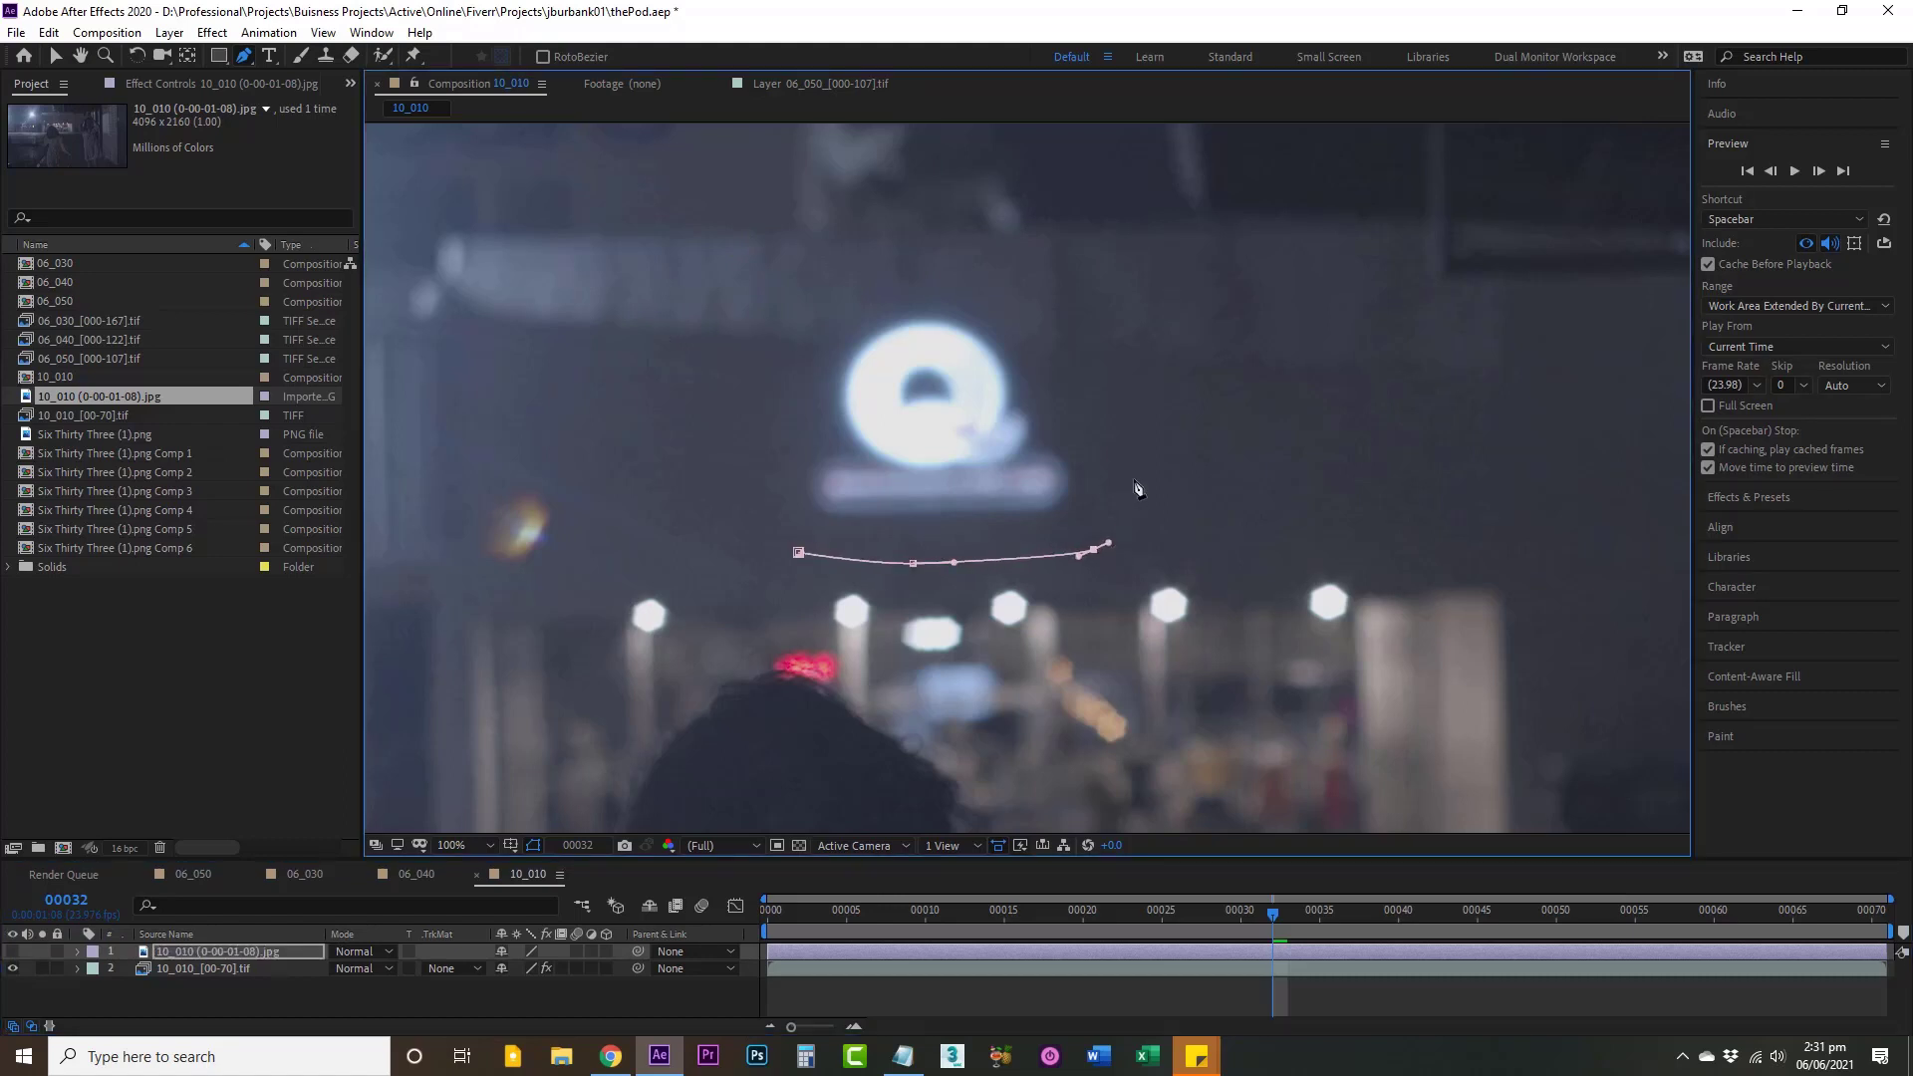
{"action": "left_click_drag", "start_coordinate": [1134, 467], "coordinate": [1129, 439]}
{"action": "left_click_drag", "start_coordinate": [1087, 347], "coordinate": [1064, 324]}
{"action": "left_click_drag", "start_coordinate": [936, 279], "coordinate": [868, 280]}
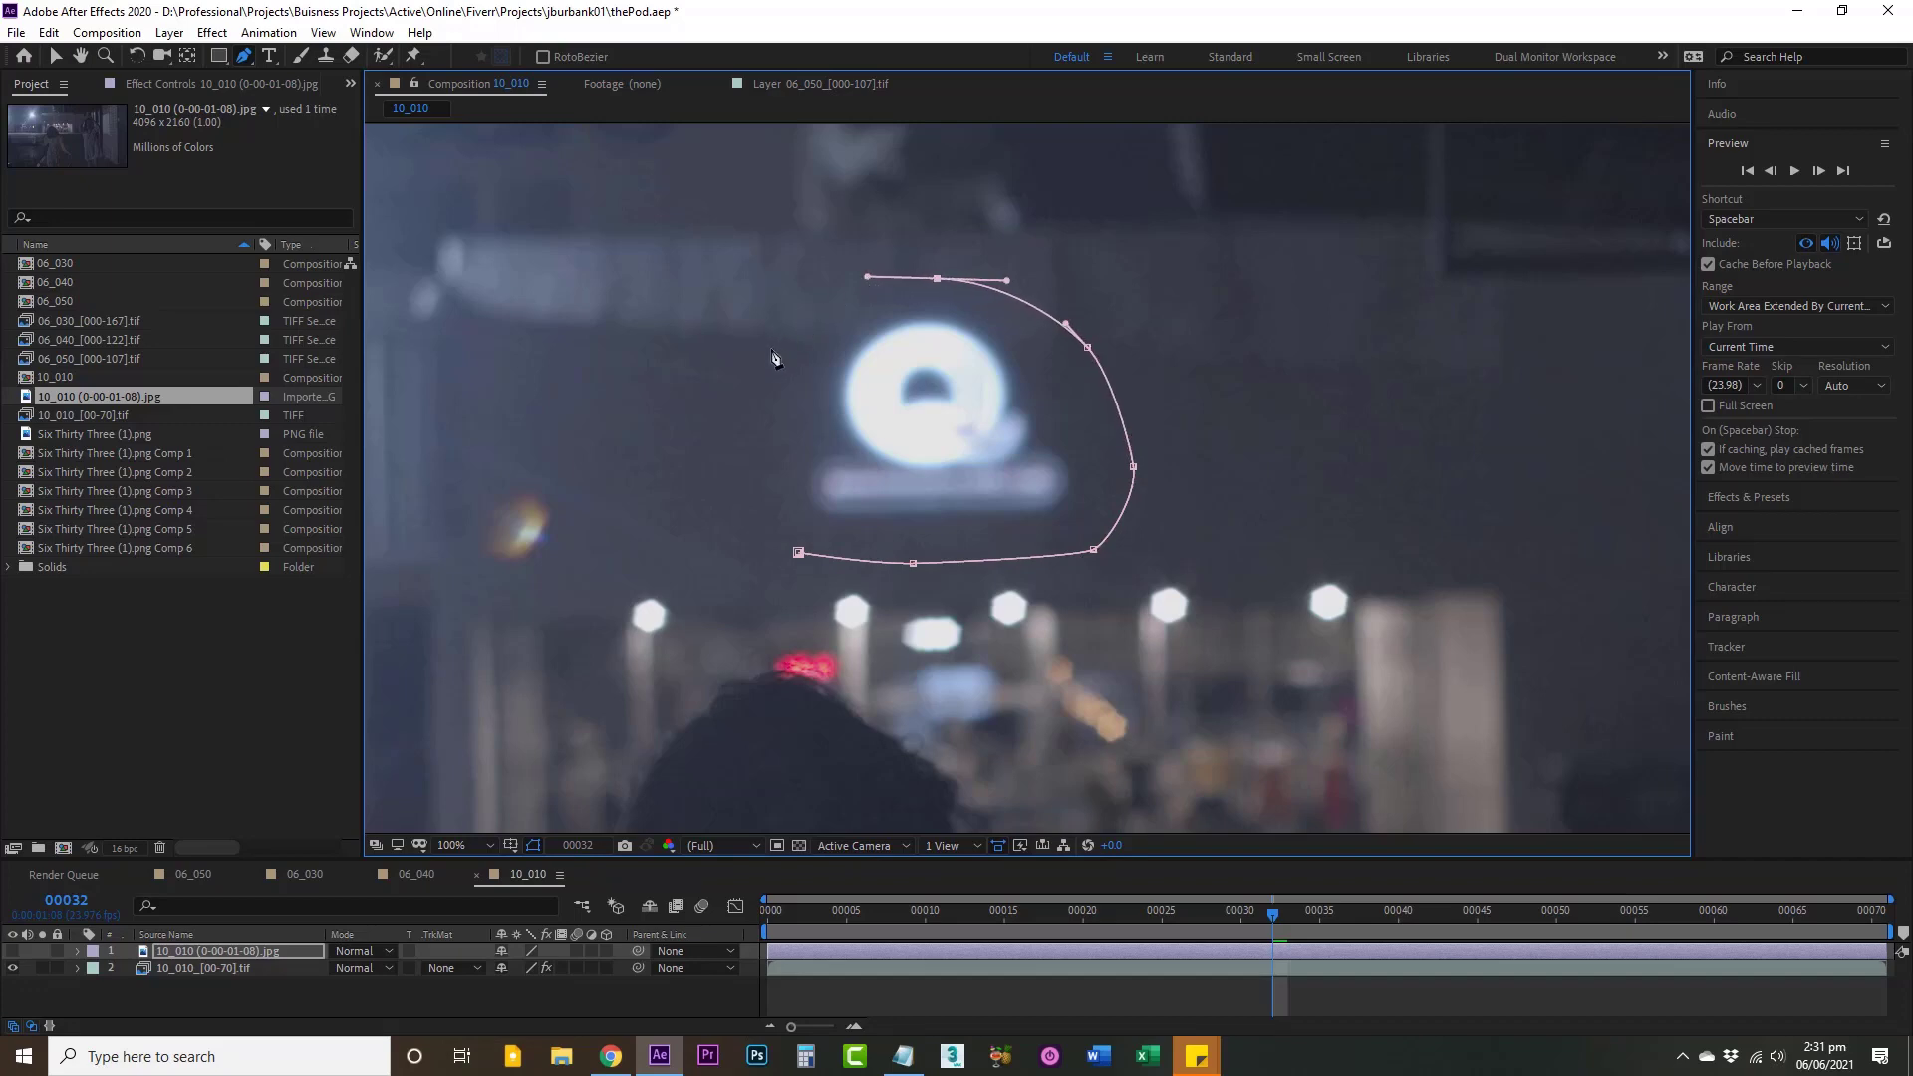
{"action": "left_click_drag", "start_coordinate": [767, 352], "coordinate": [745, 390]}
{"action": "left_click_drag", "start_coordinate": [739, 480], "coordinate": [757, 519]}
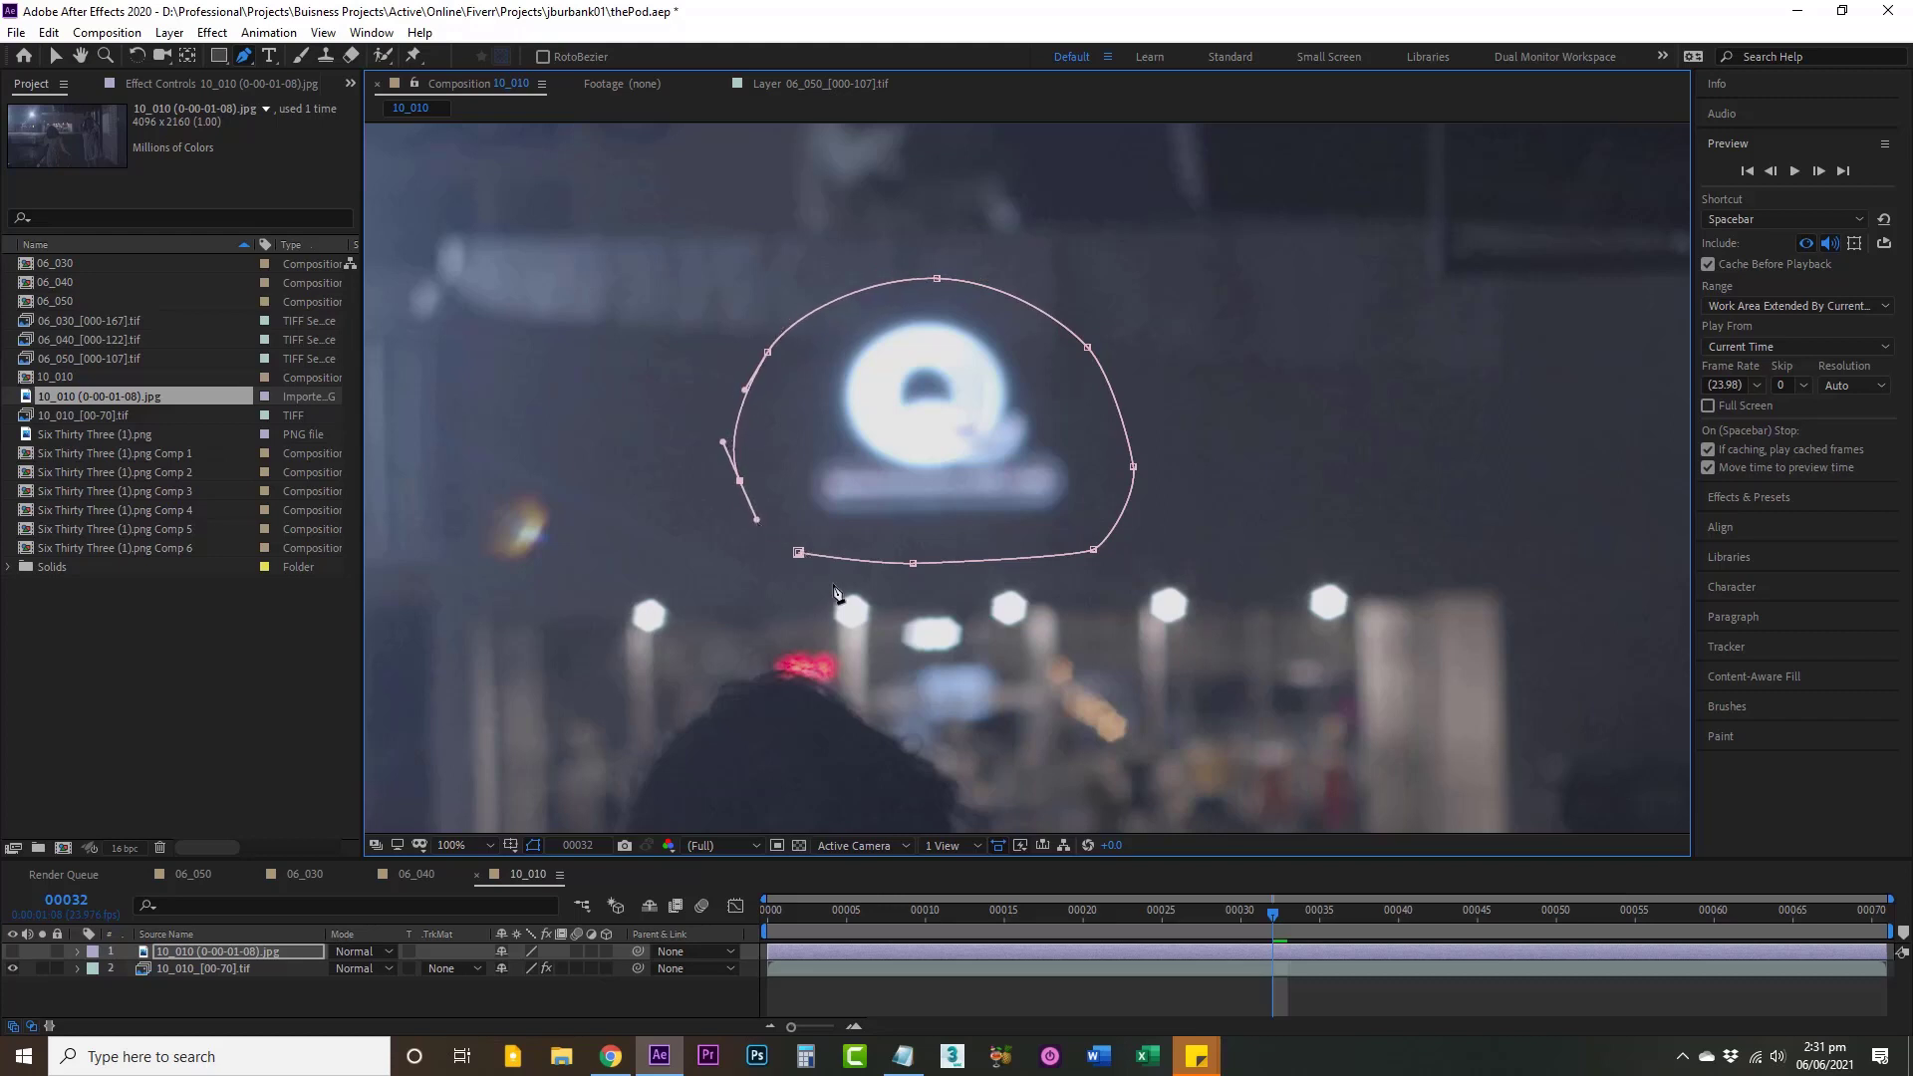
{"action": "left_click", "coordinate": [798, 552]}
Step: Move the mask's two lower-left points slightly outward and smooth the lower-left corner with the Convert Vertex tool
{"action": "left_click", "coordinate": [56, 56]}
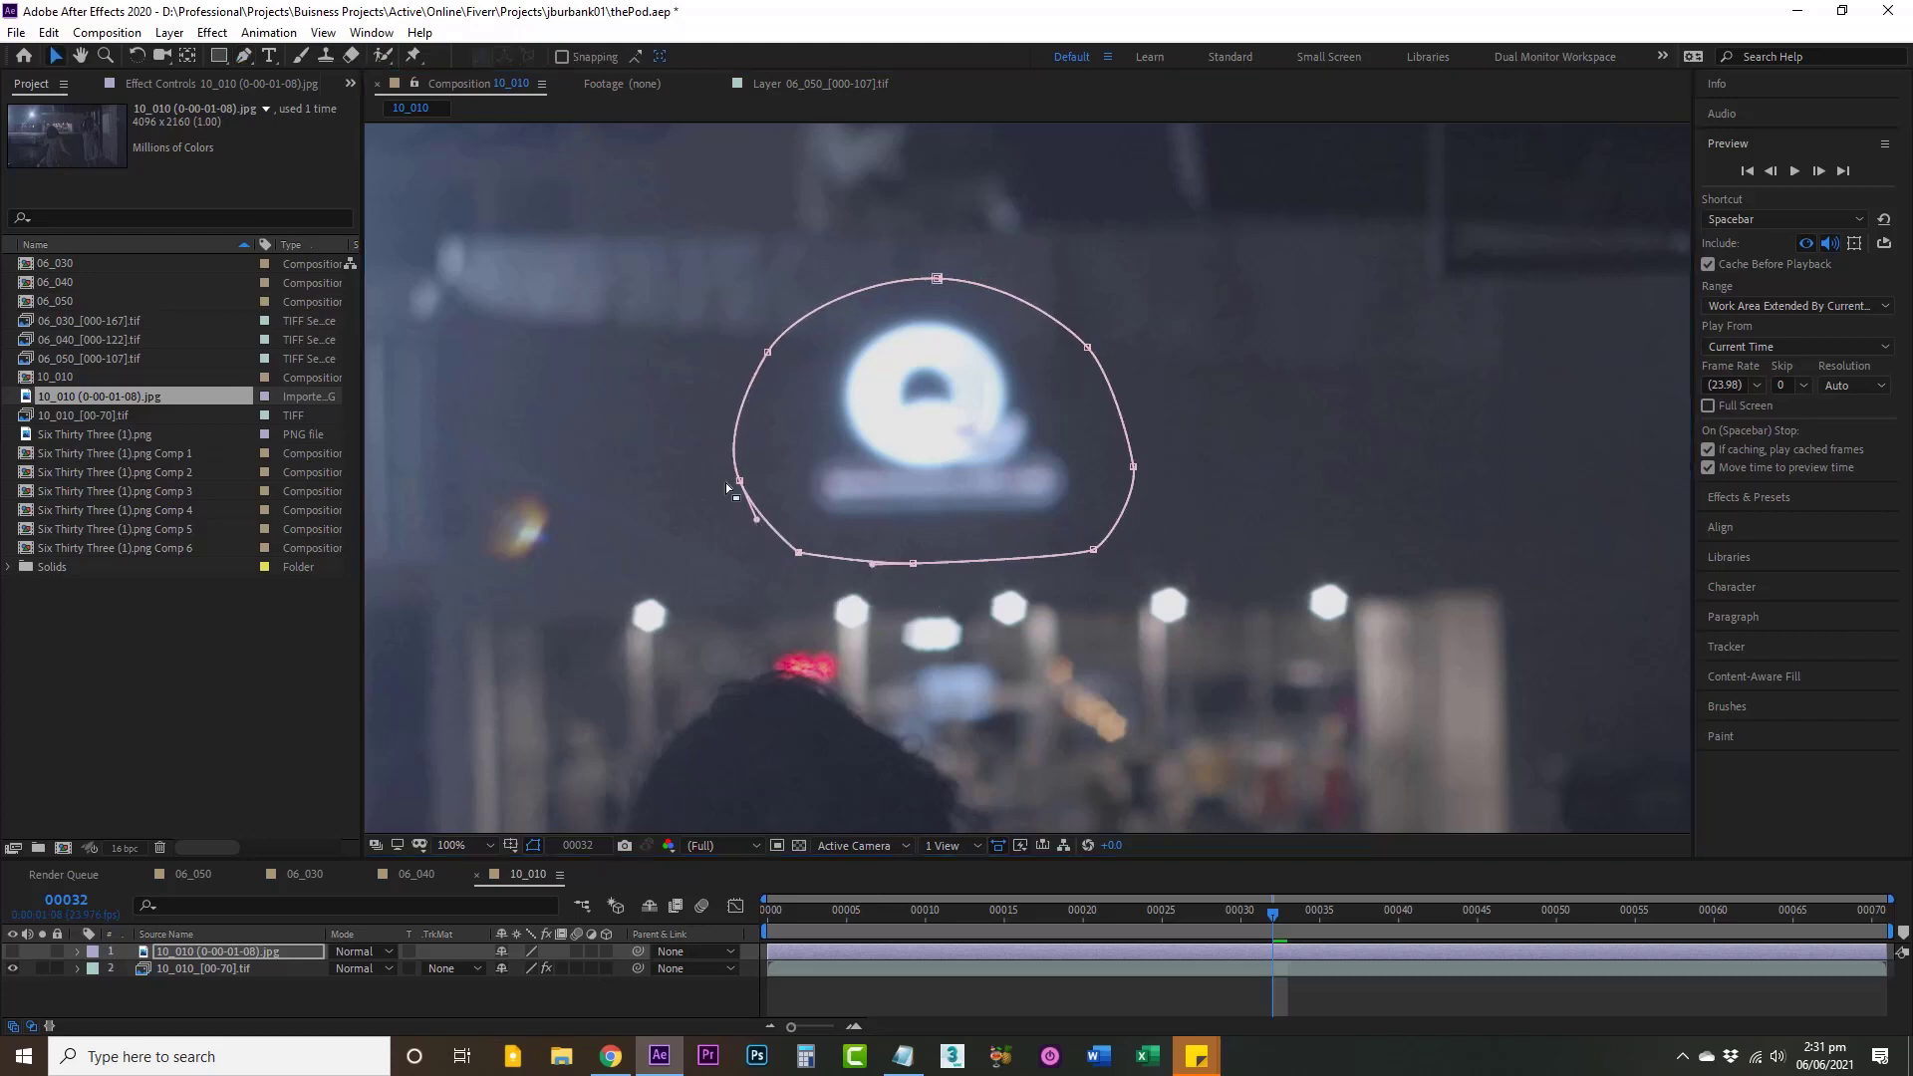
{"action": "left_click_drag", "start_coordinate": [798, 552], "coordinate": [789, 553]}
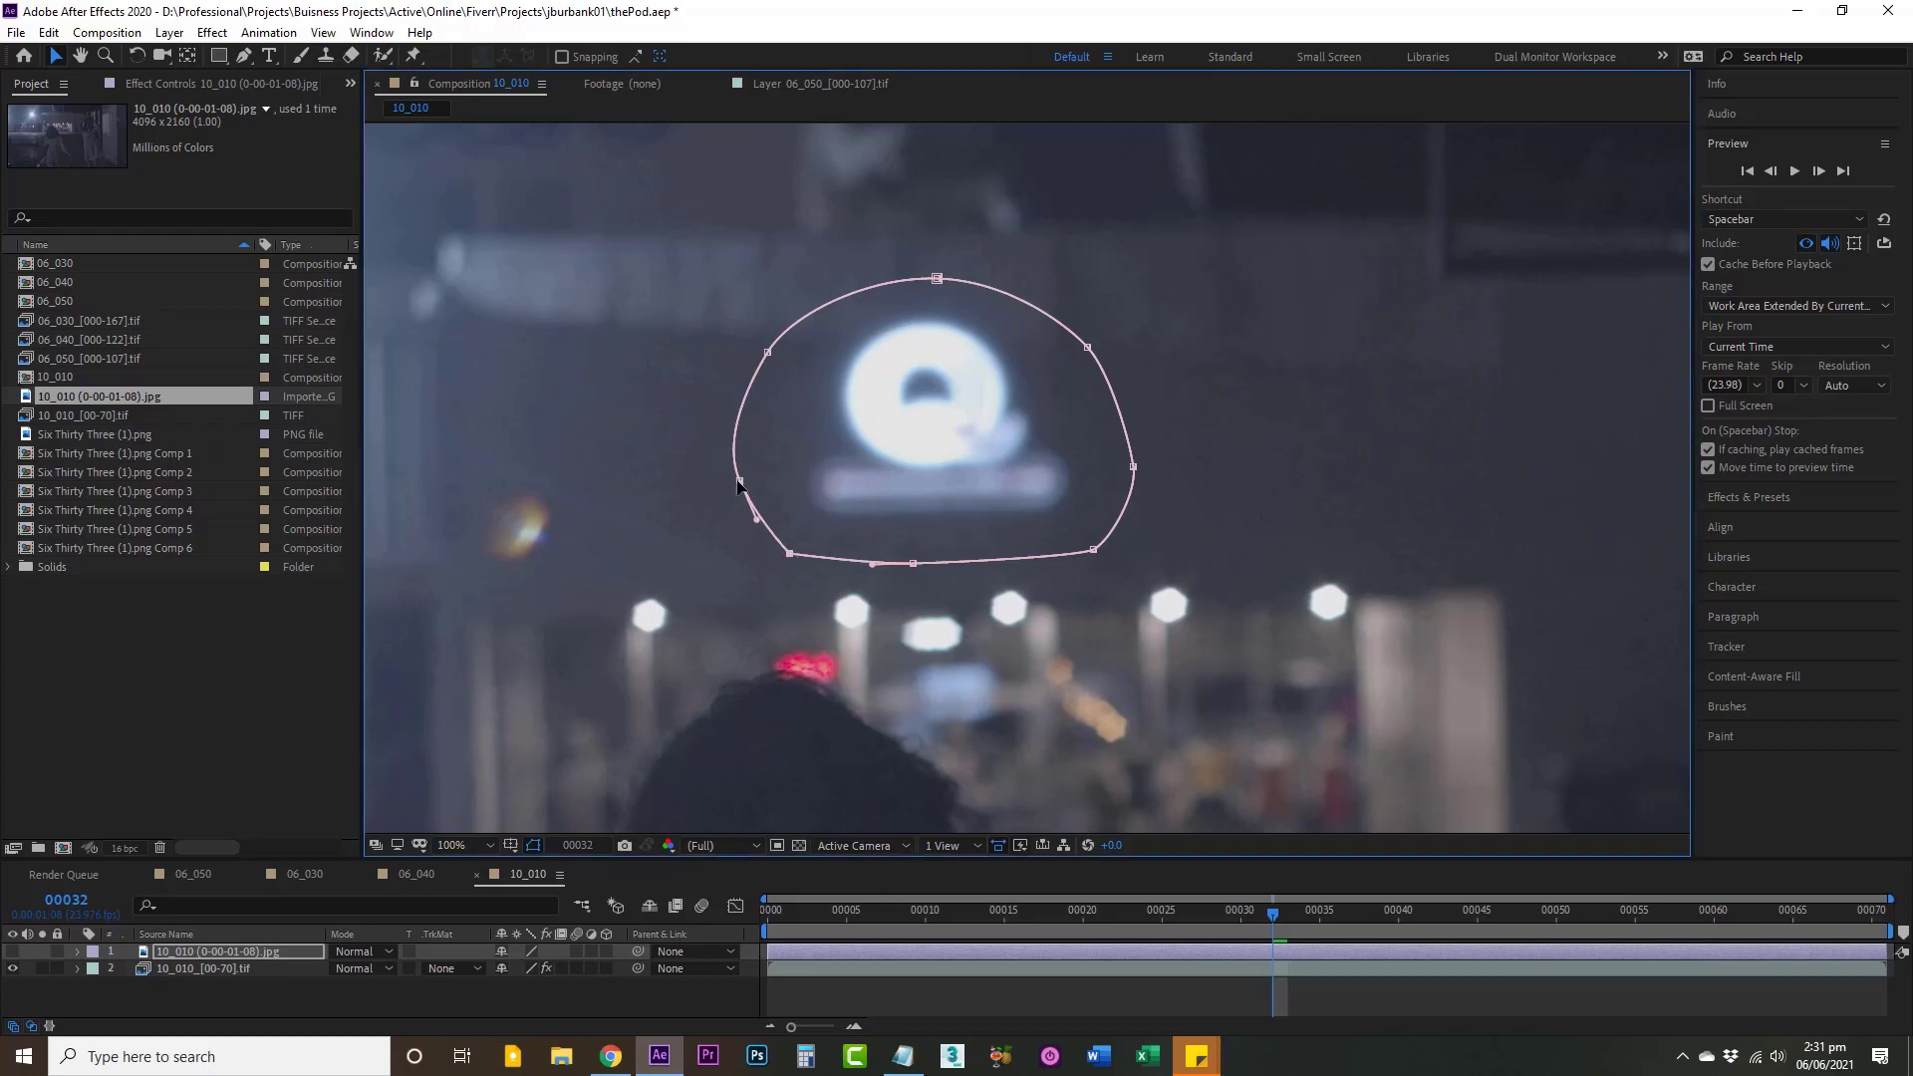
{"action": "left_click_drag", "start_coordinate": [739, 482], "coordinate": [730, 481]}
{"action": "left_click_drag", "start_coordinate": [245, 56], "coordinate": [245, 56]}
{"action": "left_click", "coordinate": [319, 136]}
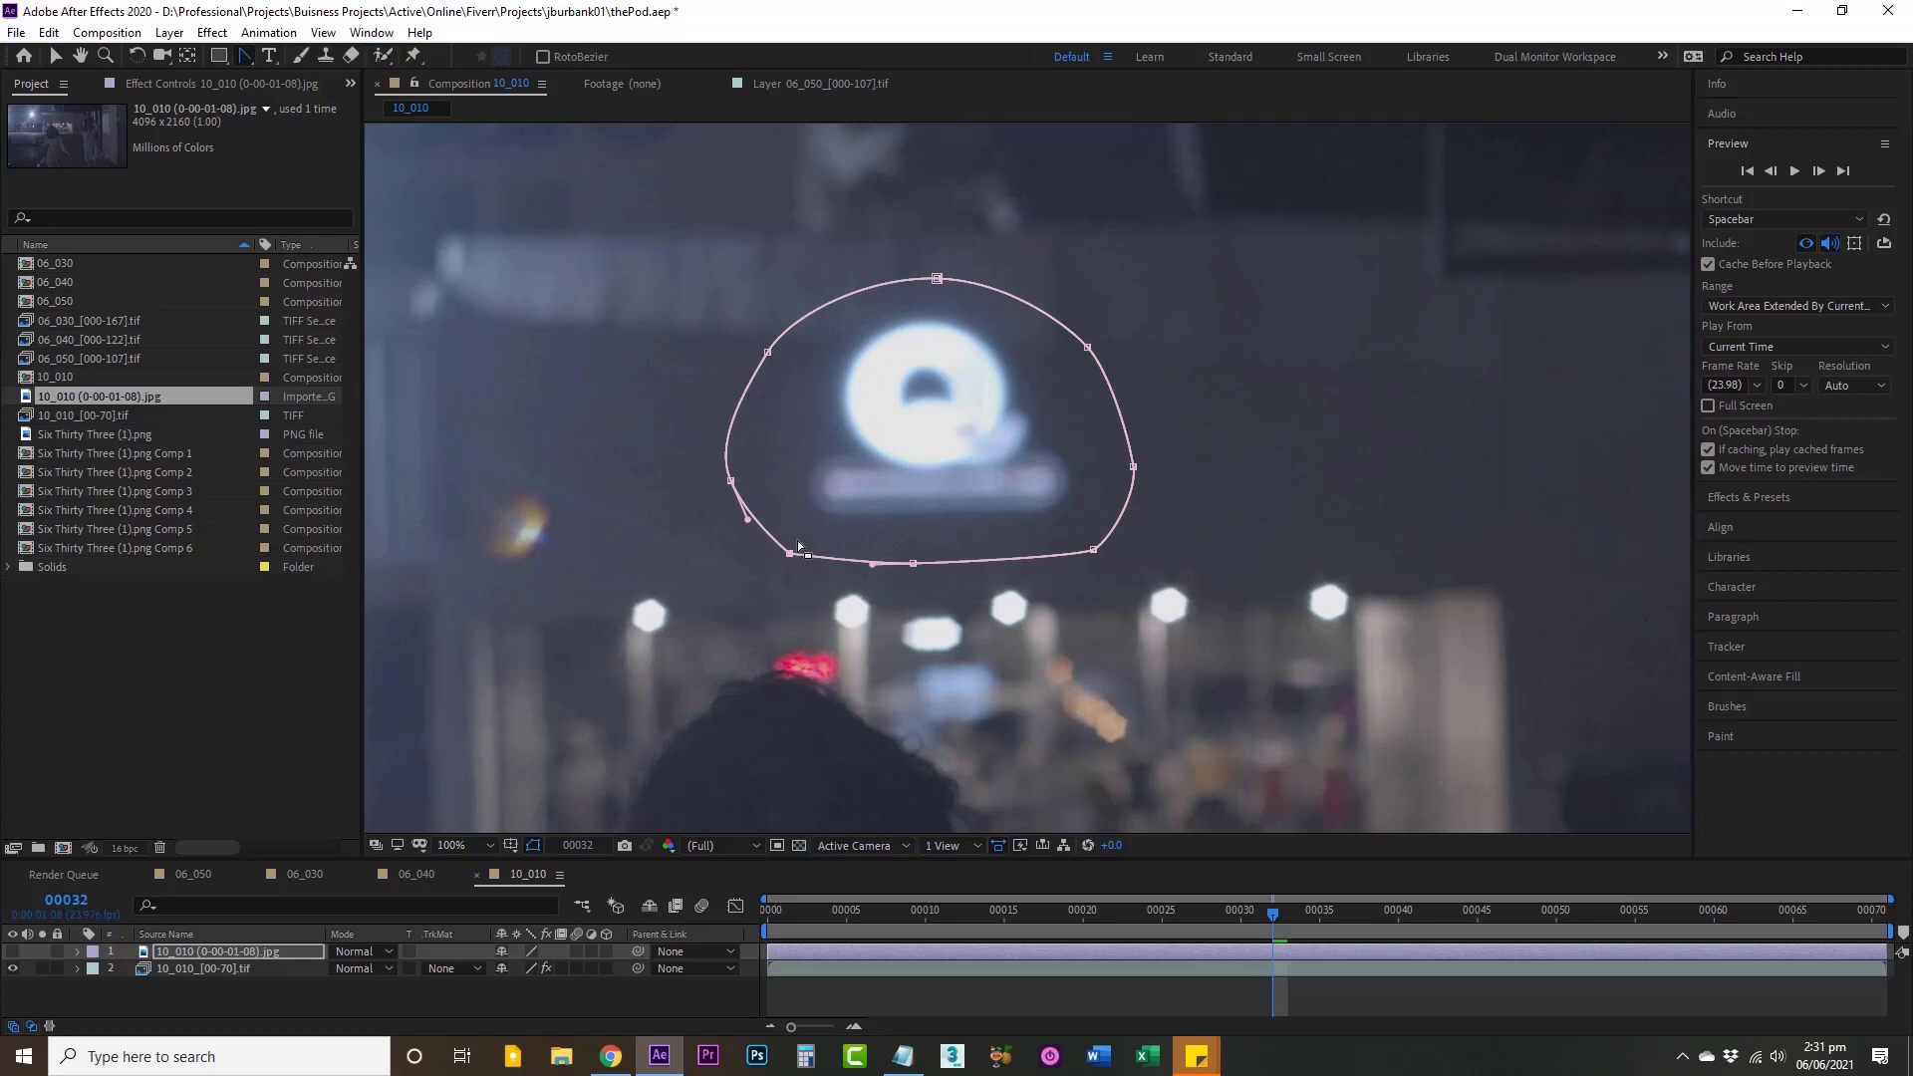
{"action": "left_click_drag", "start_coordinate": [790, 552], "coordinate": [822, 568]}
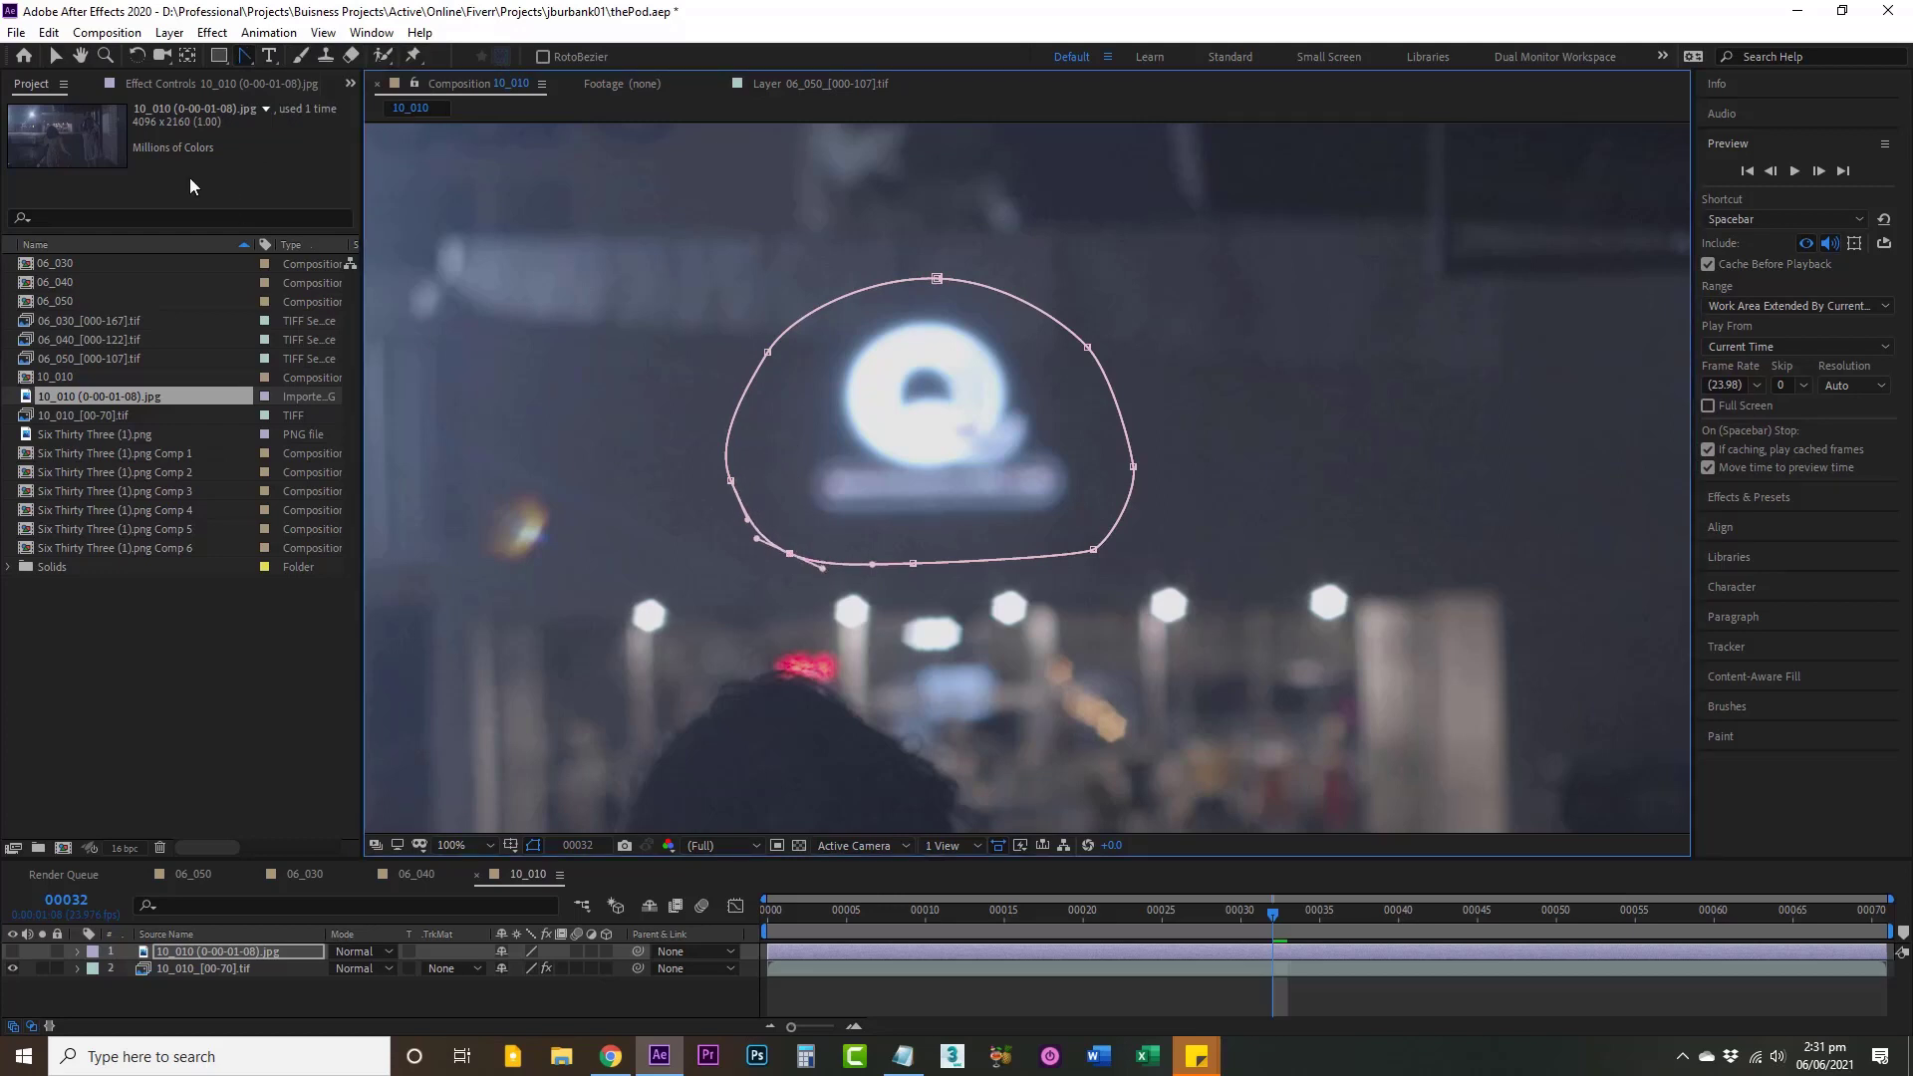
{"action": "left_click", "coordinate": [55, 57]}
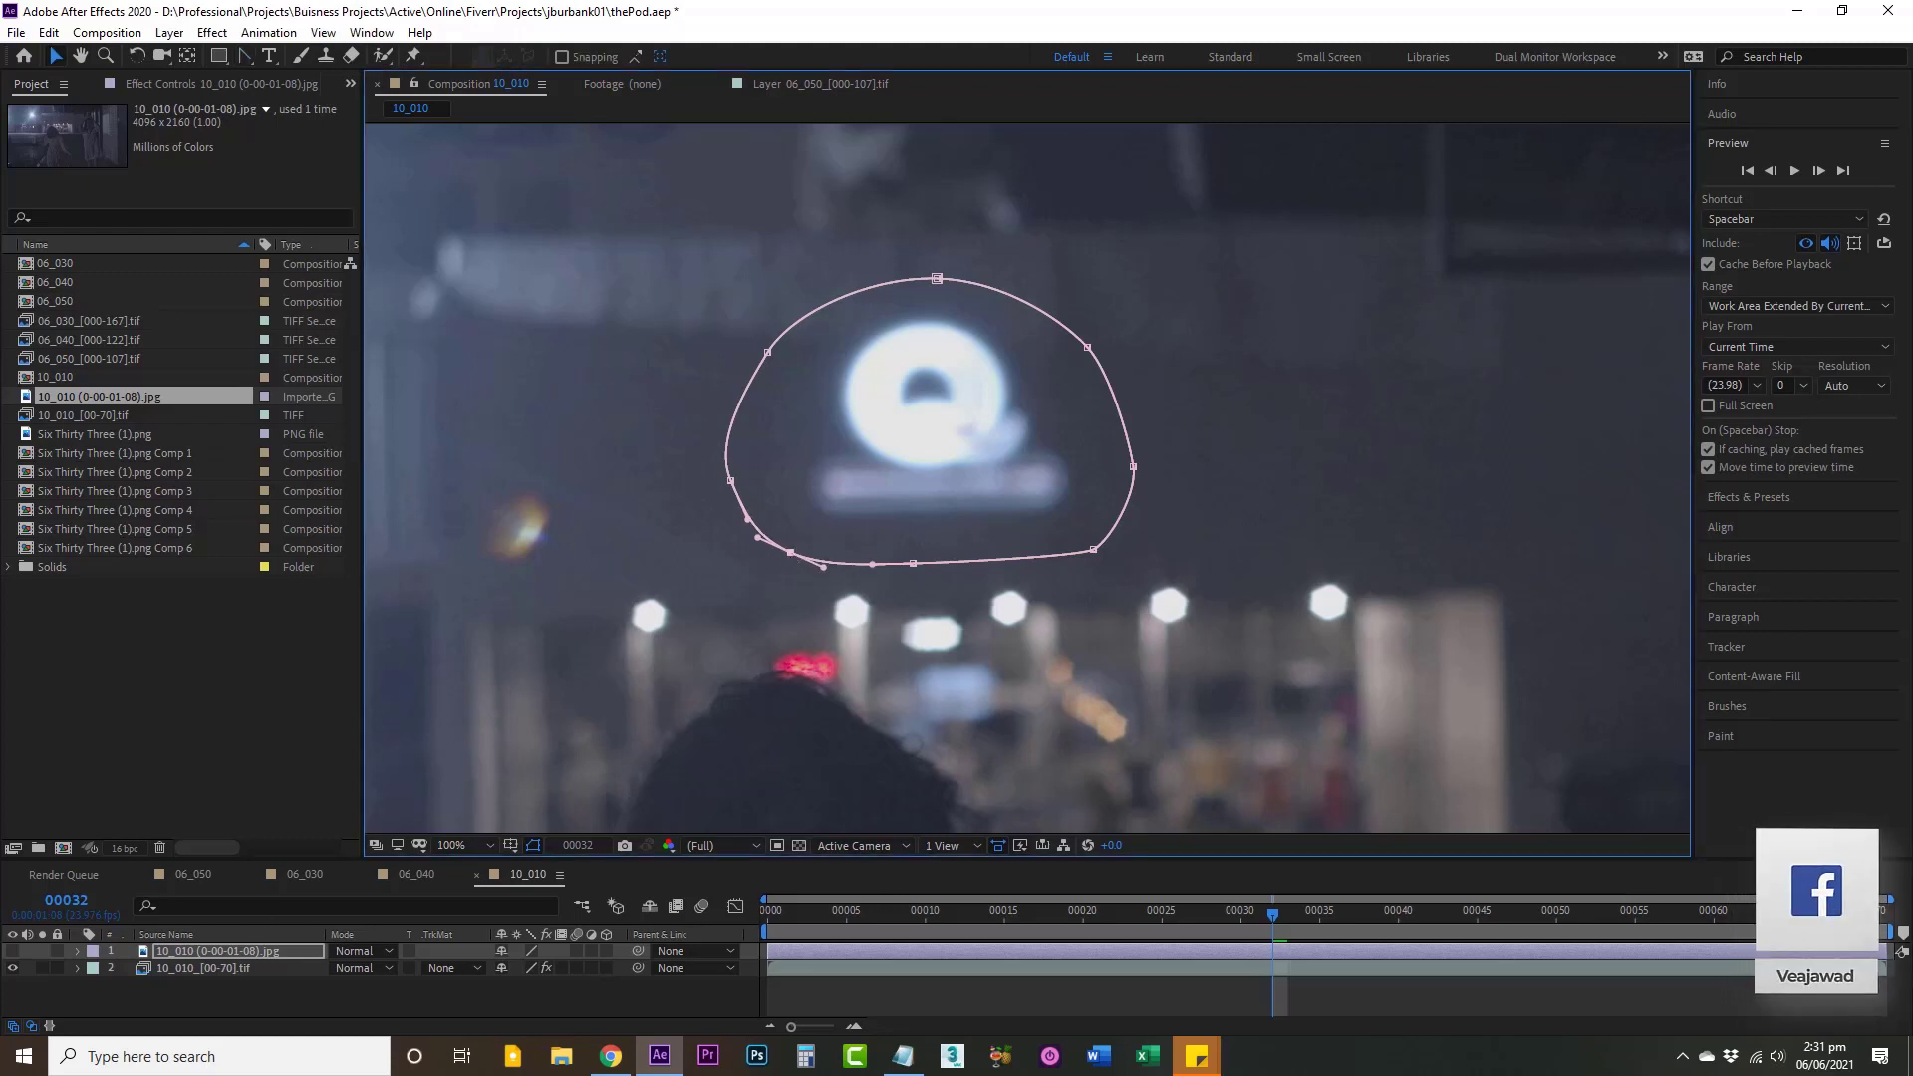
Step: Show the still layer with mask outlines hidden, and feather its mask by 50 pixels while checking the patch in isolation
{"action": "left_click", "coordinate": [13, 951]}
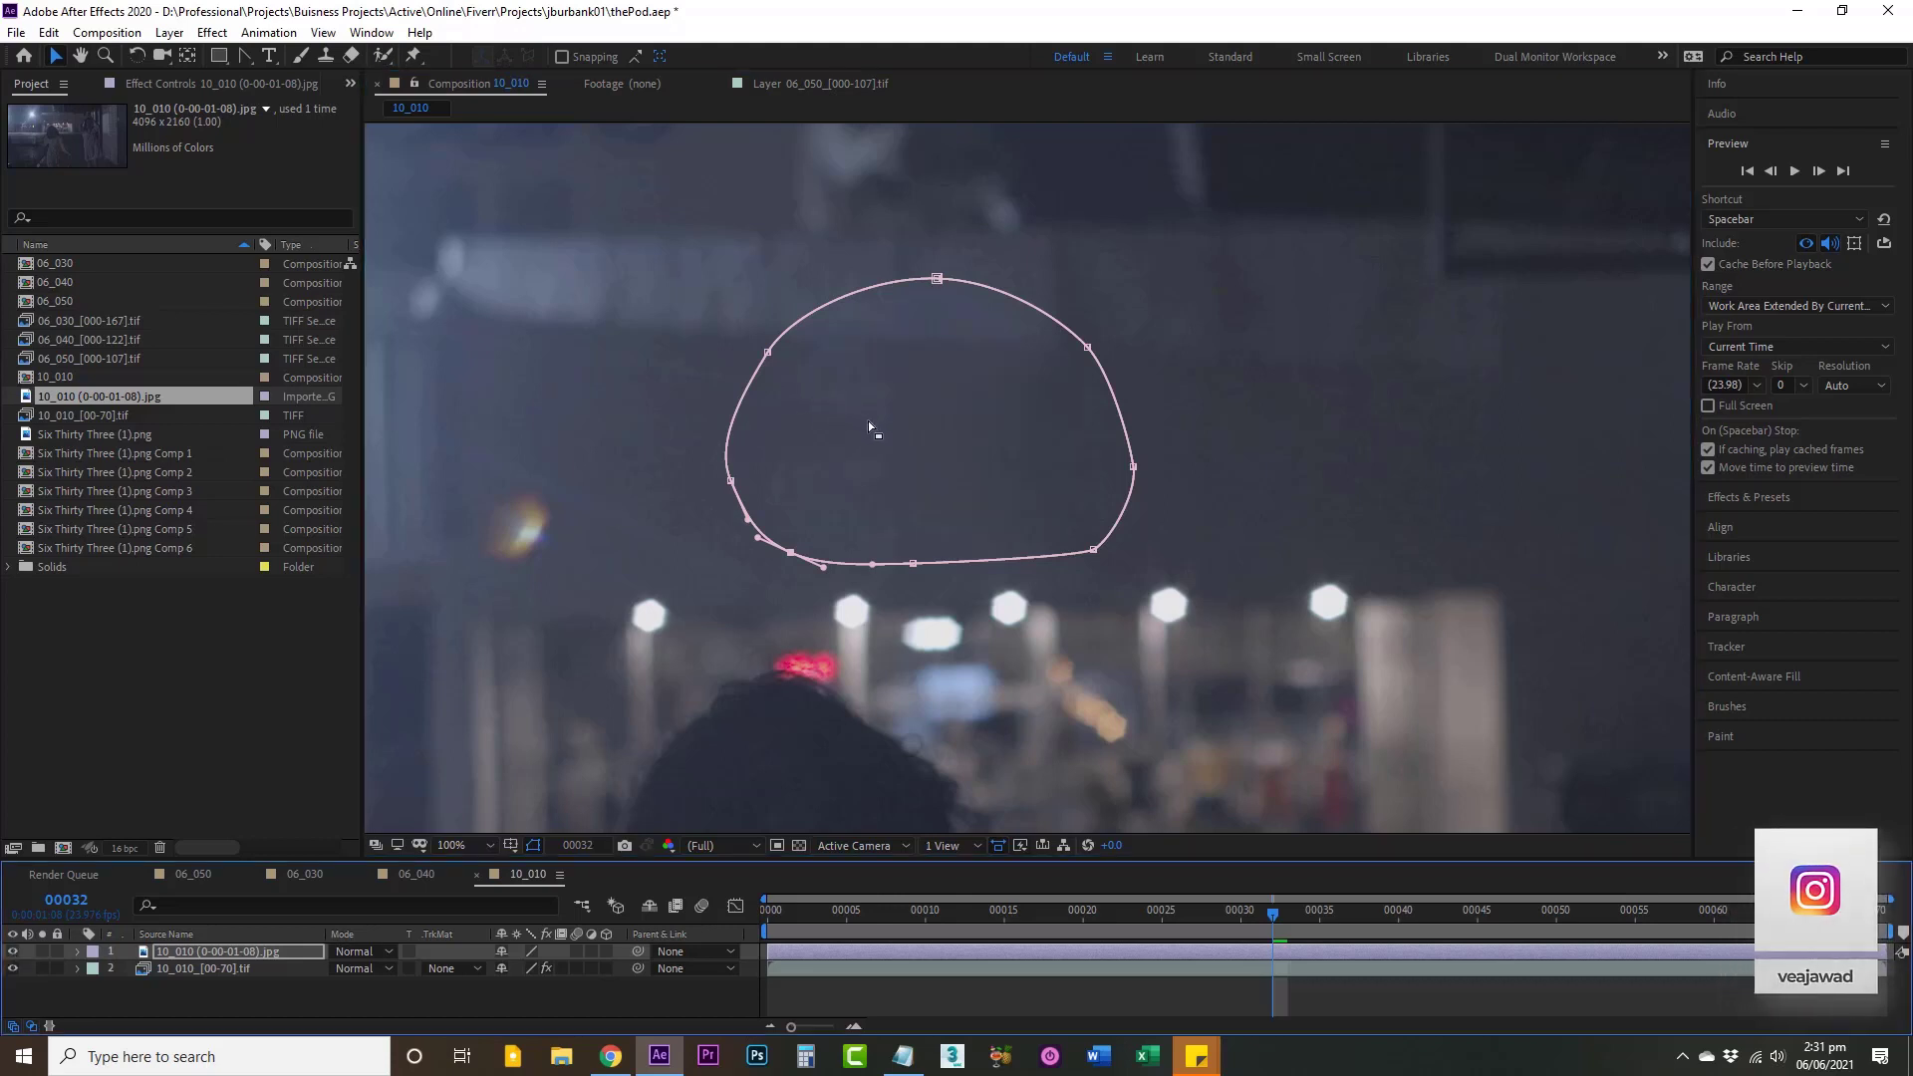
{"action": "left_click", "coordinate": [535, 843]}
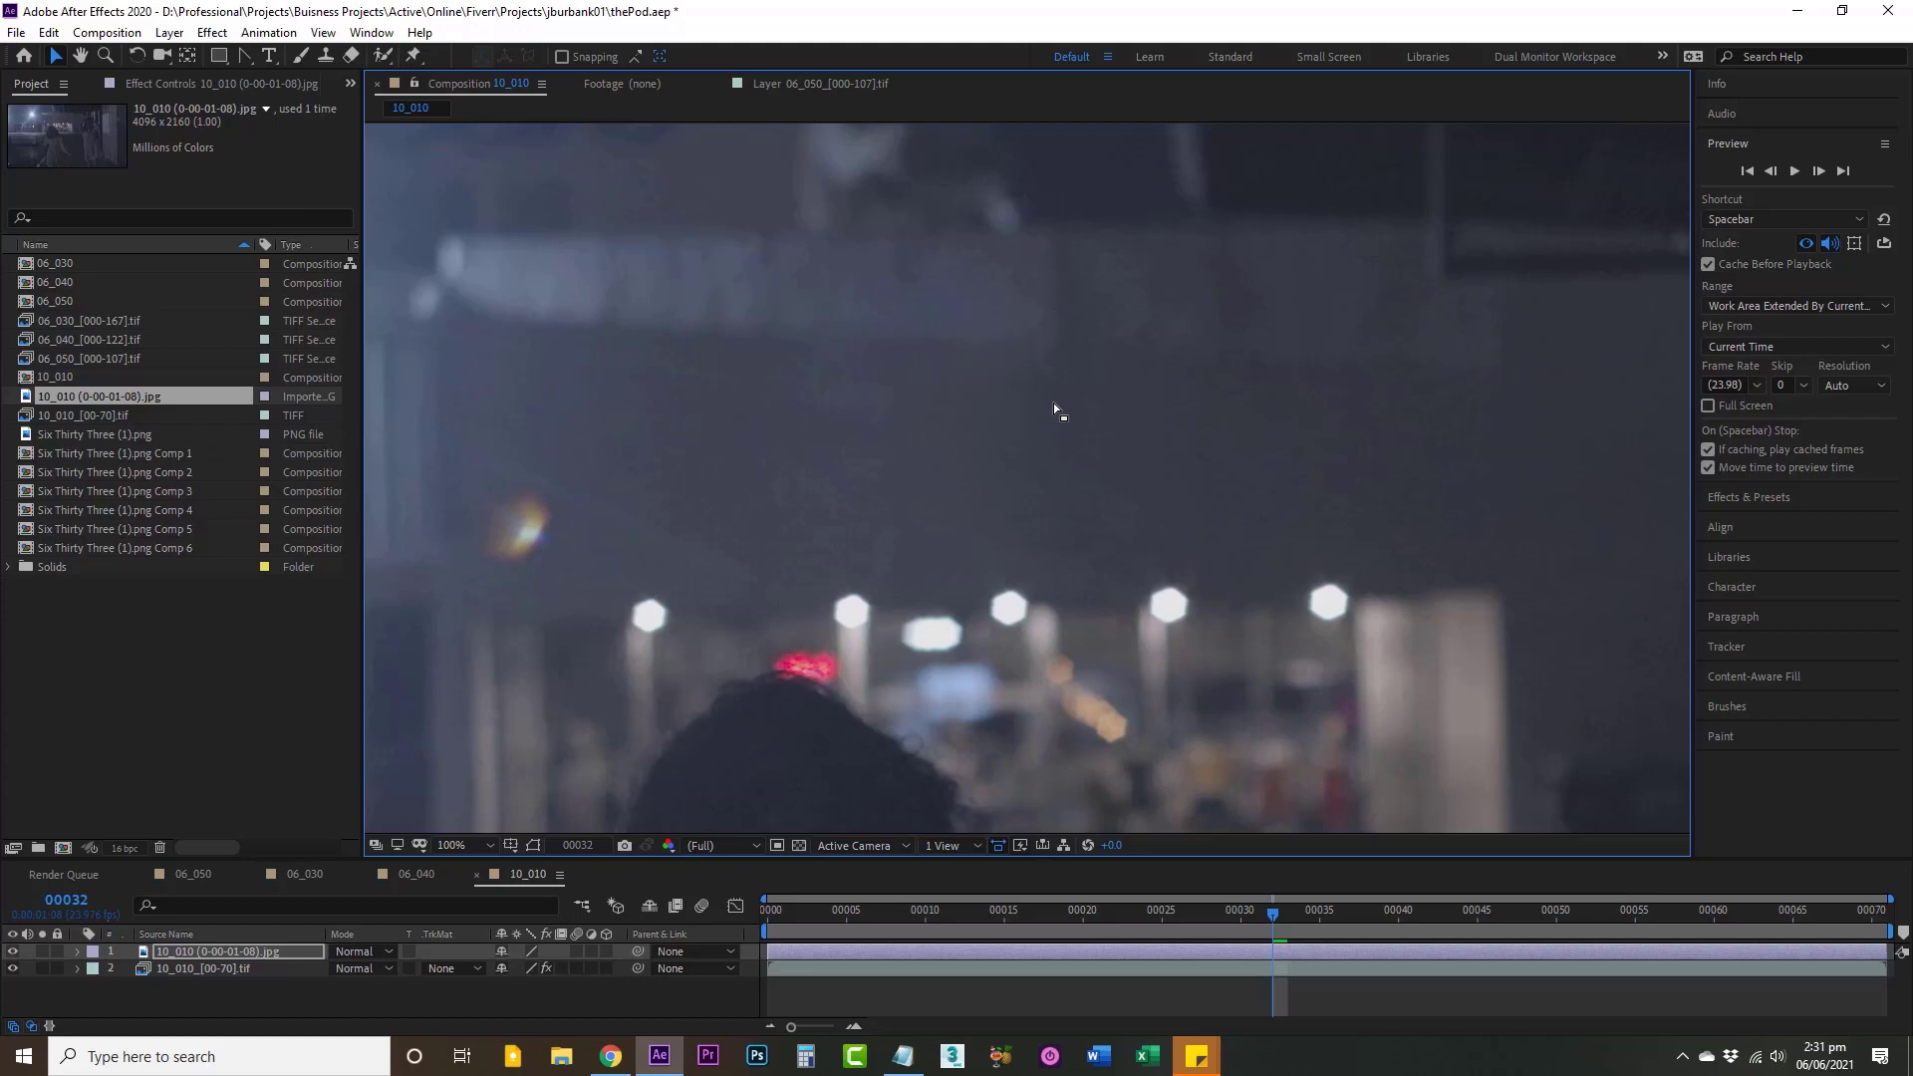
{"action": "left_click", "coordinate": [41, 950]}
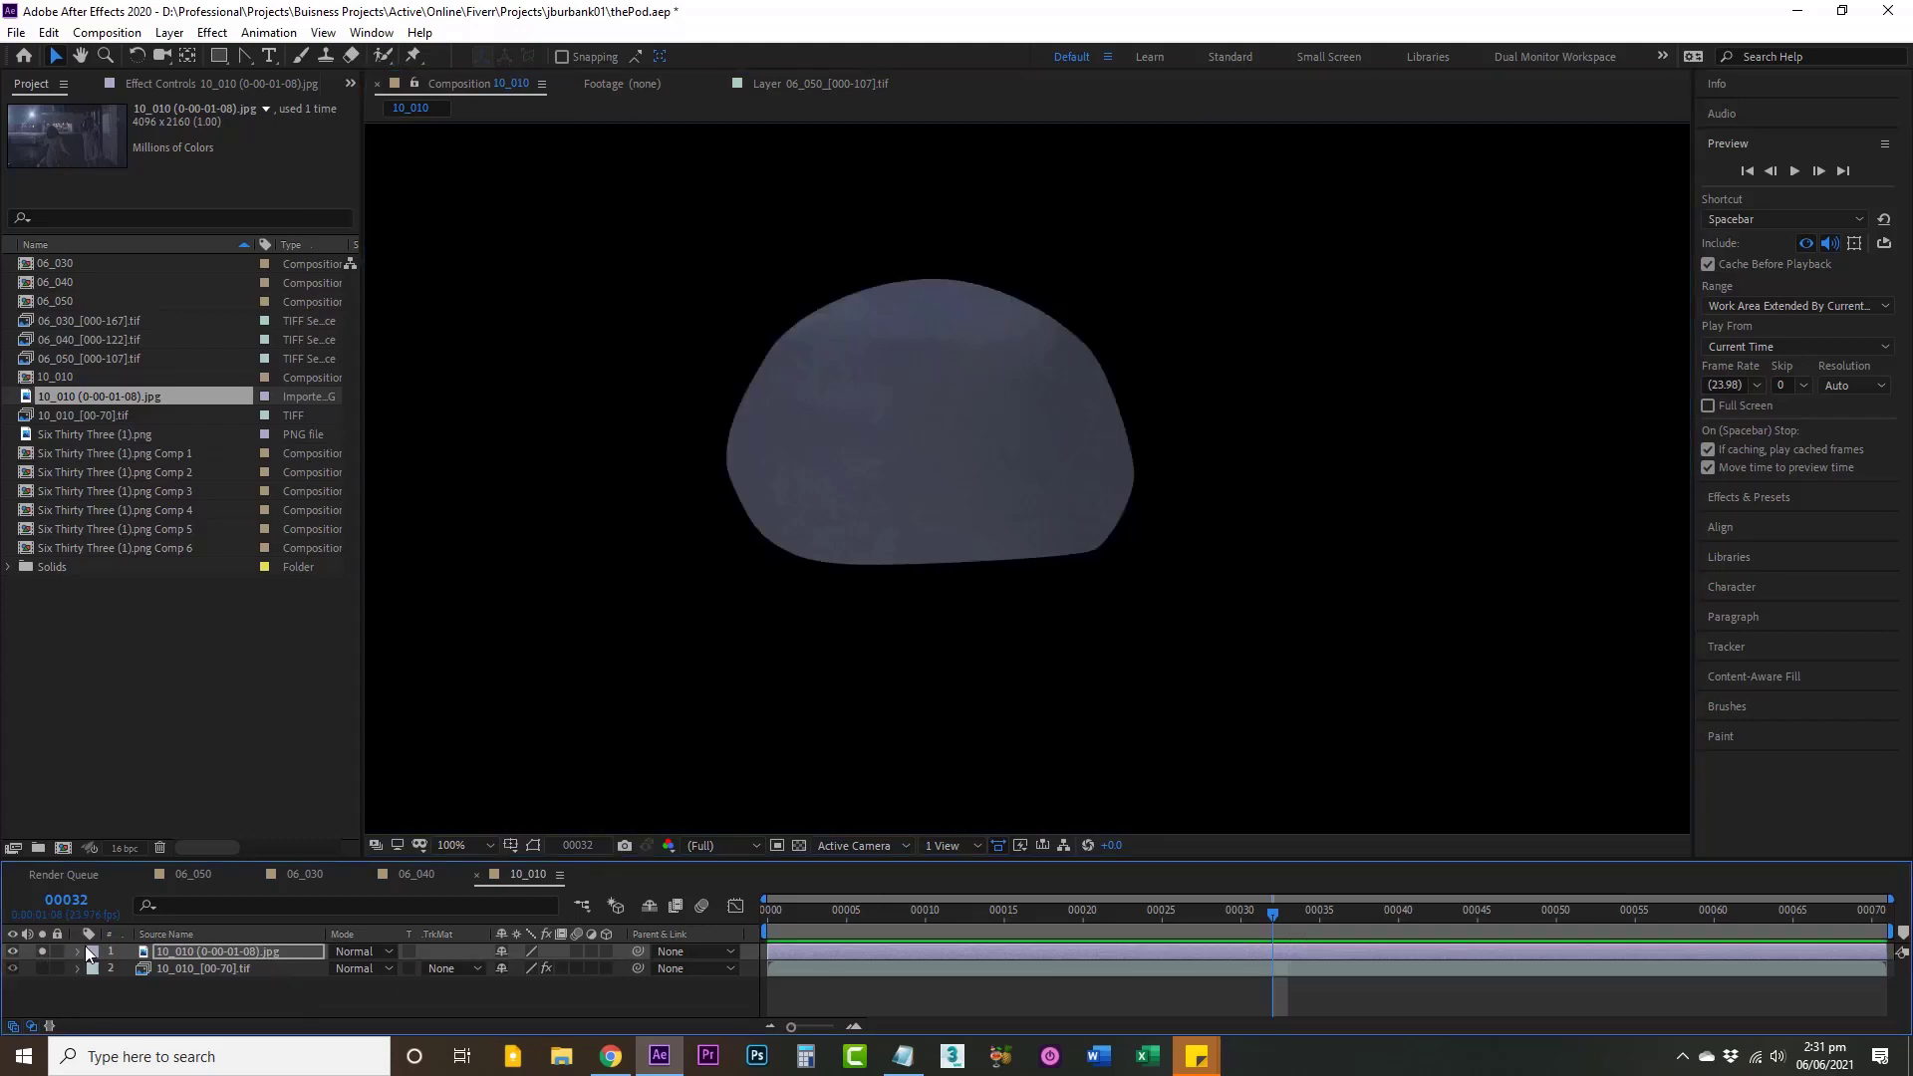
{"action": "key", "text": "f"}
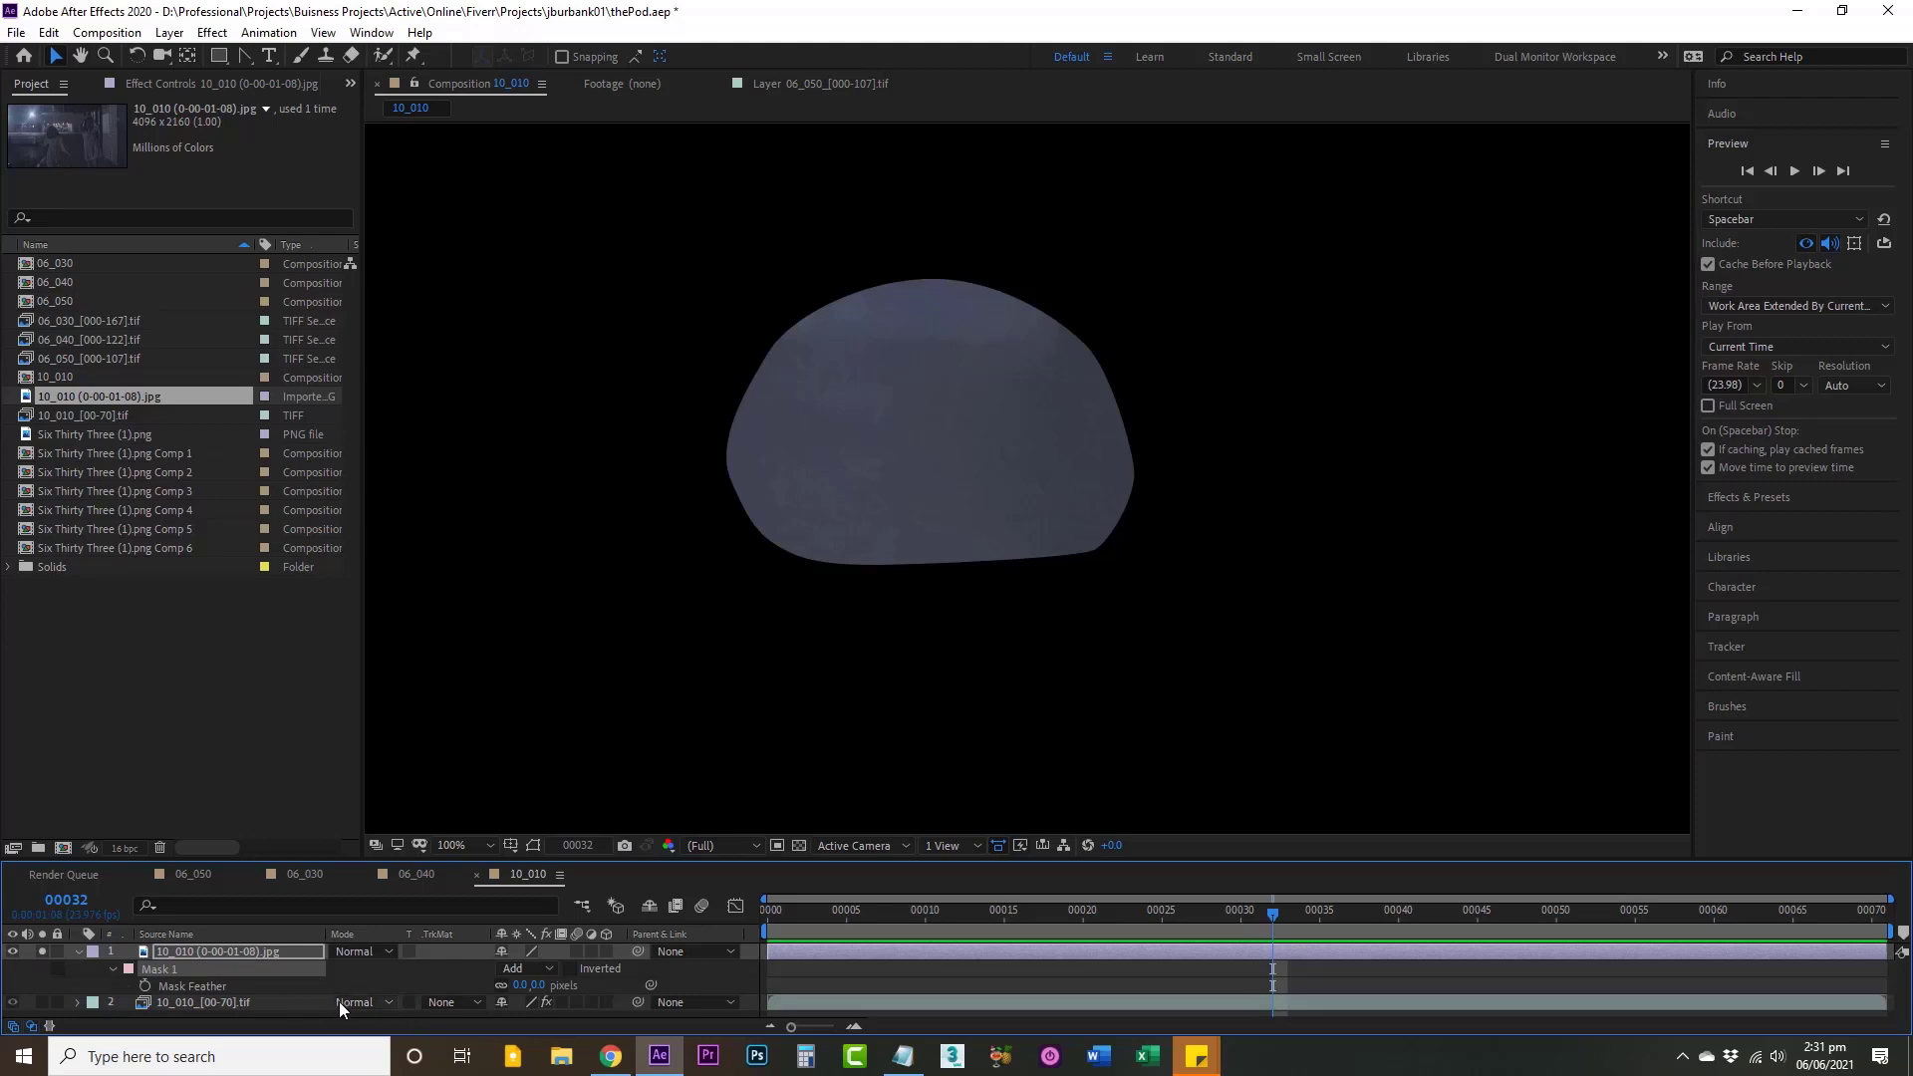
{"action": "left_click", "coordinate": [521, 984]}
{"action": "type", "text": "50"}
{"action": "key", "text": "Return"}
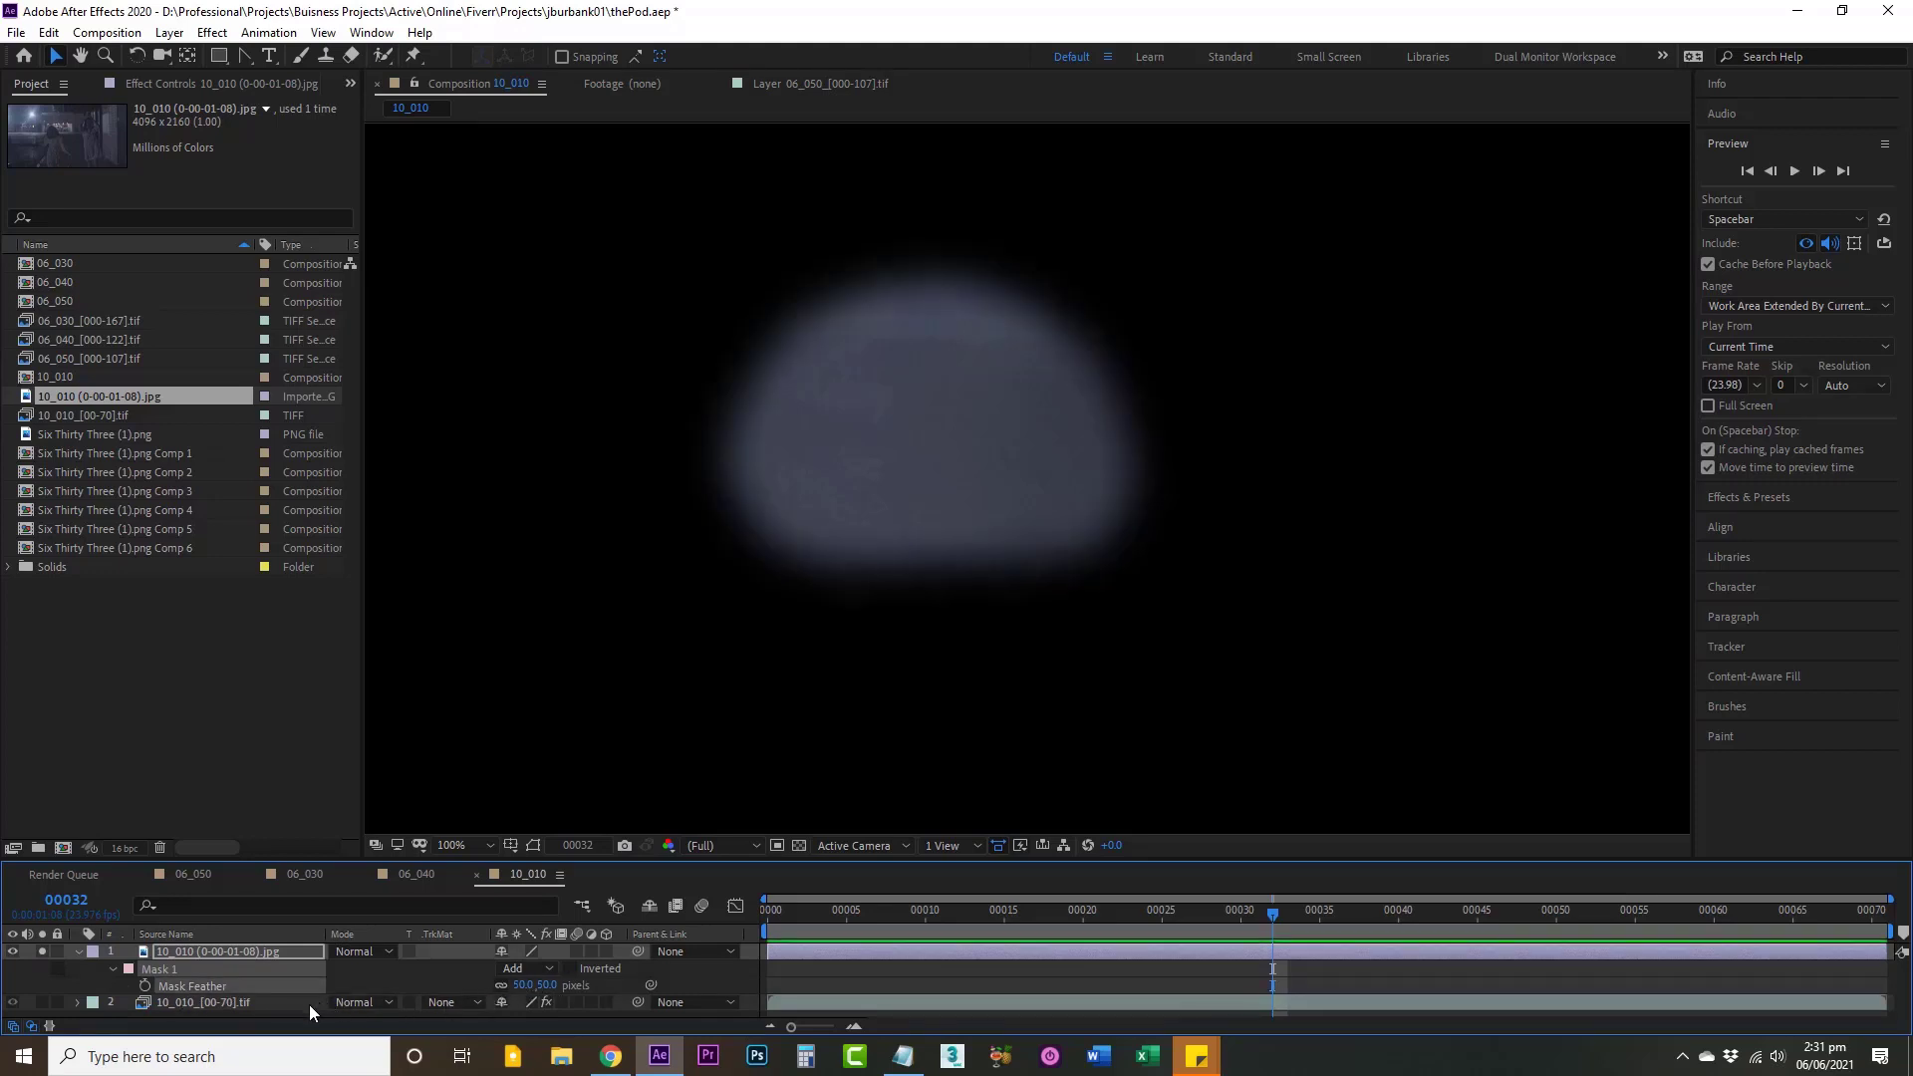
{"action": "left_click", "coordinate": [43, 950]}
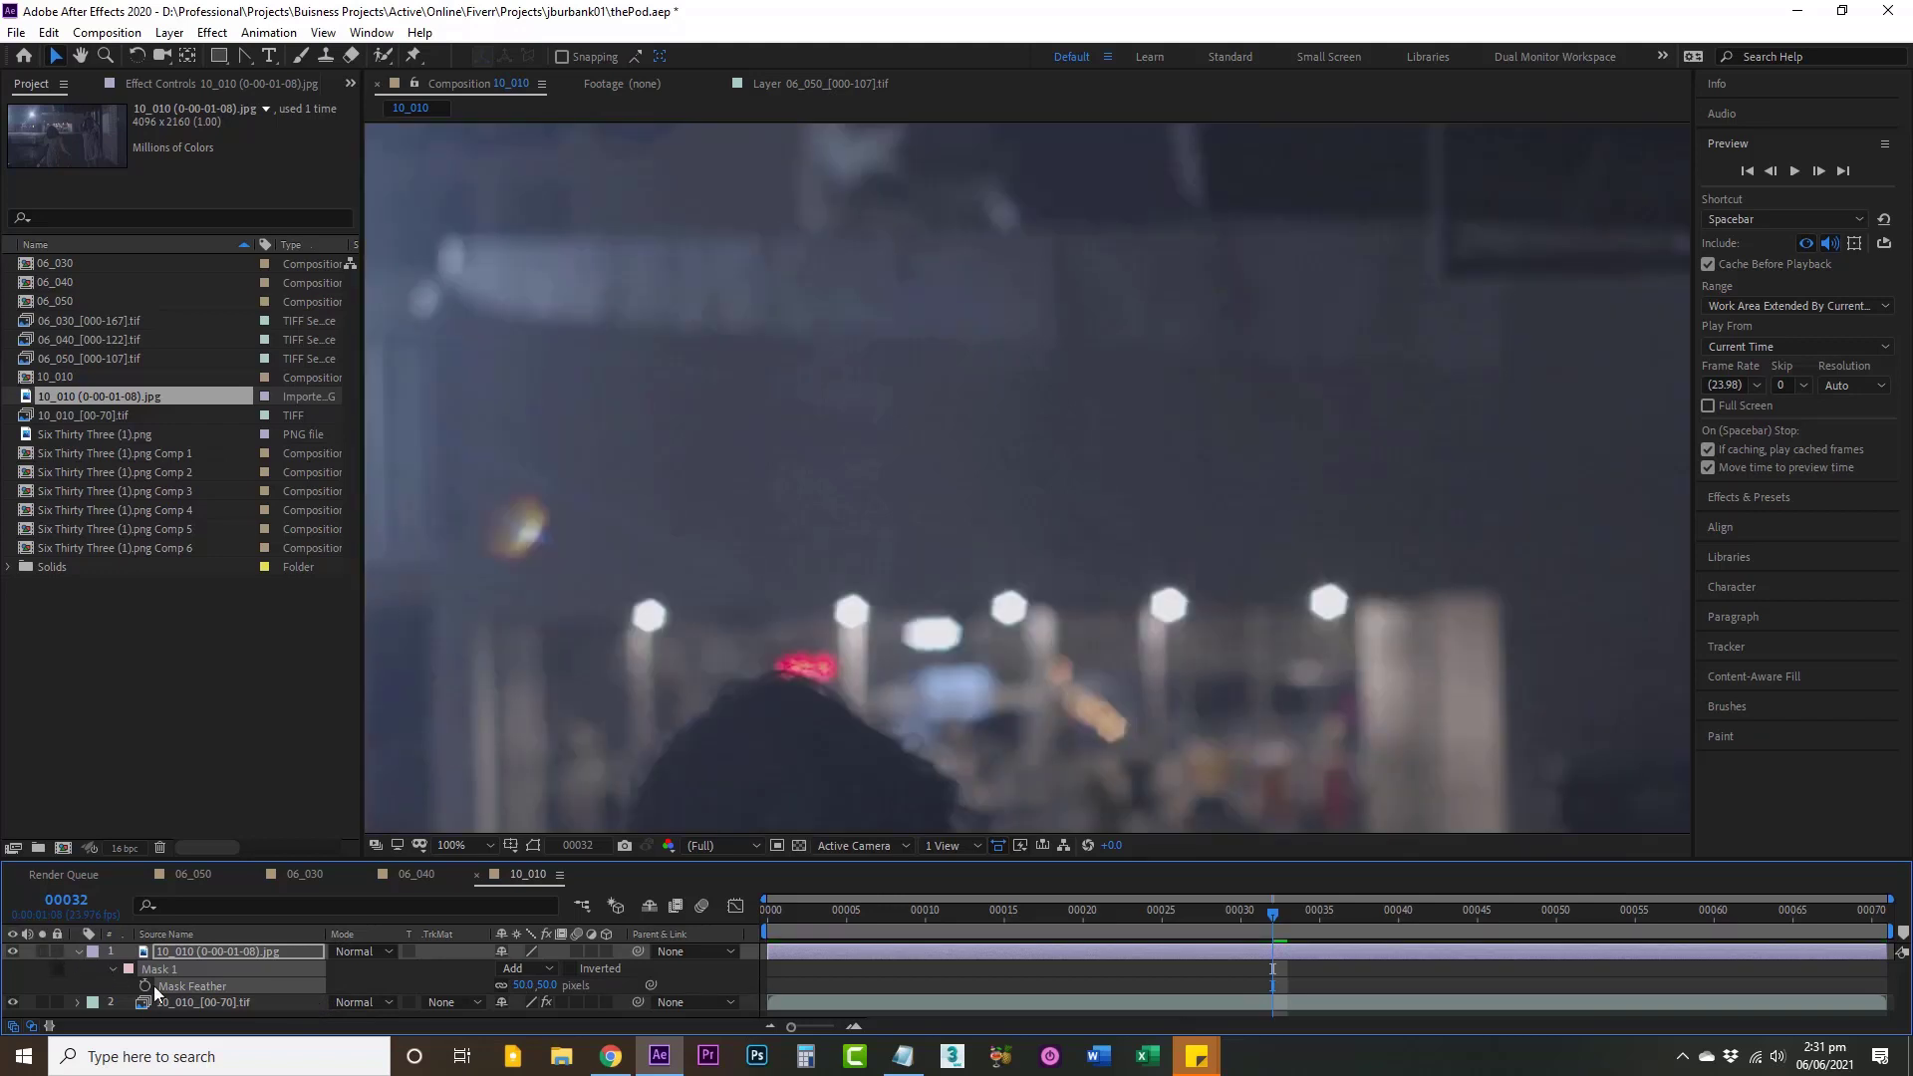
Step: Set the still layer's mask expansion to -5 pixels and save the project
{"action": "left_click", "coordinate": [112, 968]}
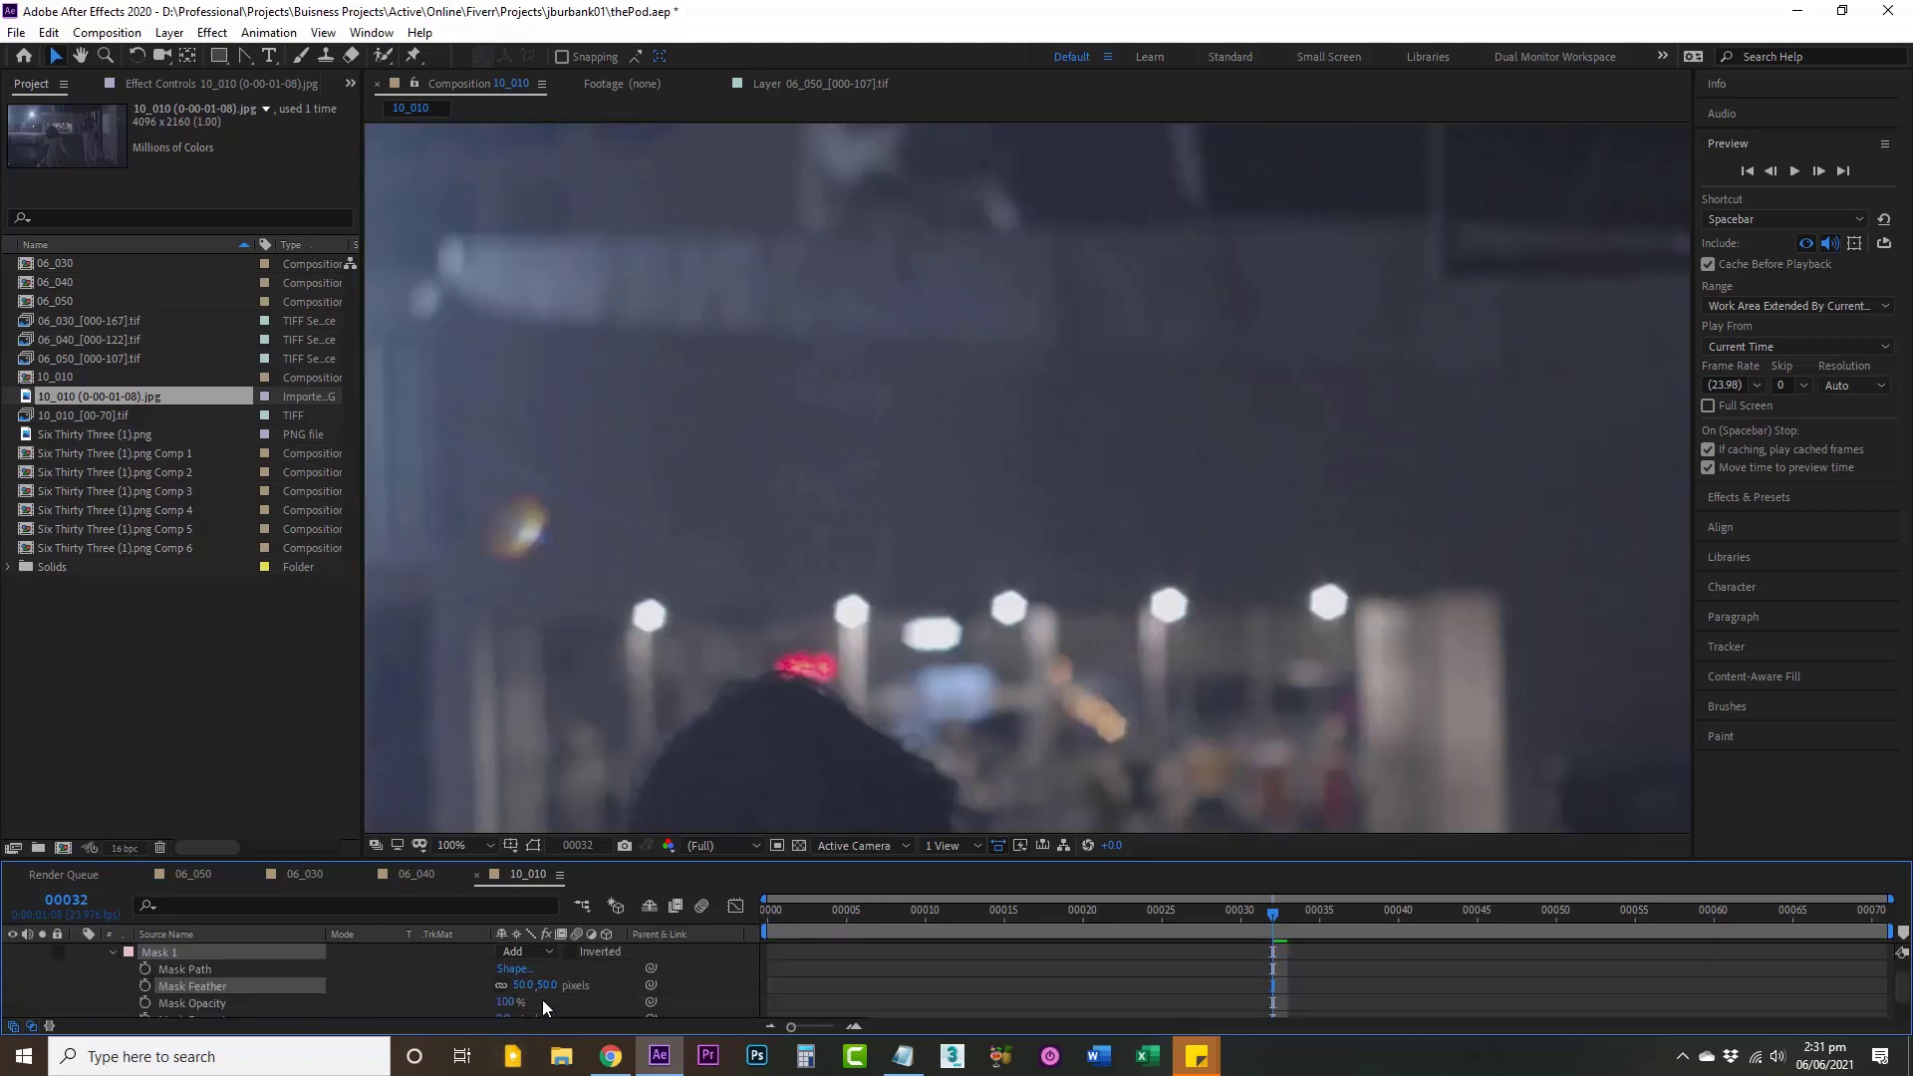
{"action": "scroll", "coordinate": [542, 1006], "scroll_direction": "down", "scroll_amount": 2}
{"action": "left_click", "coordinate": [508, 992]}
{"action": "type", "text": "-5"}
{"action": "key", "text": "Return"}
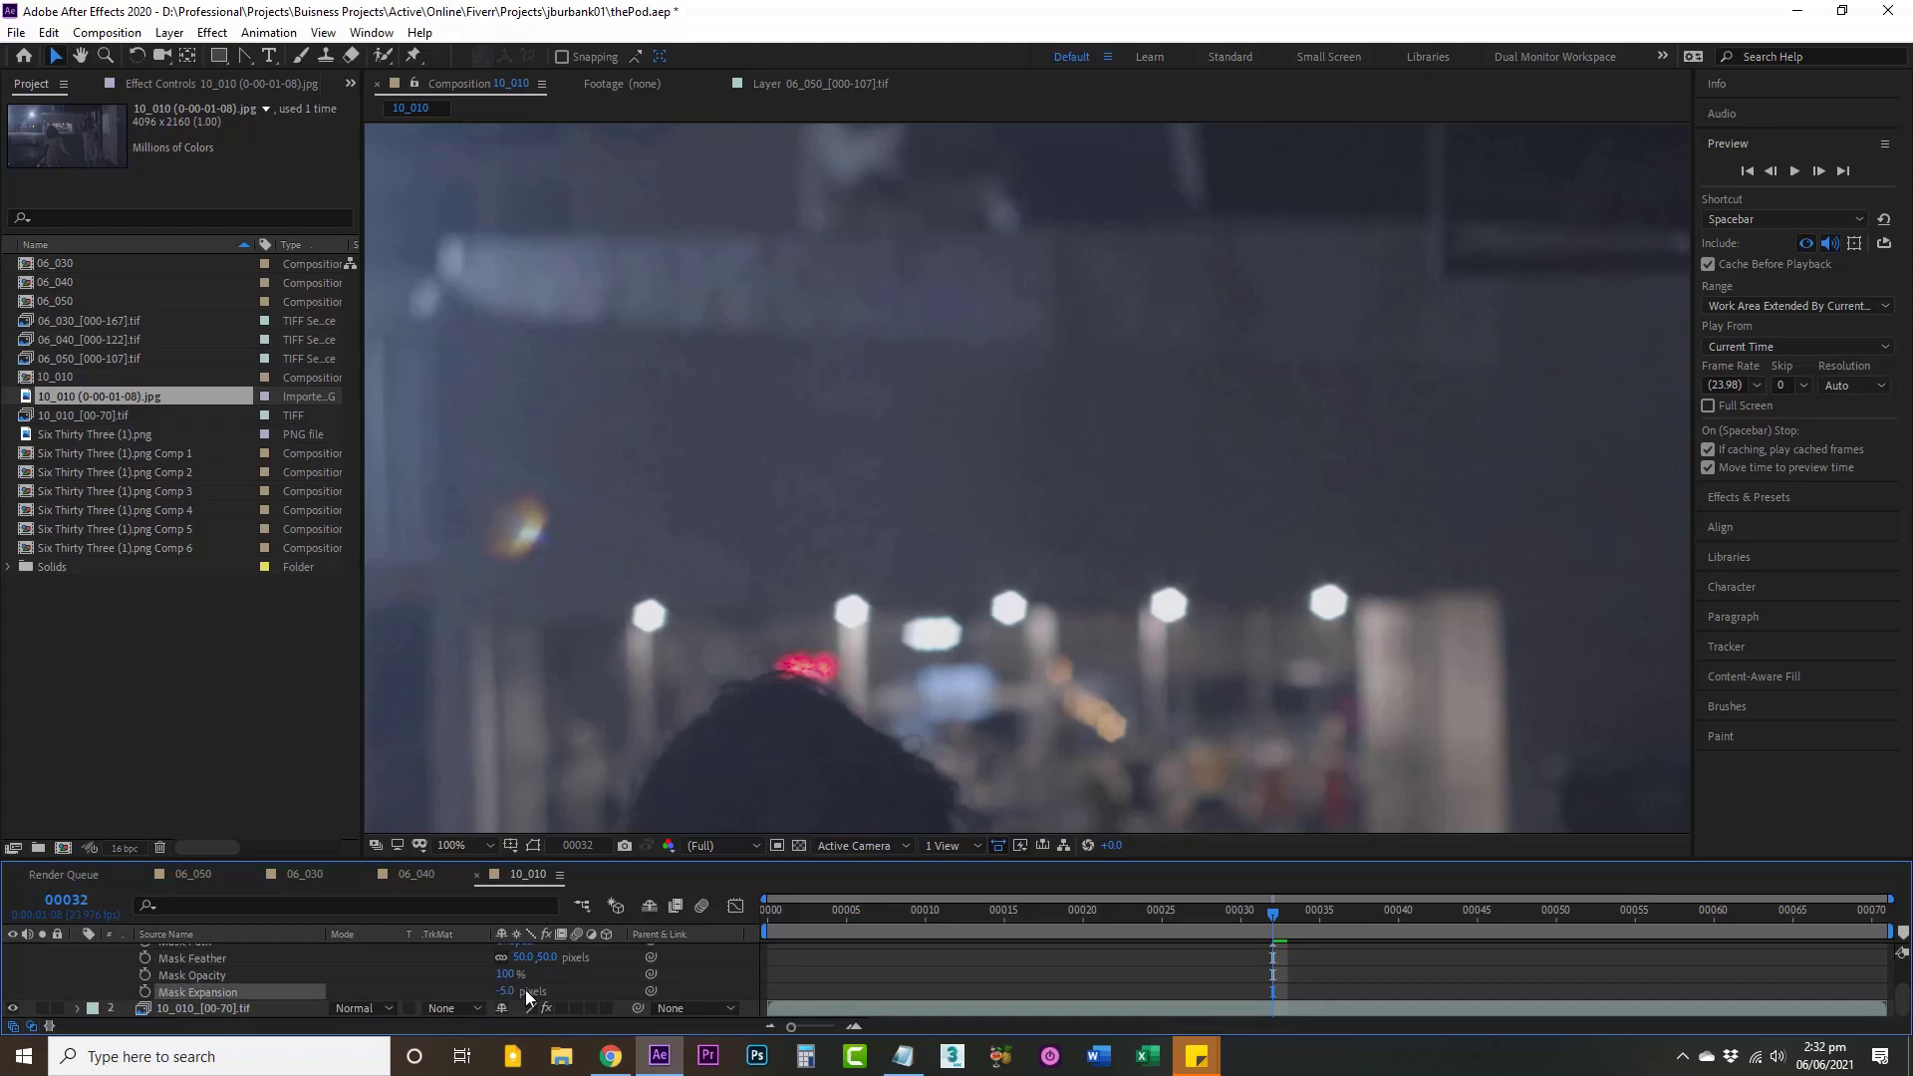
{"action": "scroll", "coordinate": [104, 976], "scroll_direction": "up", "scroll_amount": 2}
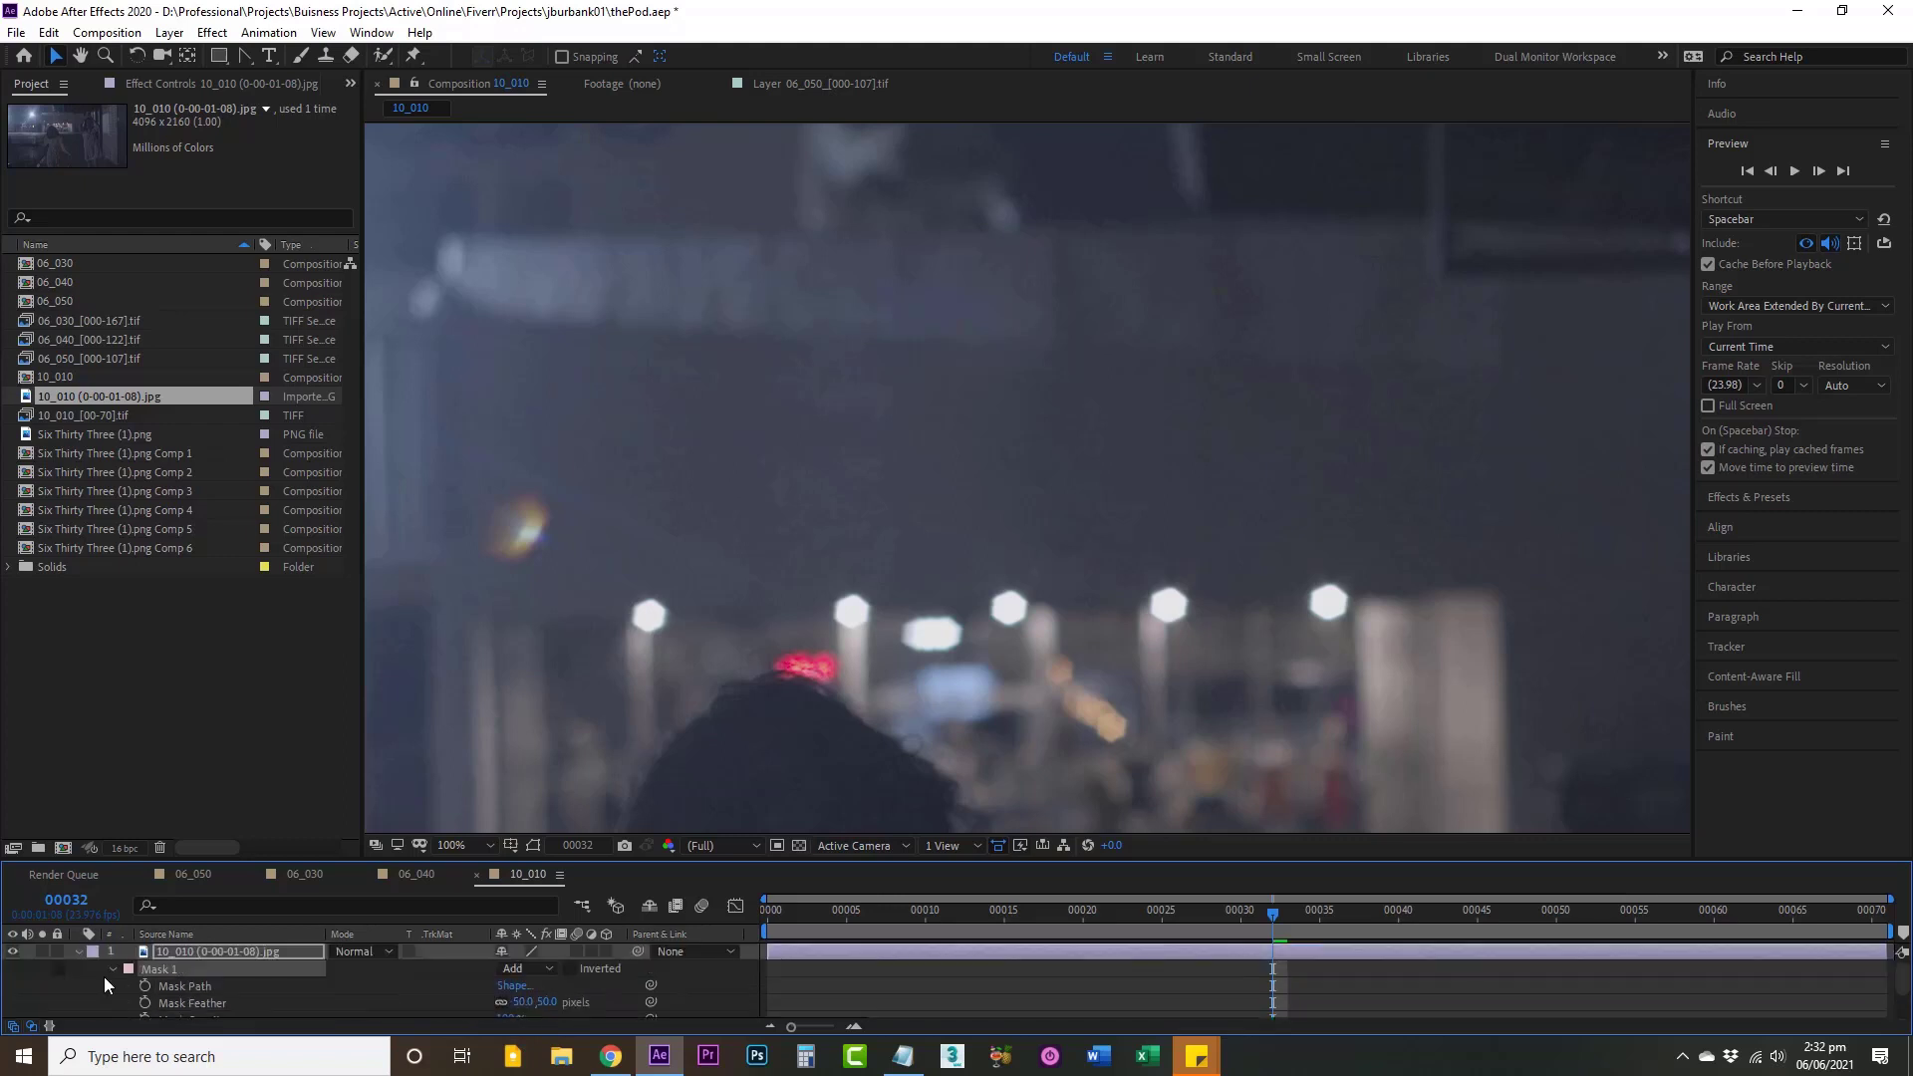
{"action": "left_click", "coordinate": [77, 951]}
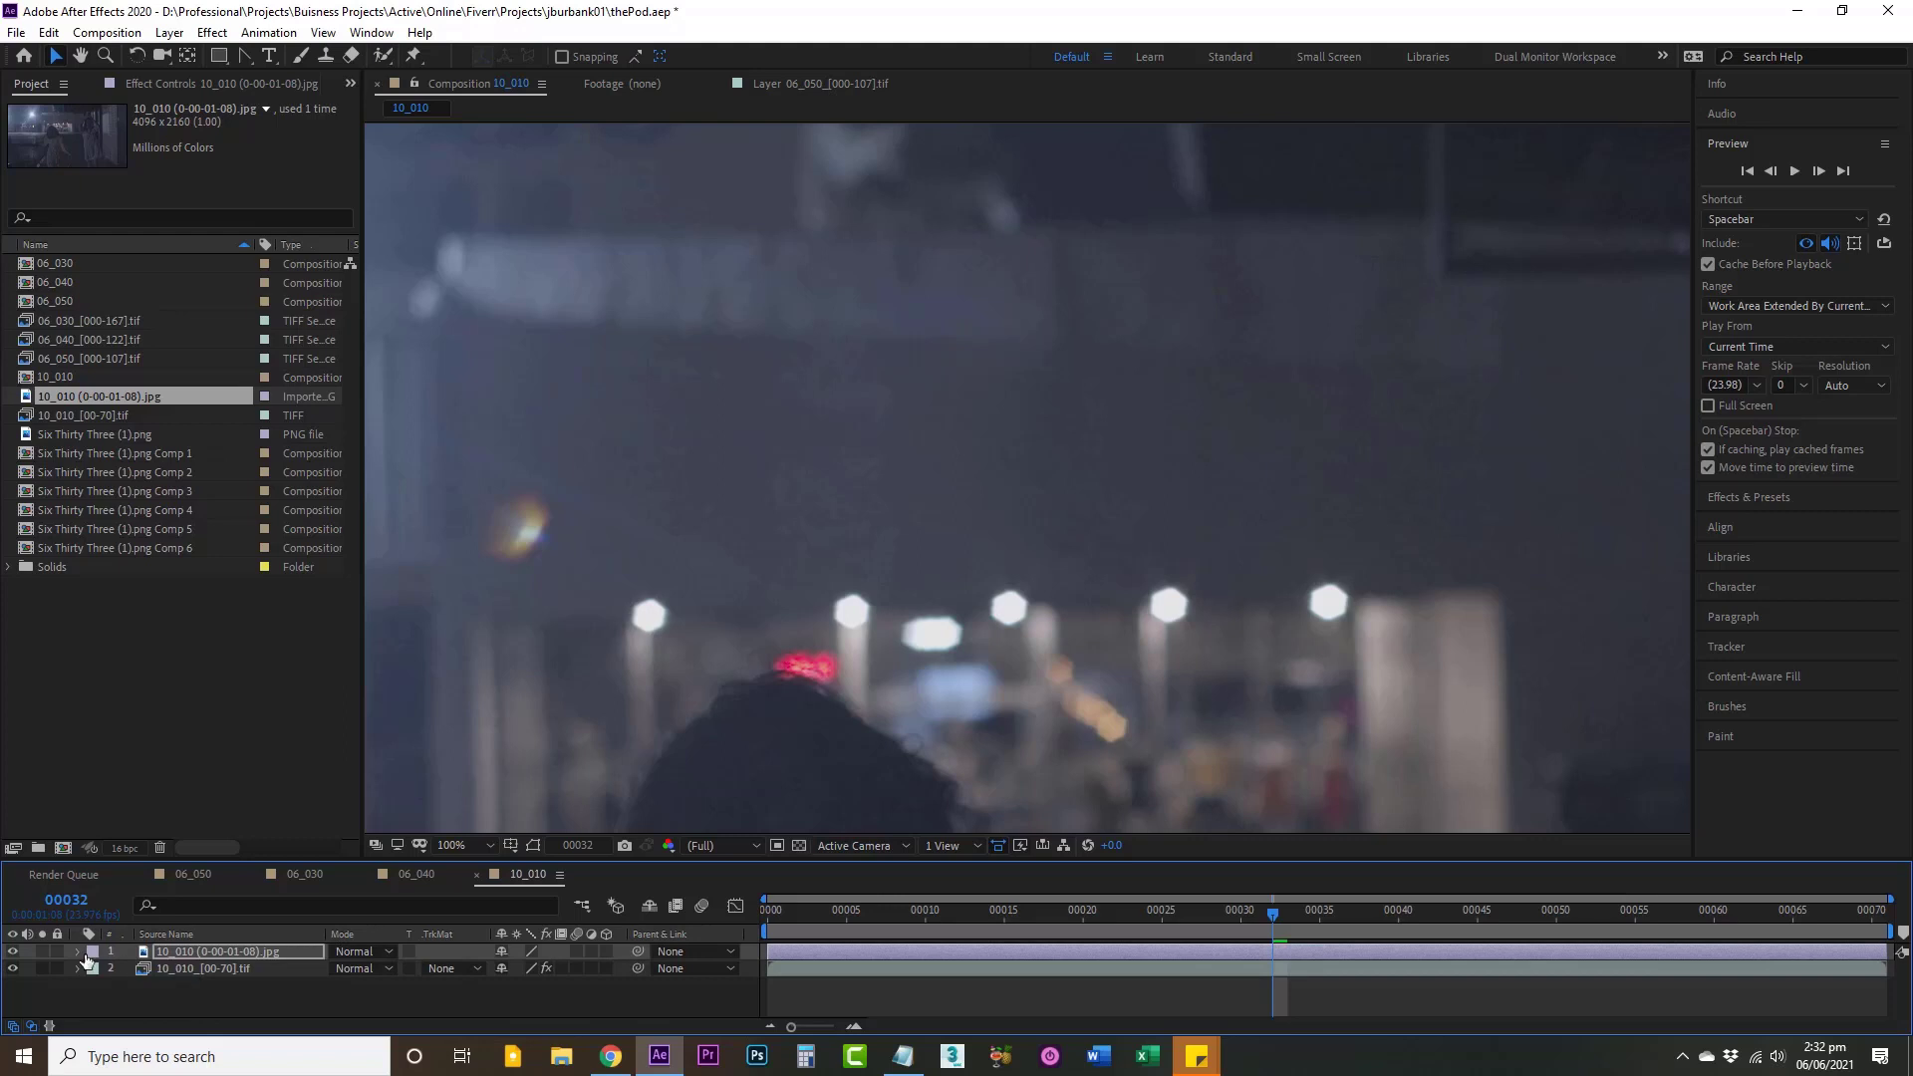
{"action": "key", "text": "ctrl+s"}
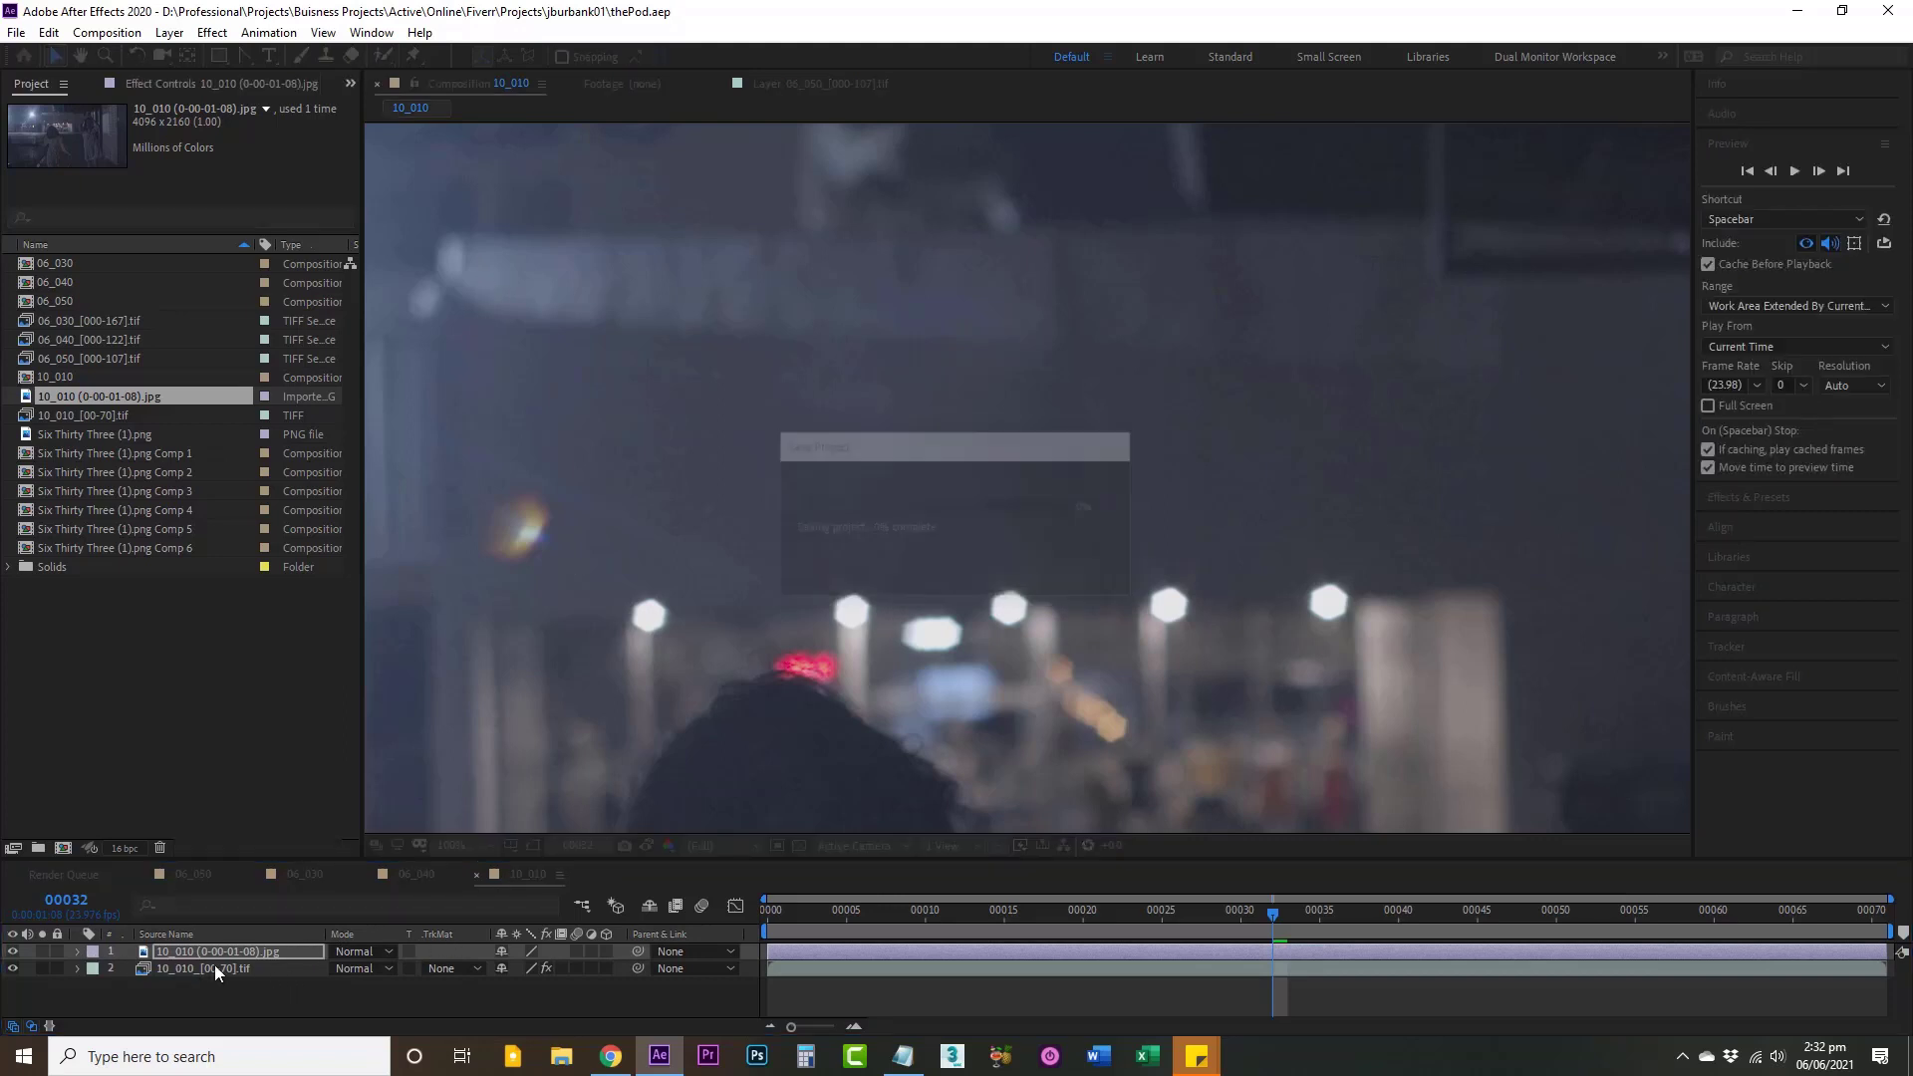
Step: Center the still layer's anchor point on the masked wall patch
{"action": "left_click", "coordinate": [201, 951]}
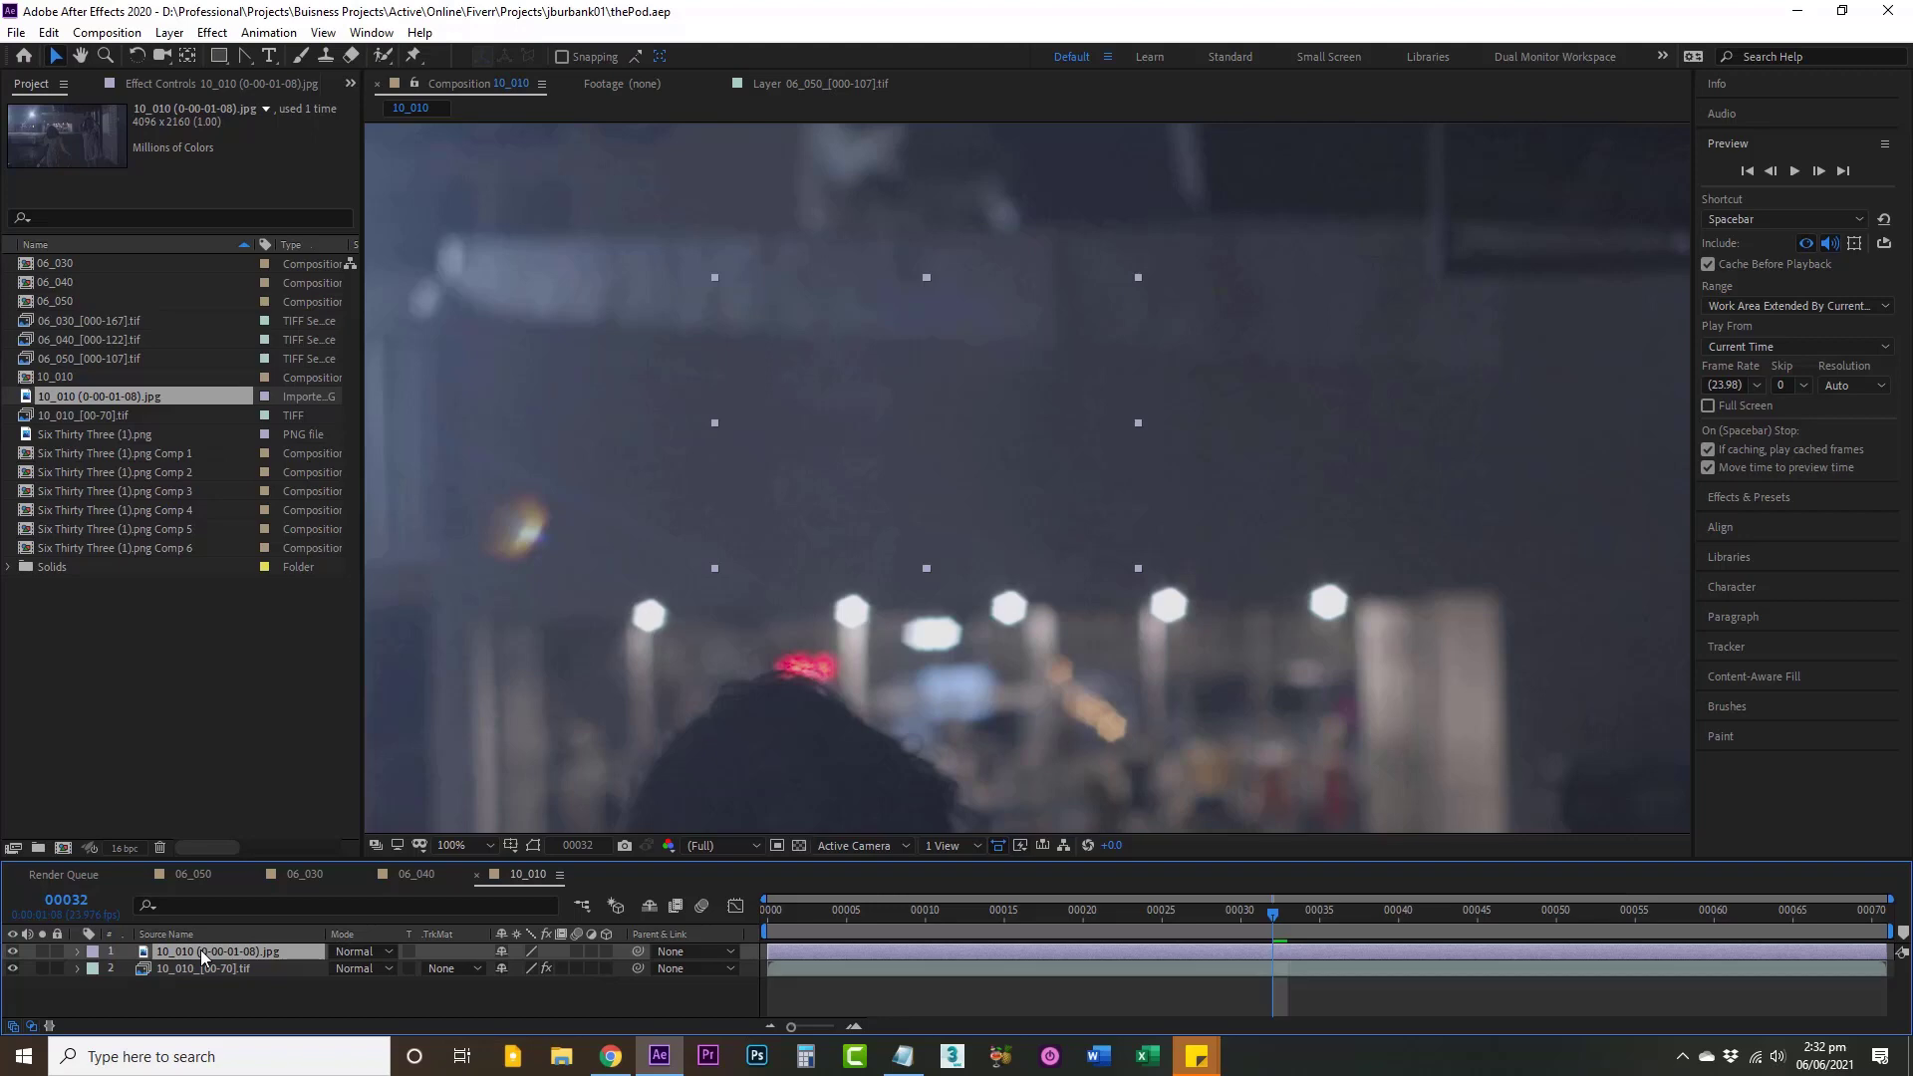
{"action": "key", "text": "ctrl+alt+Home"}
{"action": "left_click", "coordinate": [489, 844]}
{"action": "left_click", "coordinate": [502, 514]}
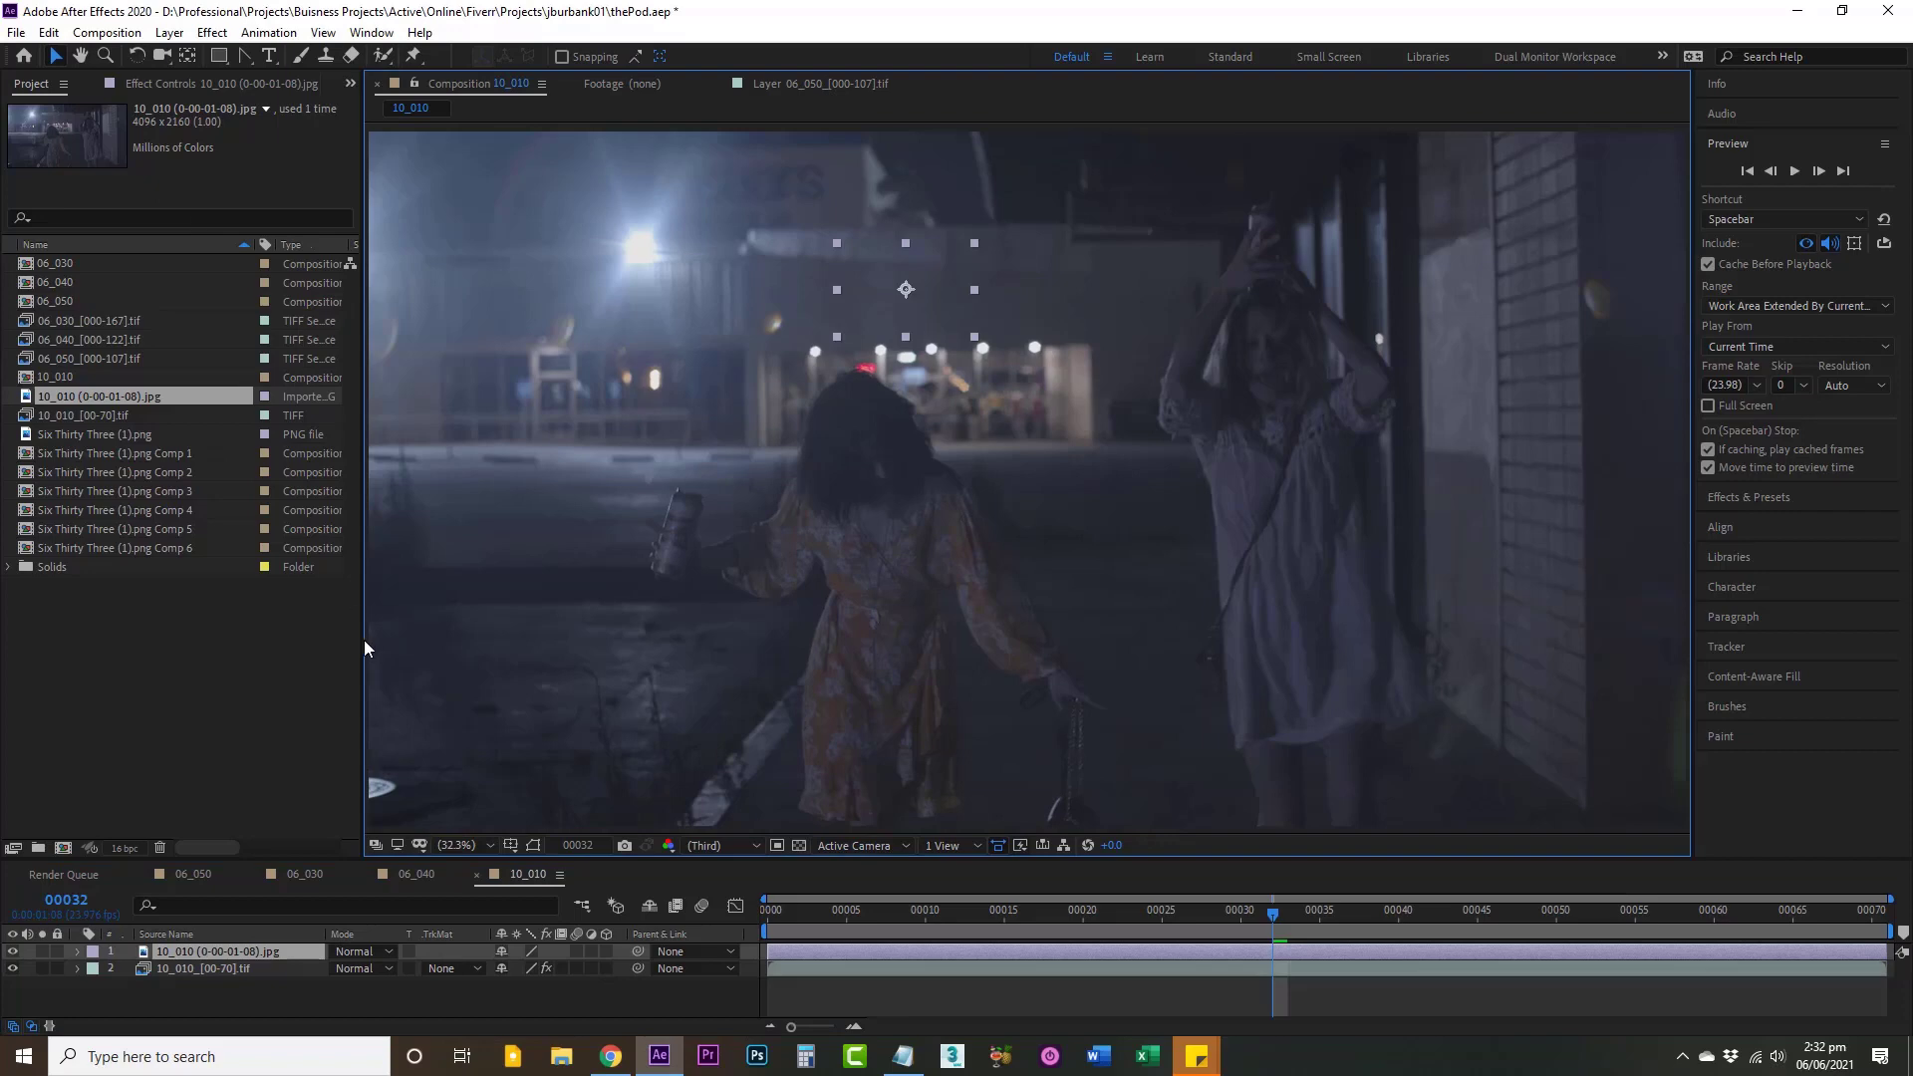
Step: Pre-compose the still layer as cleanUpPatch, moving all attributes into the new composition
{"action": "right_click", "coordinate": [213, 957]}
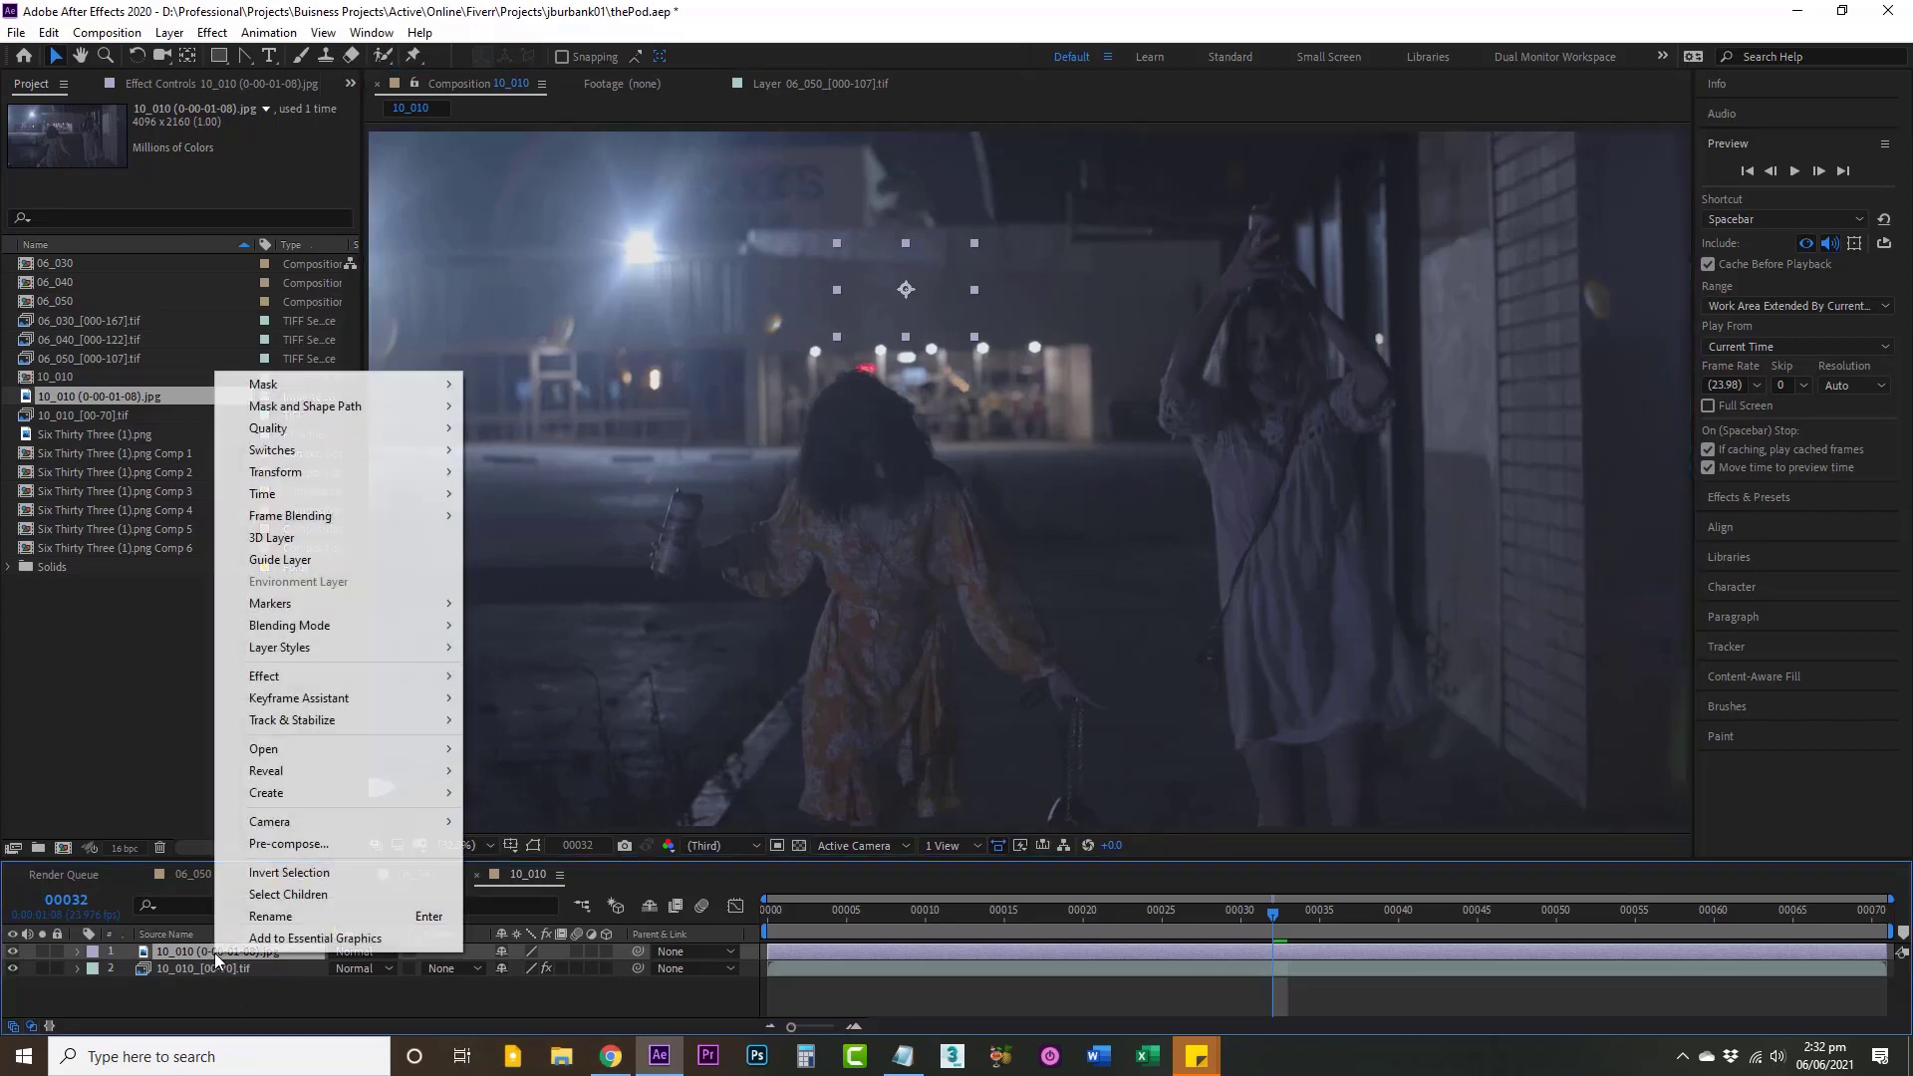
{"action": "left_click", "coordinate": [288, 844]}
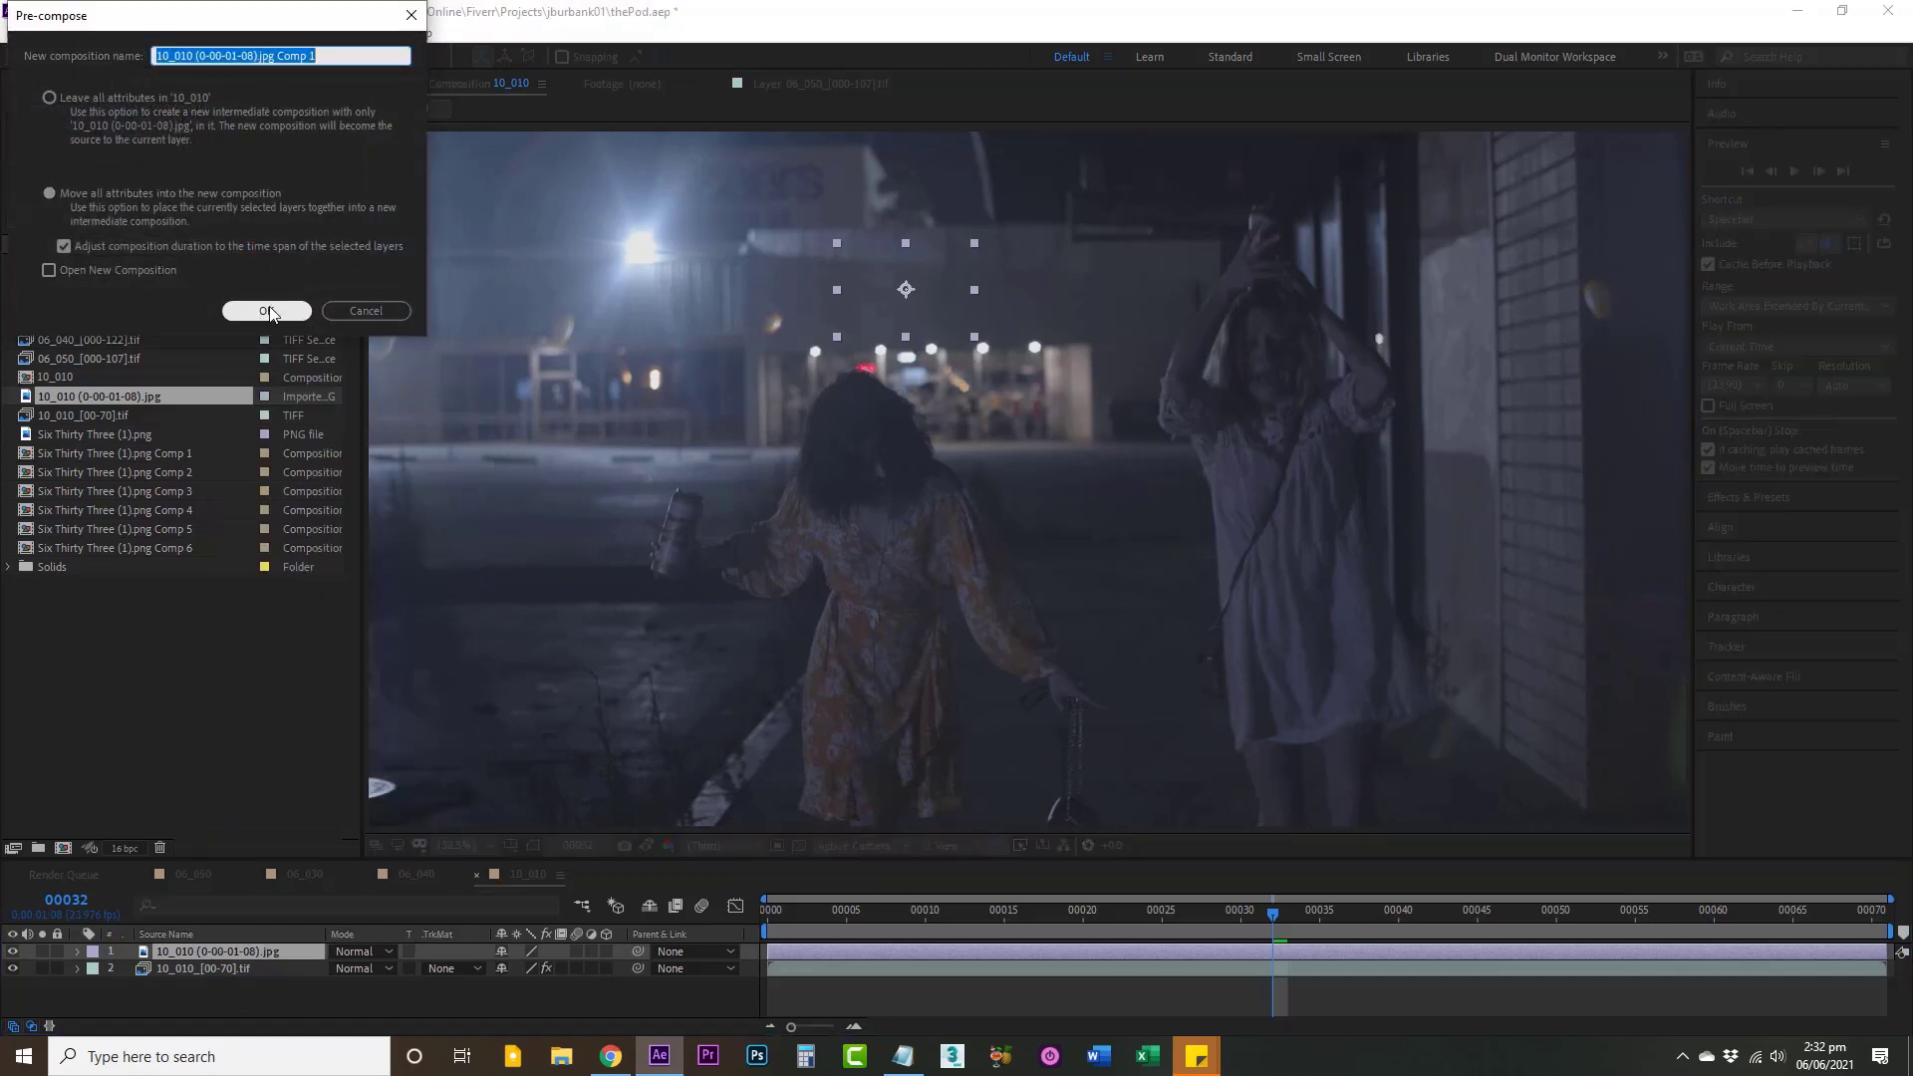
{"action": "type", "text": "clenU"}
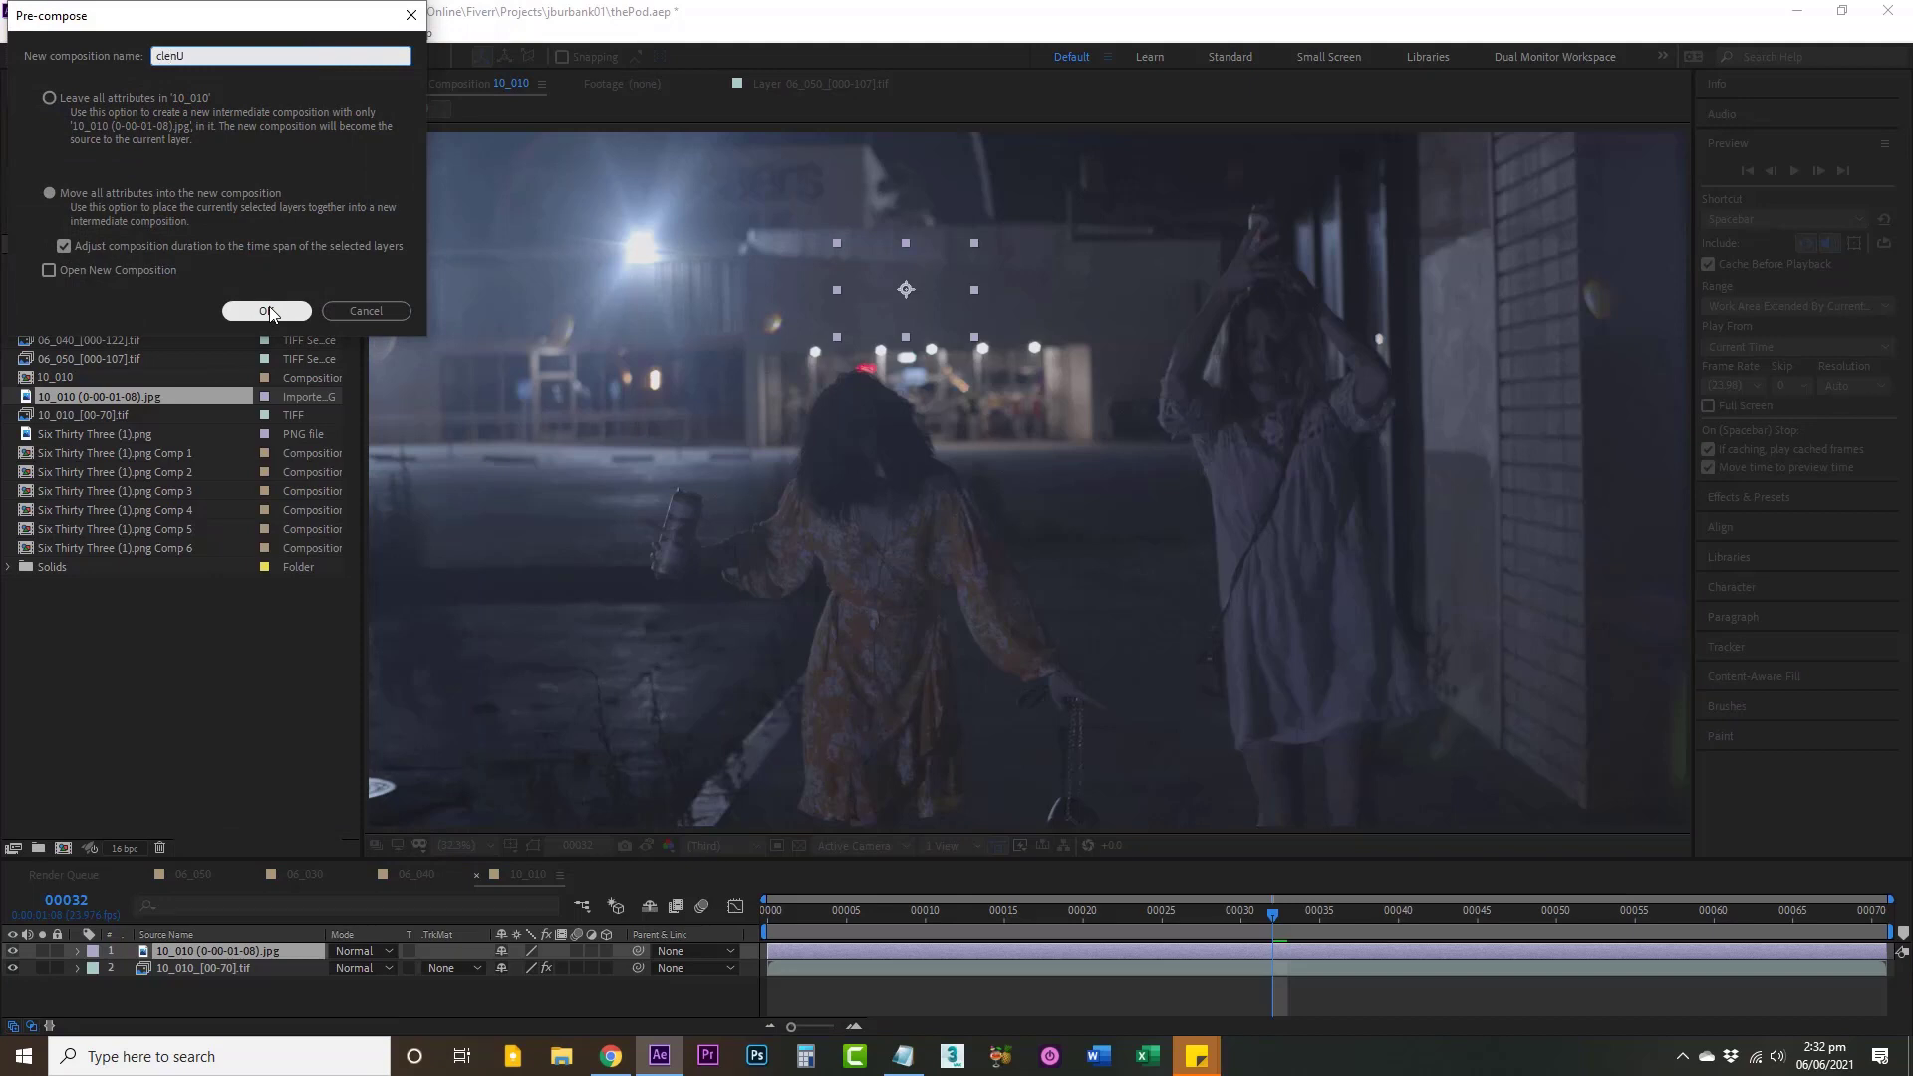
{"action": "type", "text": "a"}
{"action": "type", "text": "Patch"}
{"action": "left_click", "coordinate": [285, 309]}
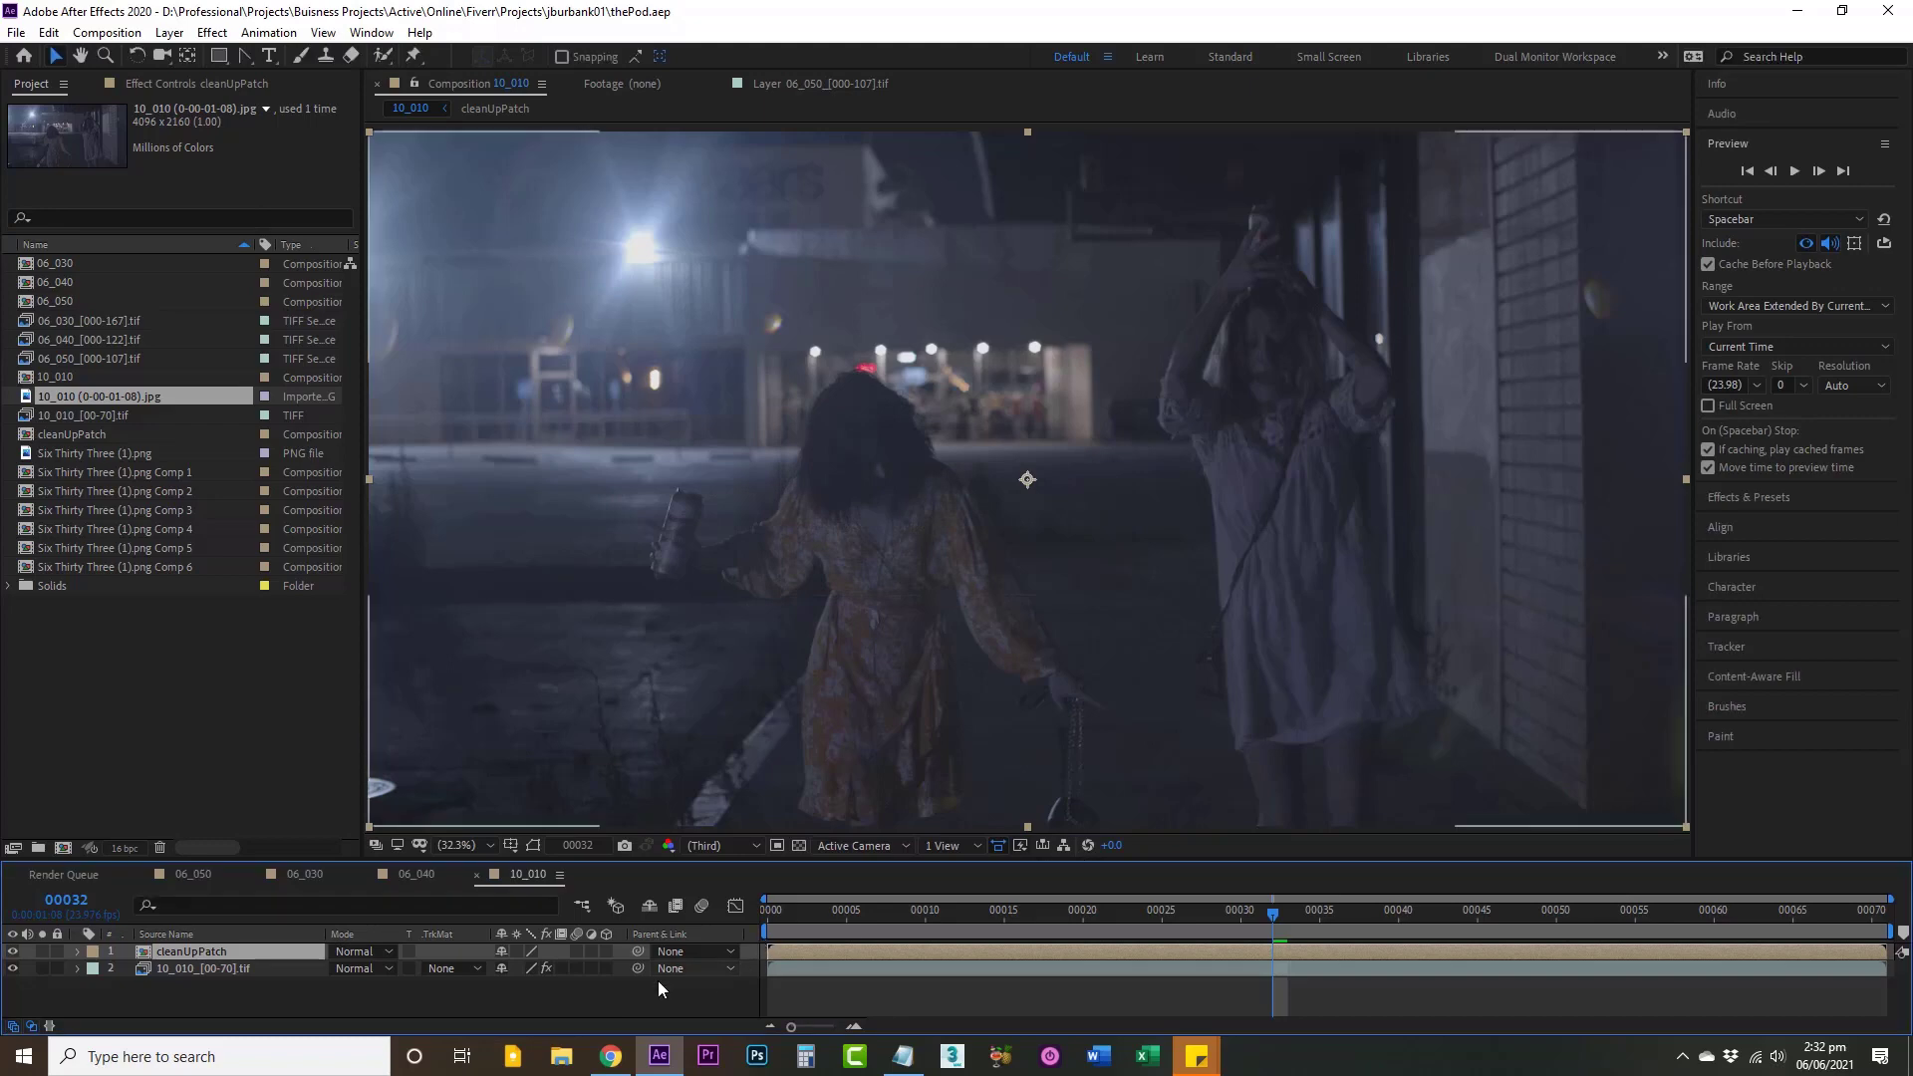
Step: Open the 10_010_[00-70].tif layer's track in Mocha AE, show the planar surface for Layer 1, and return to the composition
{"action": "left_click", "coordinate": [223, 966]}
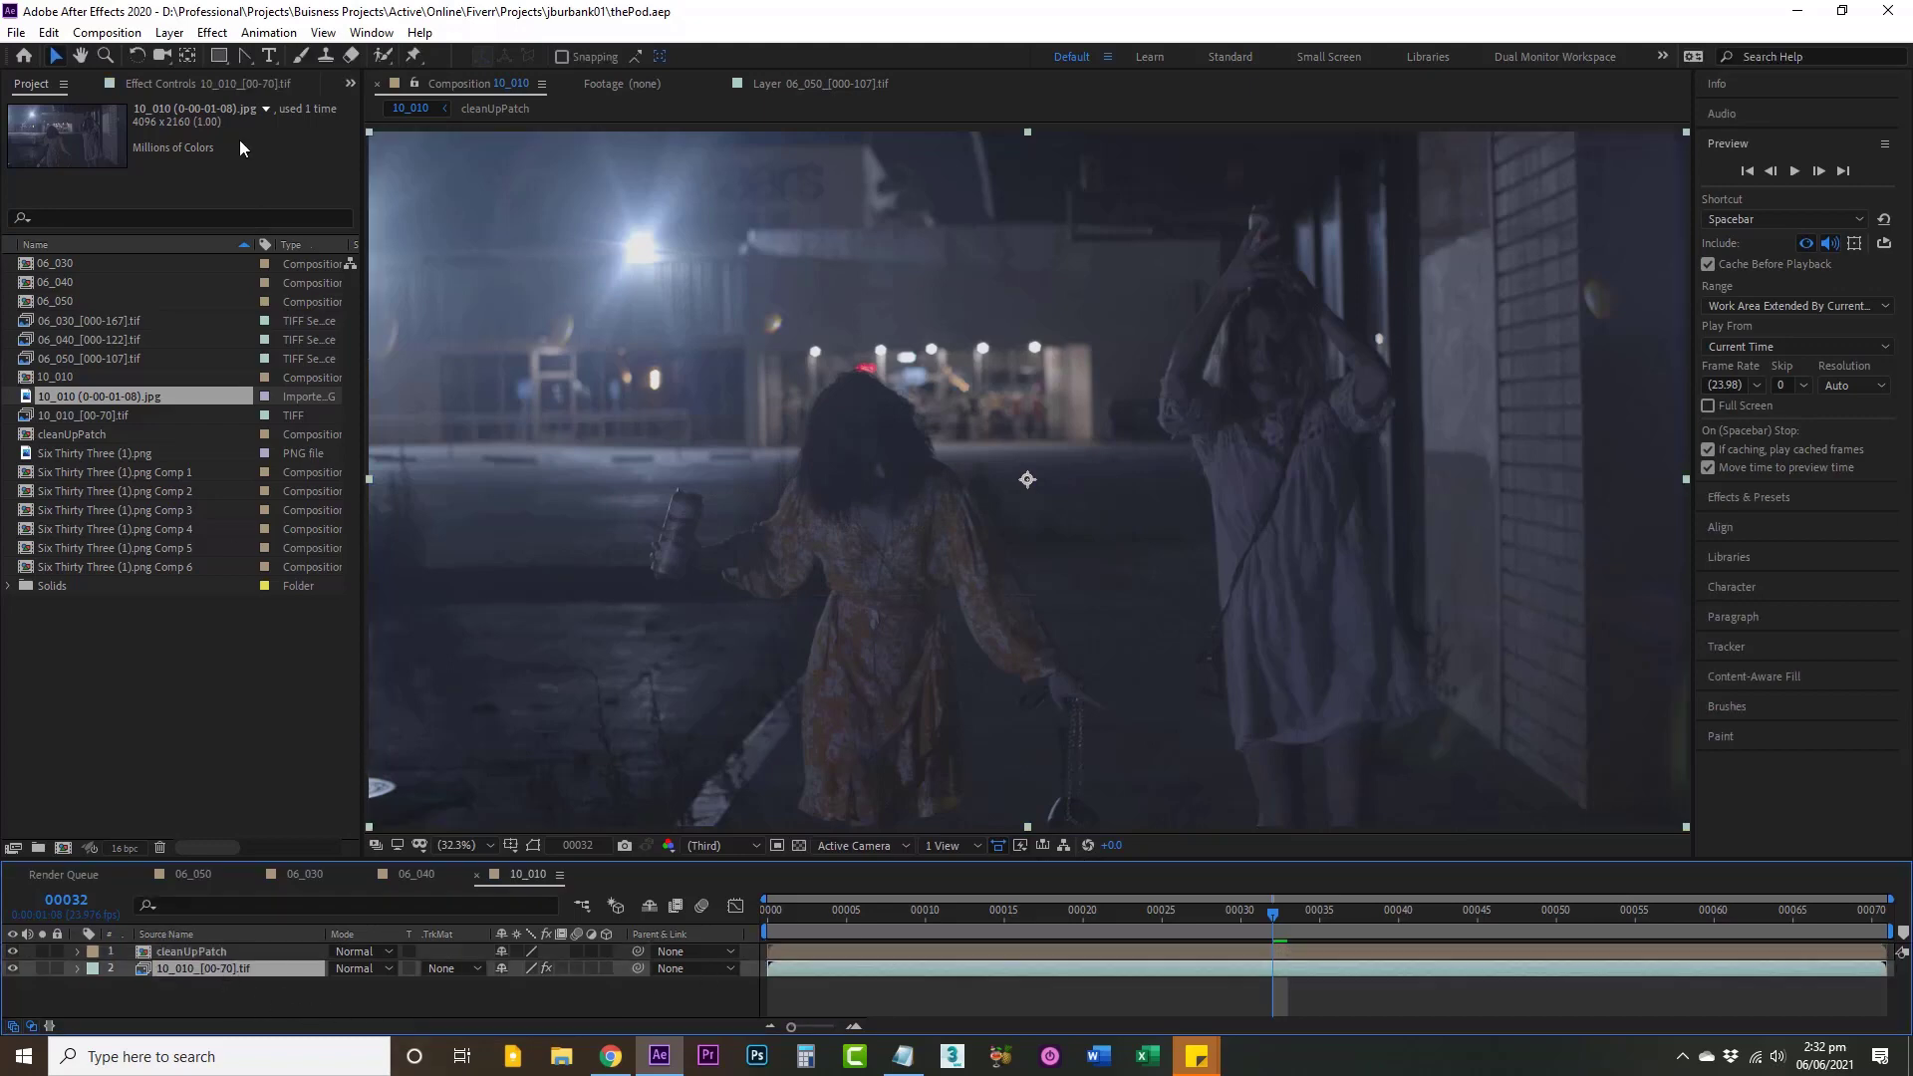
{"action": "left_click", "coordinate": [187, 85]}
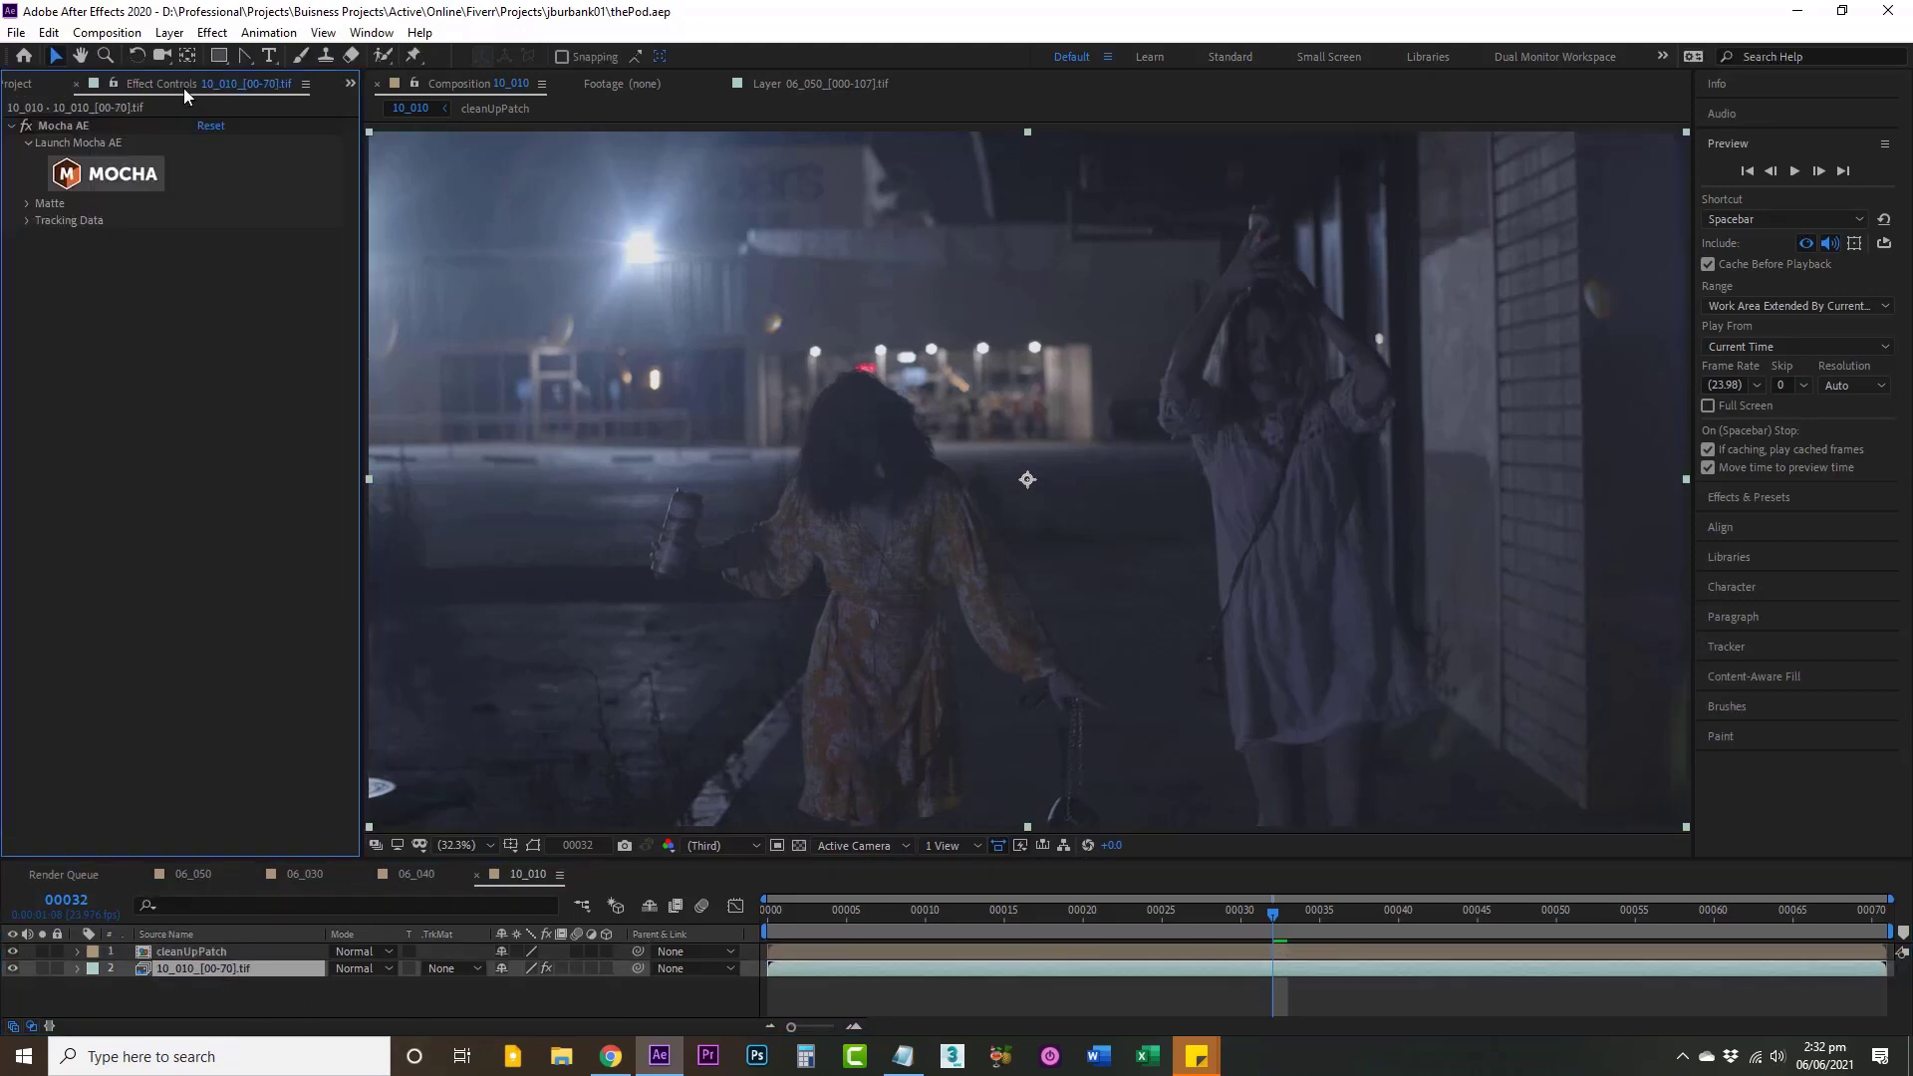
{"action": "left_click", "coordinate": [54, 123]}
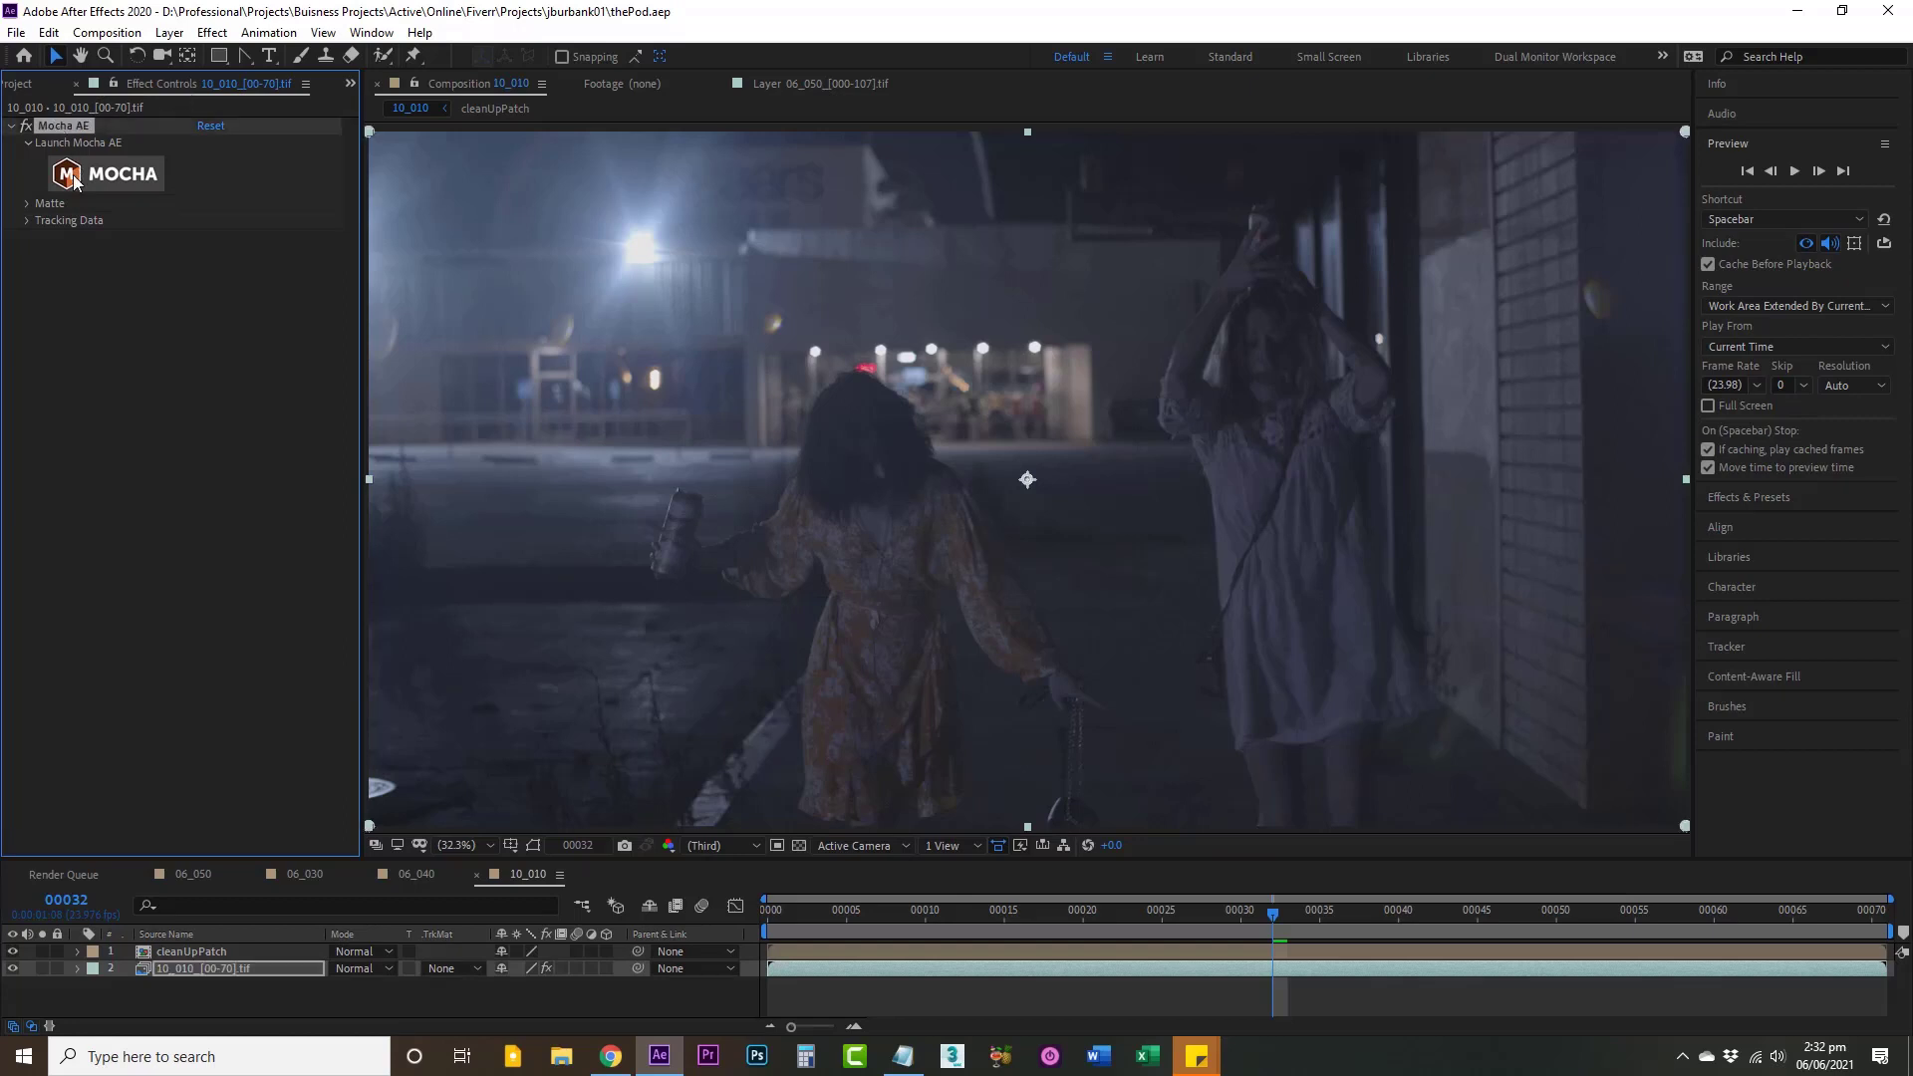
{"action": "left_click", "coordinate": [27, 221]}
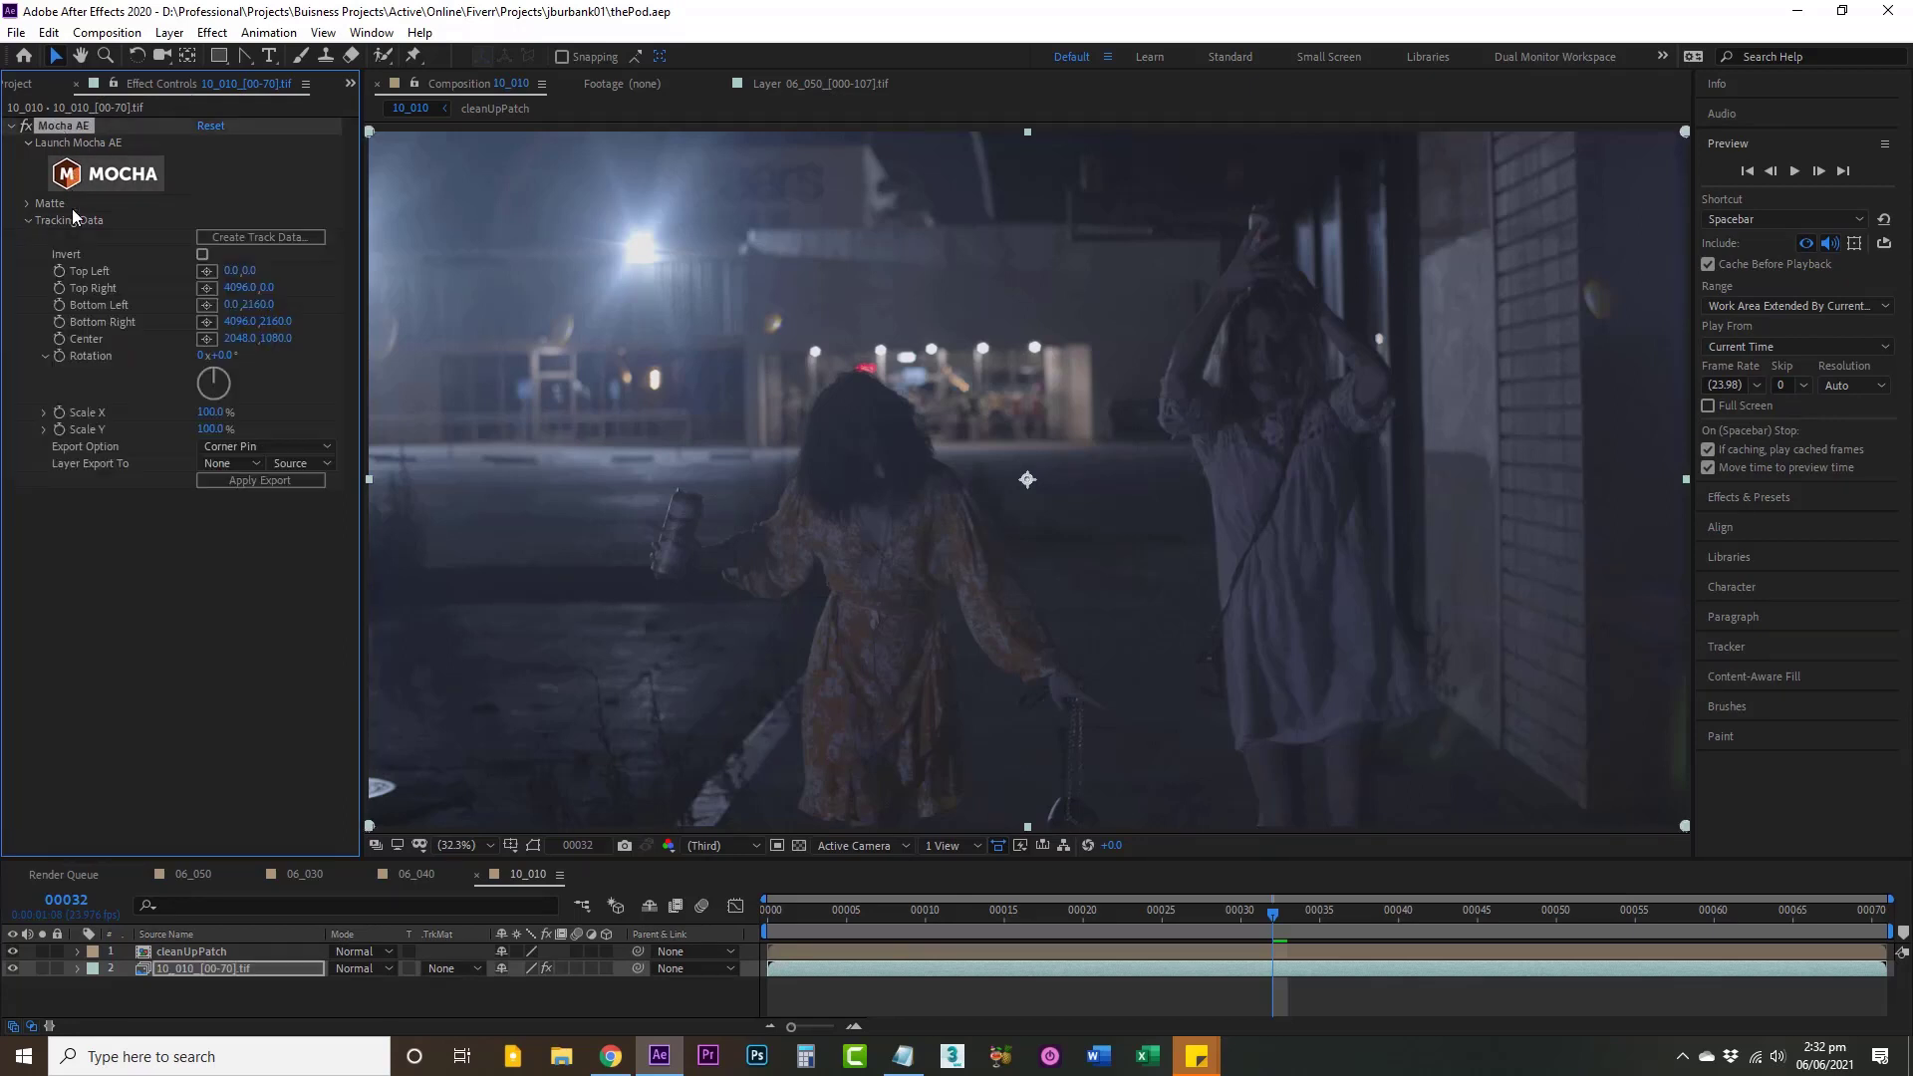
{"action": "left_click", "coordinate": [105, 177]}
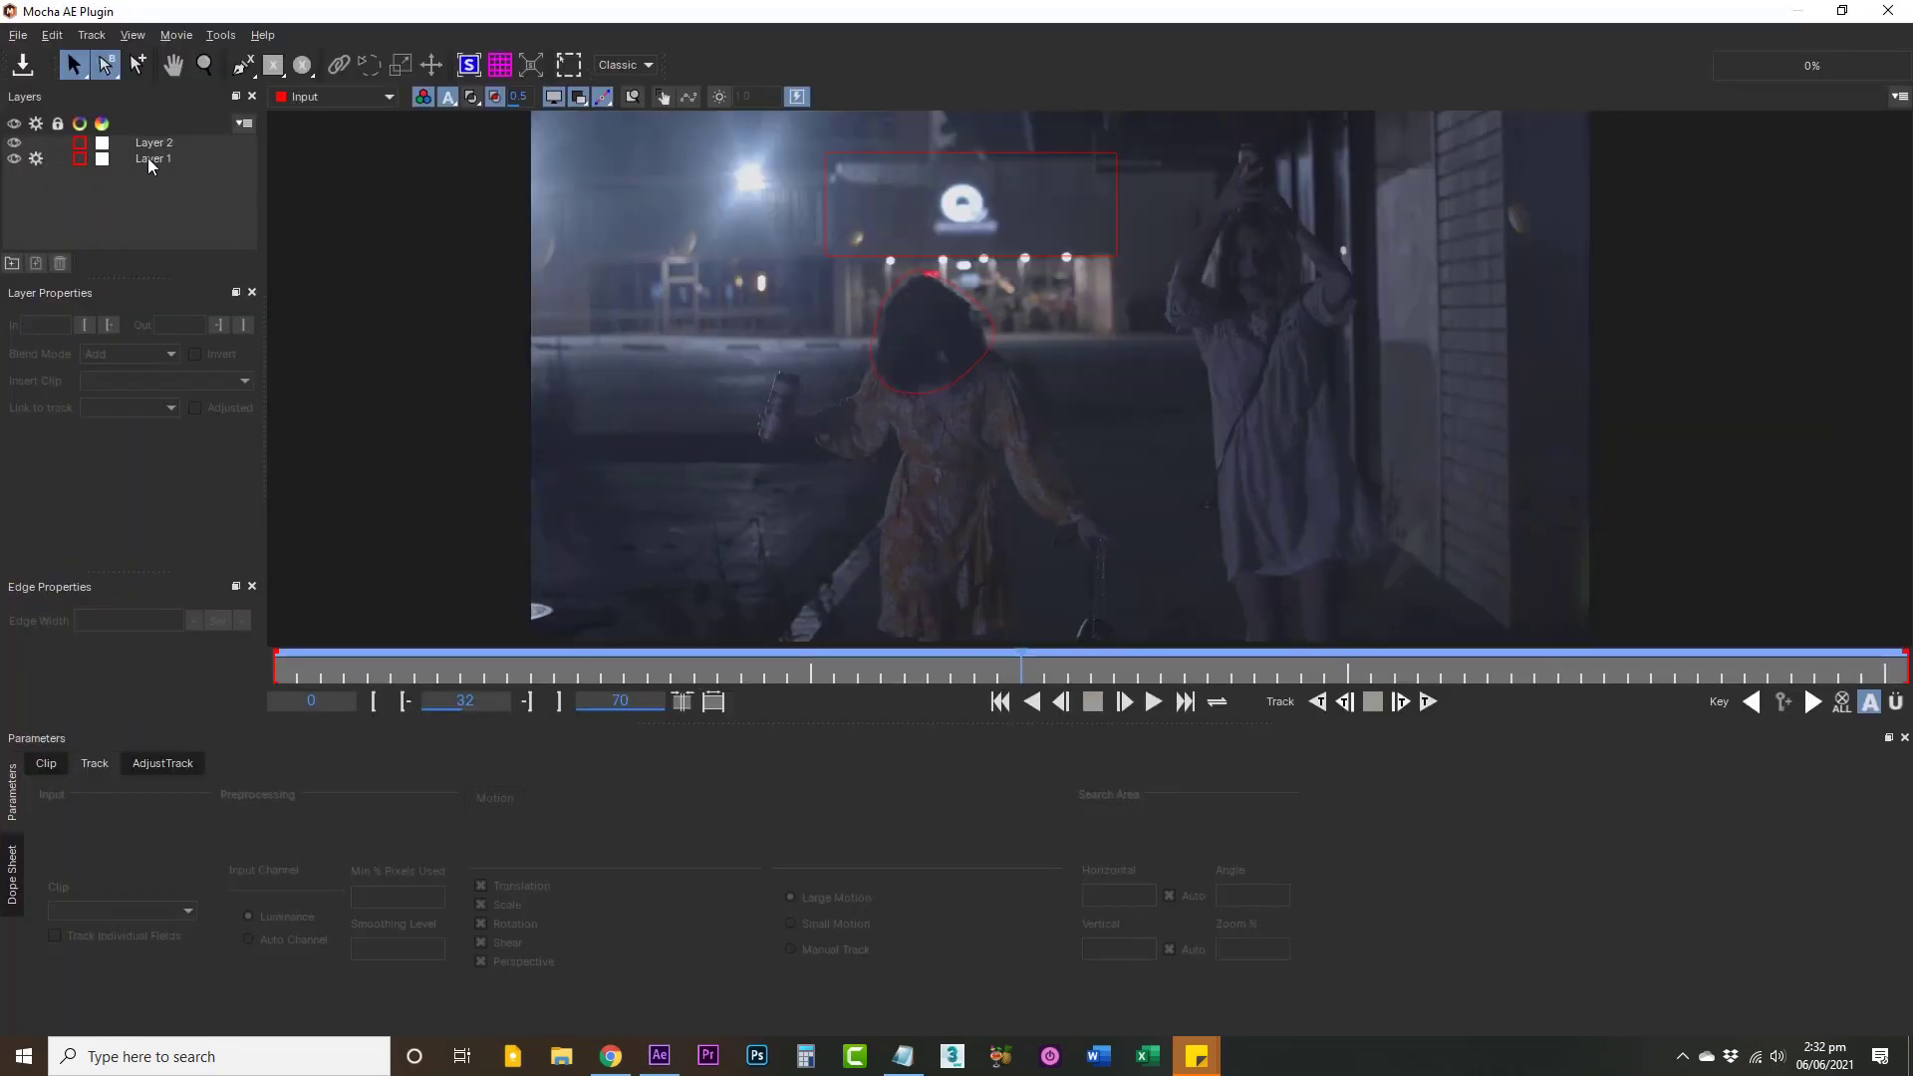
{"action": "left_click", "coordinate": [147, 158]}
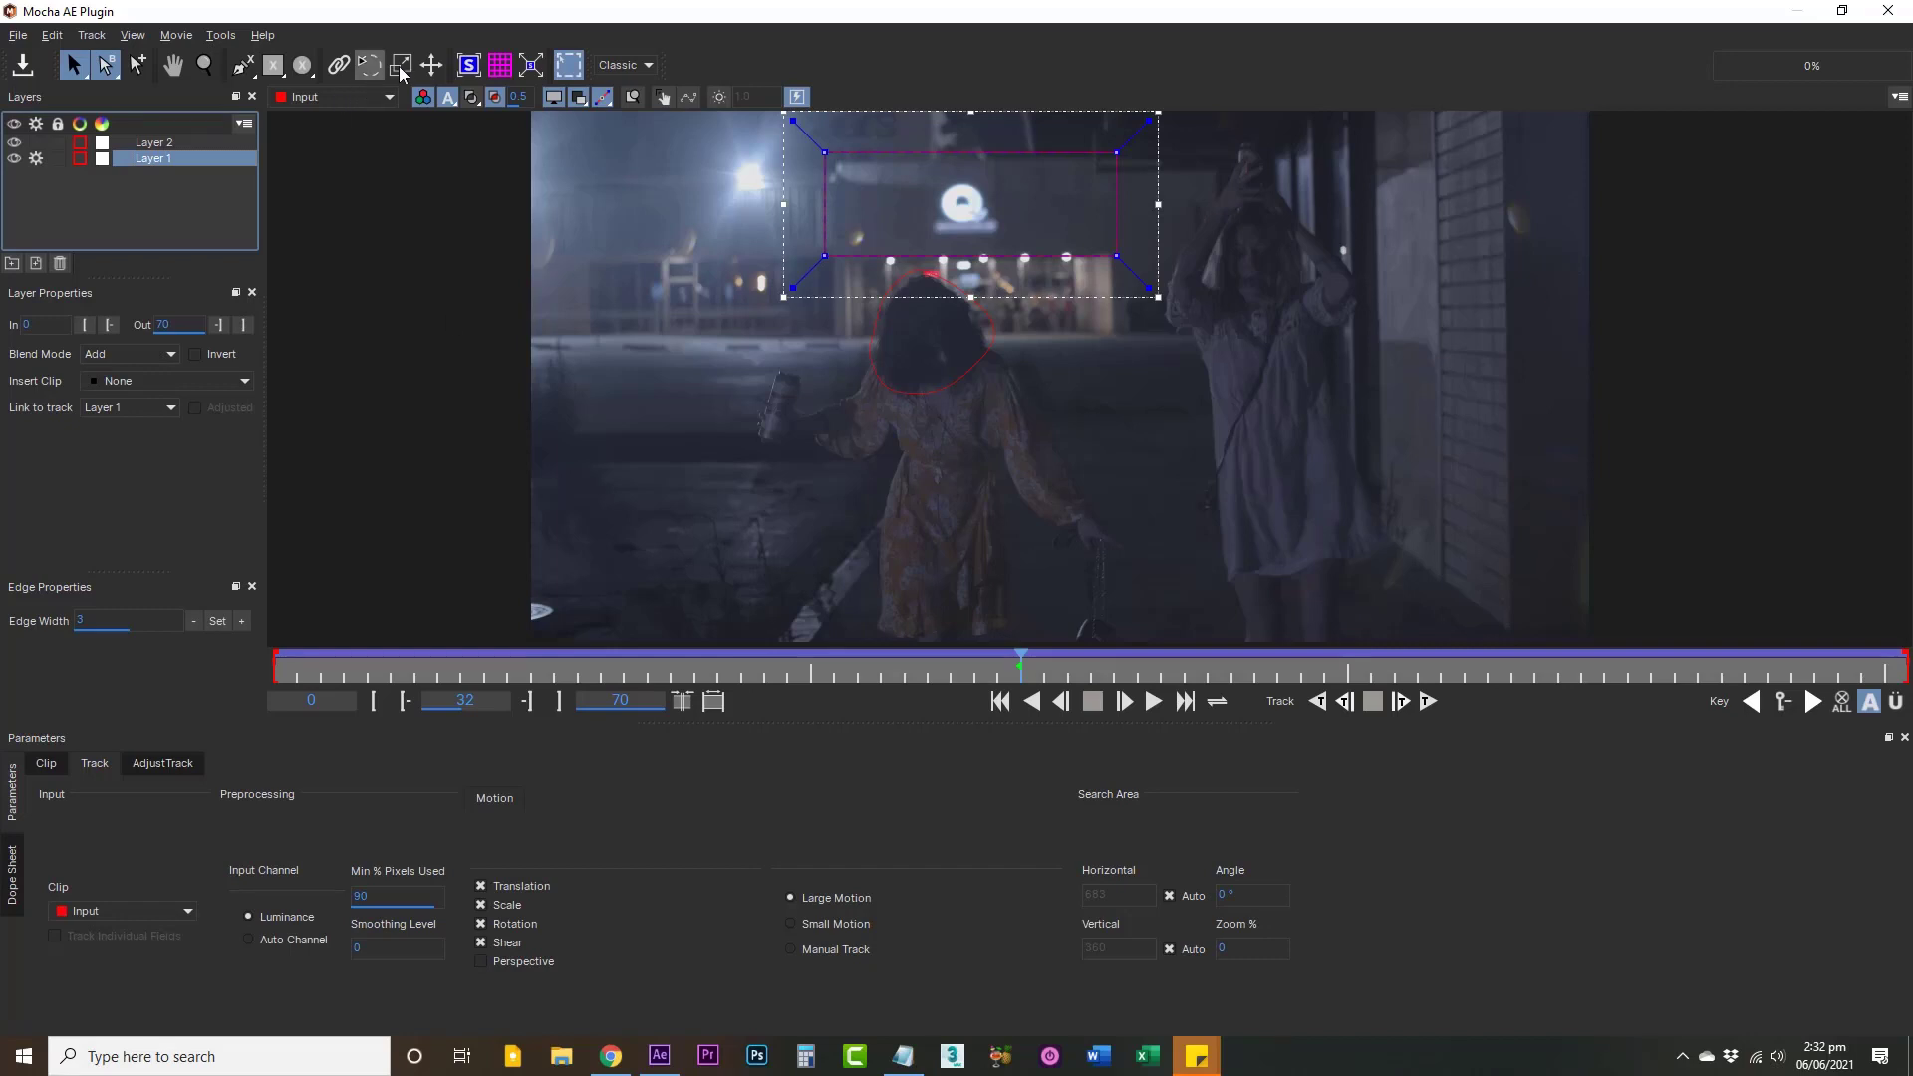
{"action": "left_click", "coordinate": [464, 70]}
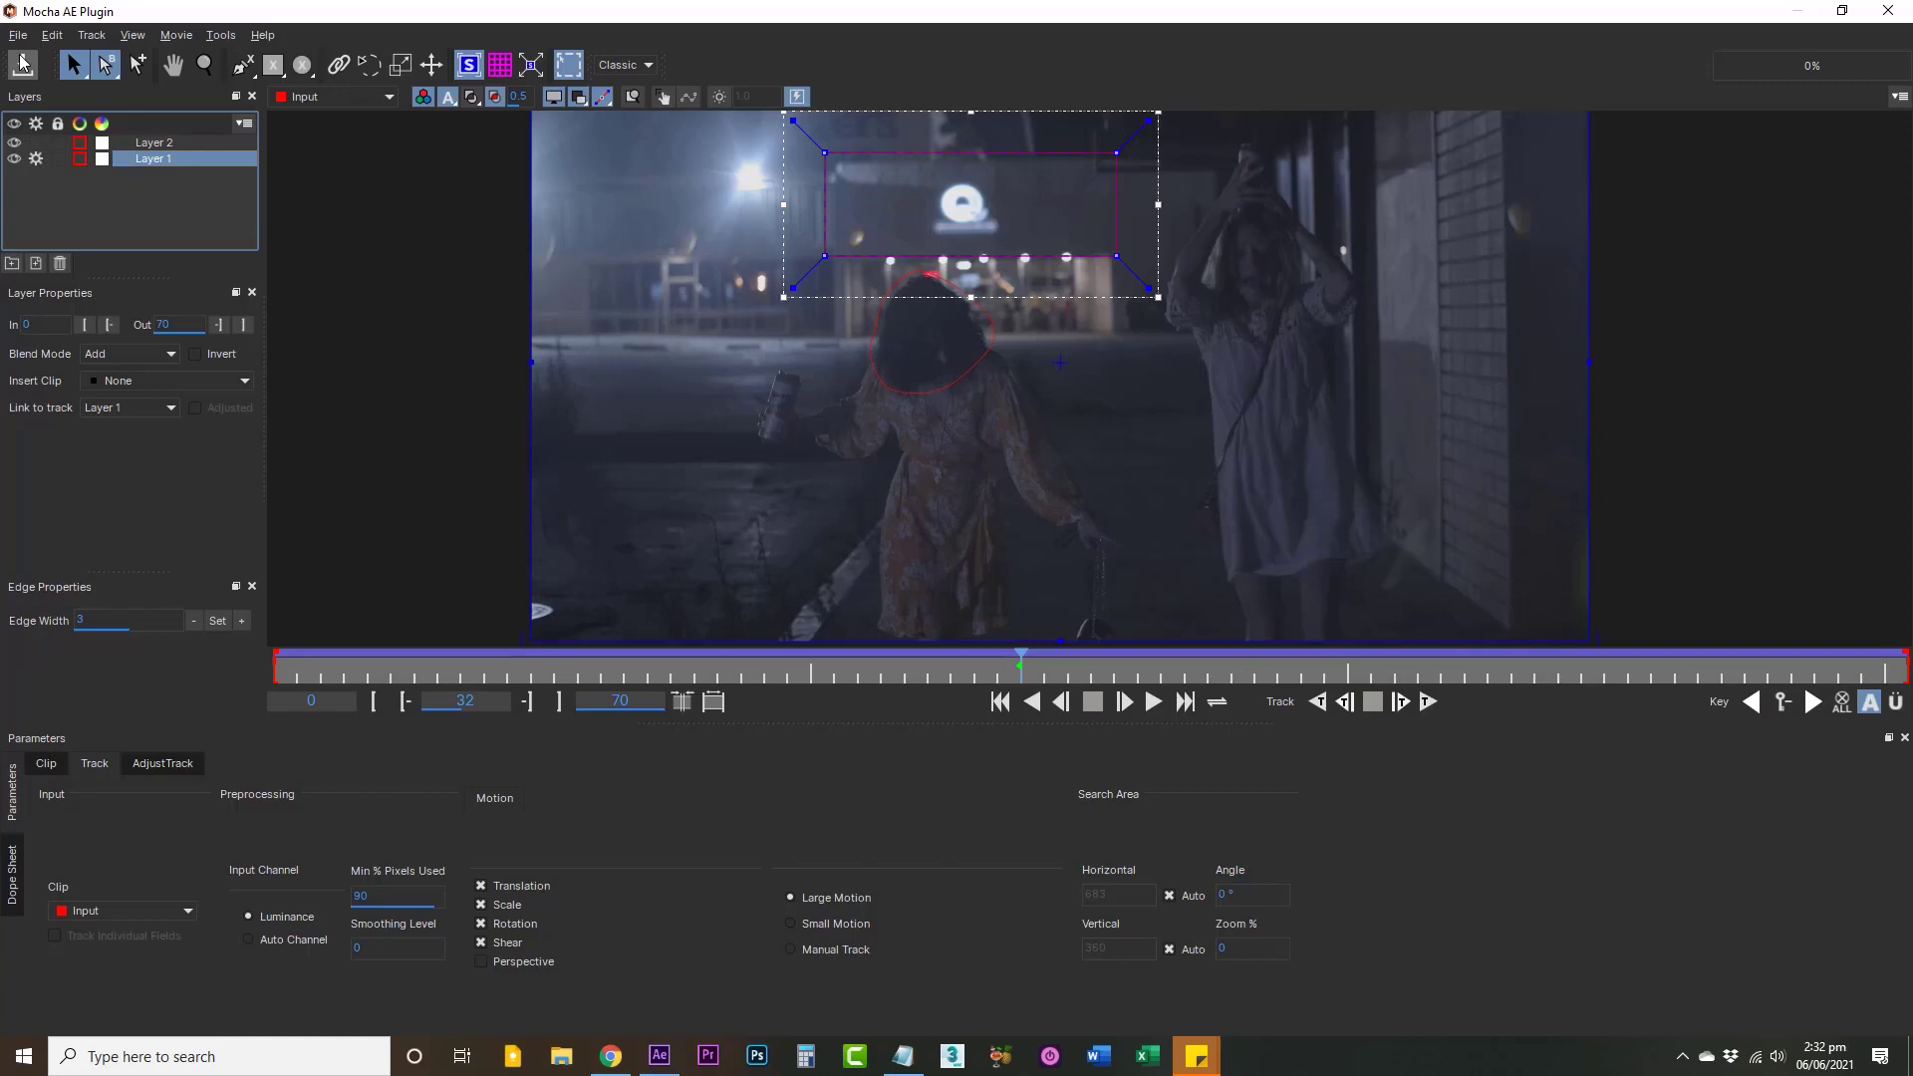
{"action": "left_click", "coordinate": [18, 35]}
{"action": "left_click", "coordinate": [60, 211]}
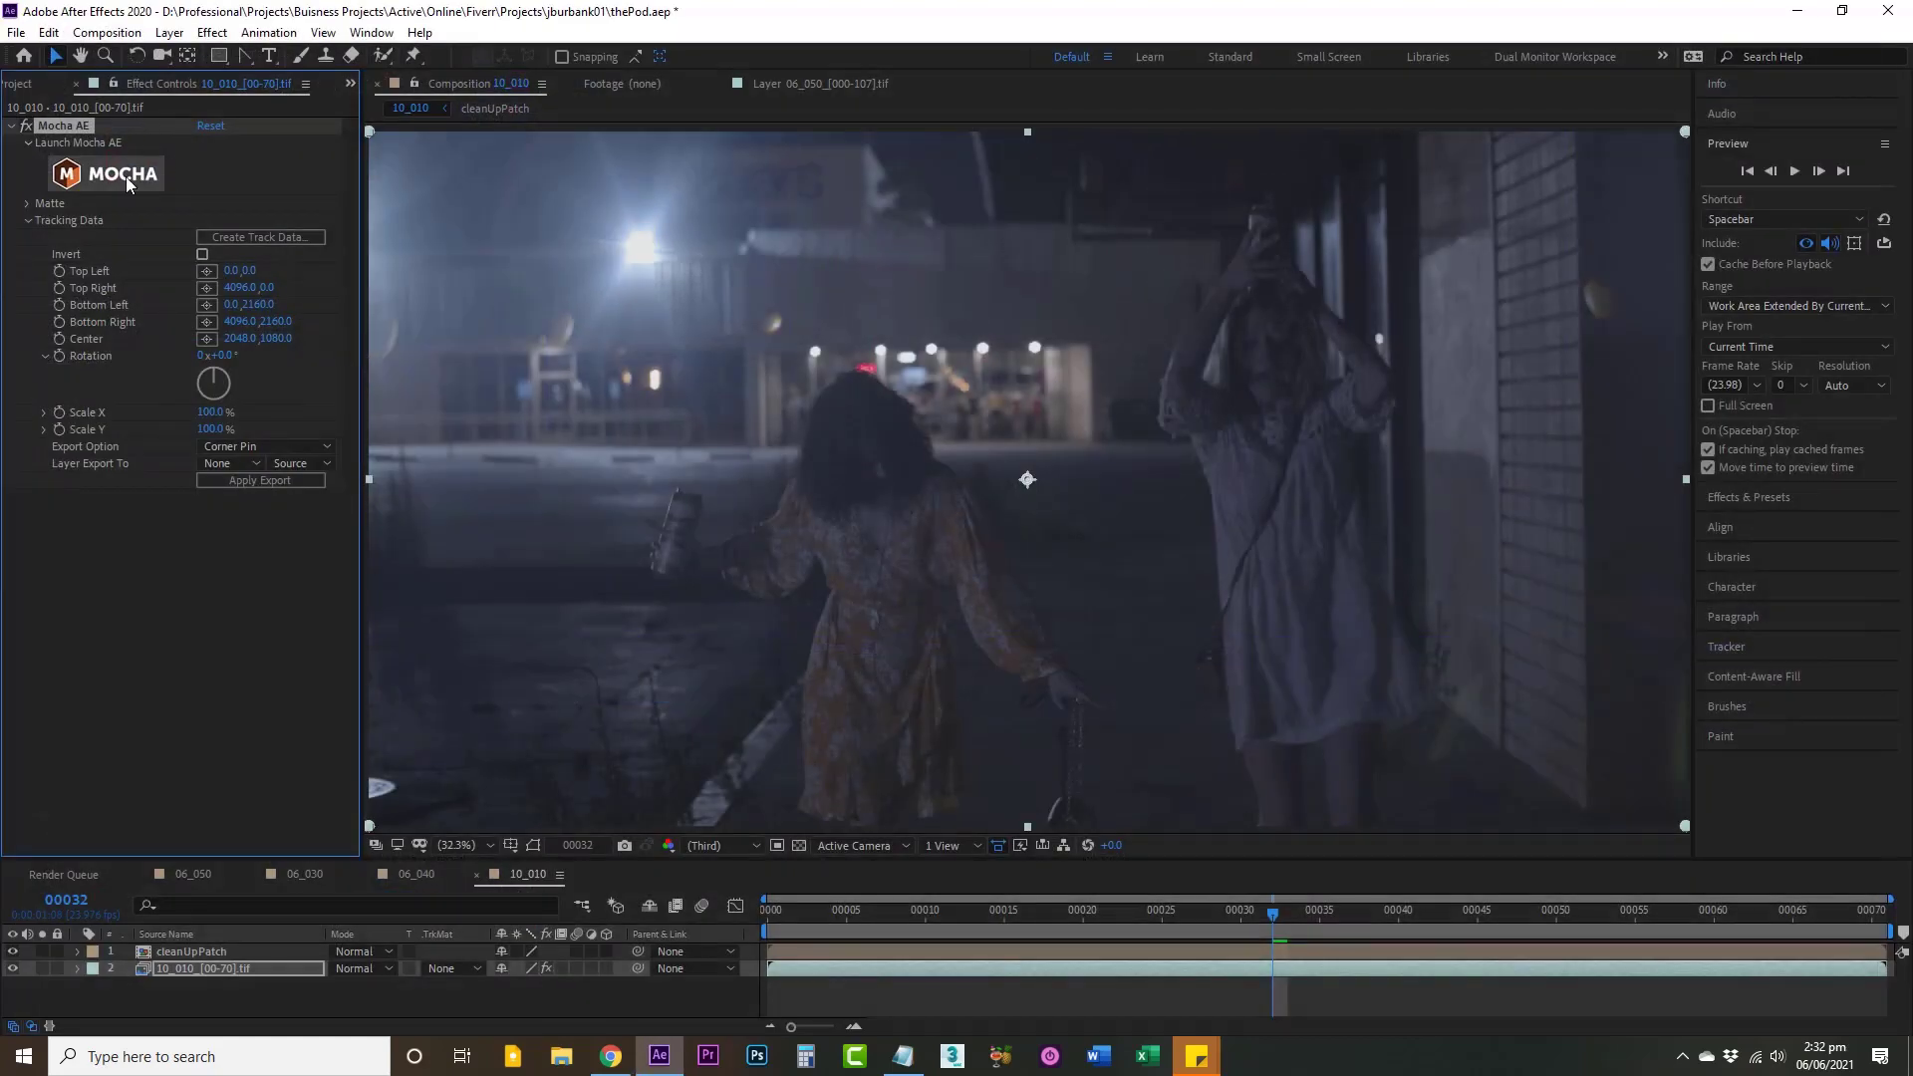
Step: Create tracking data for the footage layer's Mocha AE effect from Layer 1
{"action": "left_click", "coordinate": [272, 235]}
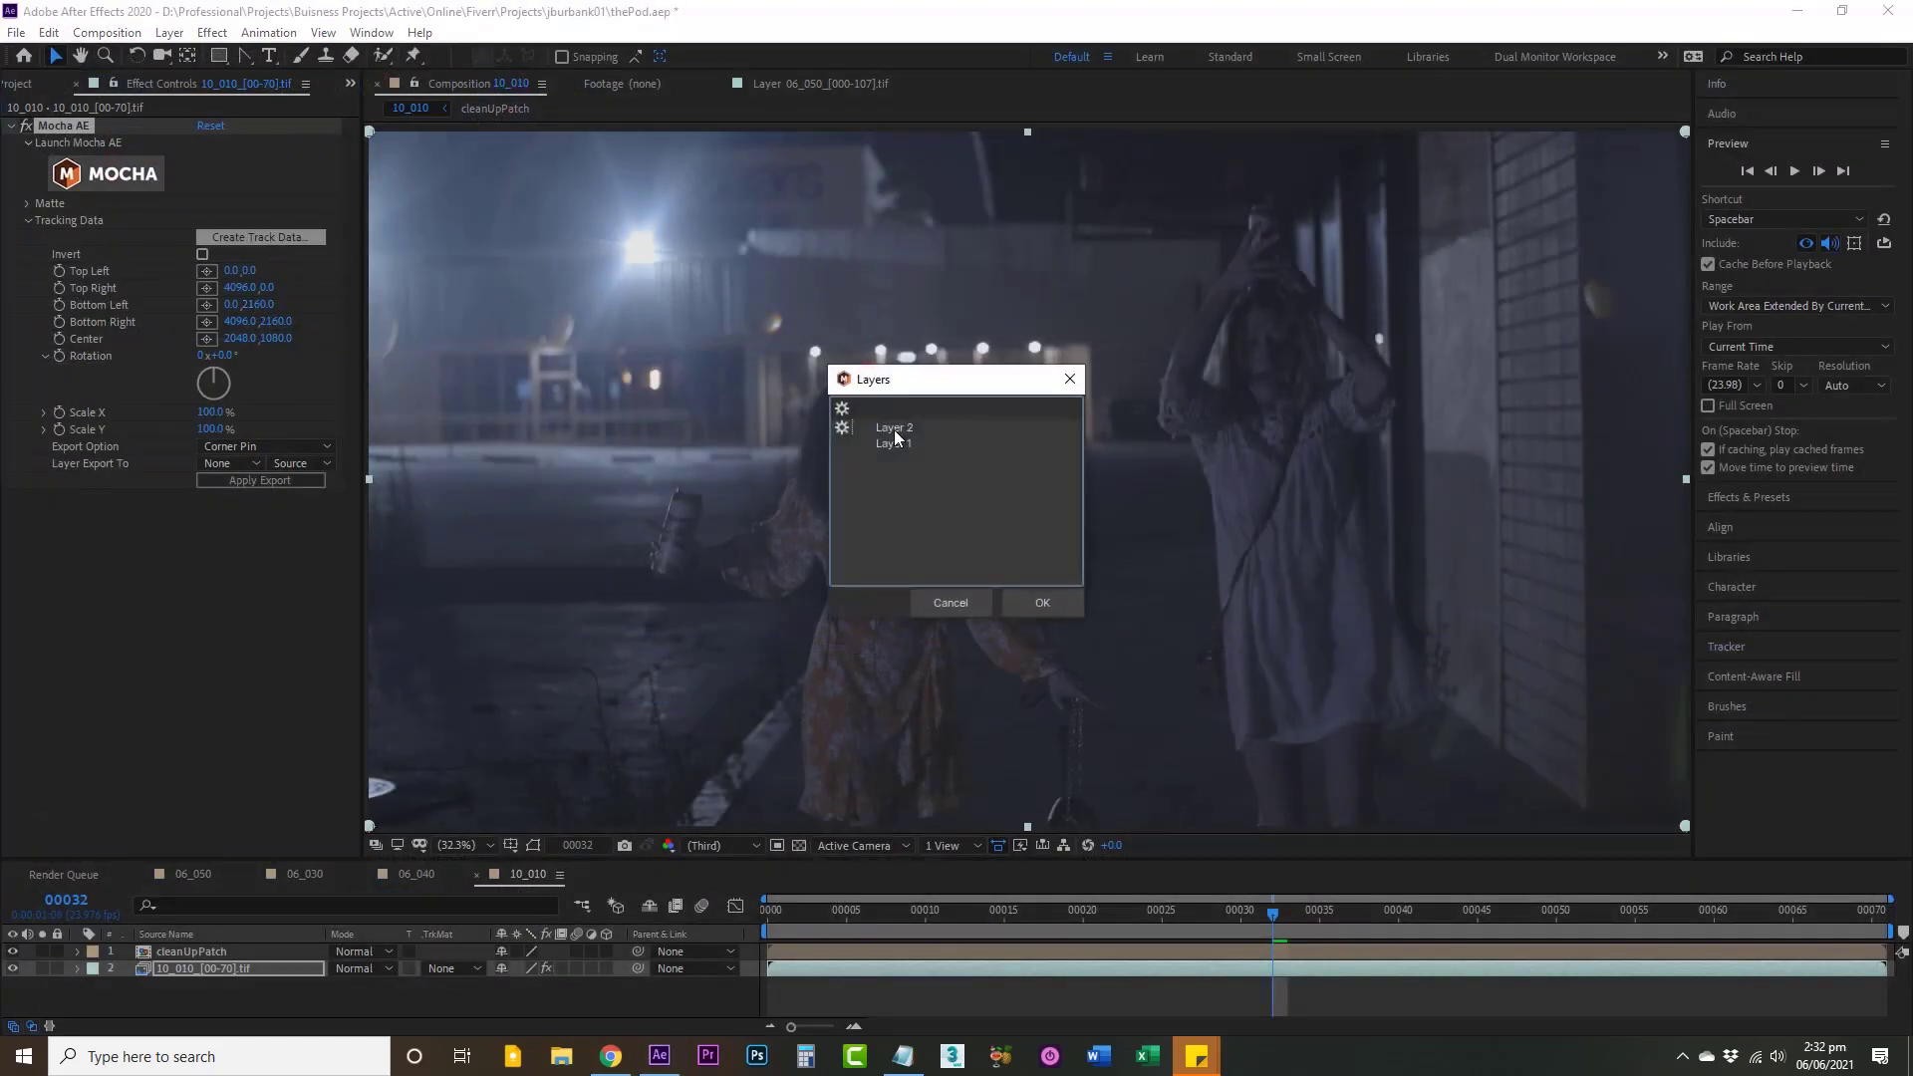
{"action": "left_click", "coordinate": [897, 442]}
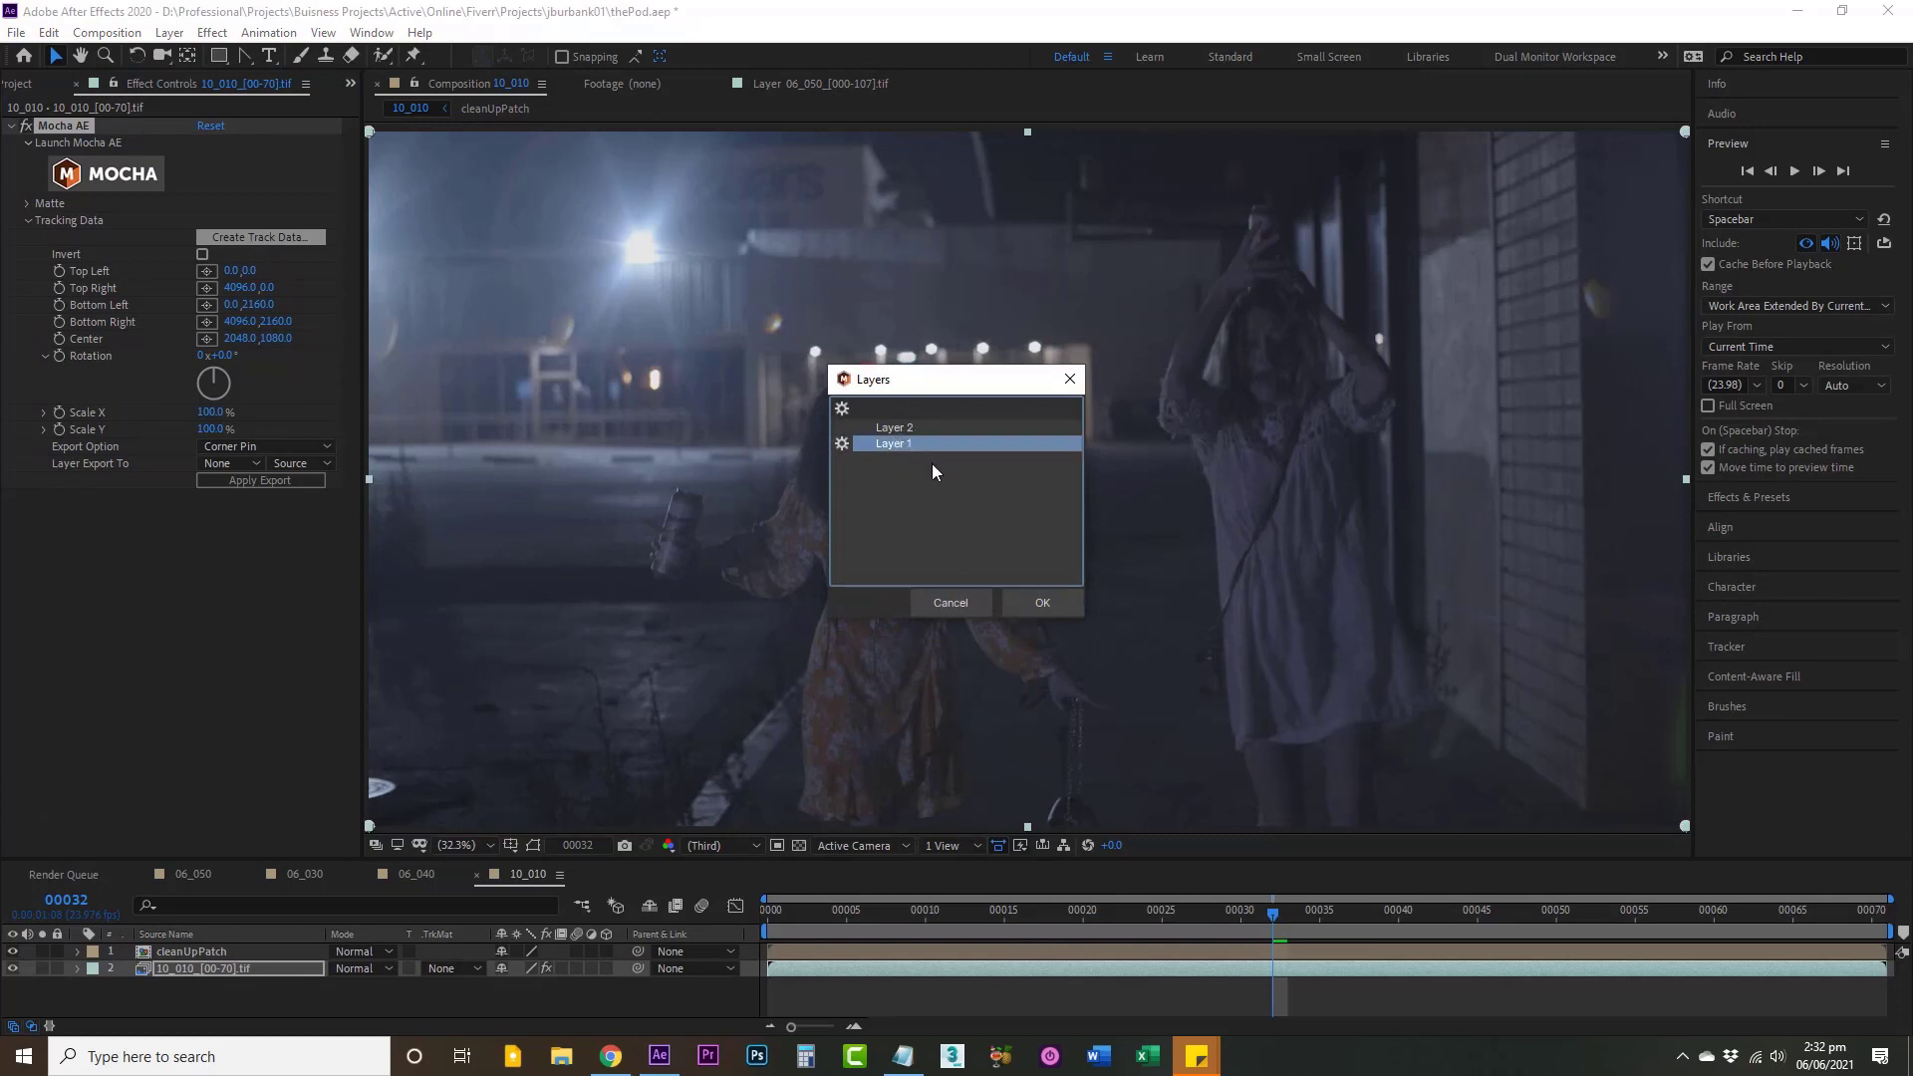
{"action": "left_click", "coordinate": [1035, 603]}
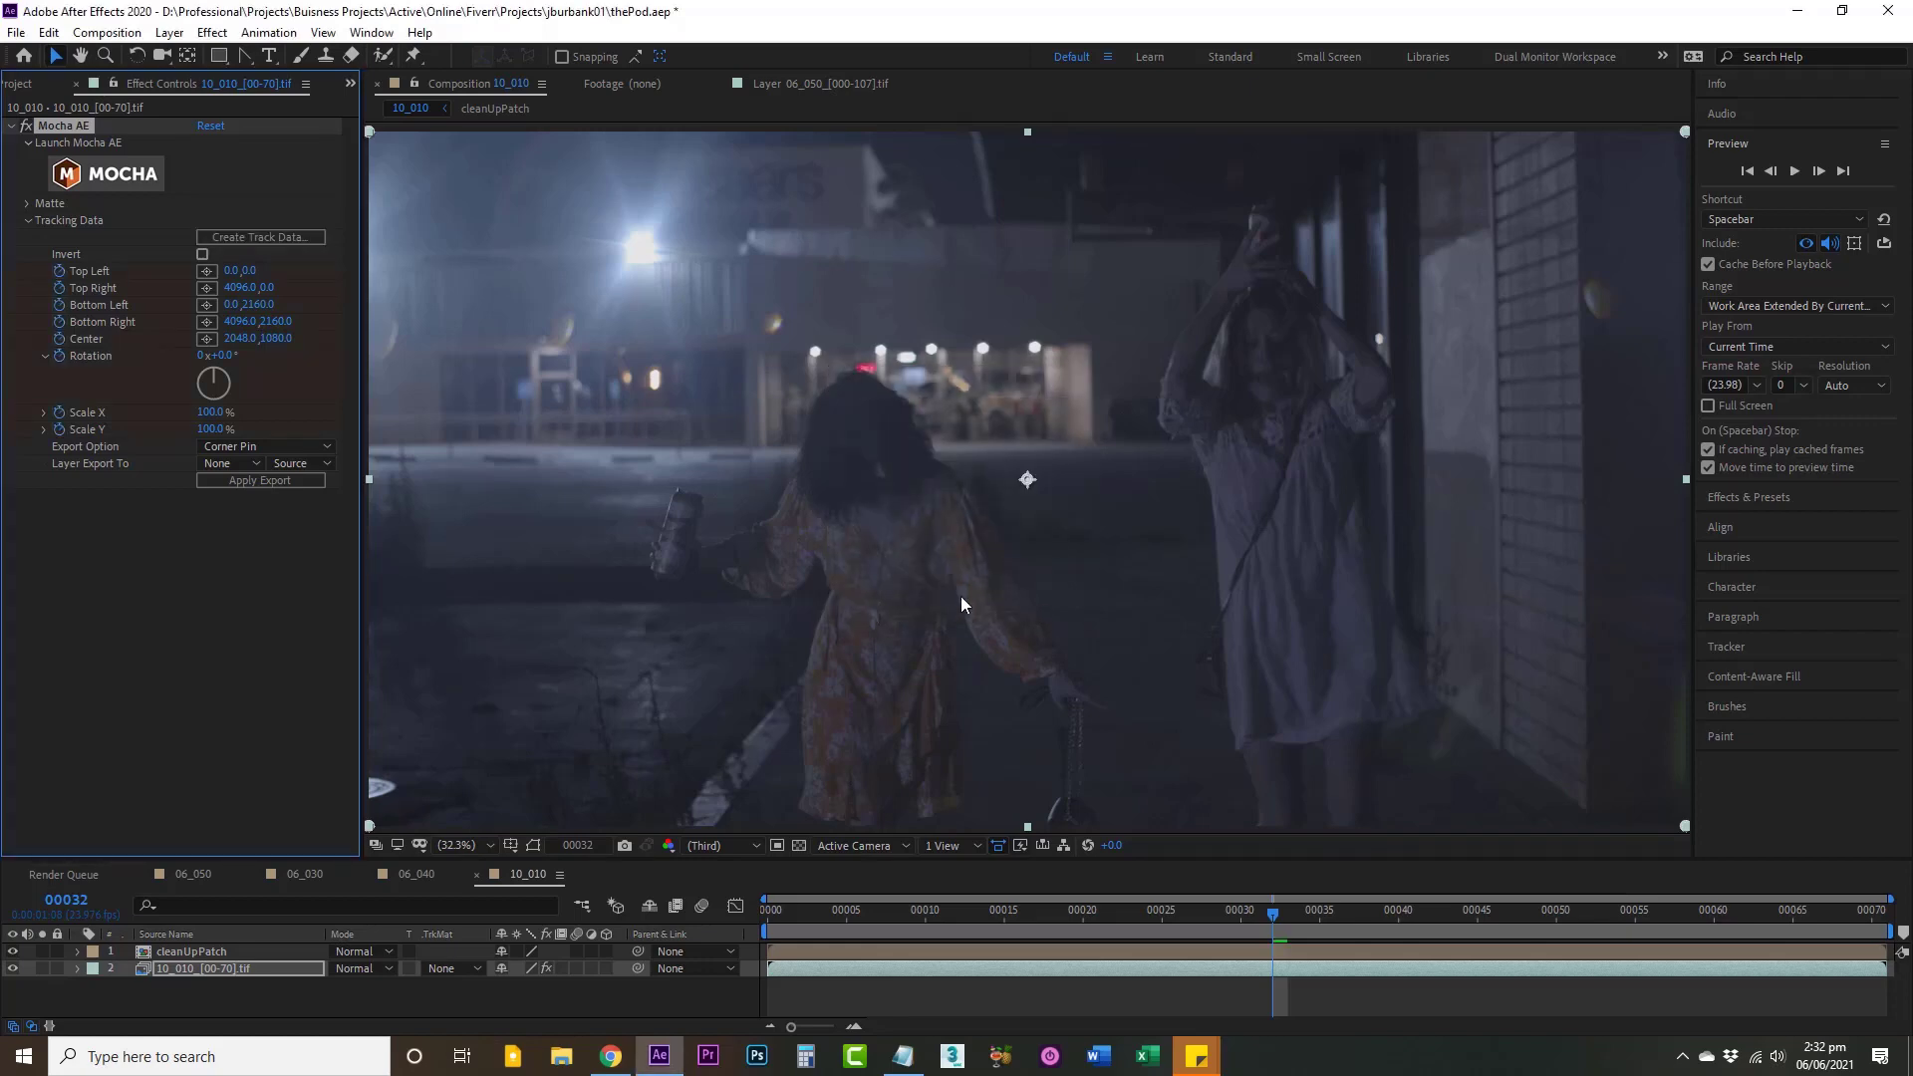
Step: Export the tracking data to the cleanUpPatch layer as Corner Pin (Support Motion Blur)
{"action": "left_click", "coordinate": [225, 446]}
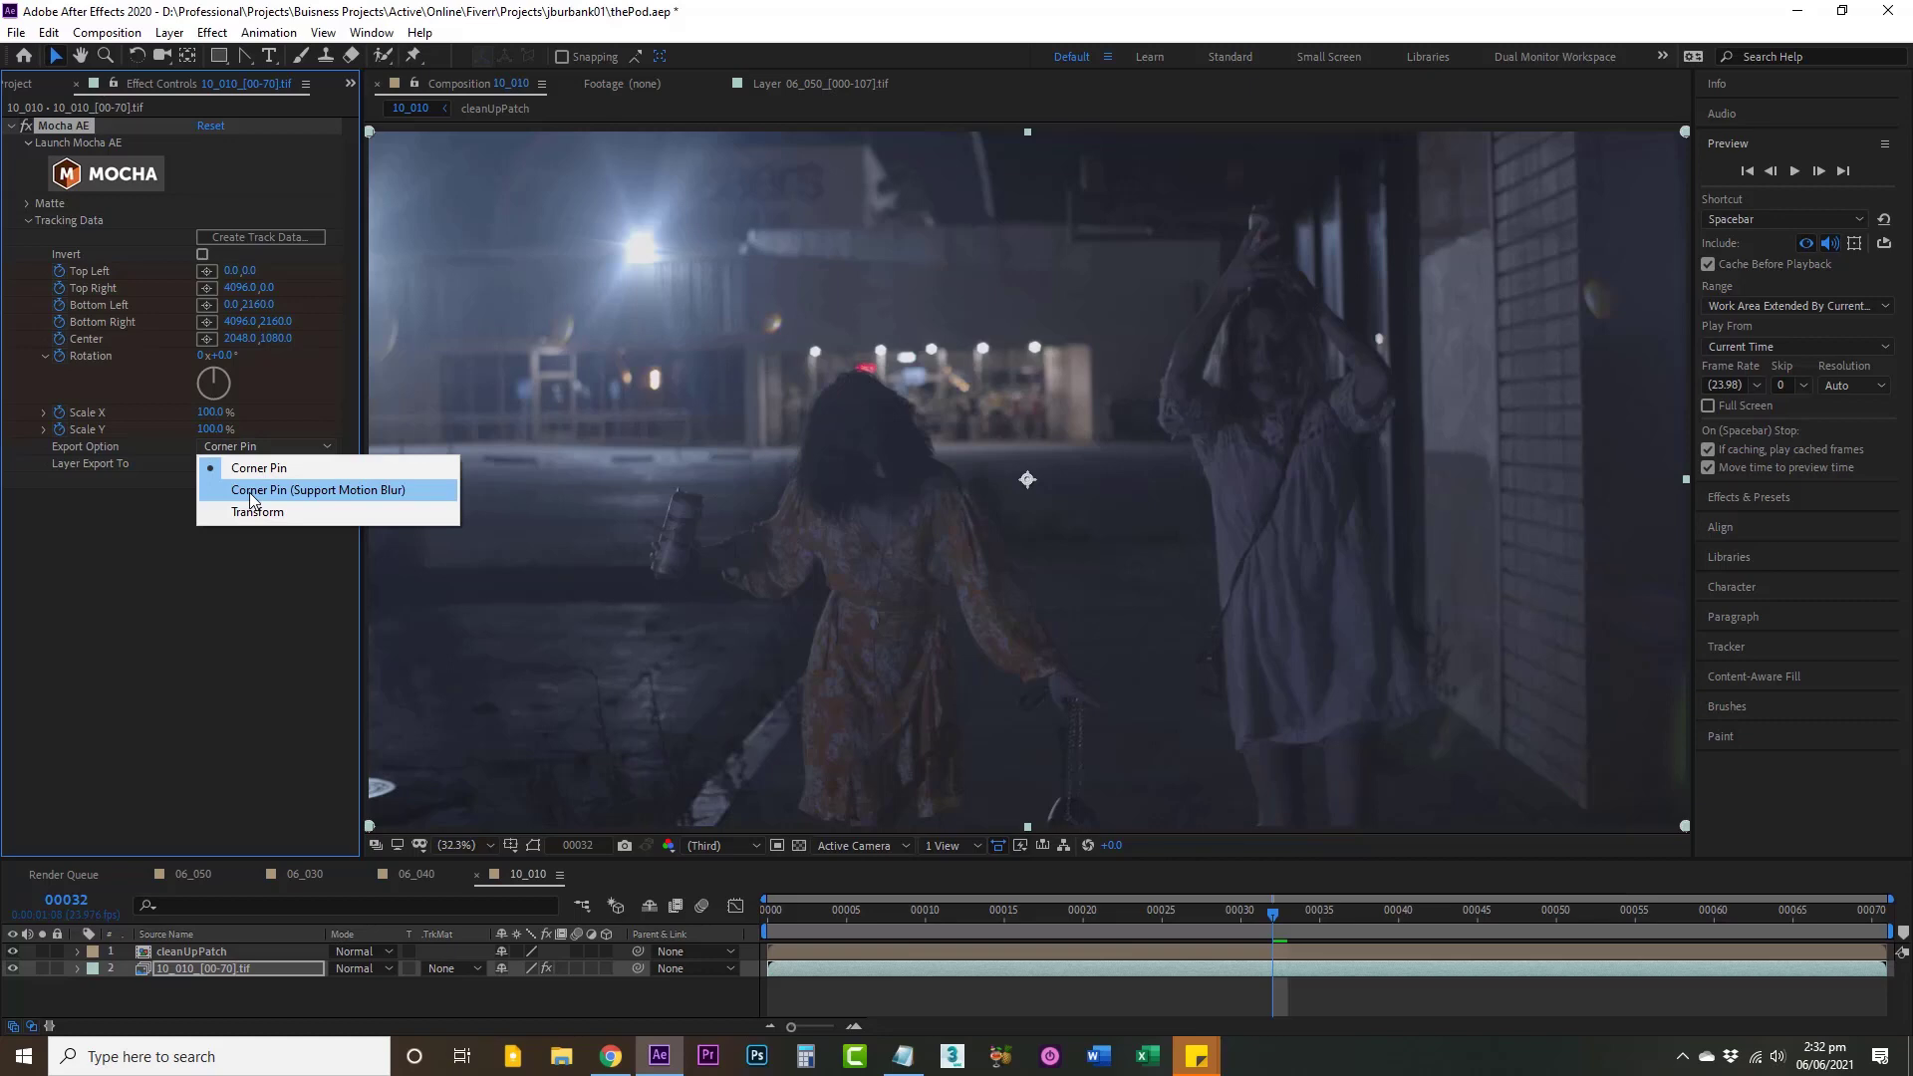
{"action": "left_click", "coordinate": [249, 489]}
{"action": "left_click", "coordinate": [231, 462]}
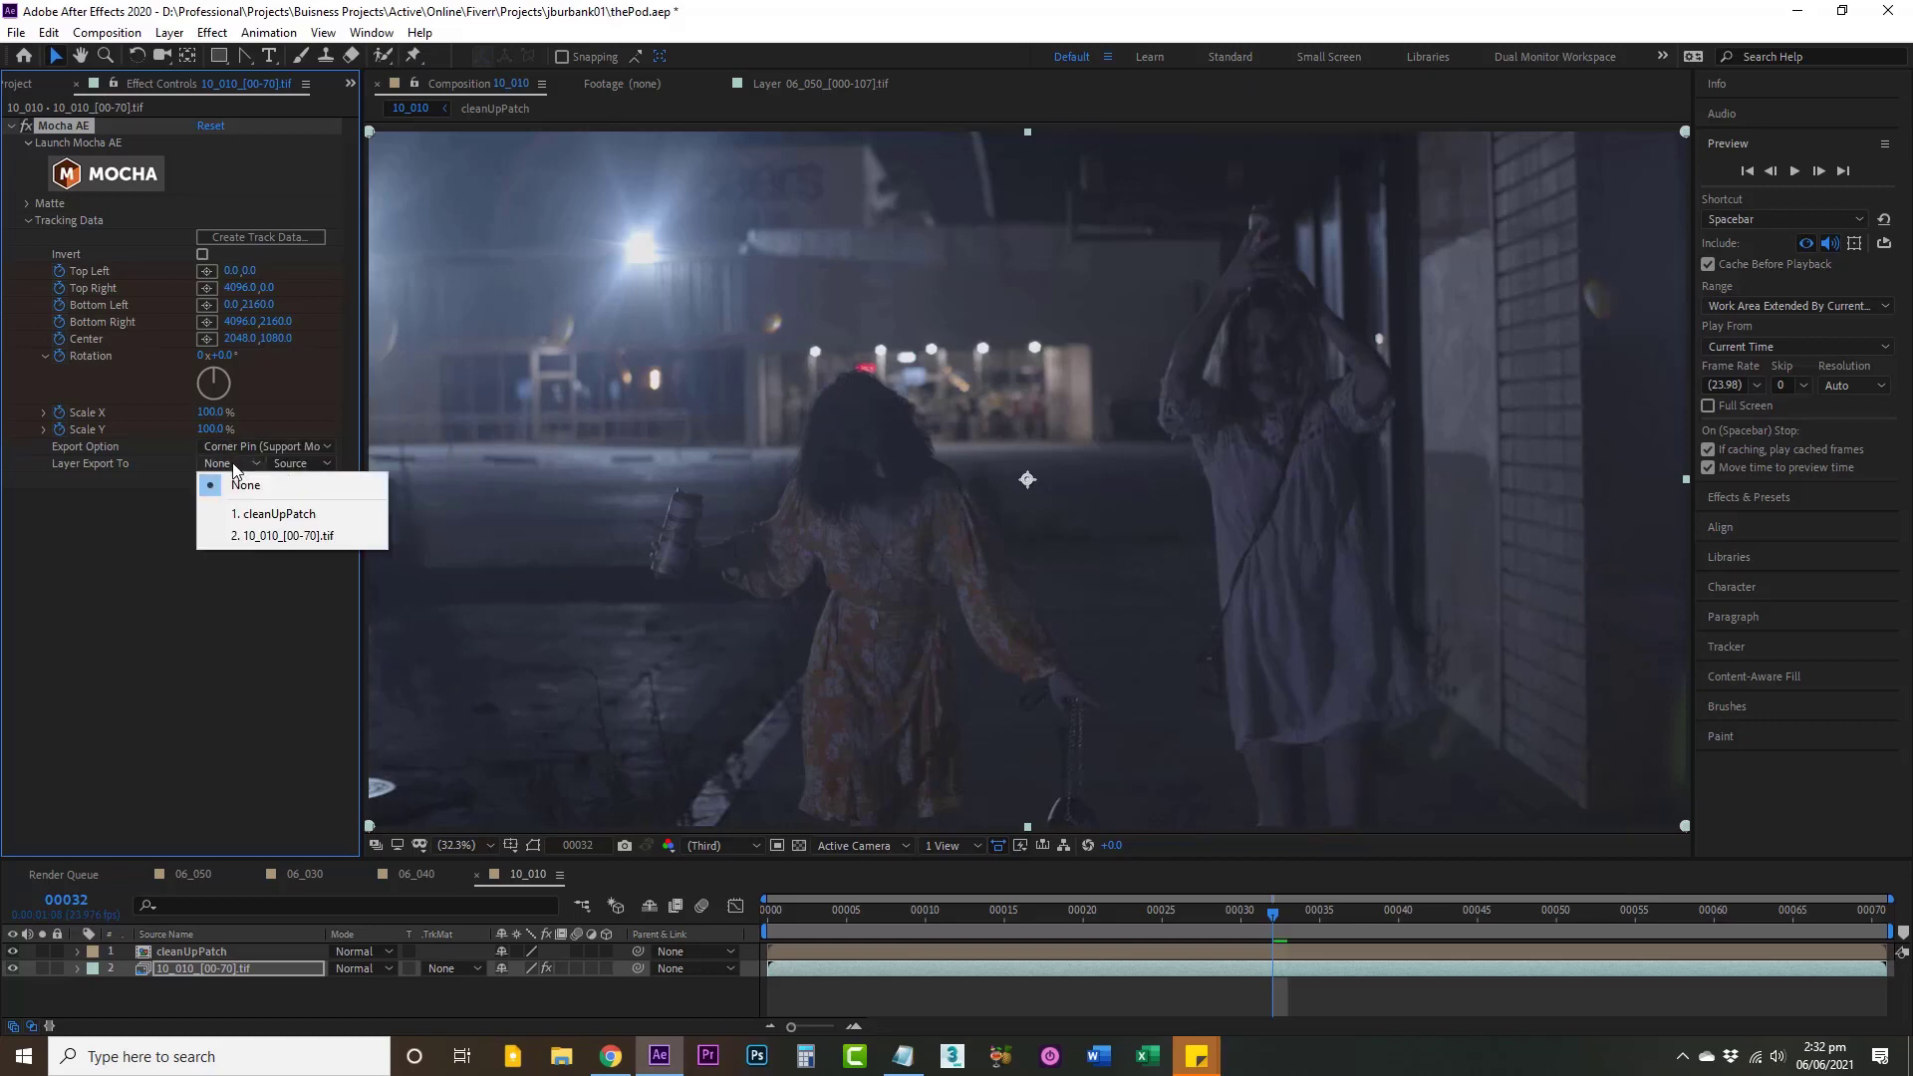
{"action": "left_click", "coordinate": [255, 515]}
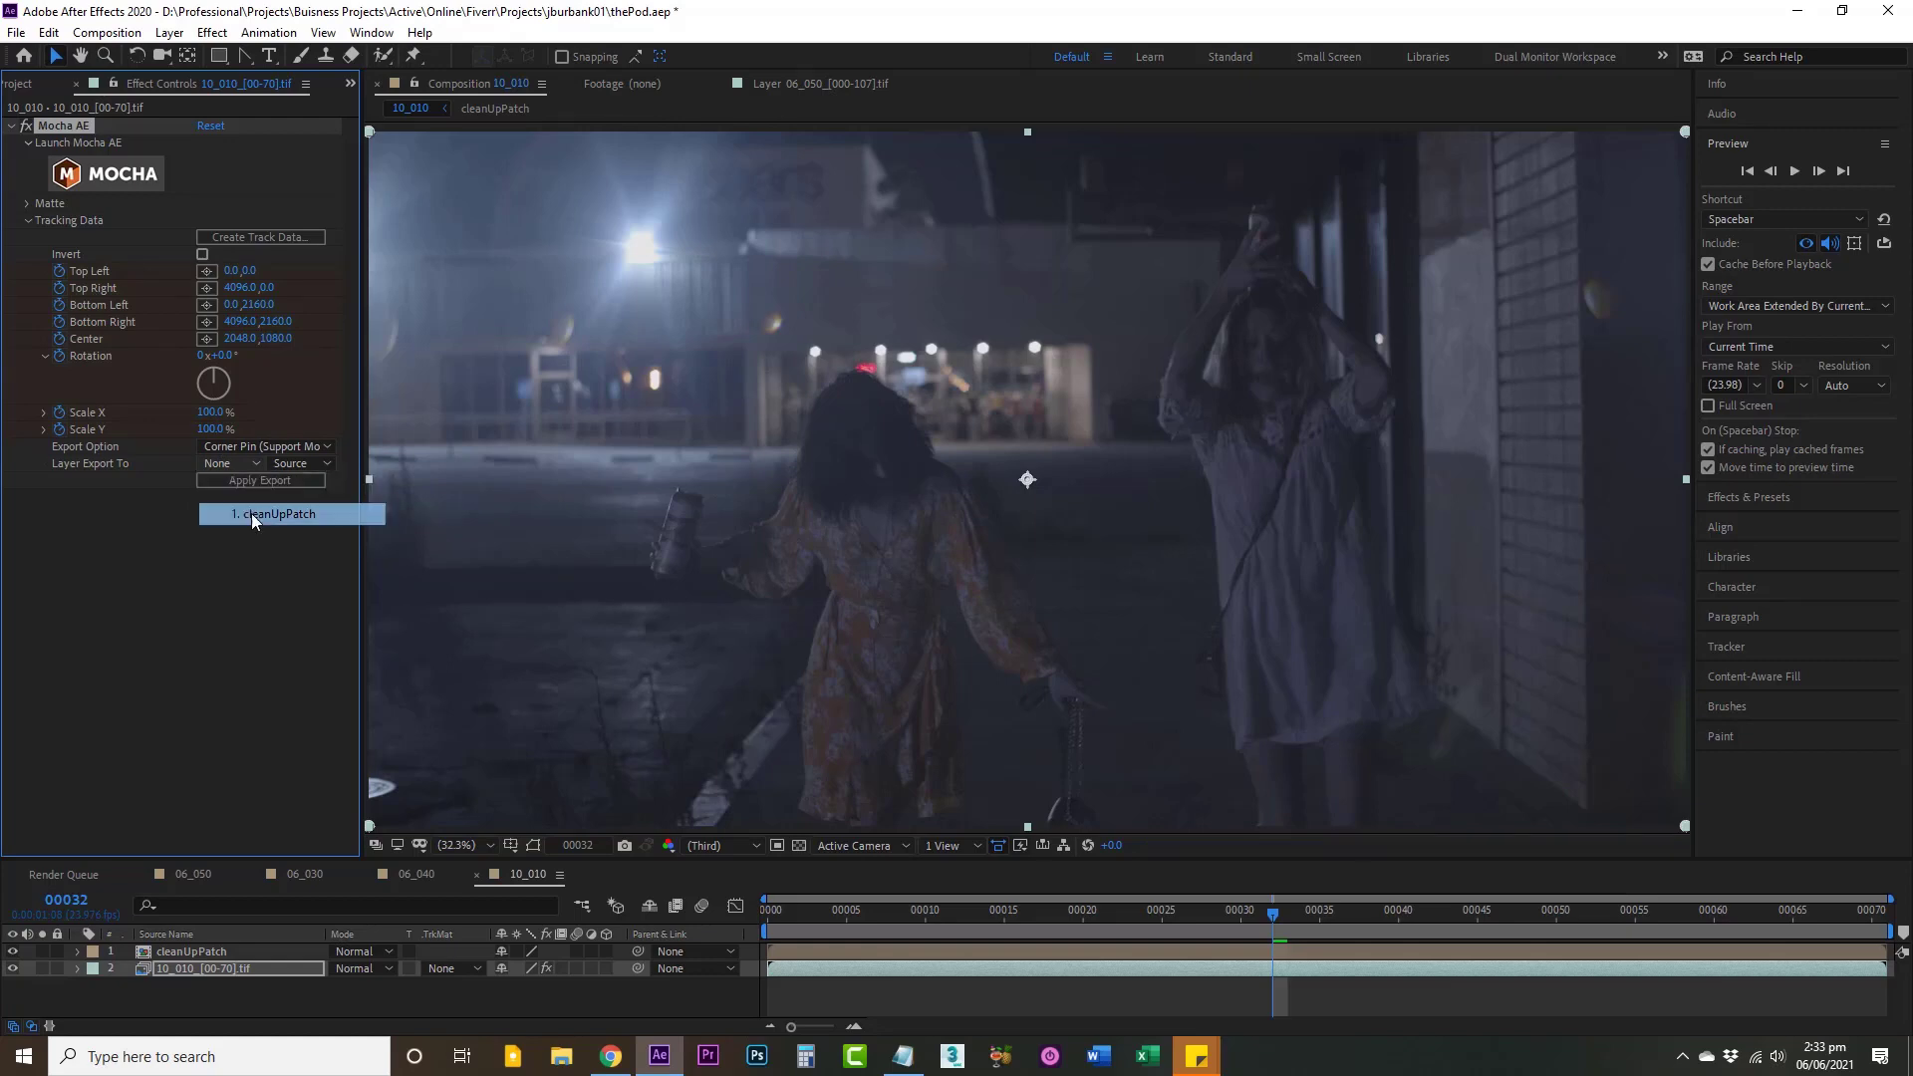
{"action": "left_click", "coordinate": [245, 482]}
Step: Enable motion blur on the cleanUpPatch layer and save the project
{"action": "left_click", "coordinate": [200, 948]}
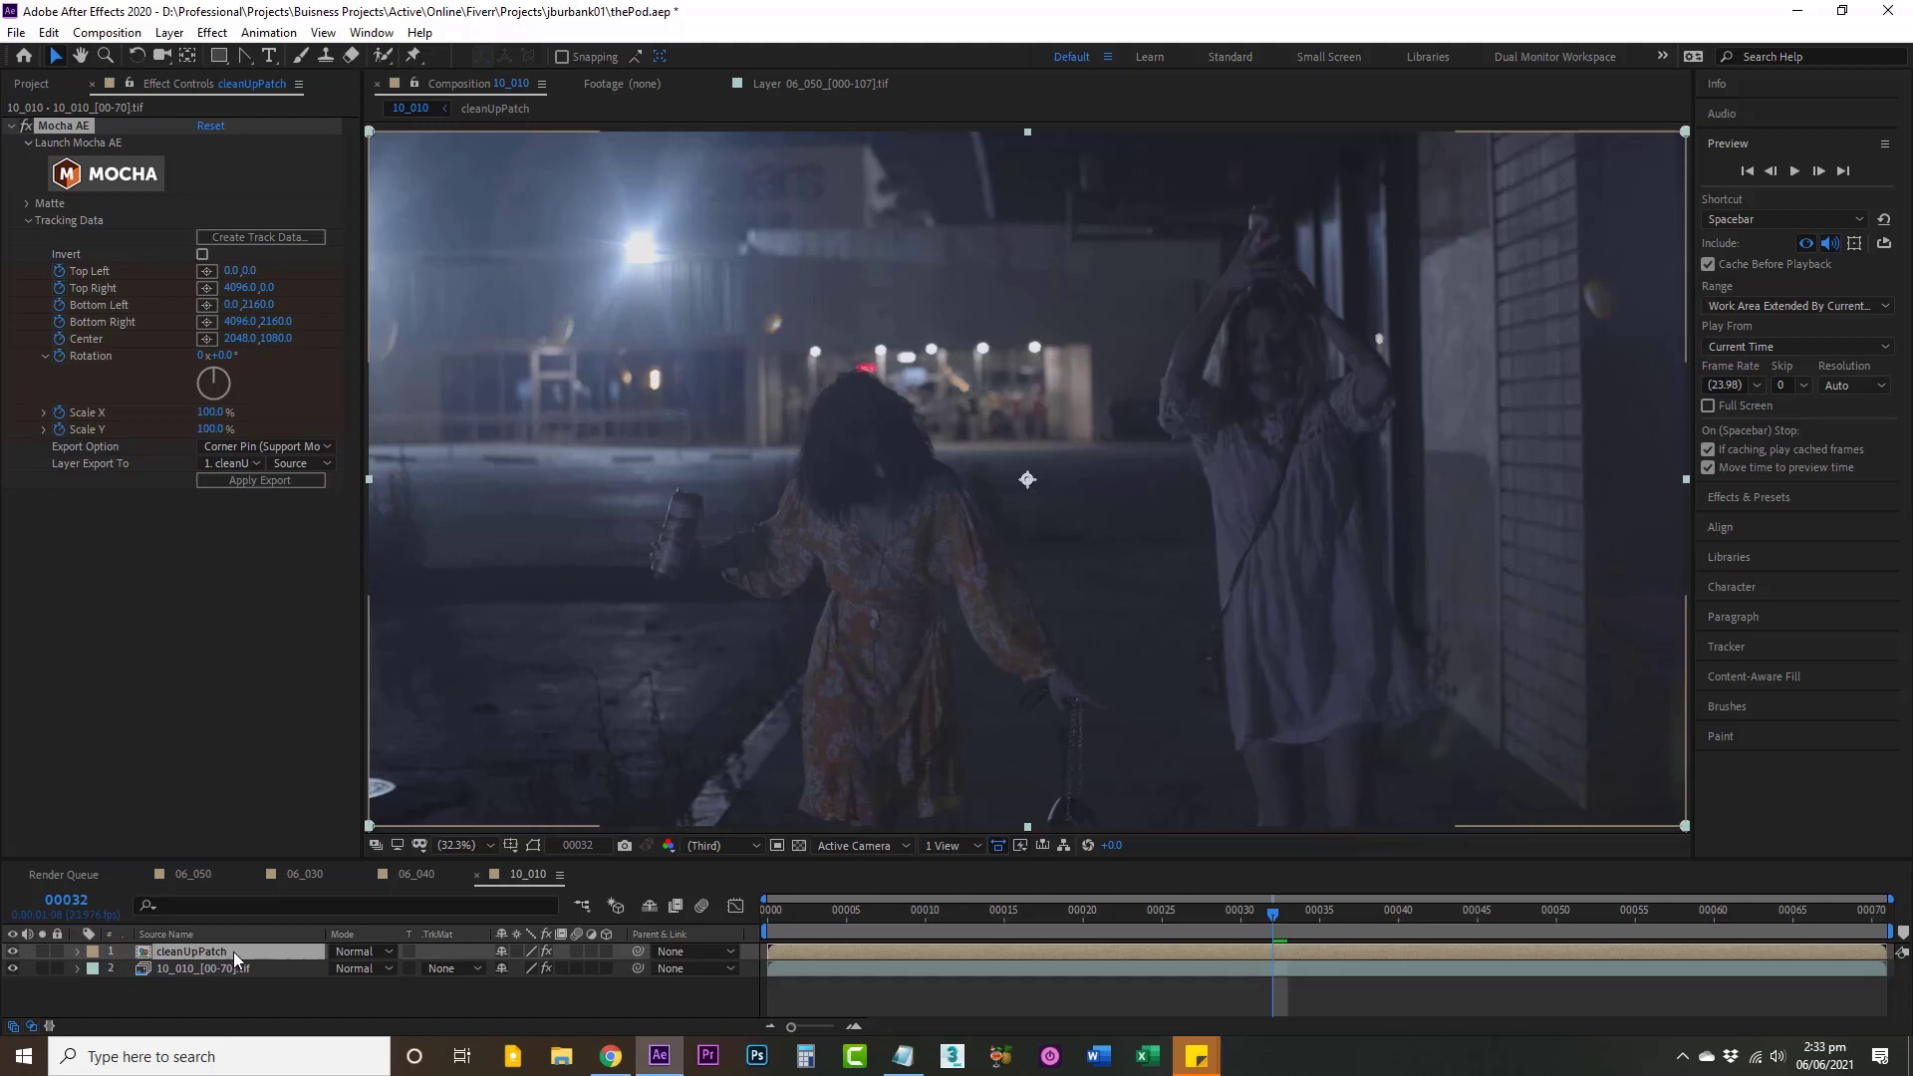
{"action": "left_click", "coordinate": [578, 950]}
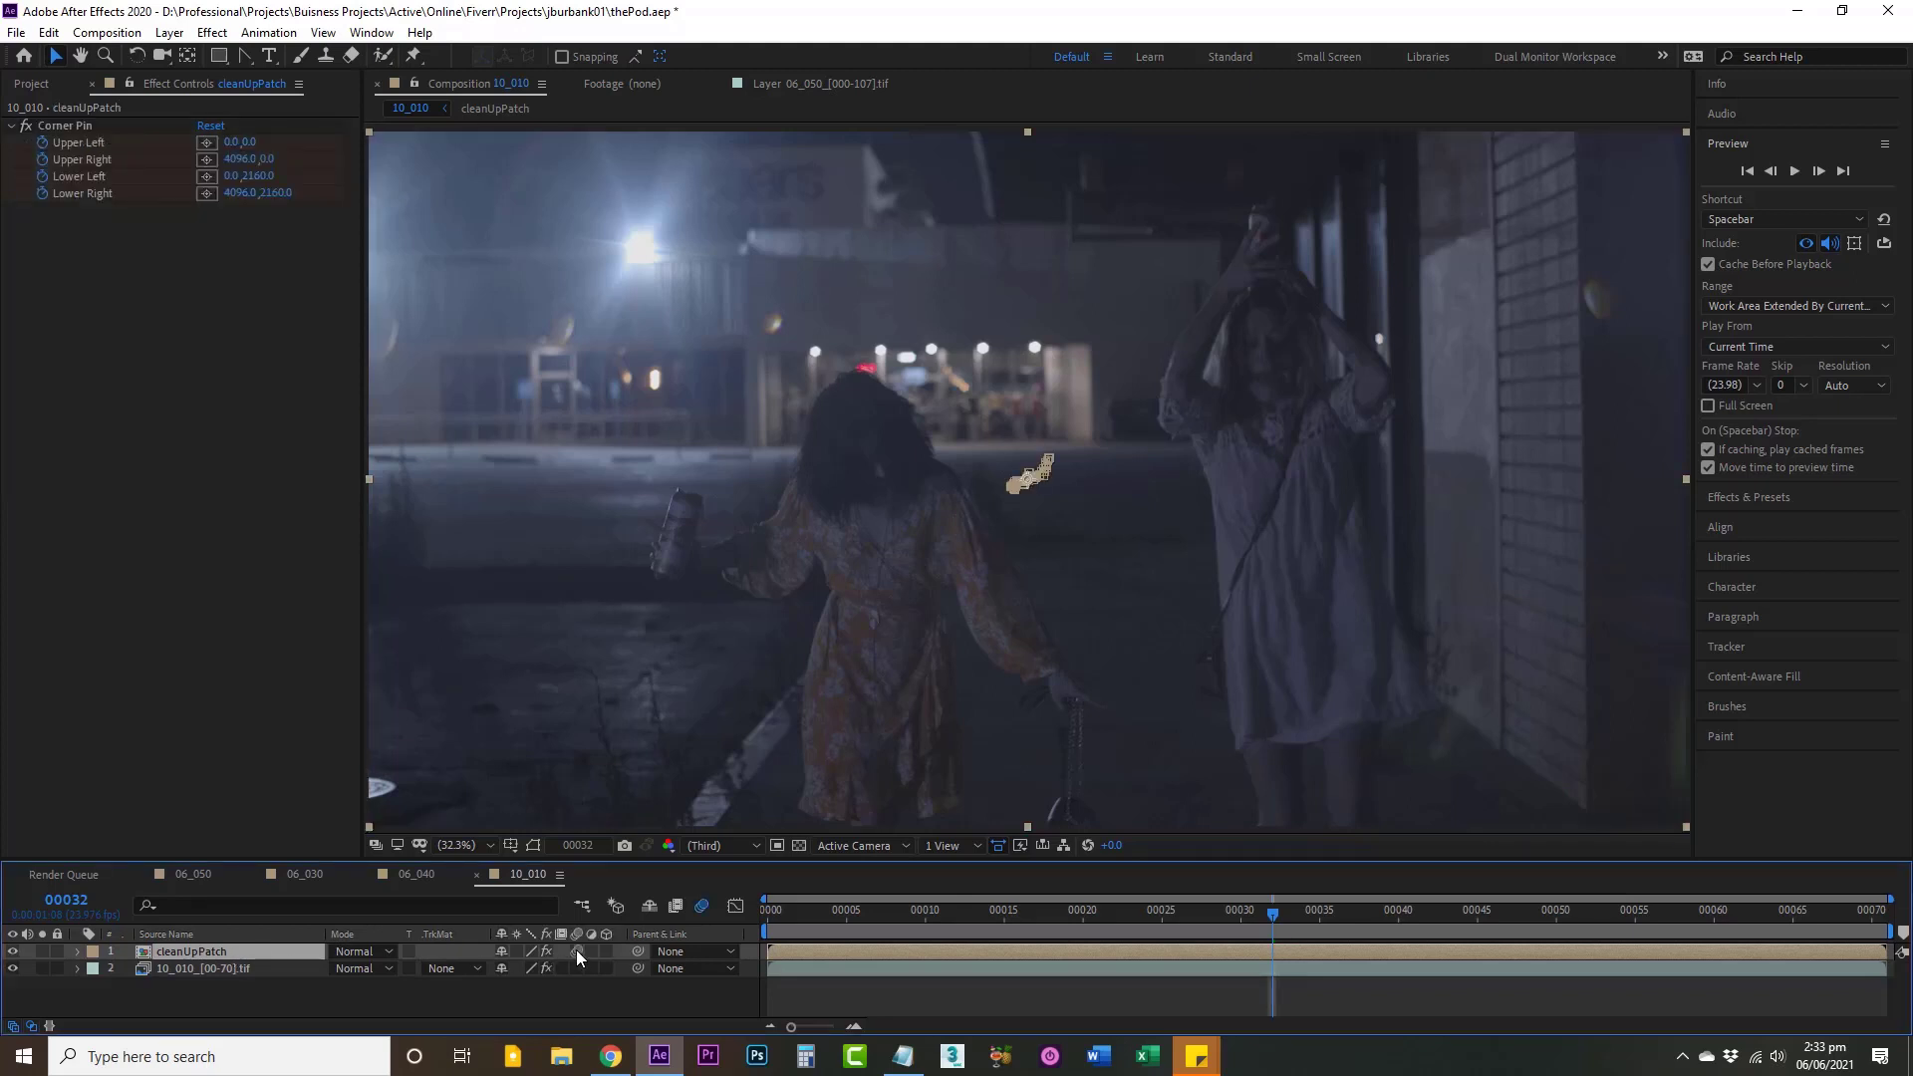
{"action": "key", "text": "ctrl+s"}
Step: Duplicate the 10_010_[00-70].tif footage layer at the first frame and place the copy above cleanUpPatch
{"action": "key", "text": "Home"}
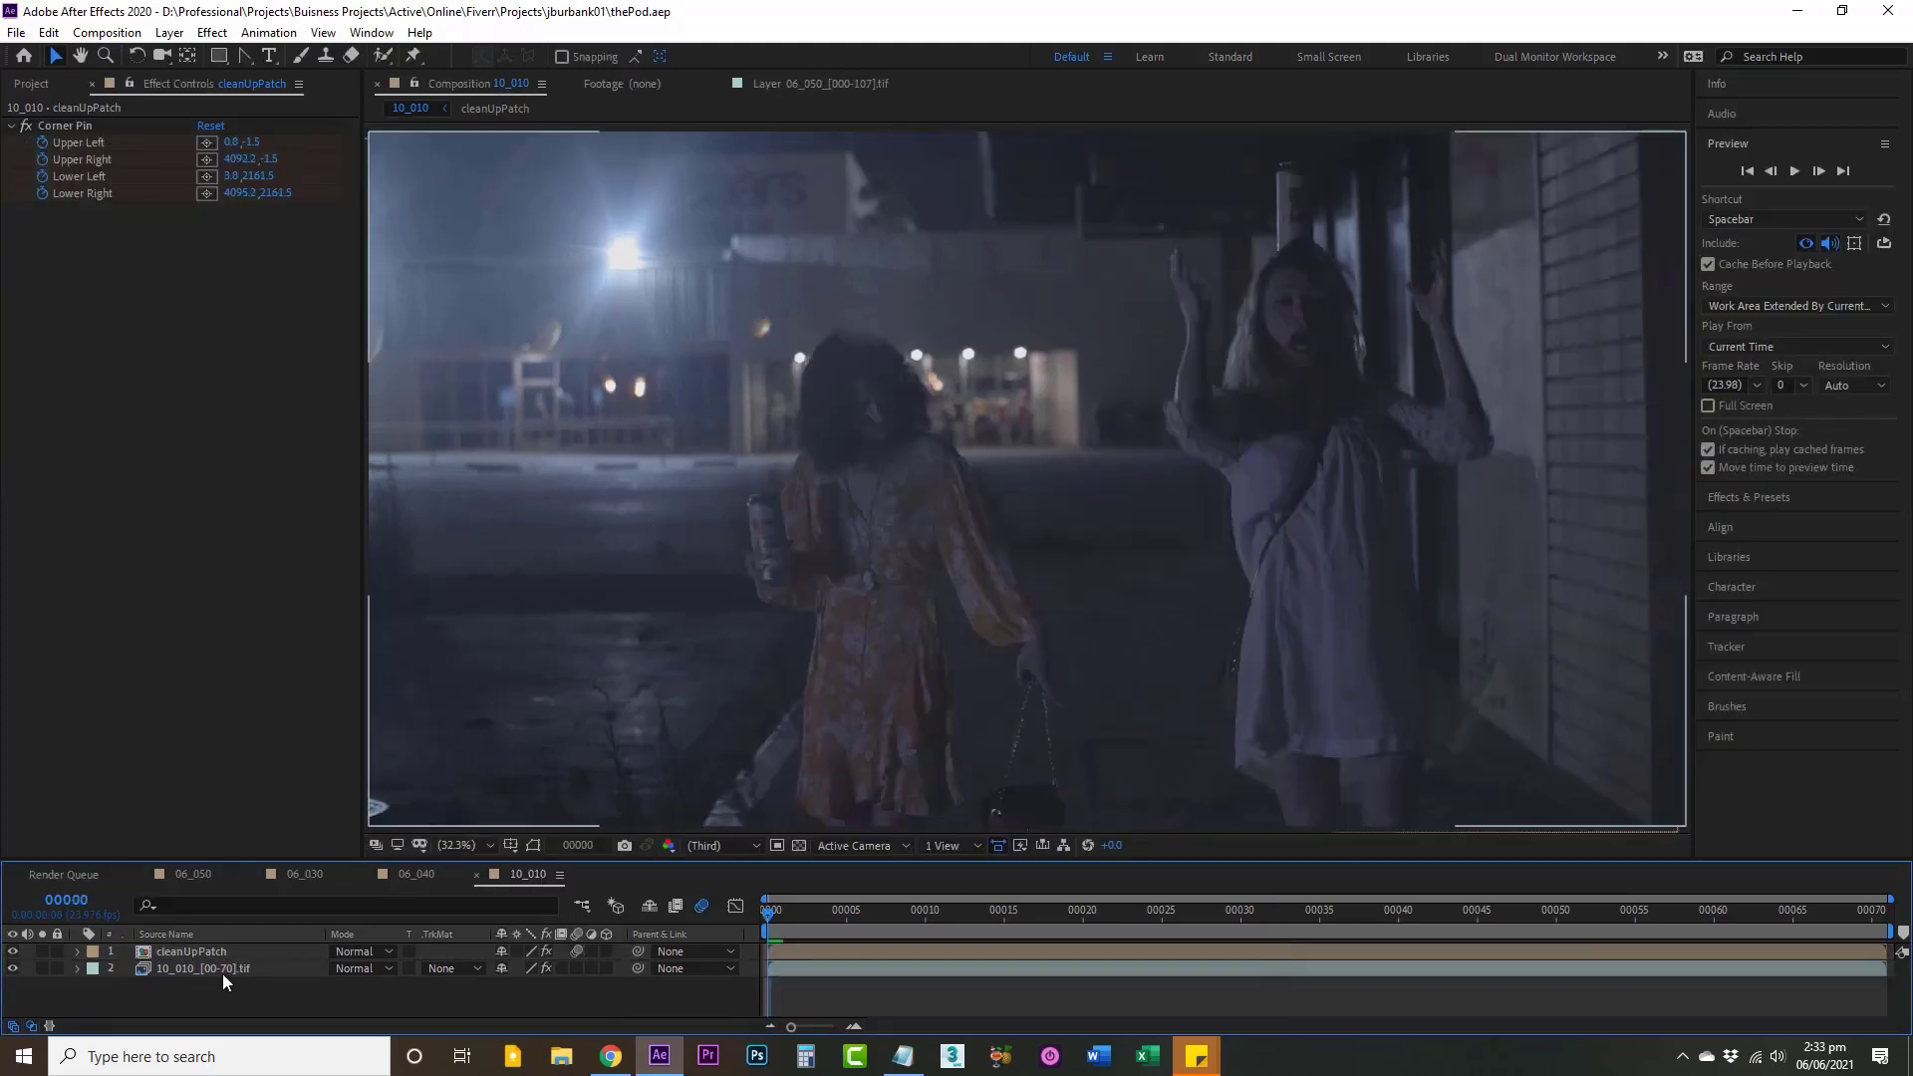
{"action": "left_click", "coordinate": [223, 972]}
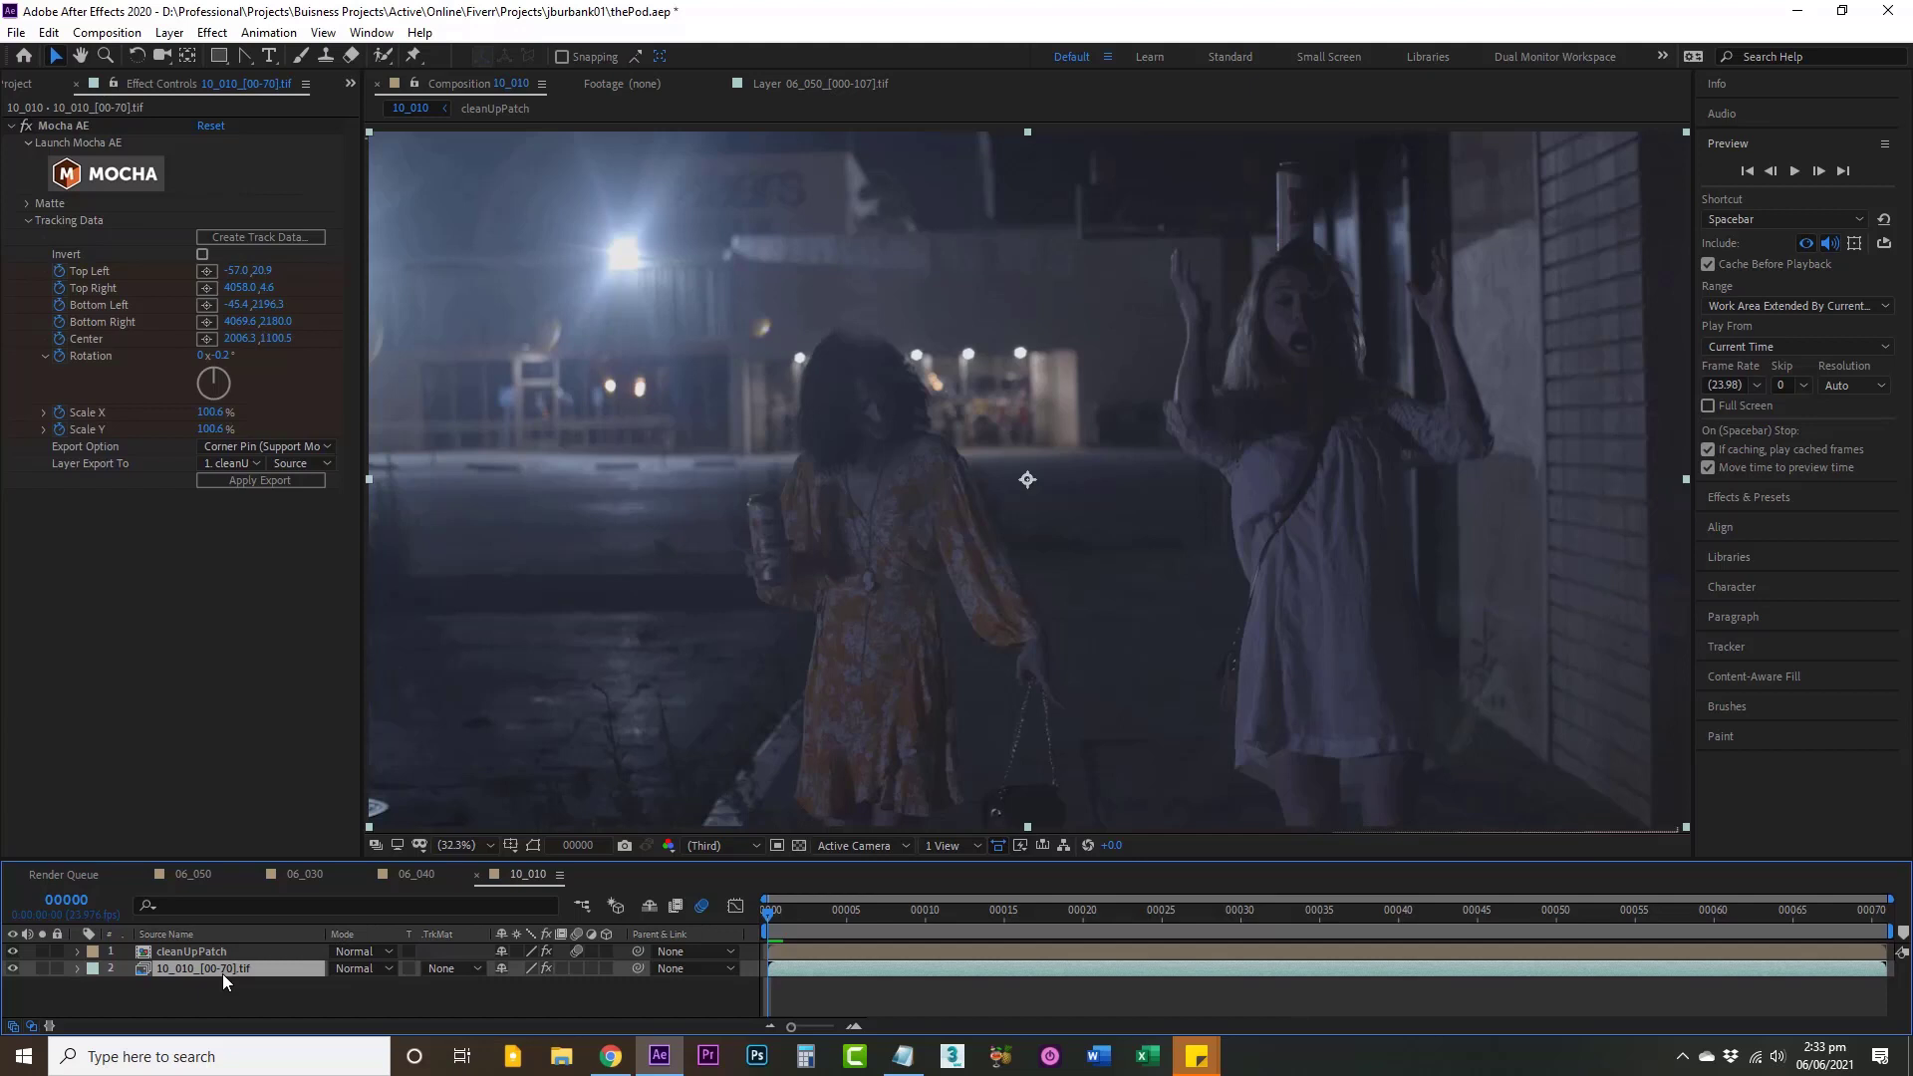
{"action": "key", "text": "ctrl+d"}
{"action": "left_click_drag", "start_coordinate": [218, 970], "coordinate": [217, 946]}
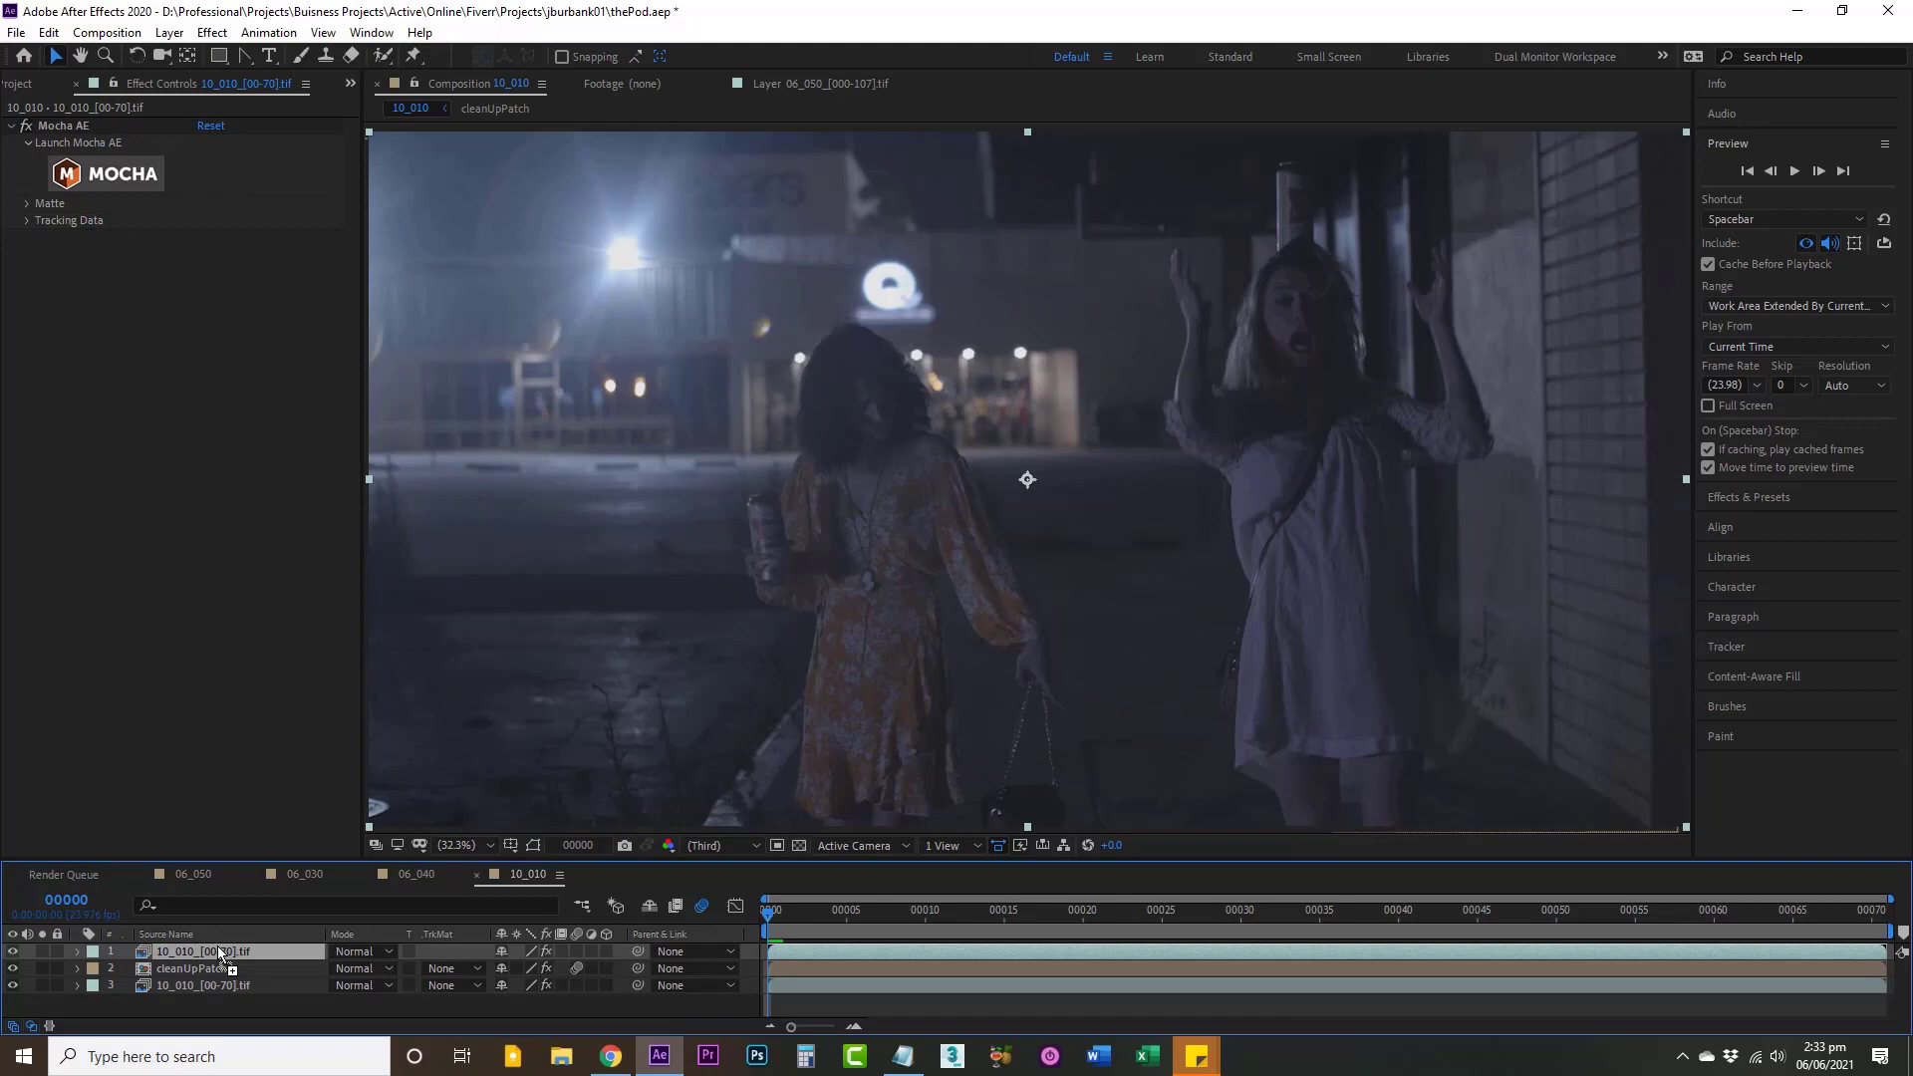
Step: Hide the duplicated footage layer and rename it Roto
{"action": "left_click", "coordinate": [12, 951]}
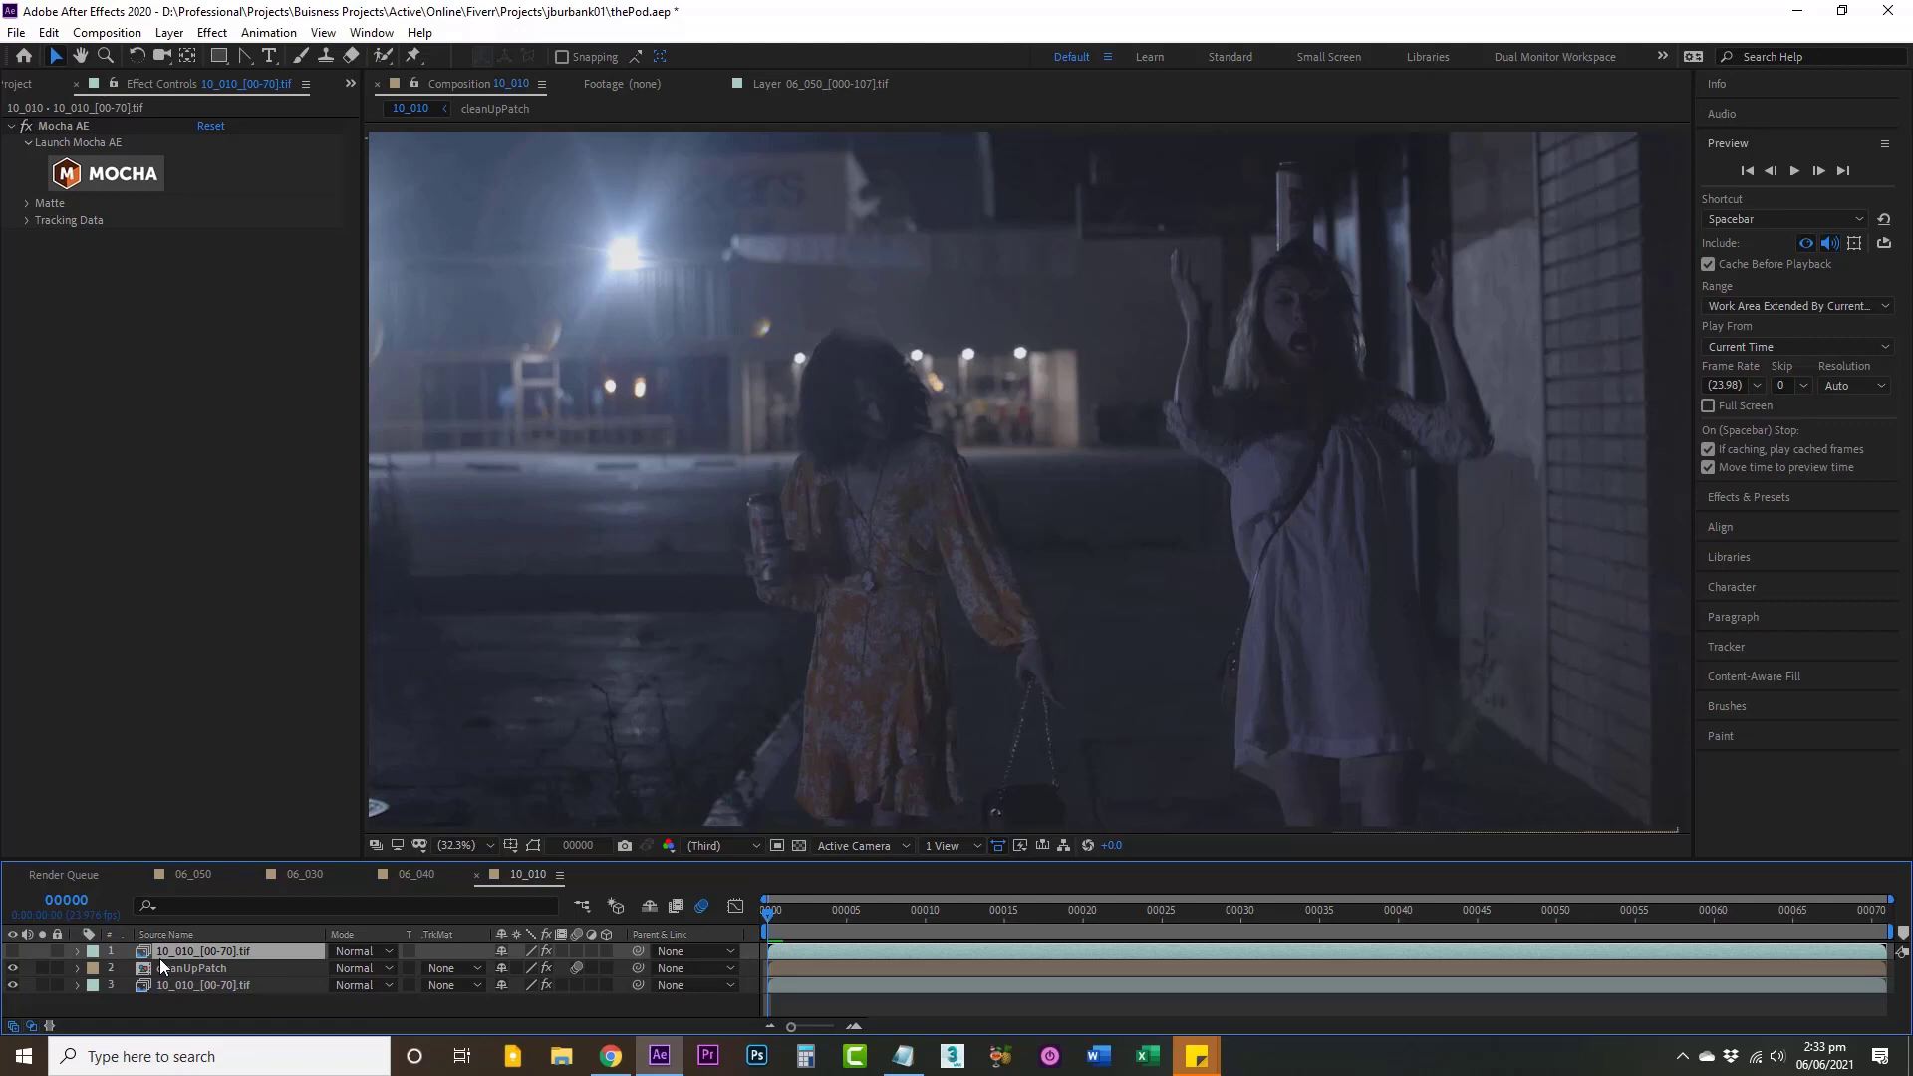
{"action": "key", "text": "Return"}
{"action": "type", "text": "Roto"}
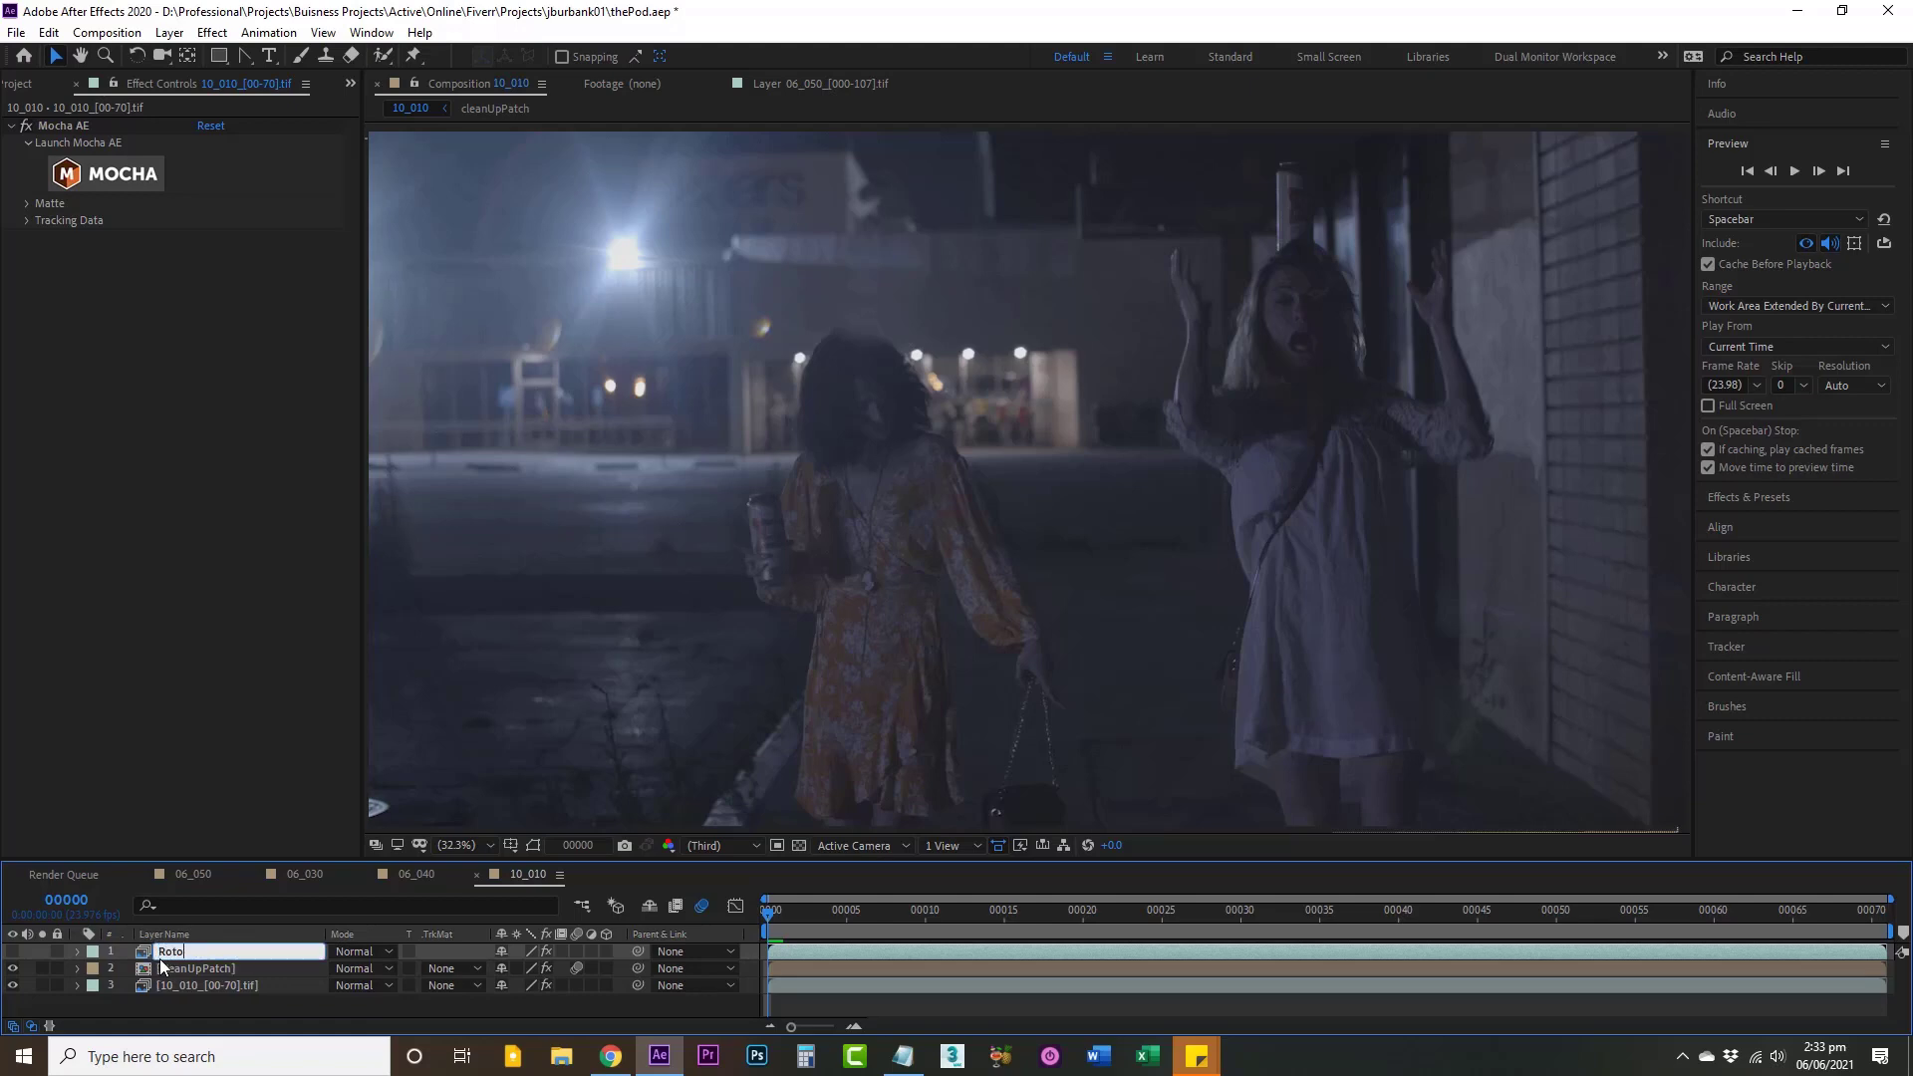
{"action": "key", "text": "Return"}
Step: Split the Roto layer at frame 14, delete the later part, and make Roto visible at the first frame
{"action": "key", "text": "Page_Down"}
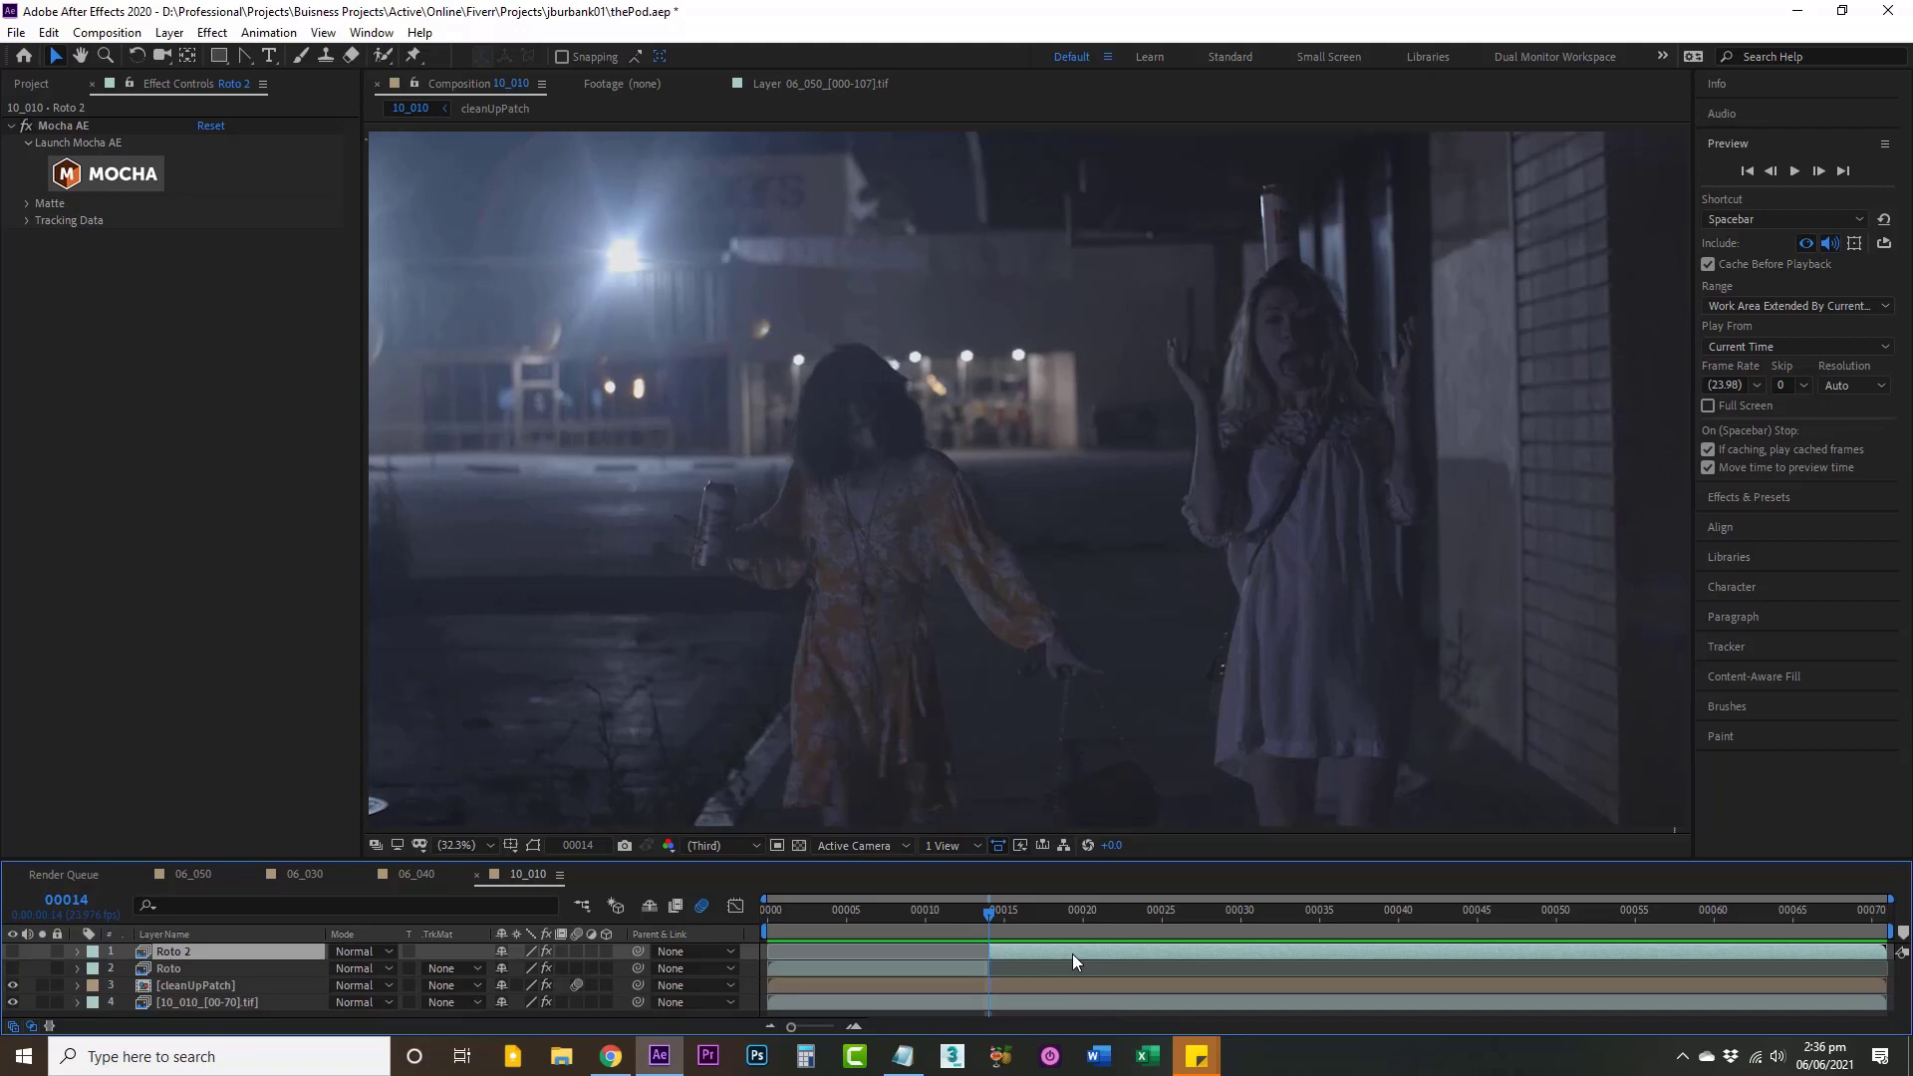
{"action": "key", "text": "Delete"}
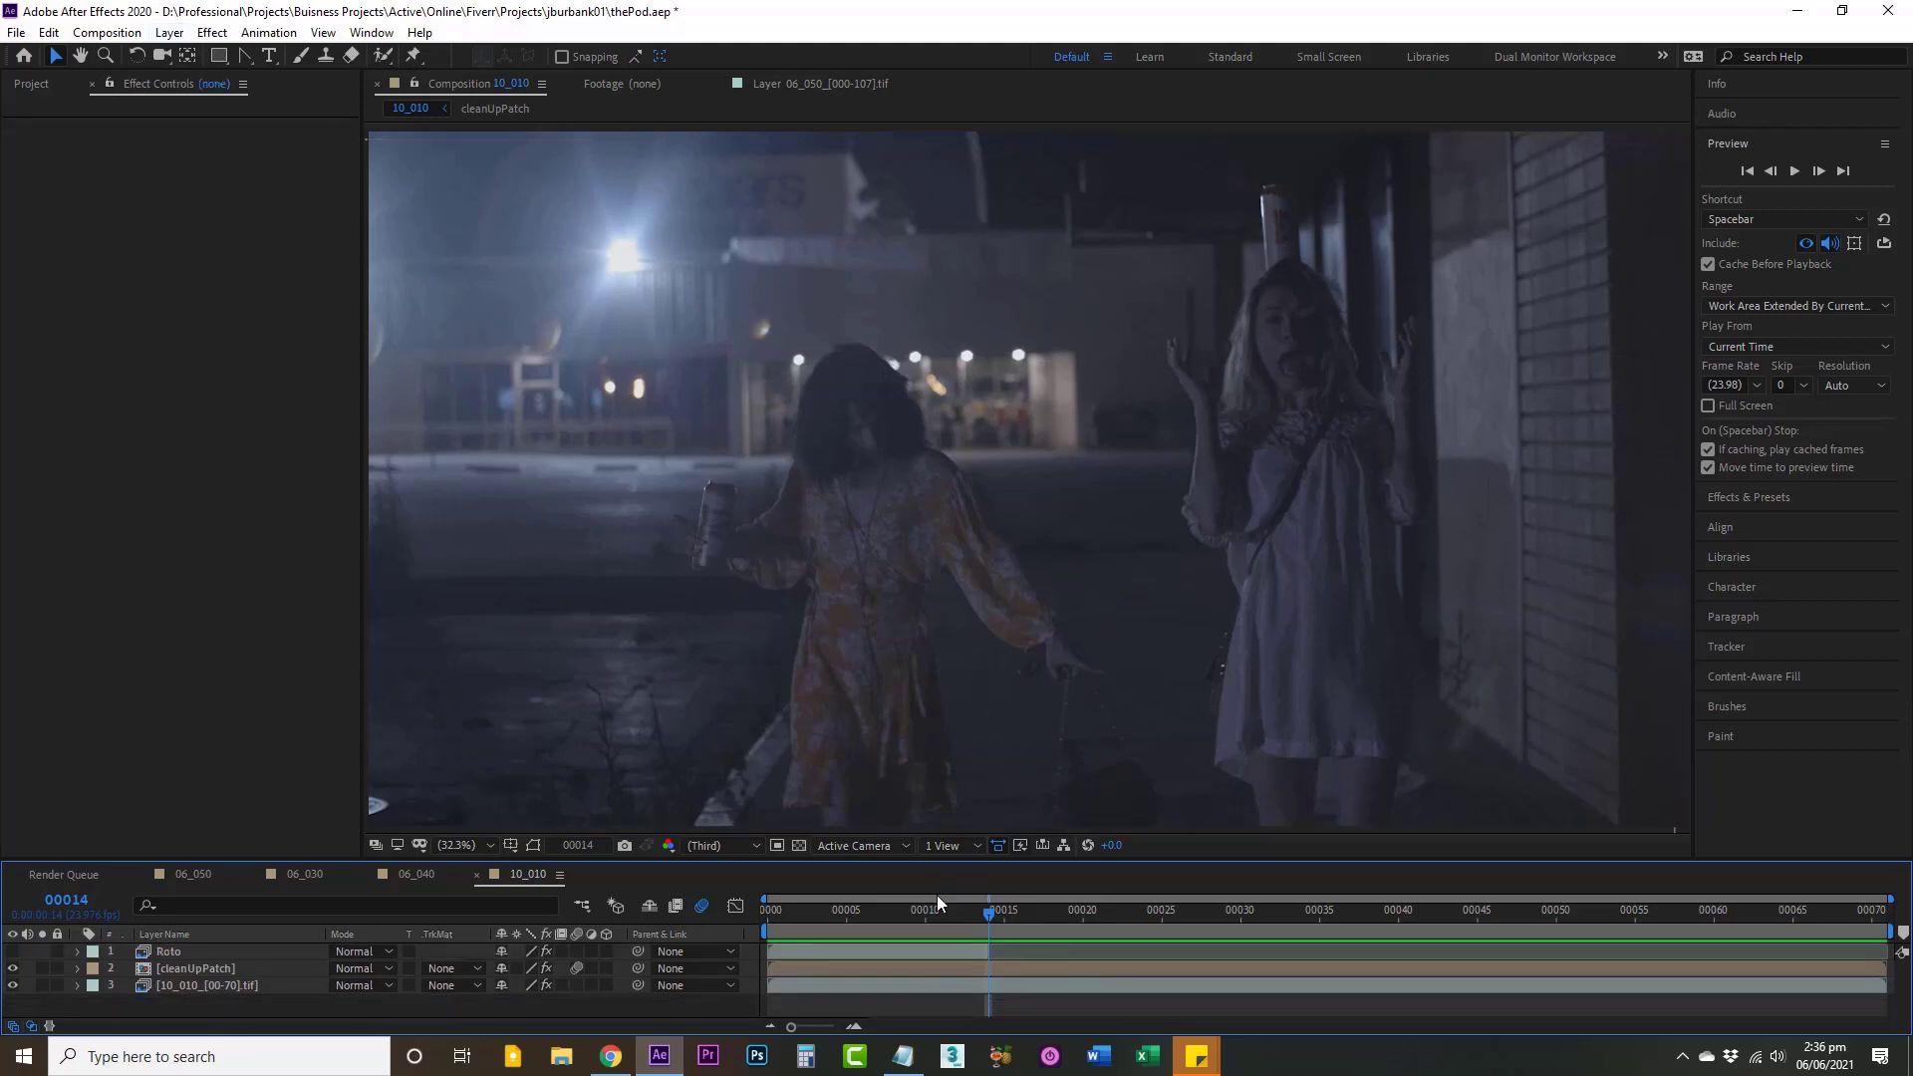
{"action": "left_click_drag", "start_coordinate": [947, 918], "coordinate": [679, 927]}
{"action": "left_click", "coordinate": [13, 951]}
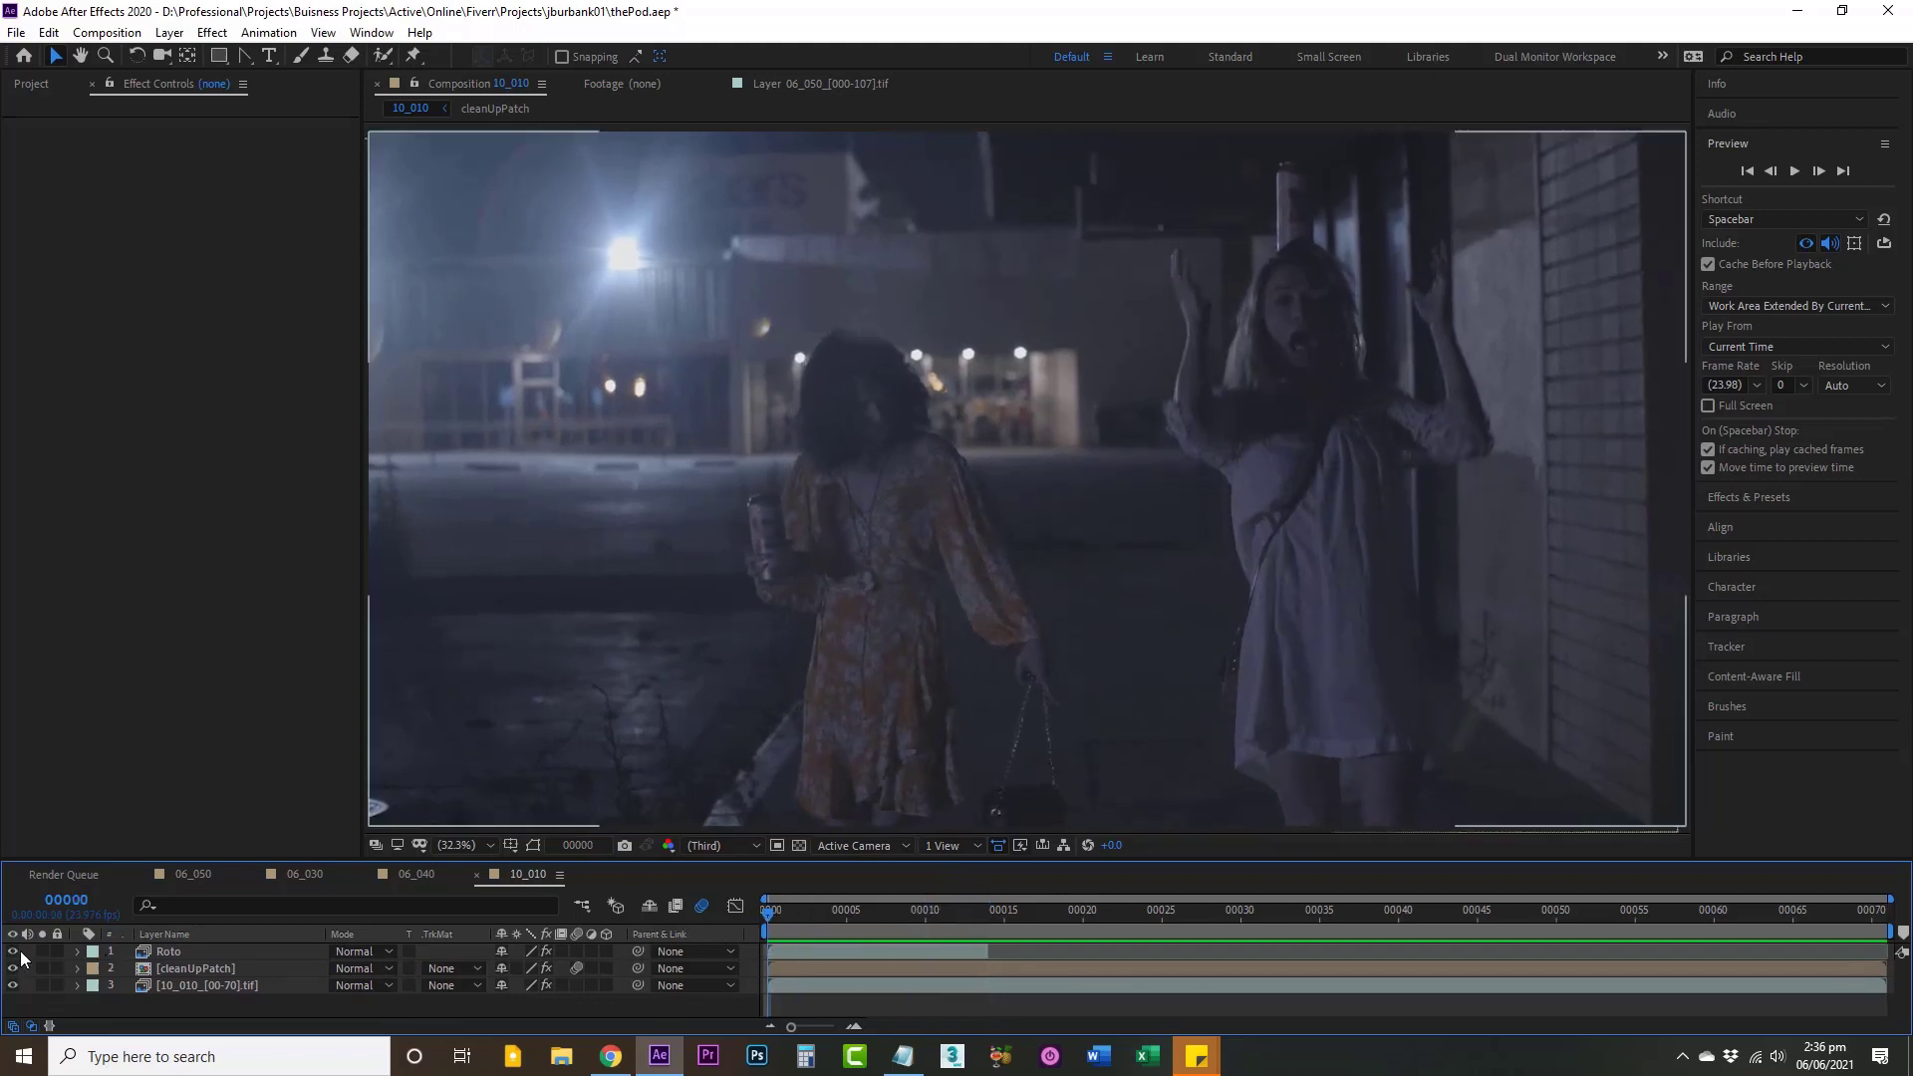
Step: Open the Roto layer in Mocha AE and delete its existing Layer 1 and Layer 2
{"action": "left_click", "coordinate": [847, 948]}
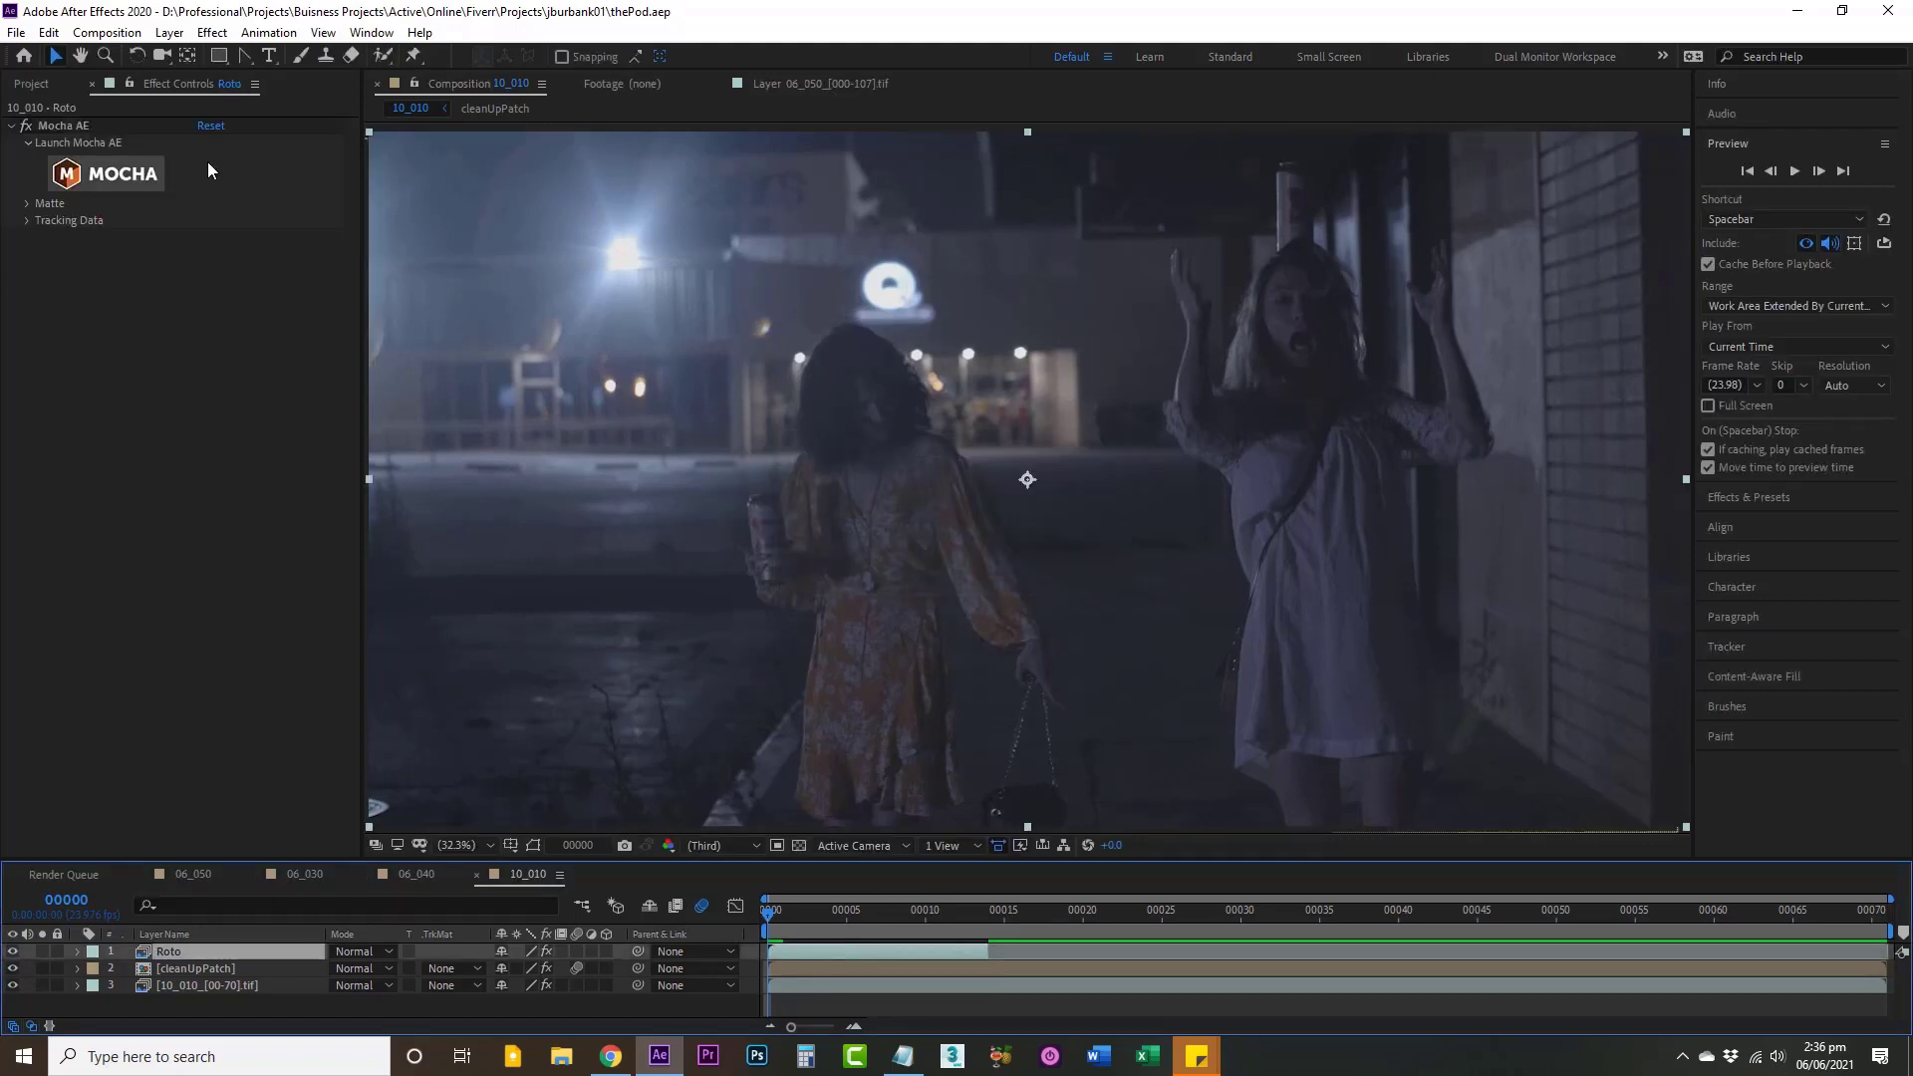
{"action": "left_click", "coordinate": [104, 185]}
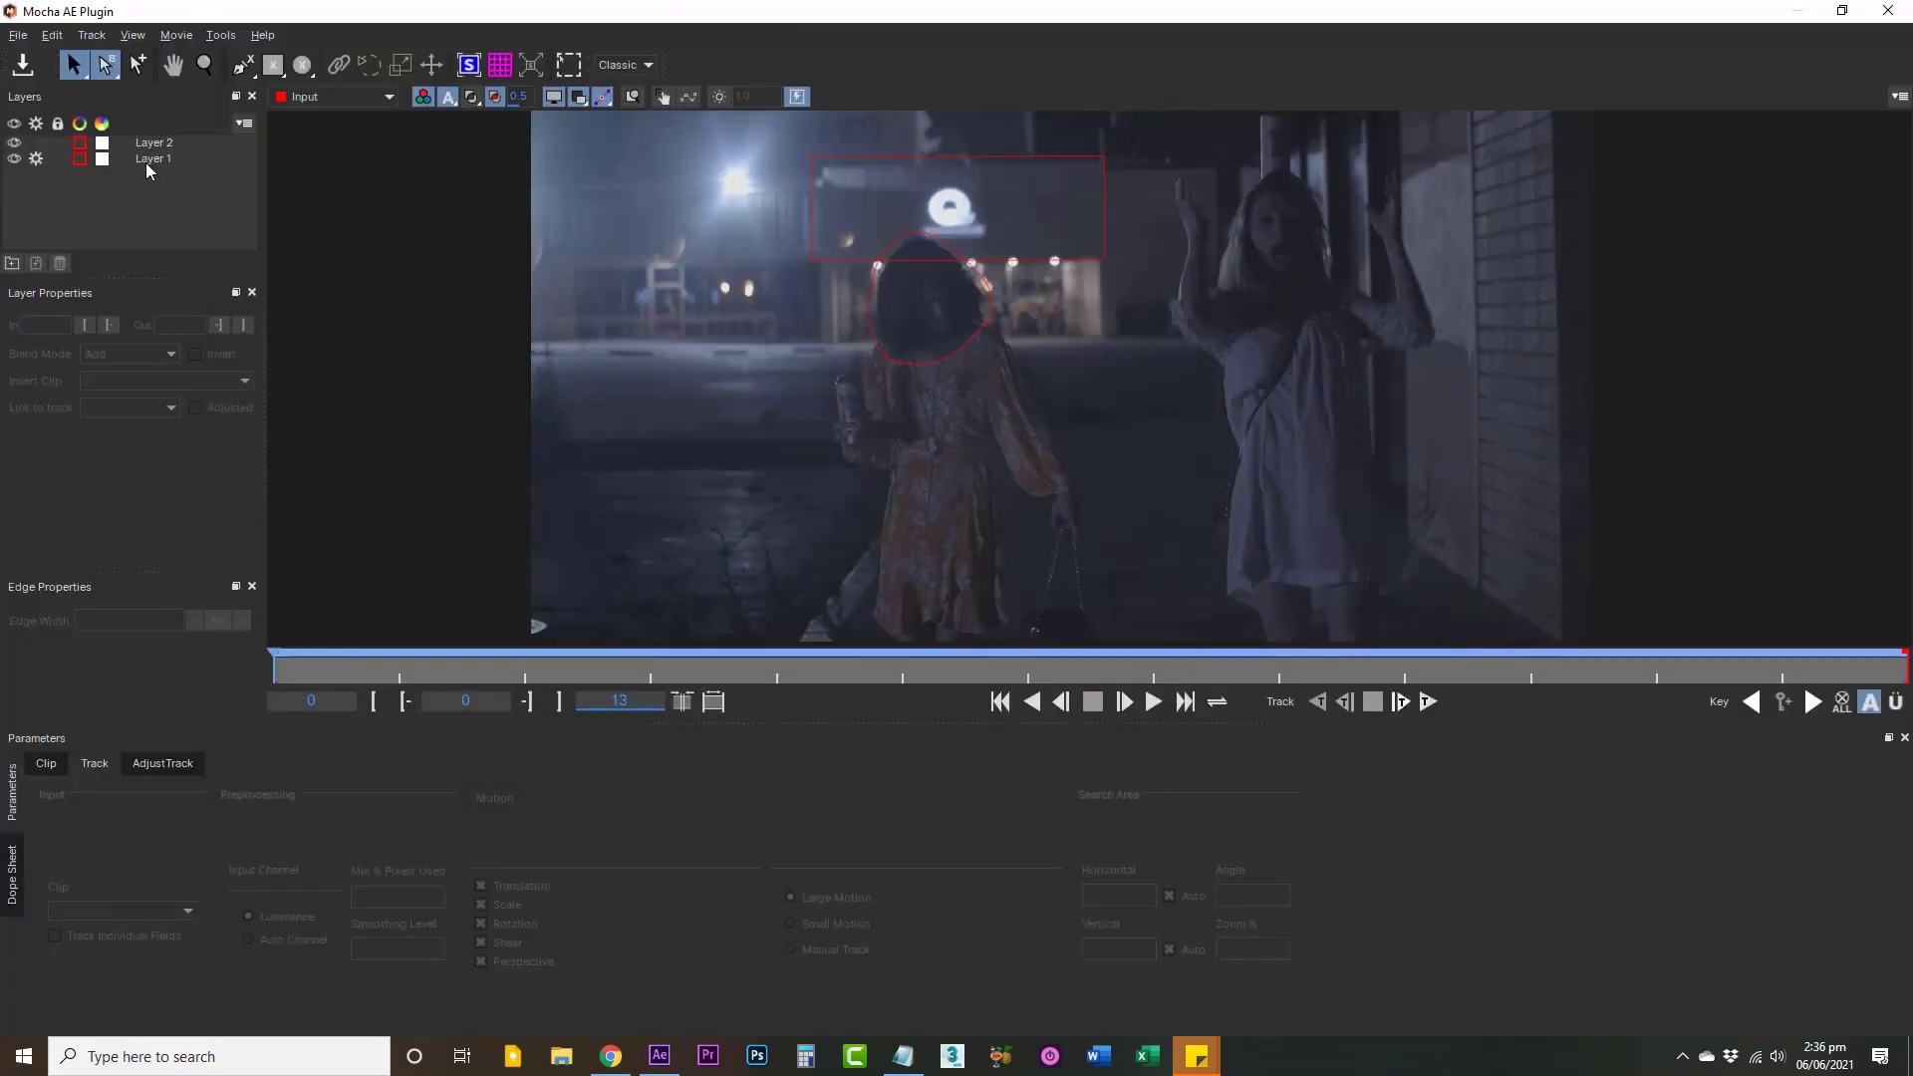
{"action": "left_click", "coordinate": [147, 162]}
{"action": "key", "text": "Delete"}
{"action": "key", "text": "Delete"}
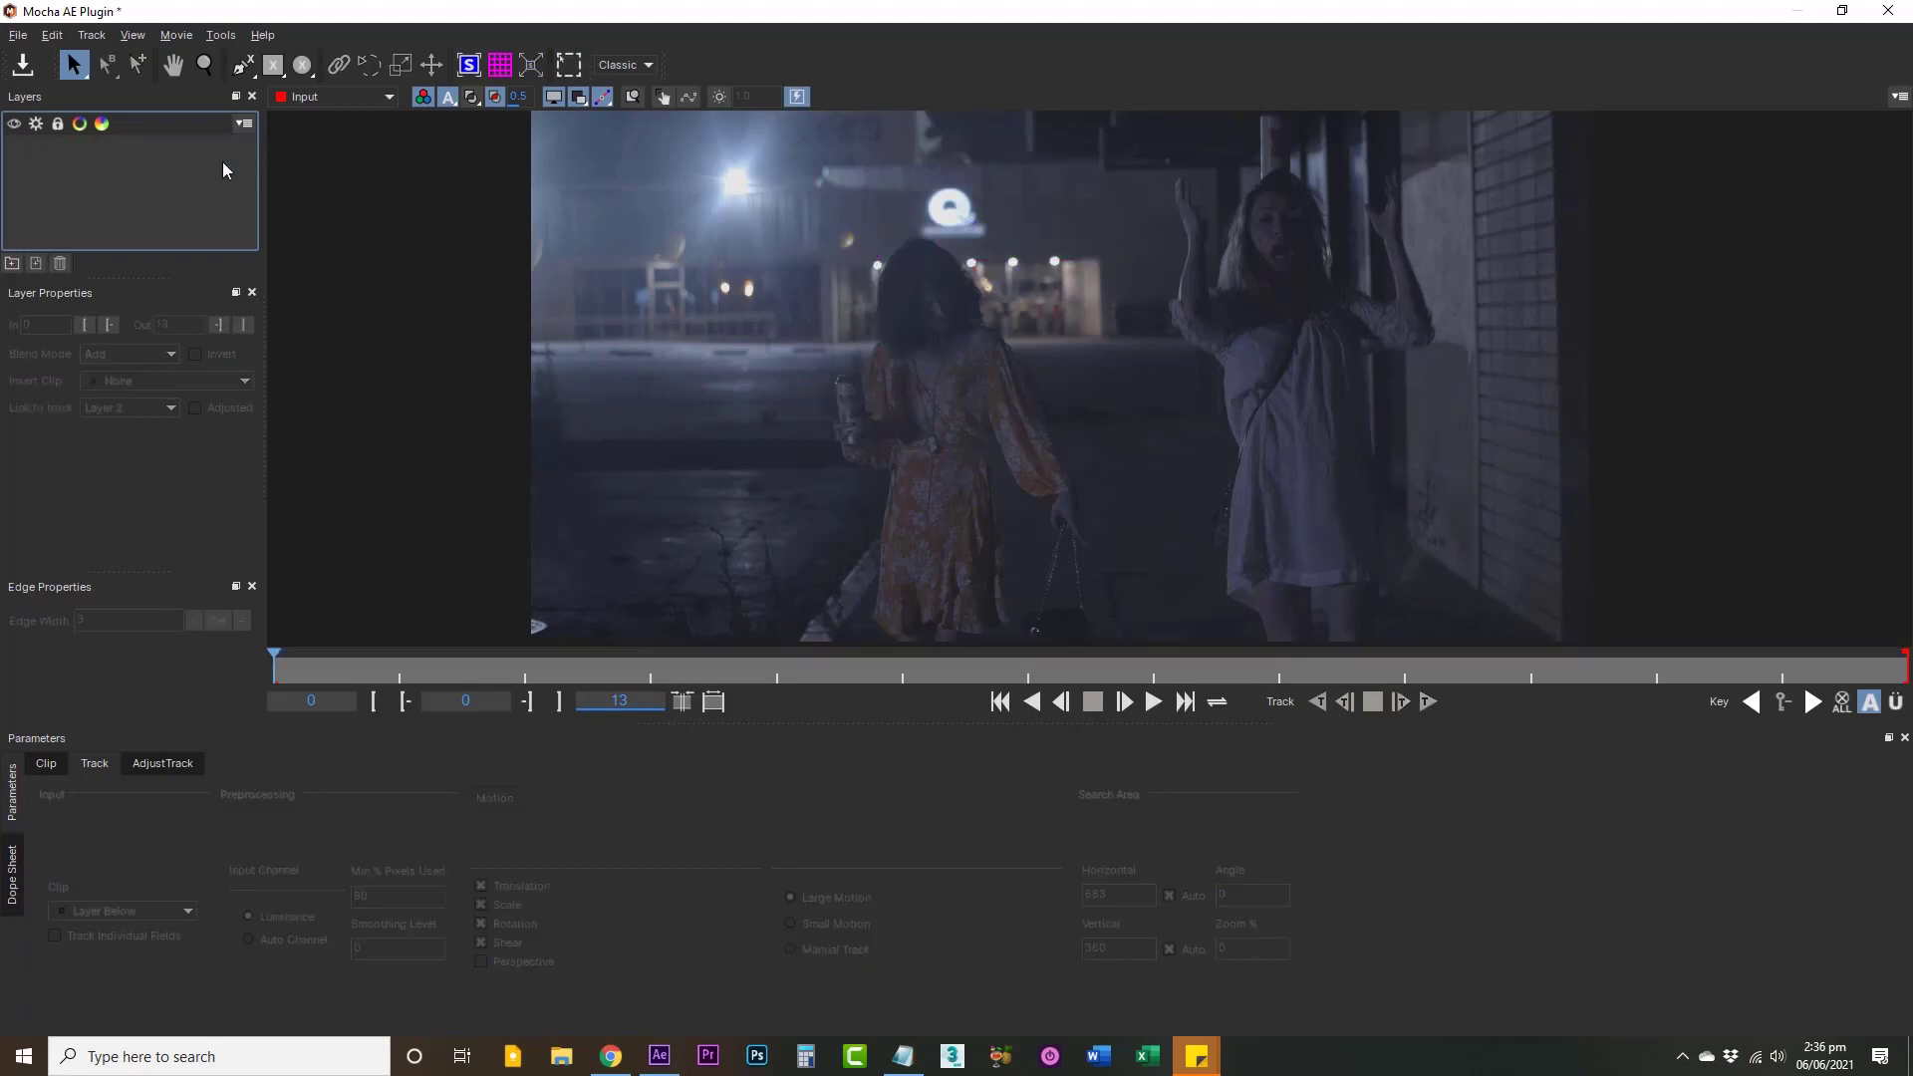
Step: Draw a closed spline around the upper part of the dark-haired woman's head below the sign on the first frame
{"action": "key", "text": "z"}
{"action": "left_click_drag", "start_coordinate": [1114, 337], "coordinate": [770, 321]}
{"action": "key", "text": "x"}
{"action": "key", "text": "z"}
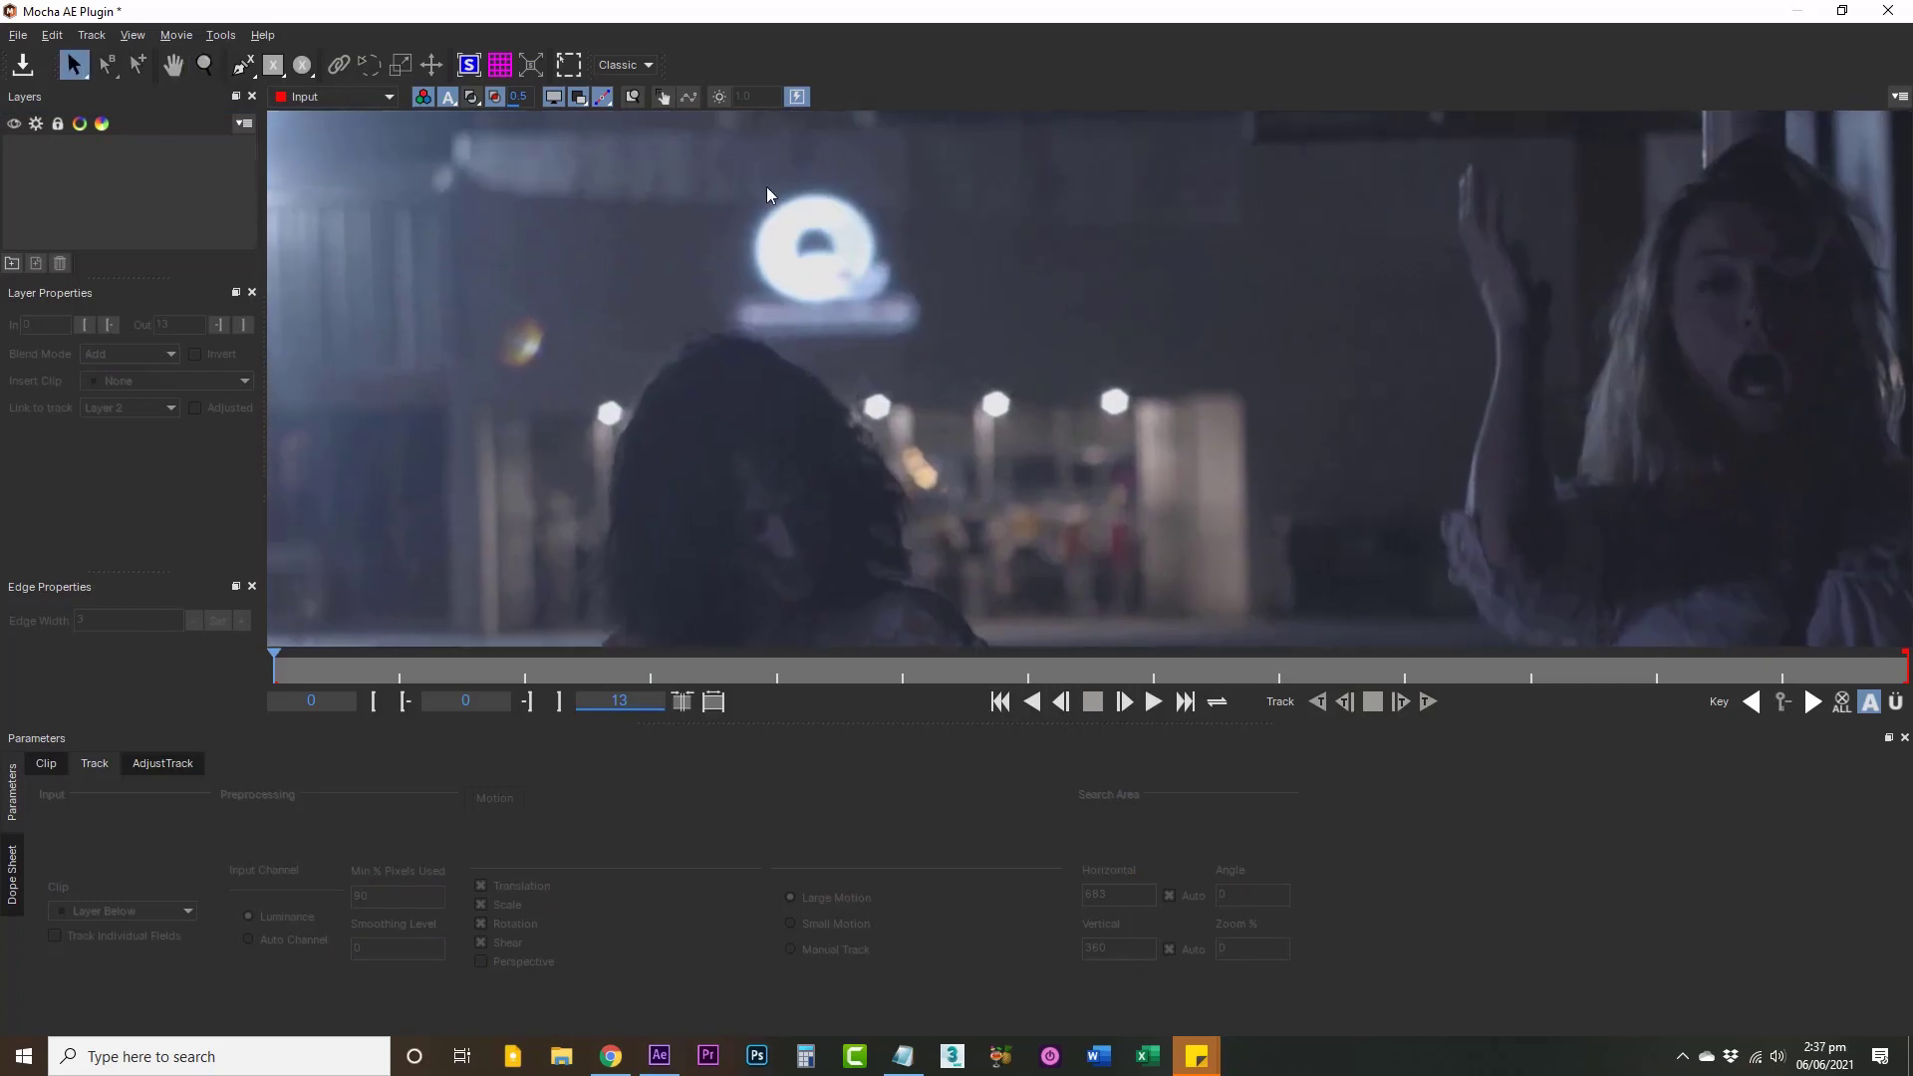
{"action": "left_click", "coordinate": [240, 69]}
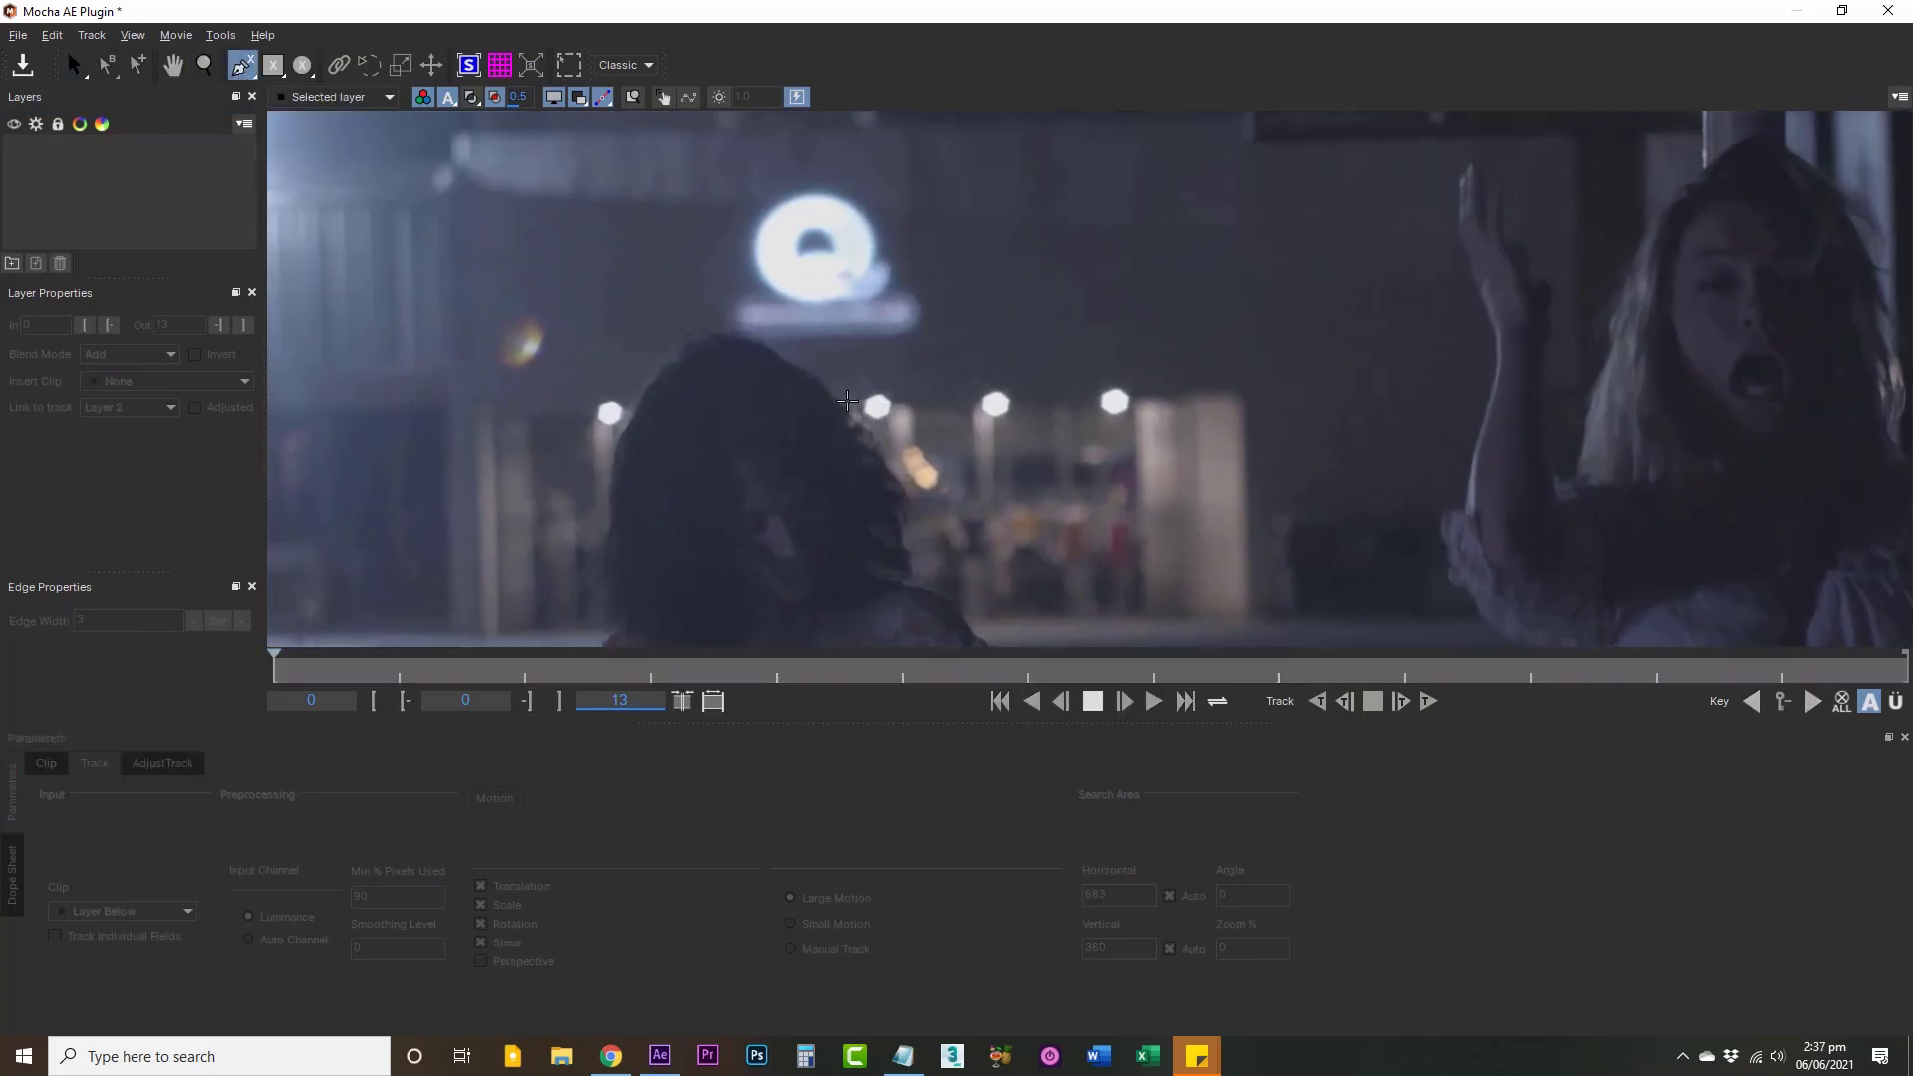
{"action": "left_click_drag", "start_coordinate": [853, 433], "coordinate": [742, 334]}
{"action": "left_click", "coordinate": [729, 335]}
{"action": "left_click", "coordinate": [705, 338]}
{"action": "left_click", "coordinate": [679, 347]}
{"action": "left_click", "coordinate": [633, 412]}
{"action": "left_click", "coordinate": [611, 484]}
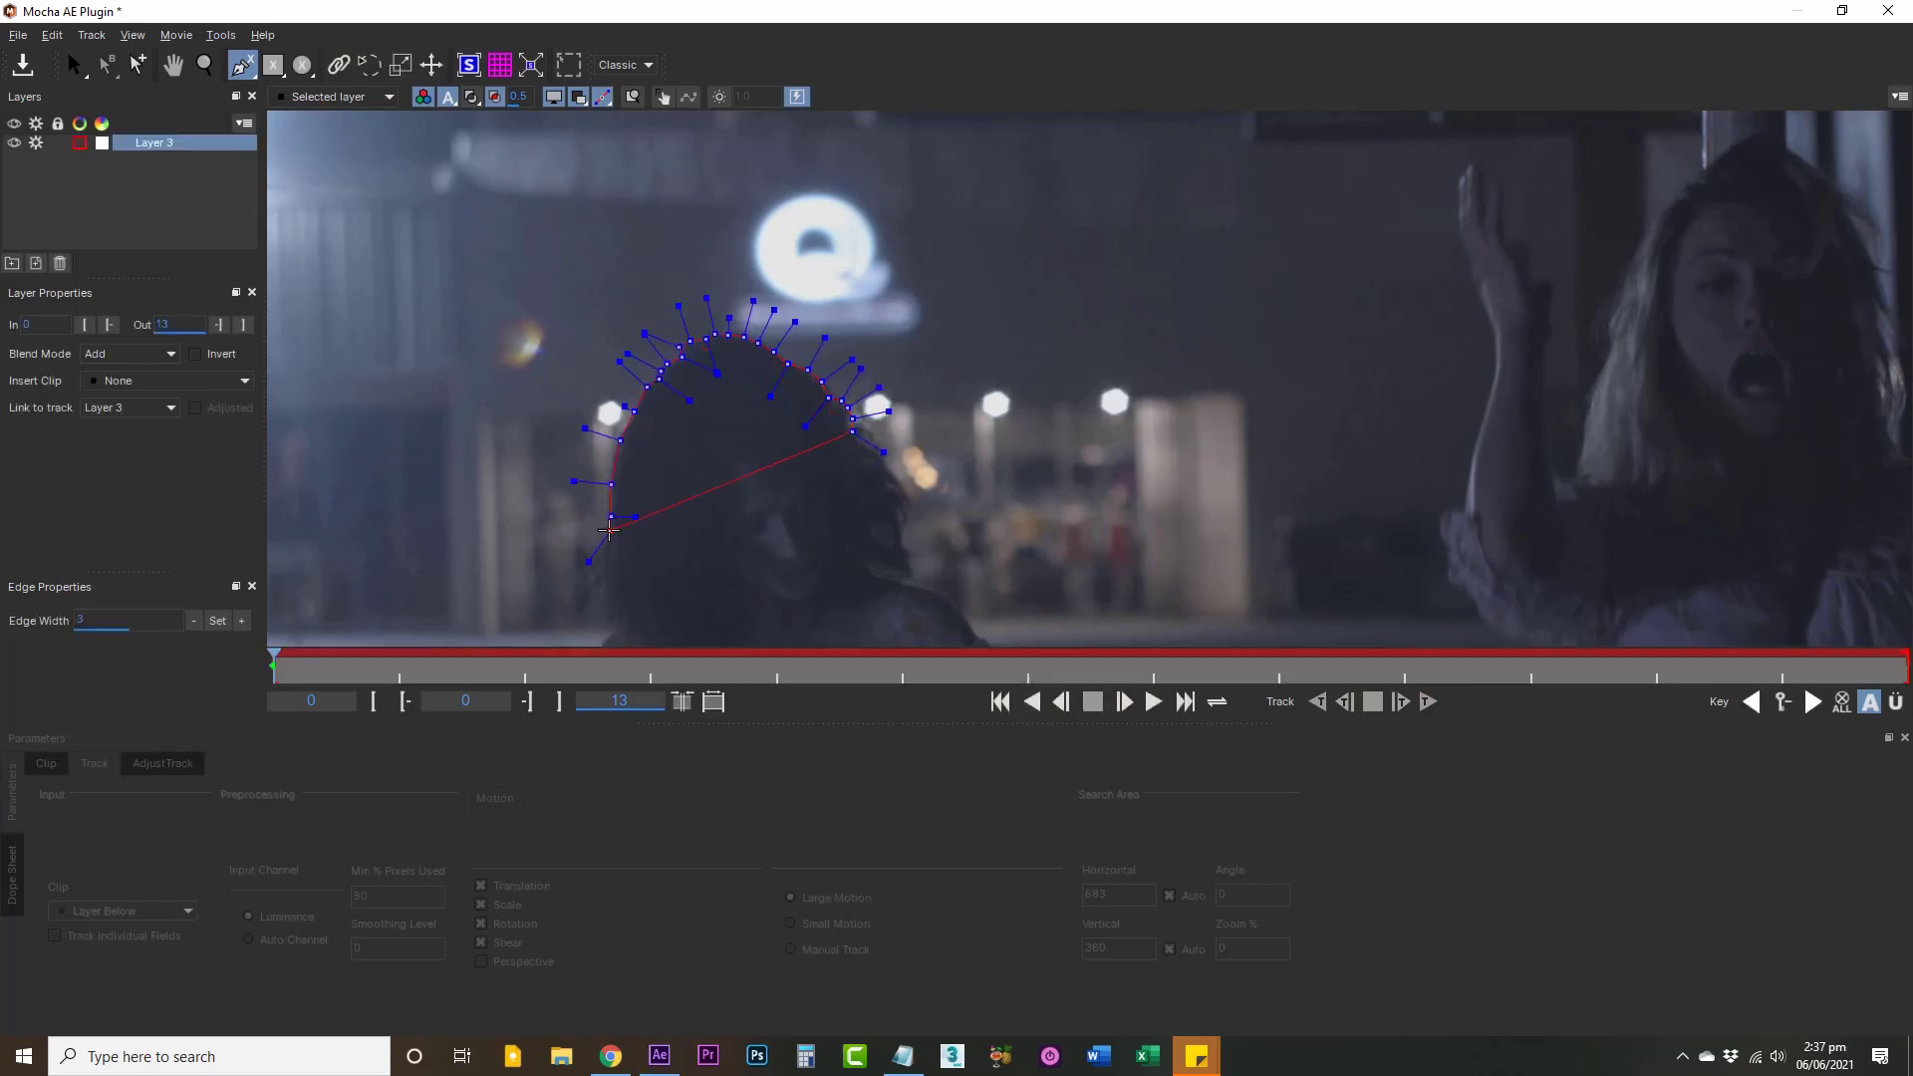
{"action": "left_click", "coordinate": [787, 528]}
{"action": "left_click", "coordinate": [870, 448]}
{"action": "right_click", "coordinate": [870, 448]}
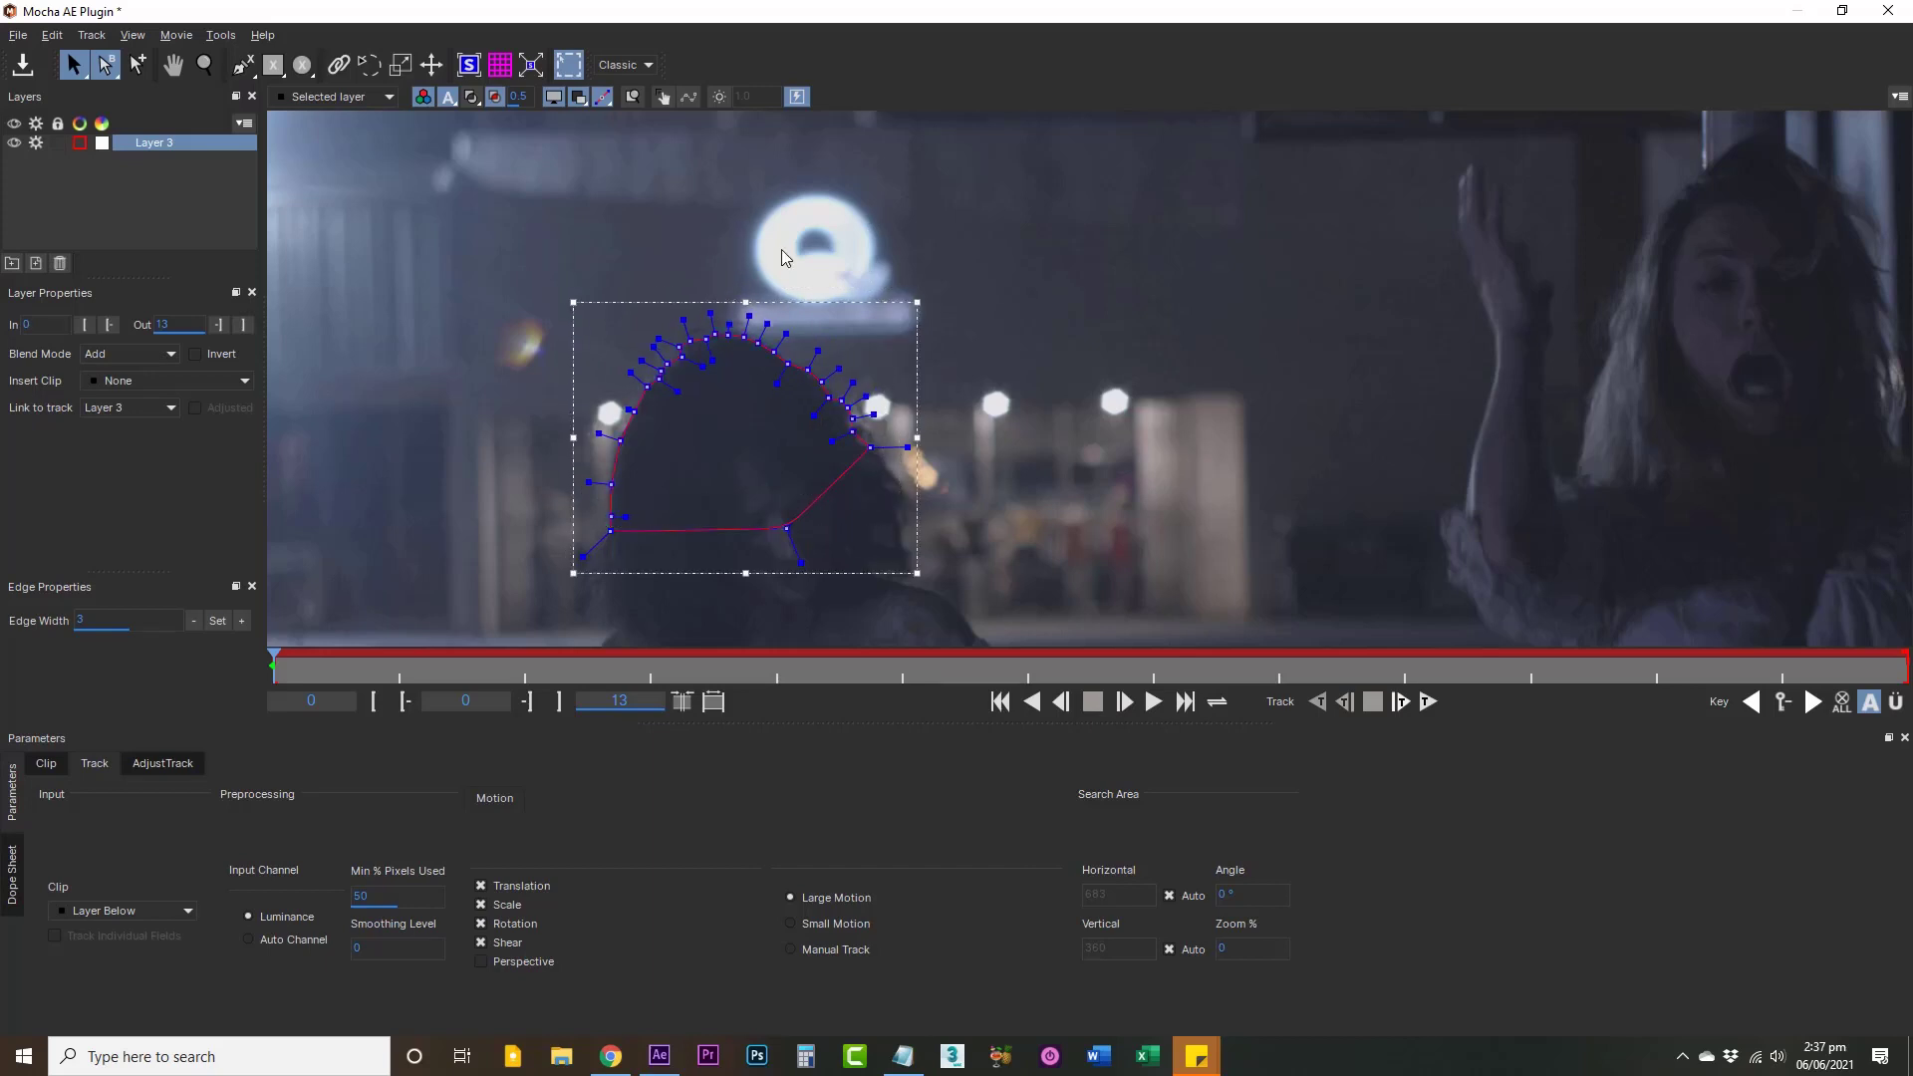
Step: Set the minimum pixels used to 90% and track the head shape forward to frame 13
{"action": "left_click", "coordinate": [832, 236]}
{"action": "left_click", "coordinate": [819, 388]}
{"action": "double_click", "coordinate": [403, 896]}
{"action": "type", "text": "90"}
{"action": "left_click", "coordinate": [1431, 702]}
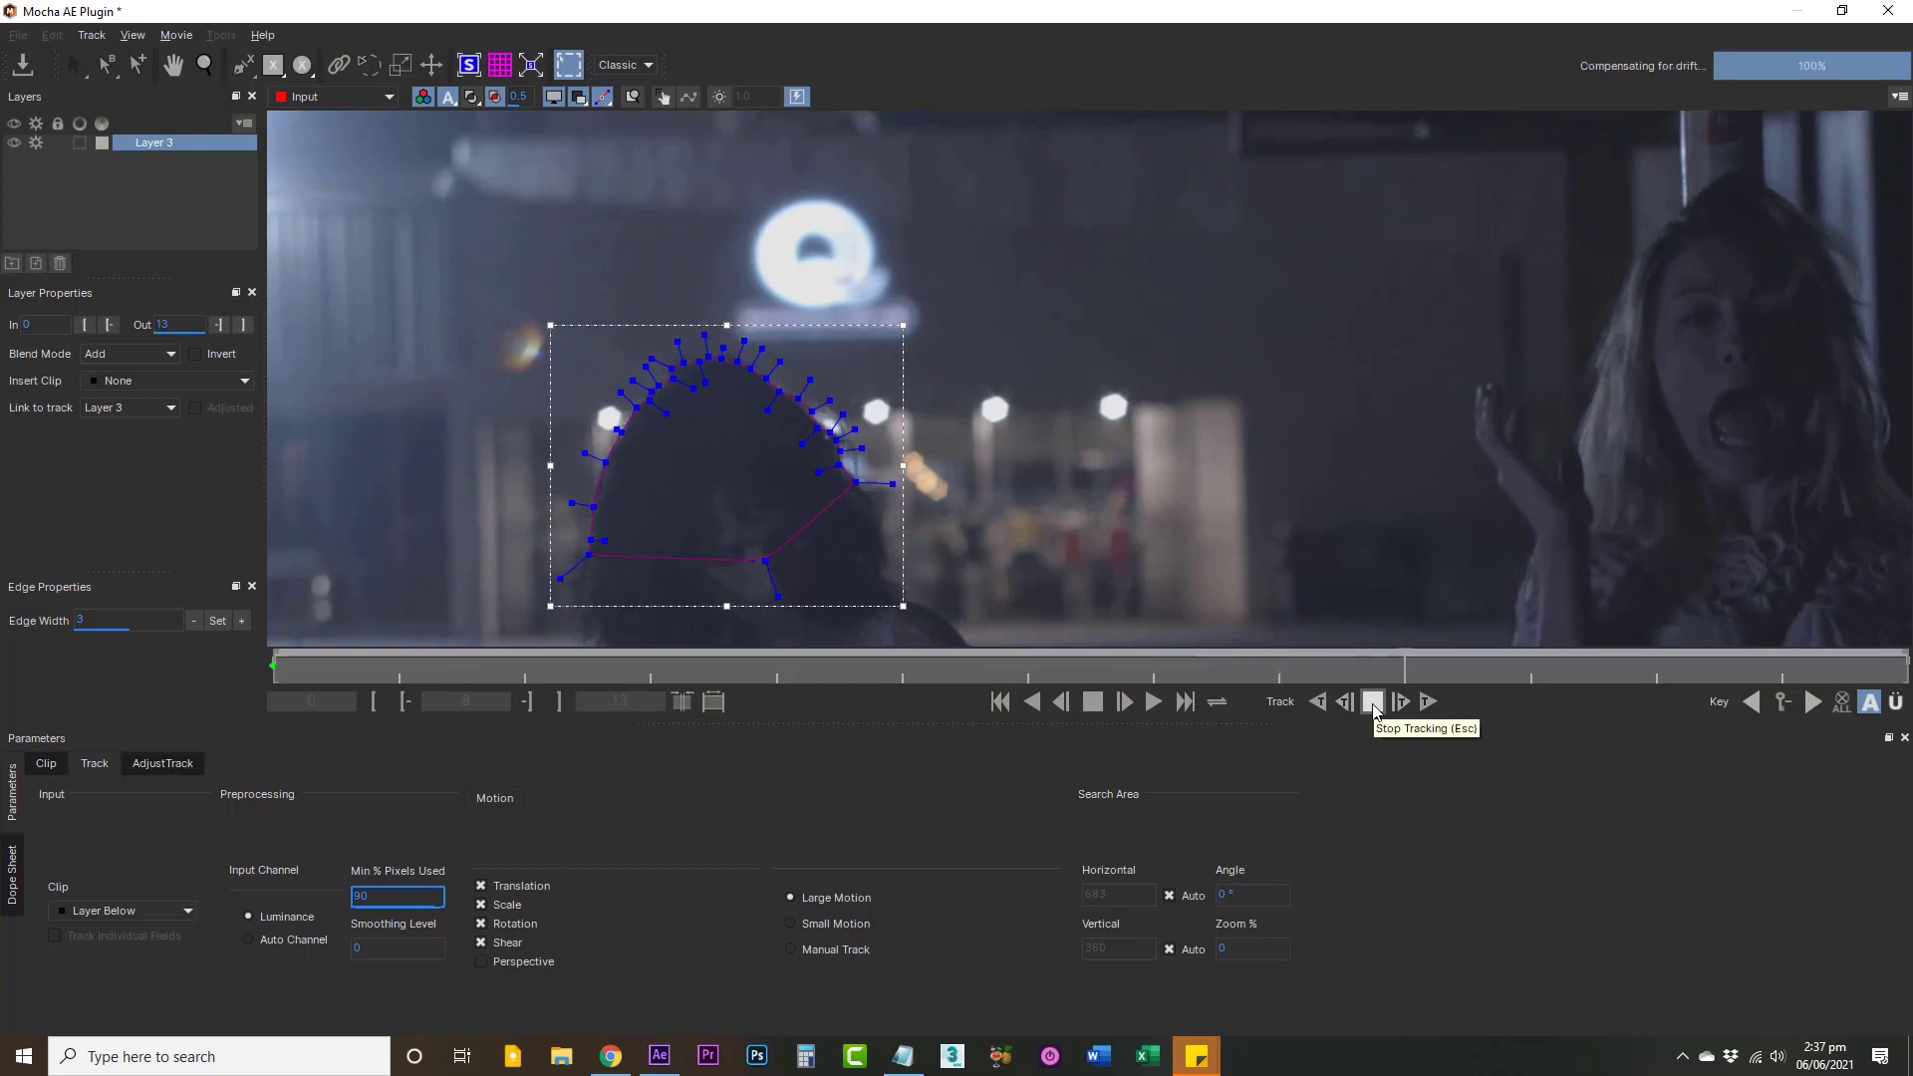
Step: Refine the tracked spline at frame 13 by moving its points onto the edge of the woman's hair
{"action": "key", "text": "z"}
{"action": "left_click_drag", "start_coordinate": [757, 412], "coordinate": [647, 110]}
{"action": "left_click_drag", "start_coordinate": [659, 333], "coordinate": [704, 331]}
{"action": "left_click_drag", "start_coordinate": [847, 413], "coordinate": [852, 424]}
{"action": "left_click_drag", "start_coordinate": [810, 398], "coordinate": [810, 400]}
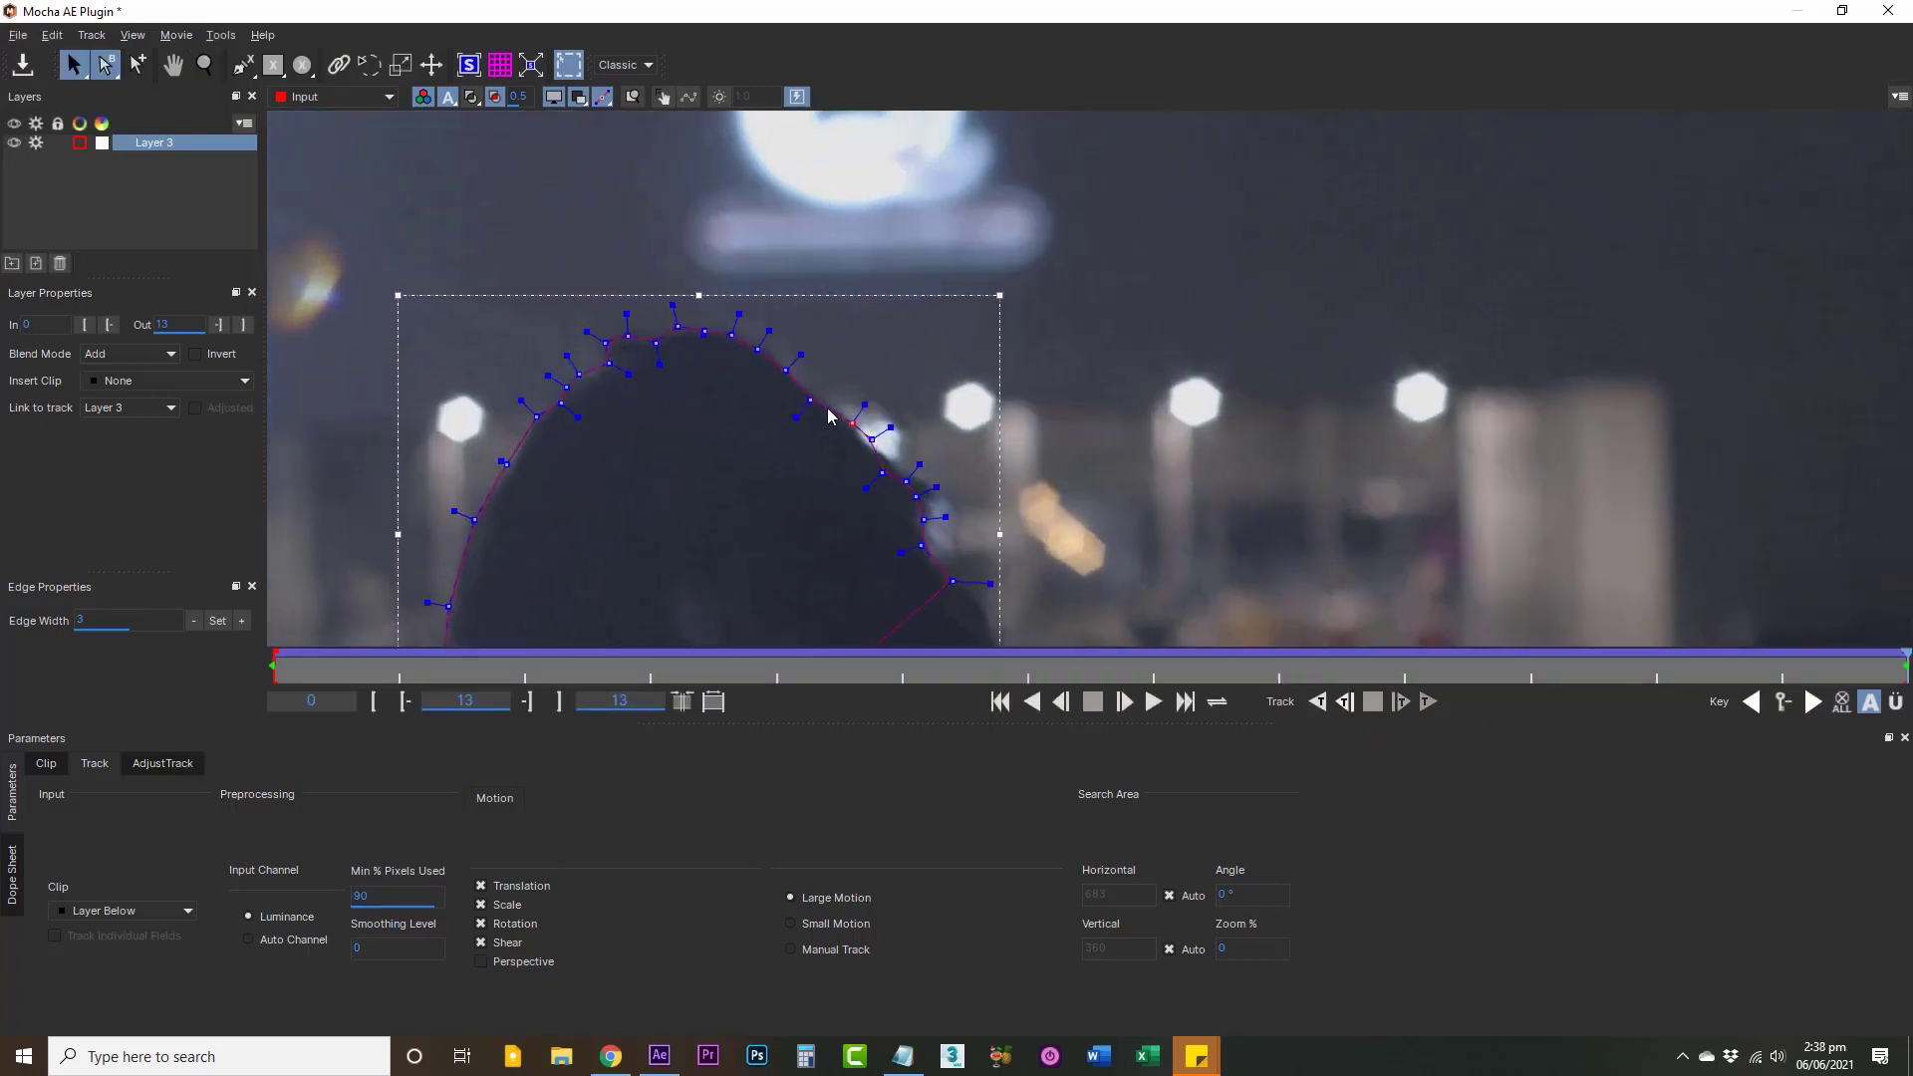
{"action": "left_click_drag", "start_coordinate": [608, 364], "coordinate": [609, 375]}
{"action": "left_click_drag", "start_coordinate": [579, 374], "coordinate": [579, 378]}
{"action": "left_click_drag", "start_coordinate": [561, 404], "coordinate": [562, 407]}
{"action": "left_click_drag", "start_coordinate": [506, 464], "coordinate": [512, 475]}
{"action": "left_click_drag", "start_coordinate": [475, 520], "coordinate": [482, 524]}
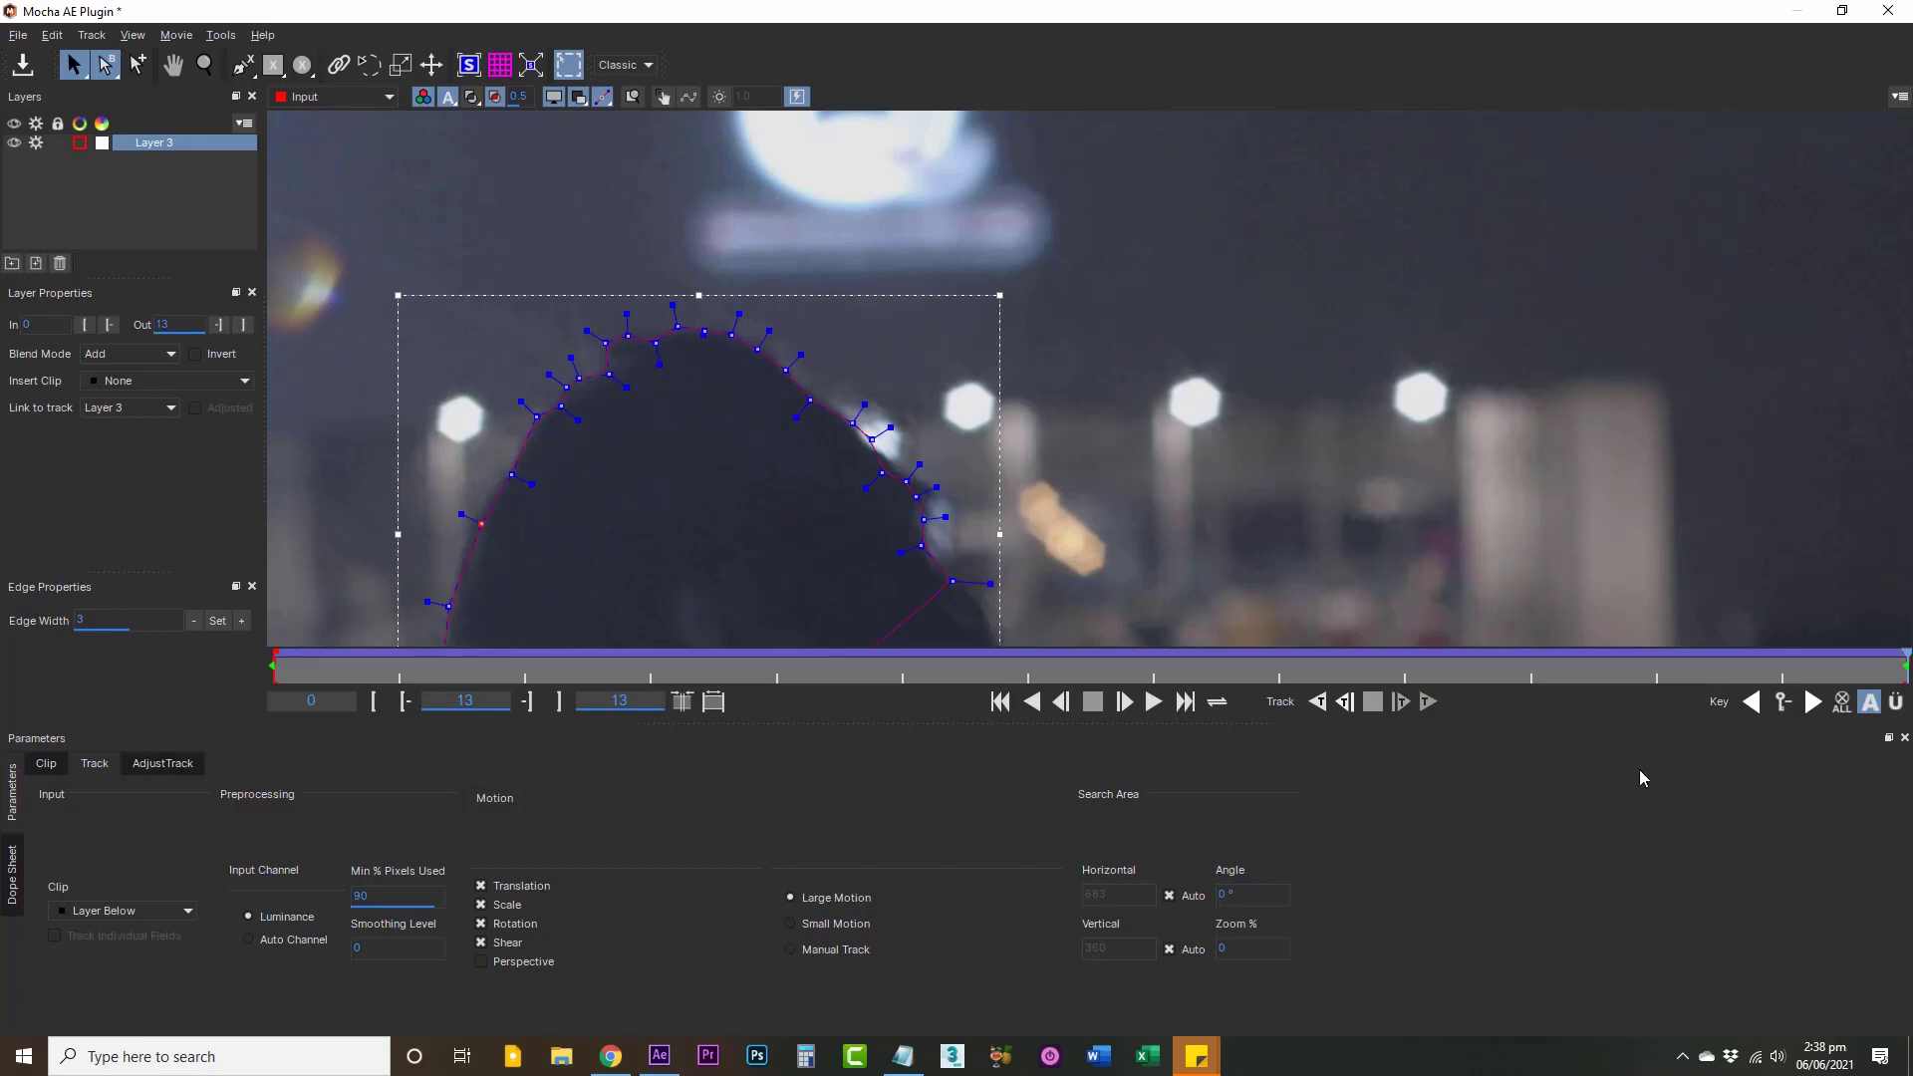
Step: Close Mocha and create After Effects masks from the tracked head shape on the Roto layer
{"action": "left_click", "coordinate": [50, 35]}
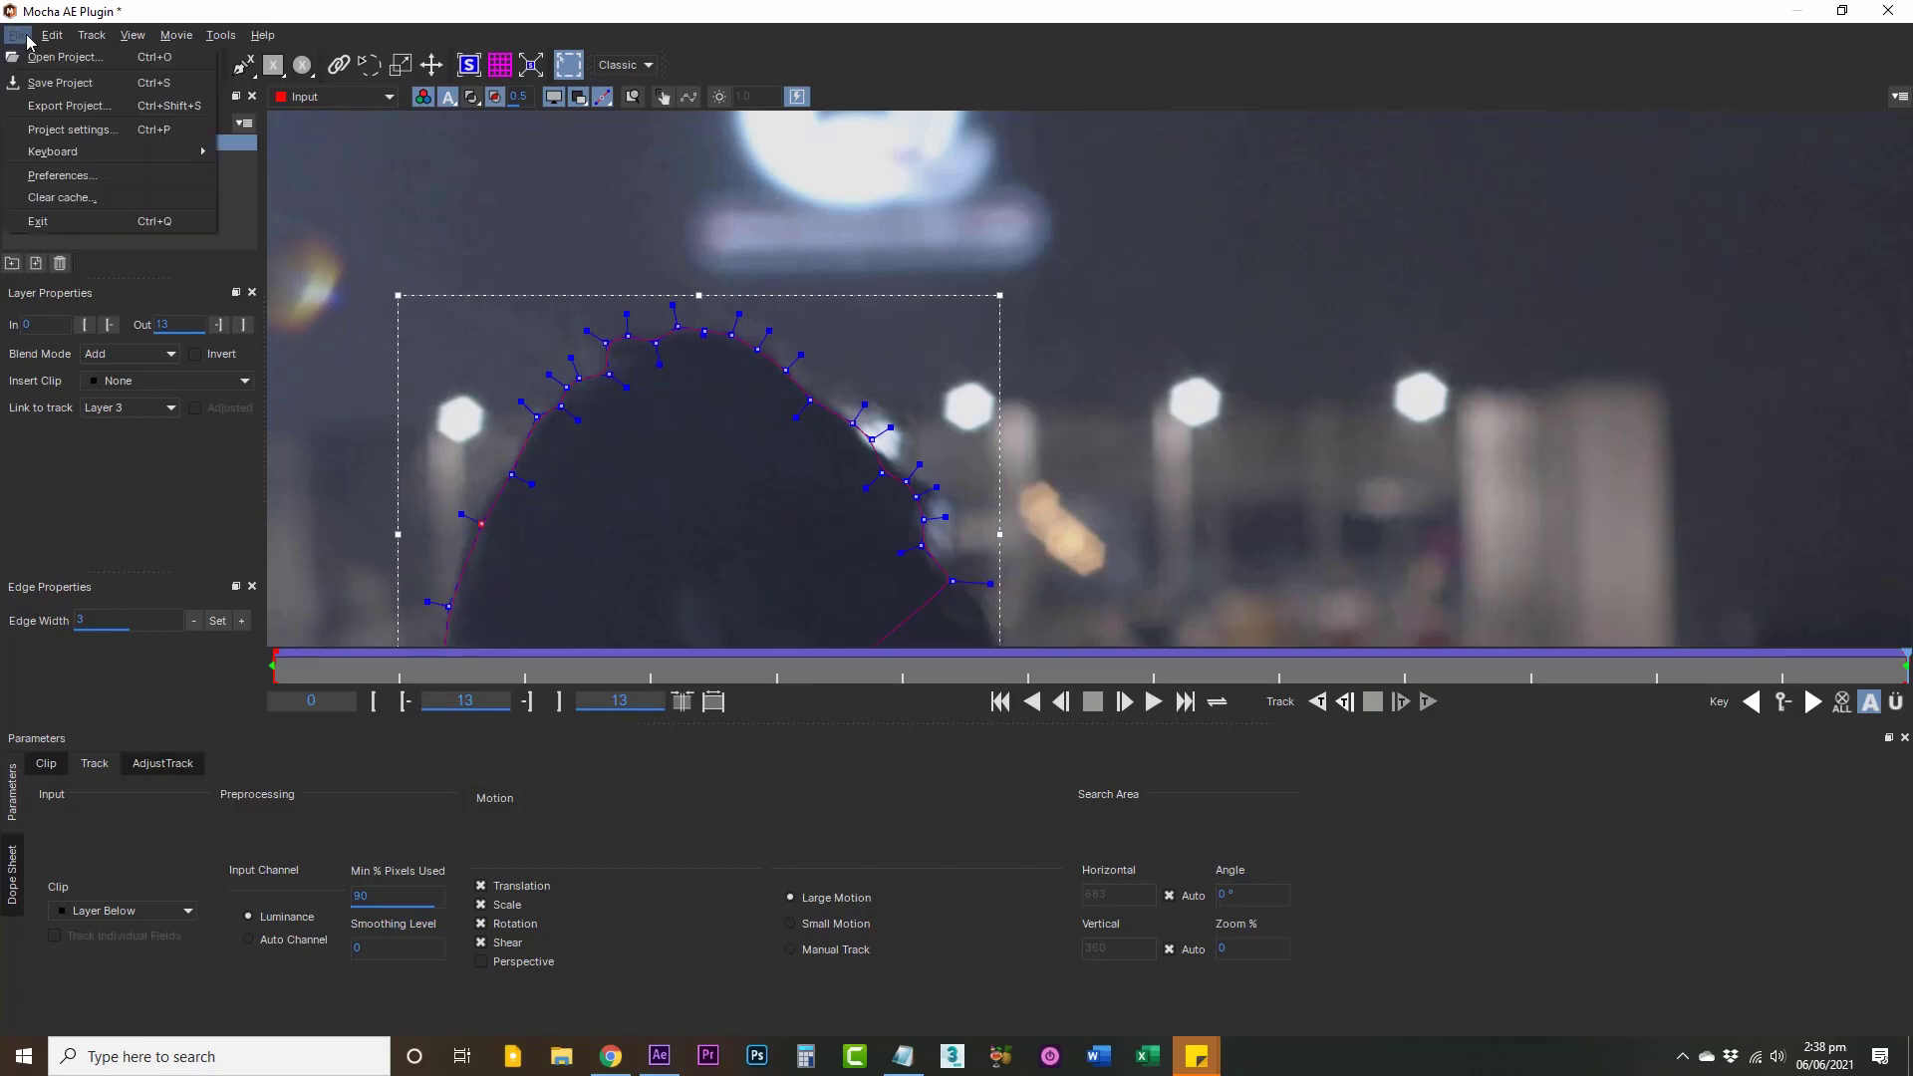
{"action": "left_click", "coordinate": [50, 213]}
{"action": "left_click", "coordinate": [1231, 567]}
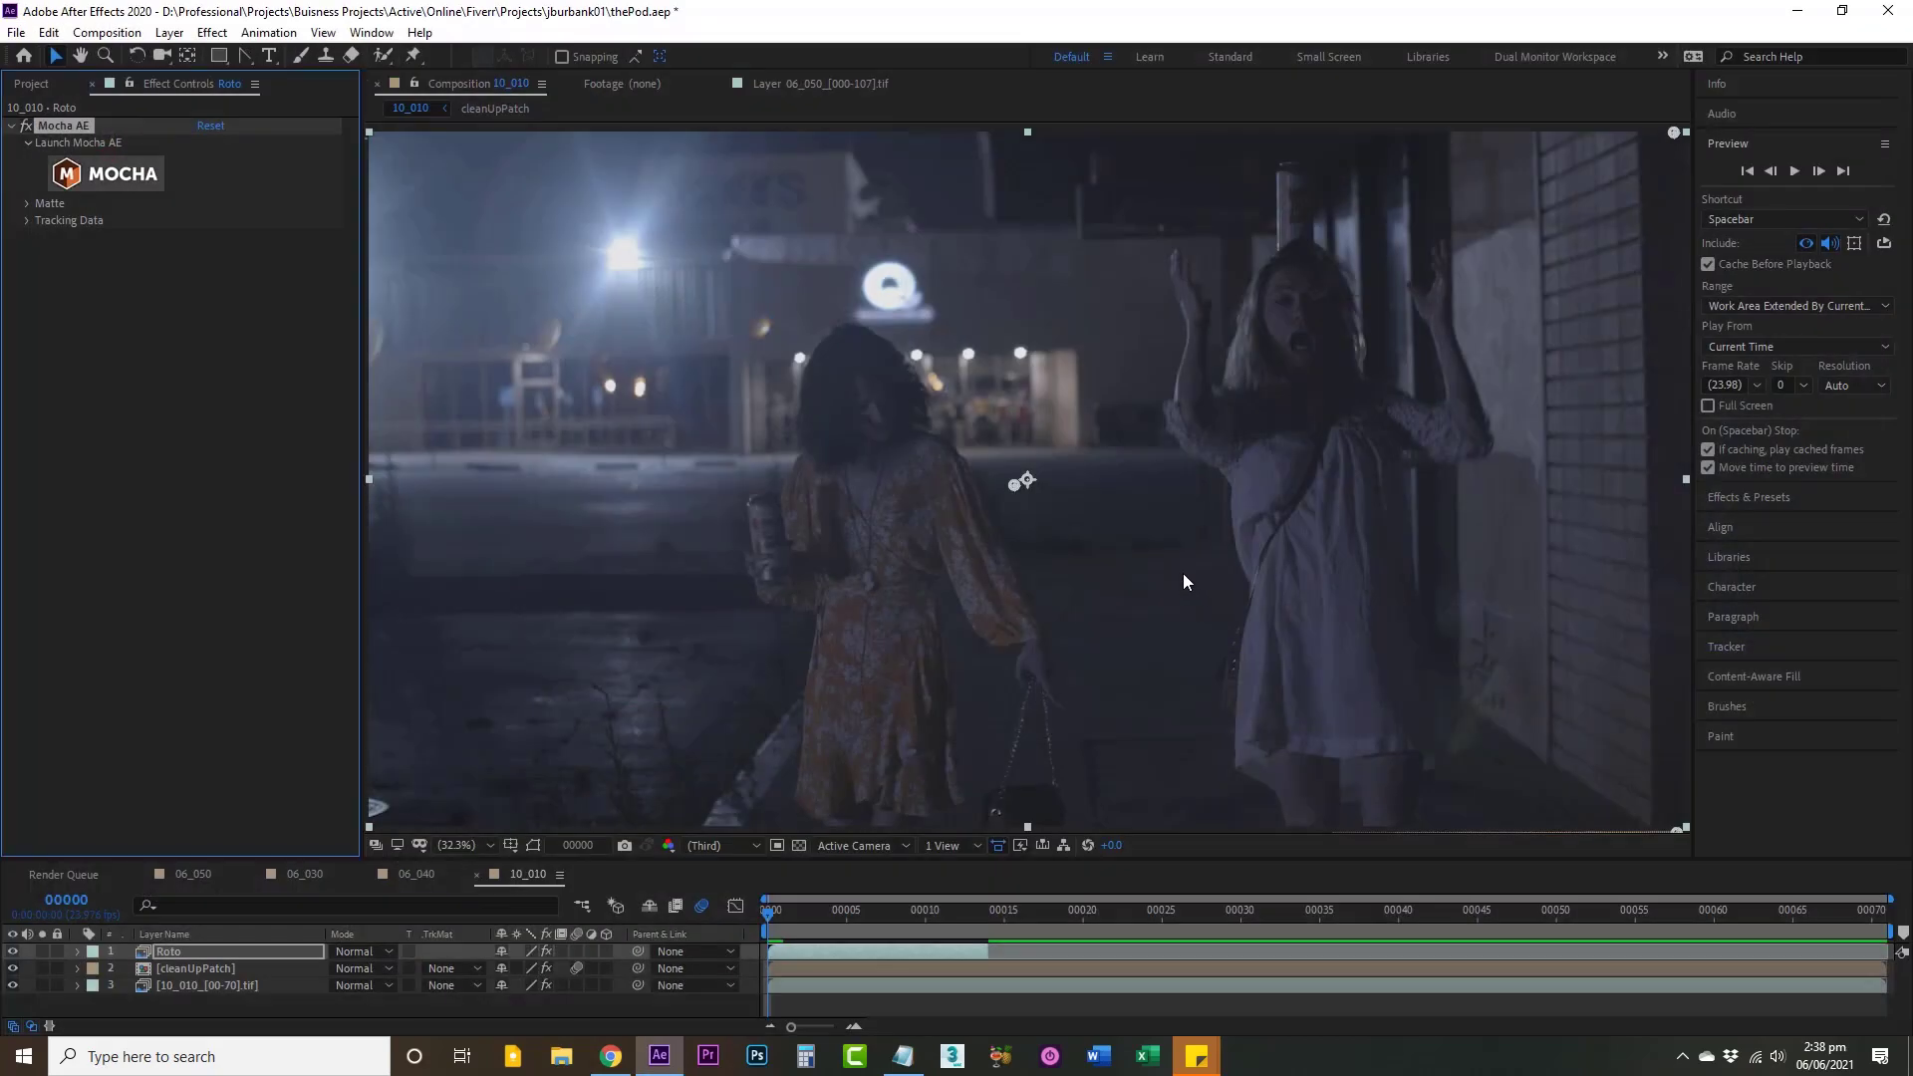
{"action": "left_click", "coordinate": [27, 203]}
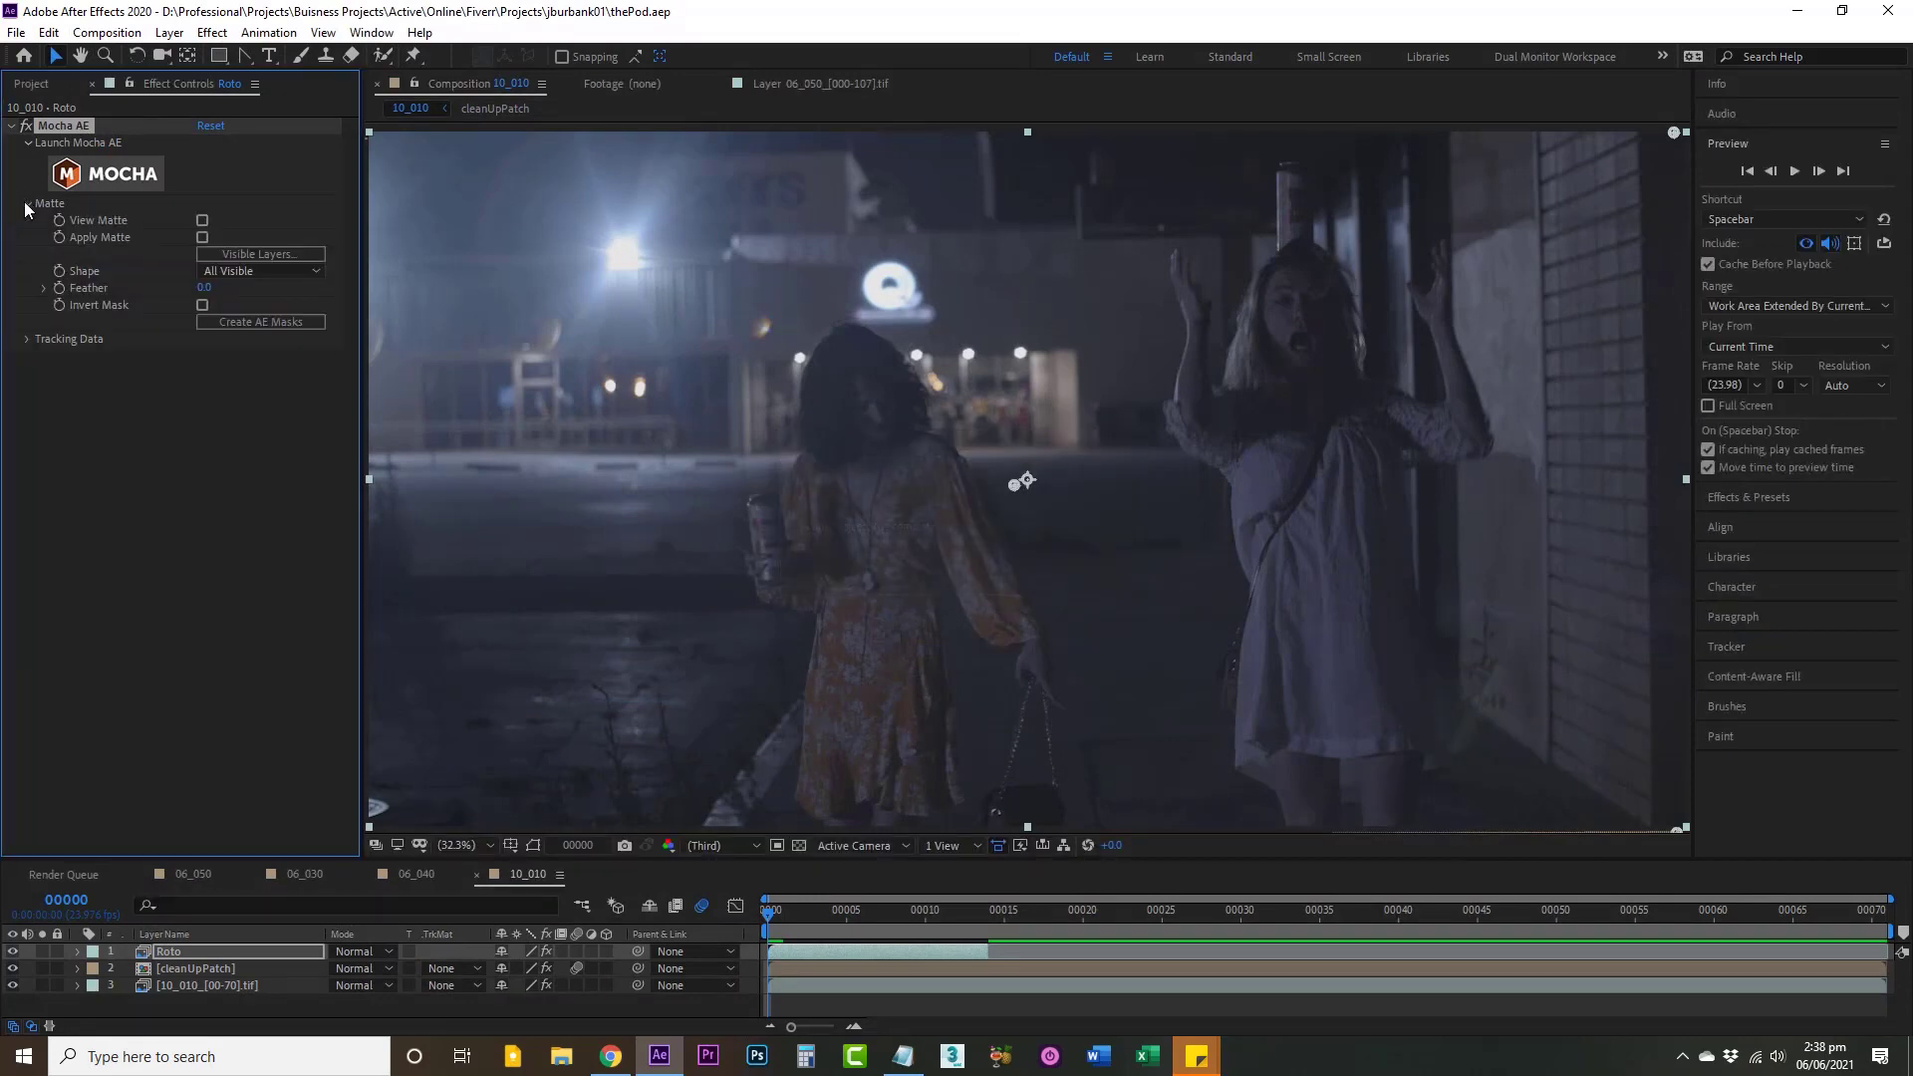
{"action": "left_click", "coordinate": [273, 321]}
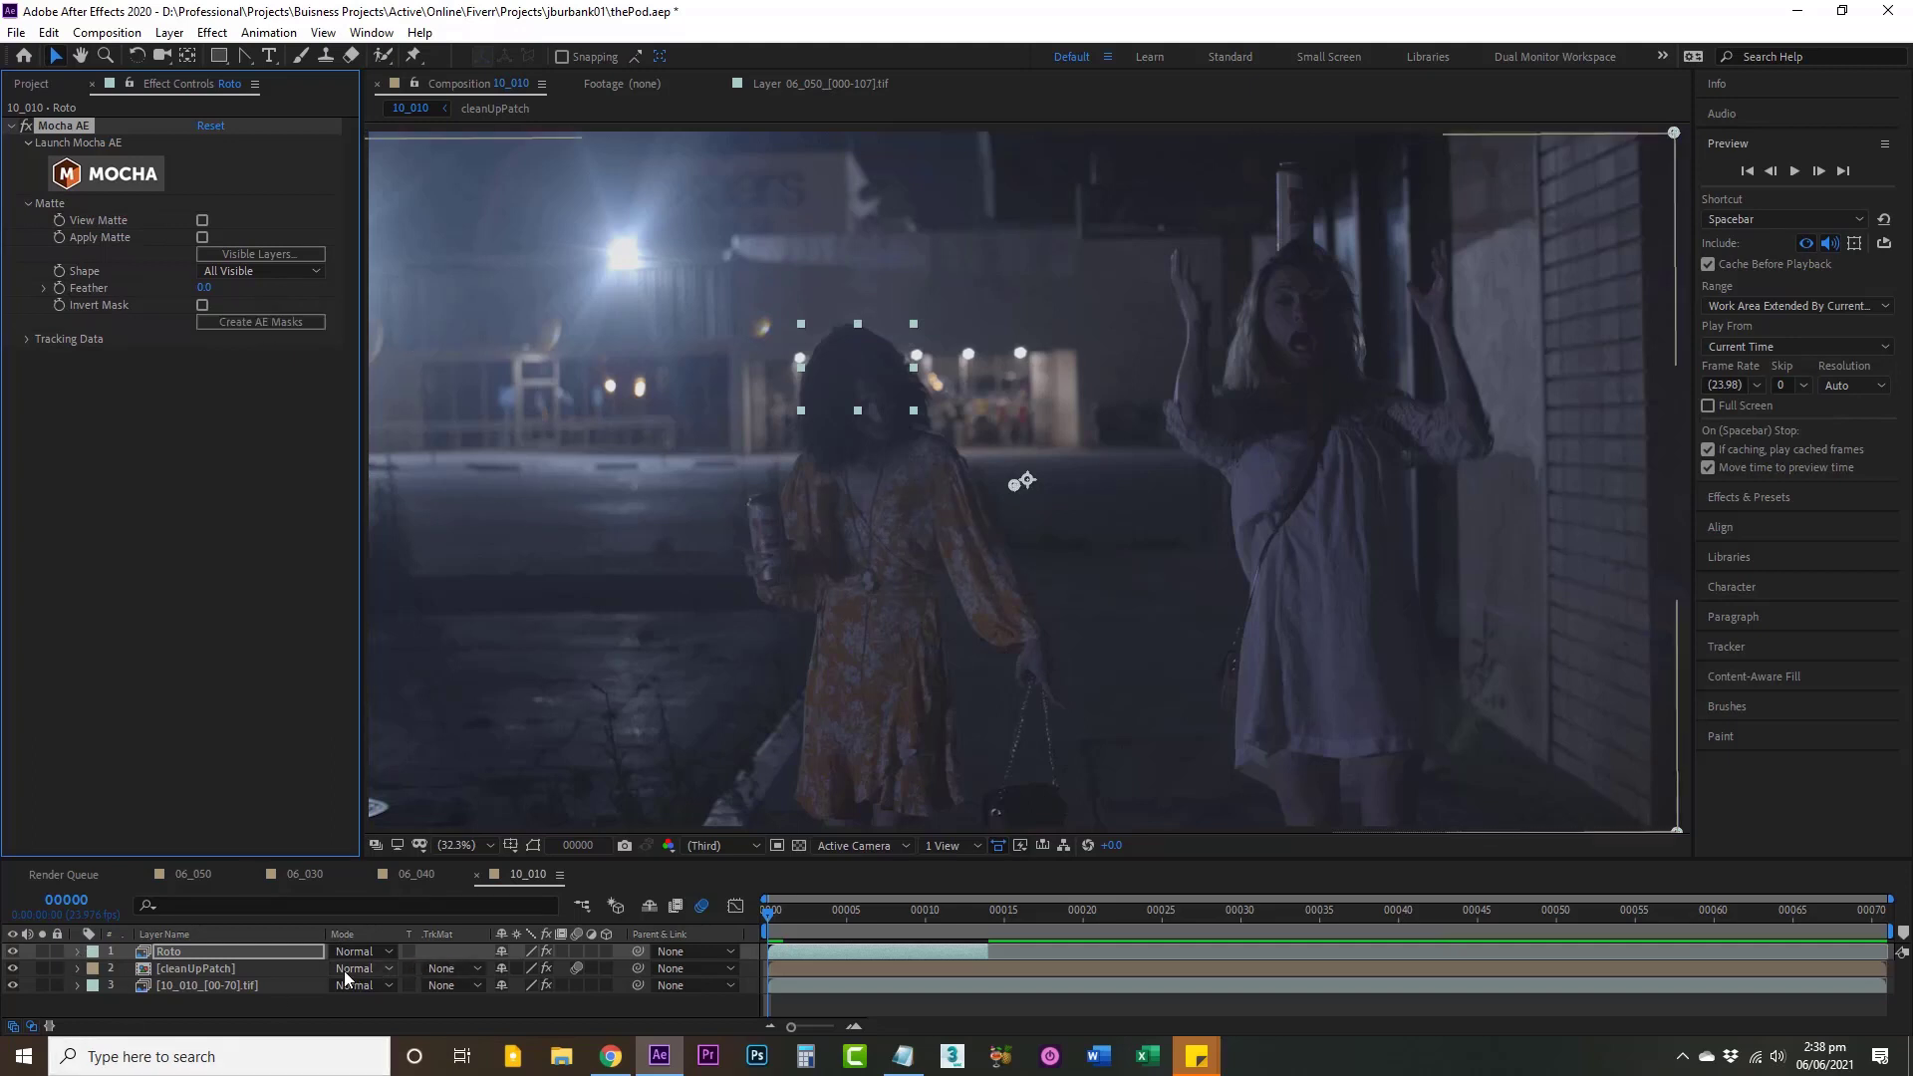
Step: Set the mask feather of the Roto layer's Layer 3 mask to 10 pixels
{"action": "key", "text": "f"}
{"action": "left_click", "coordinate": [522, 986]}
{"action": "type", "text": "10"}
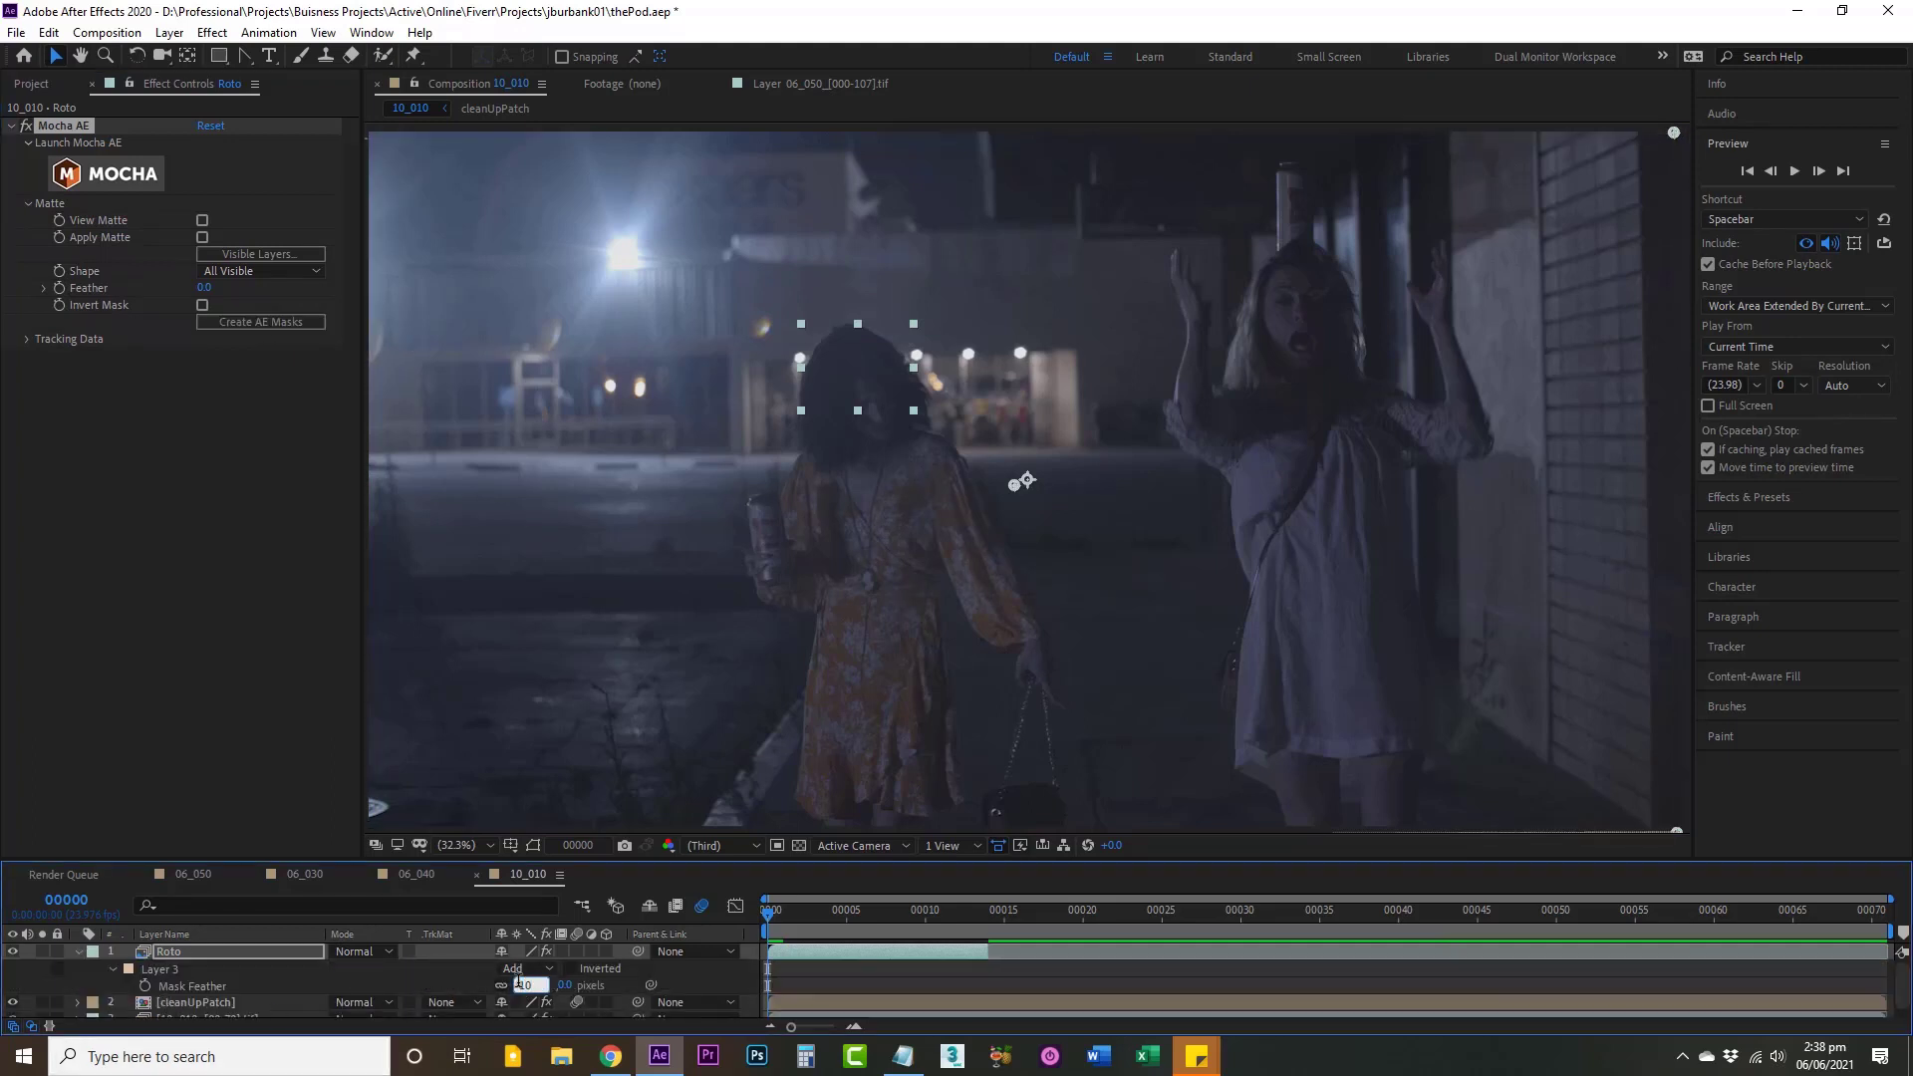
{"action": "key", "text": "Return"}
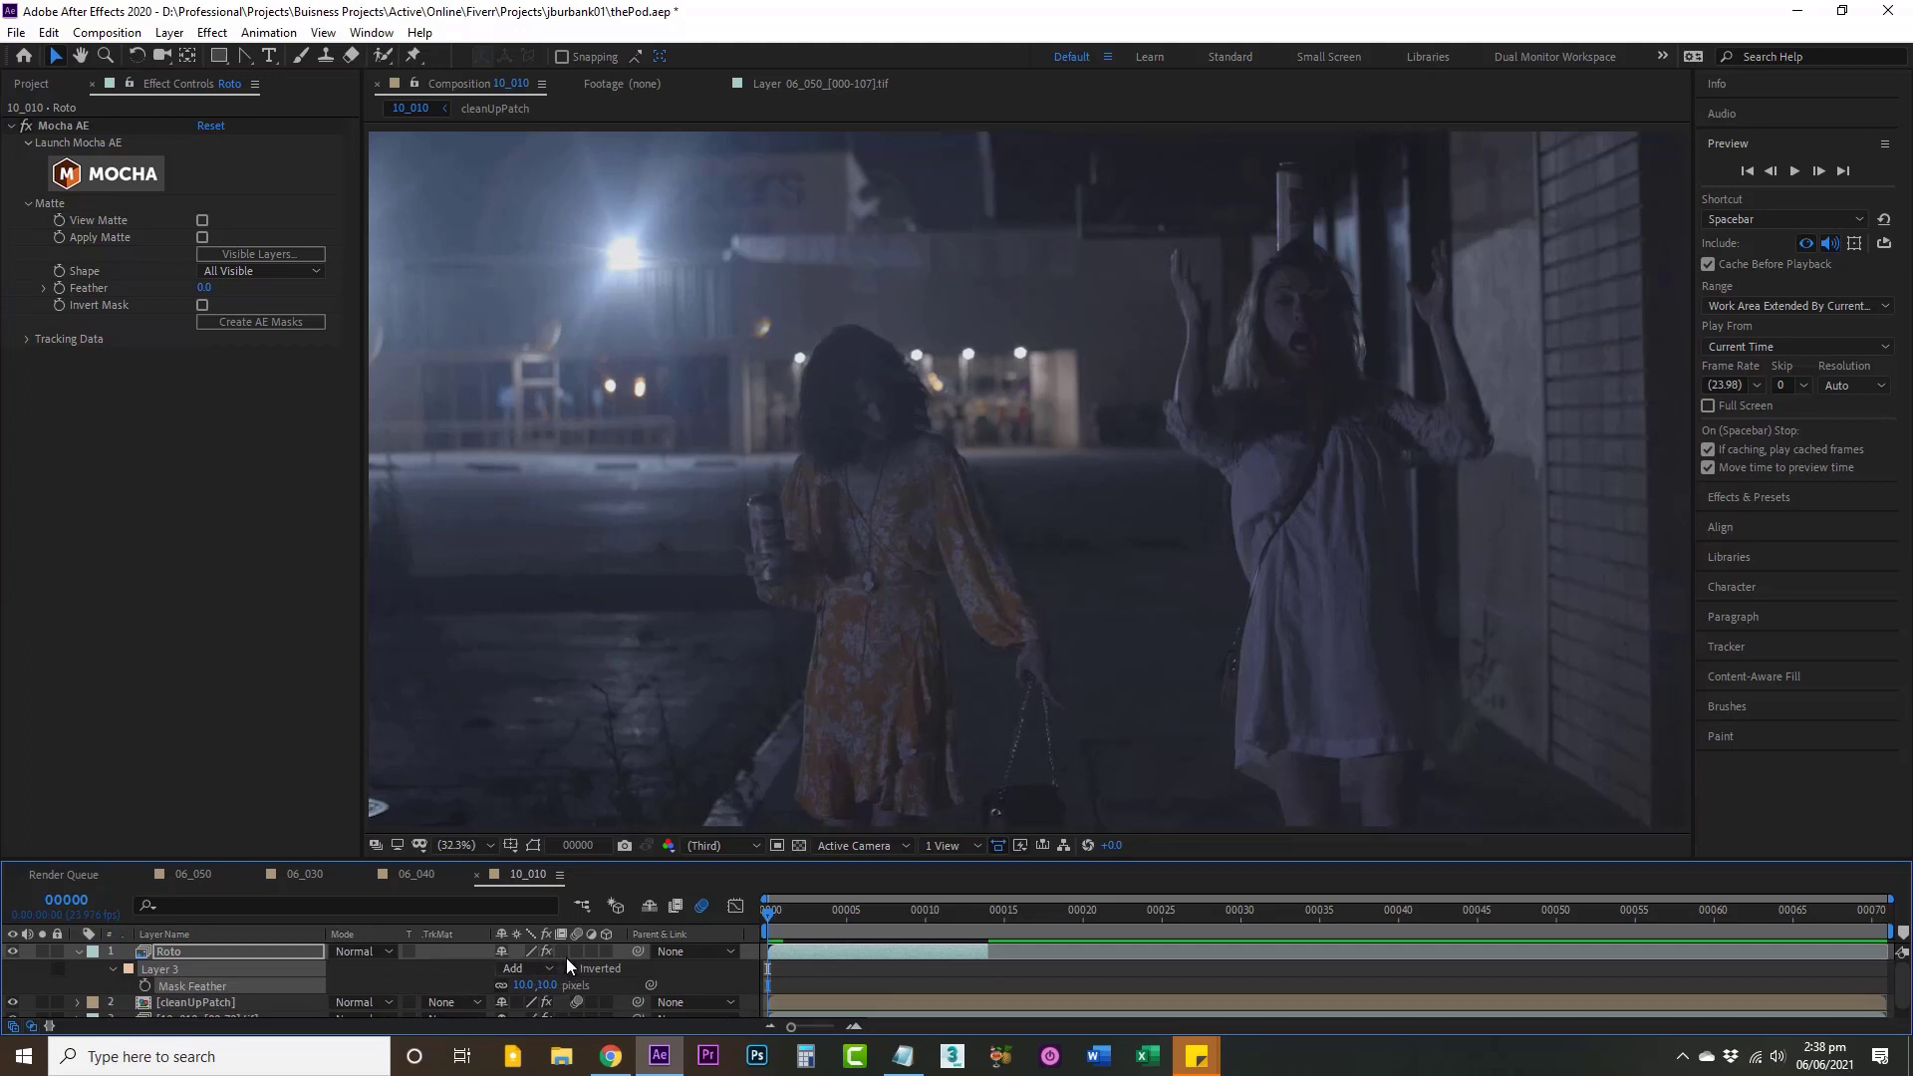
Step: Enable motion blur on the Roto layer, collapse its properties and play back the composition
{"action": "left_click", "coordinate": [576, 950]}
{"action": "left_click", "coordinate": [84, 953]}
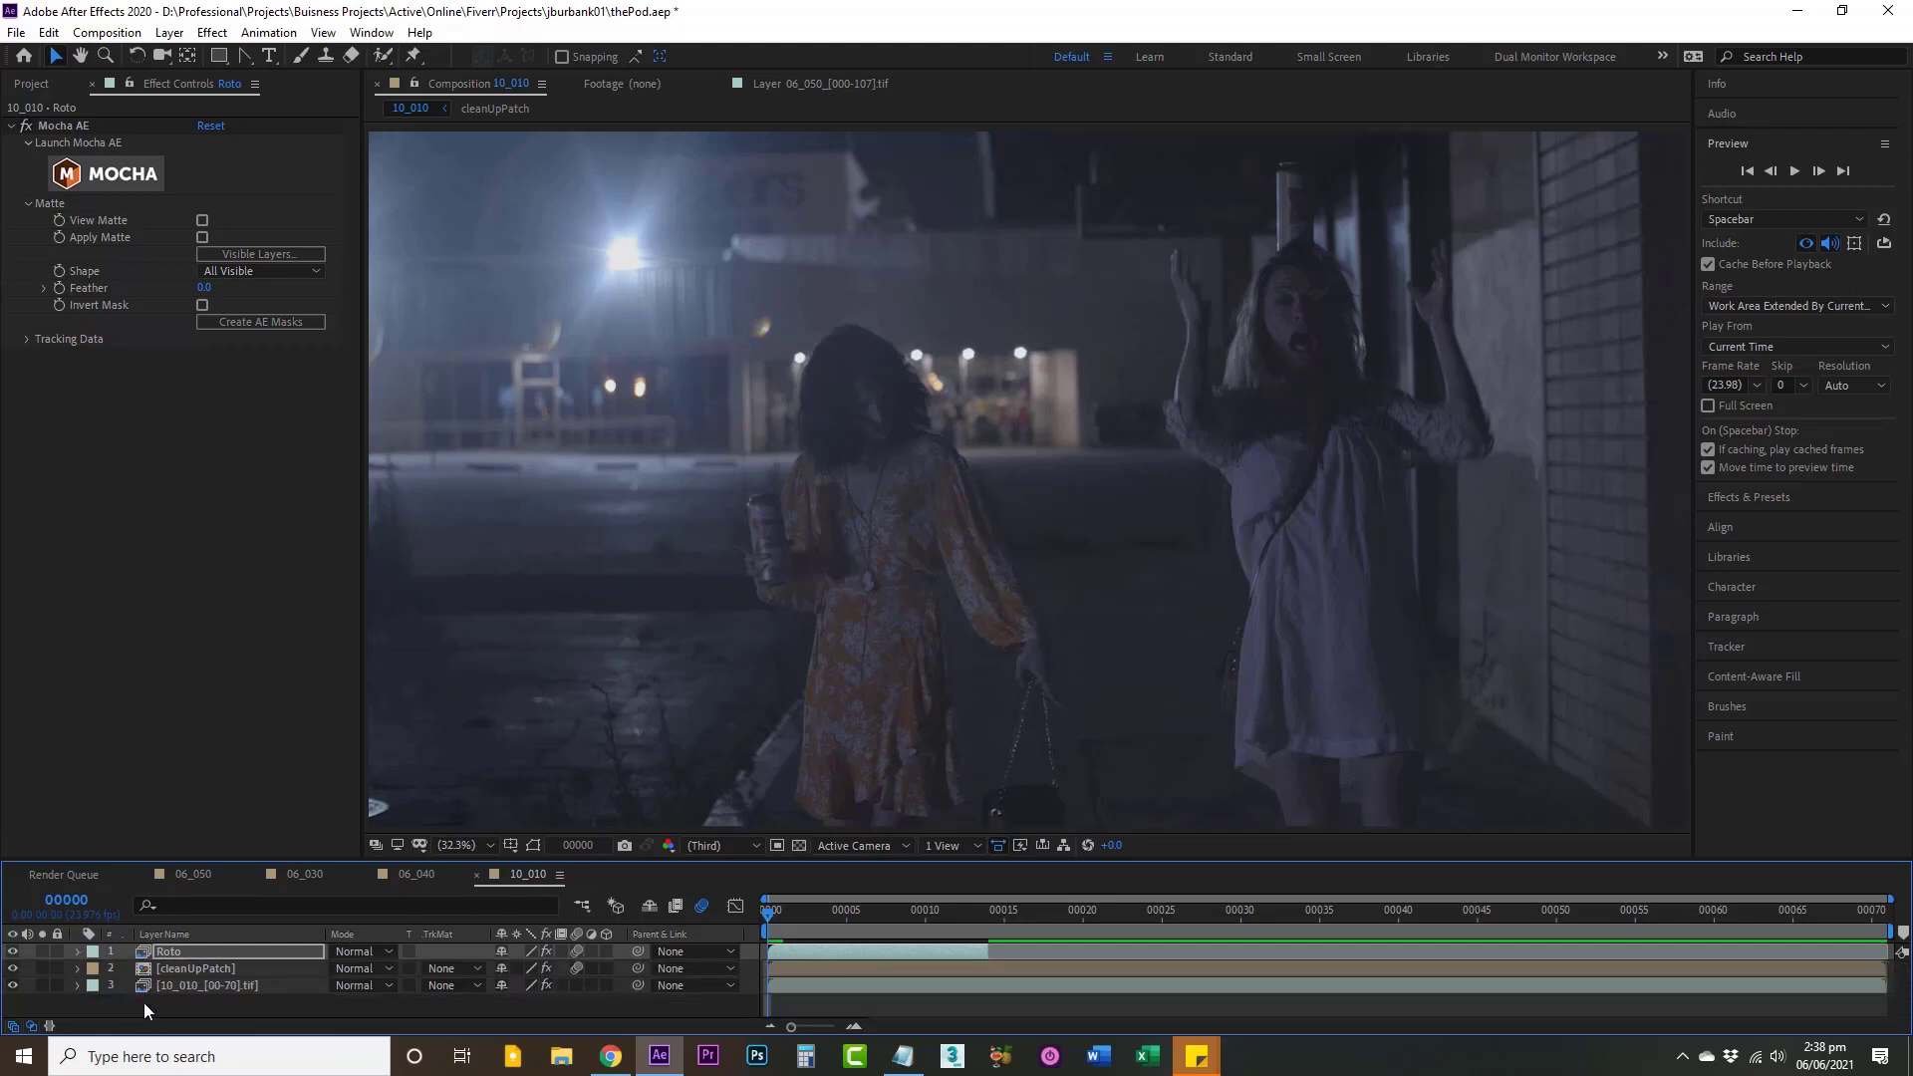
{"action": "left_click", "coordinate": [143, 1002]}
{"action": "key", "text": "space"}
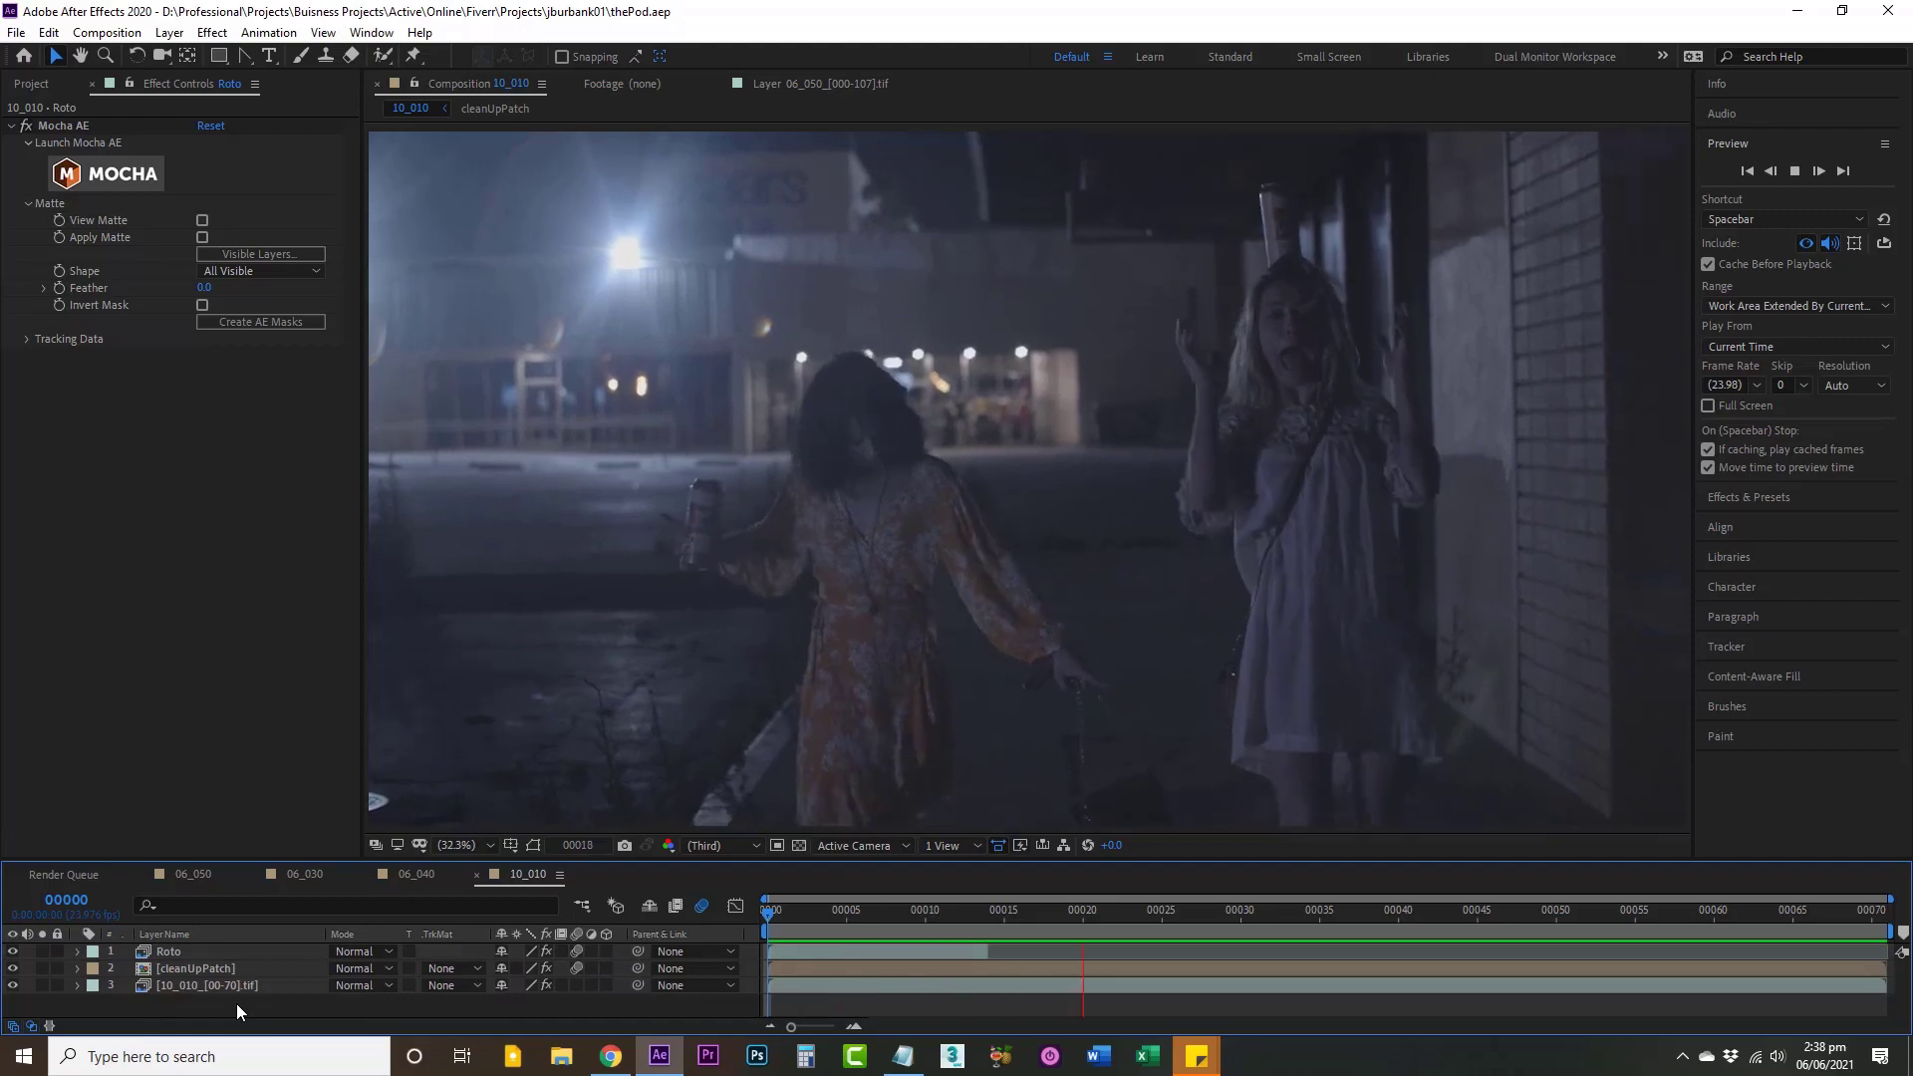